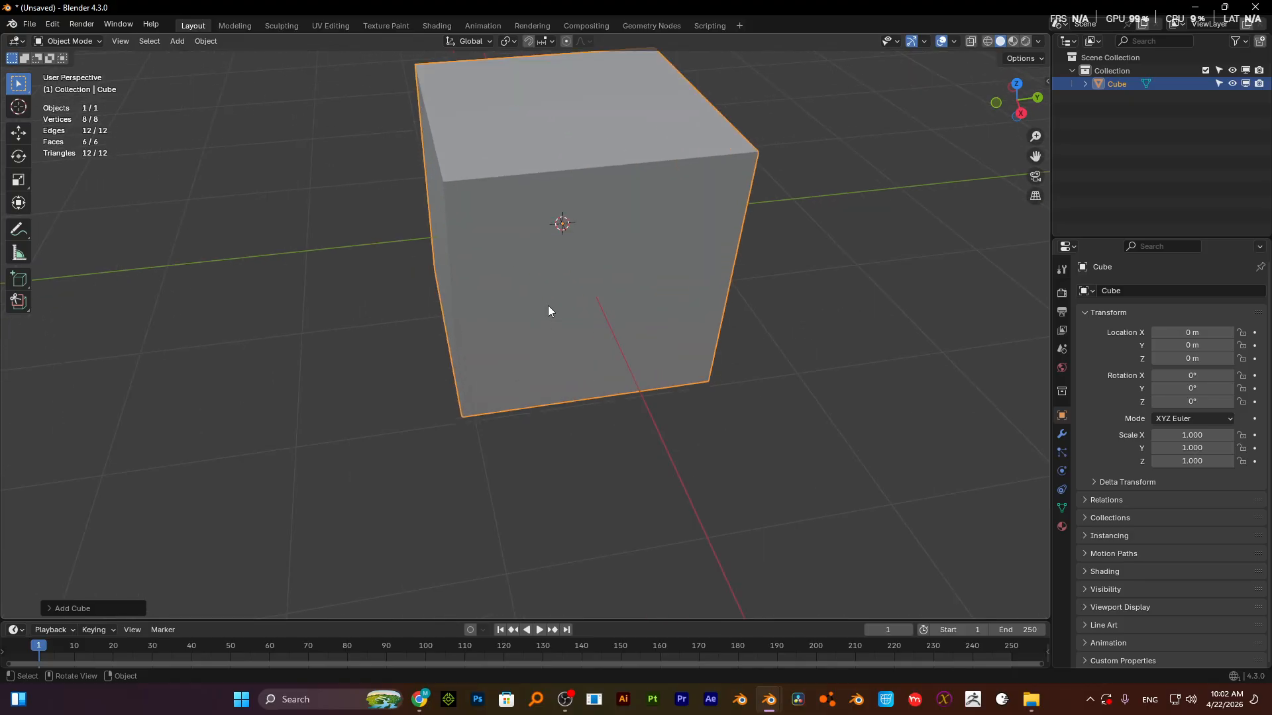
- Enter Edit Mode on the cube and try moving one of its top corner vertices
{"action": "key", "text": "Tab"}
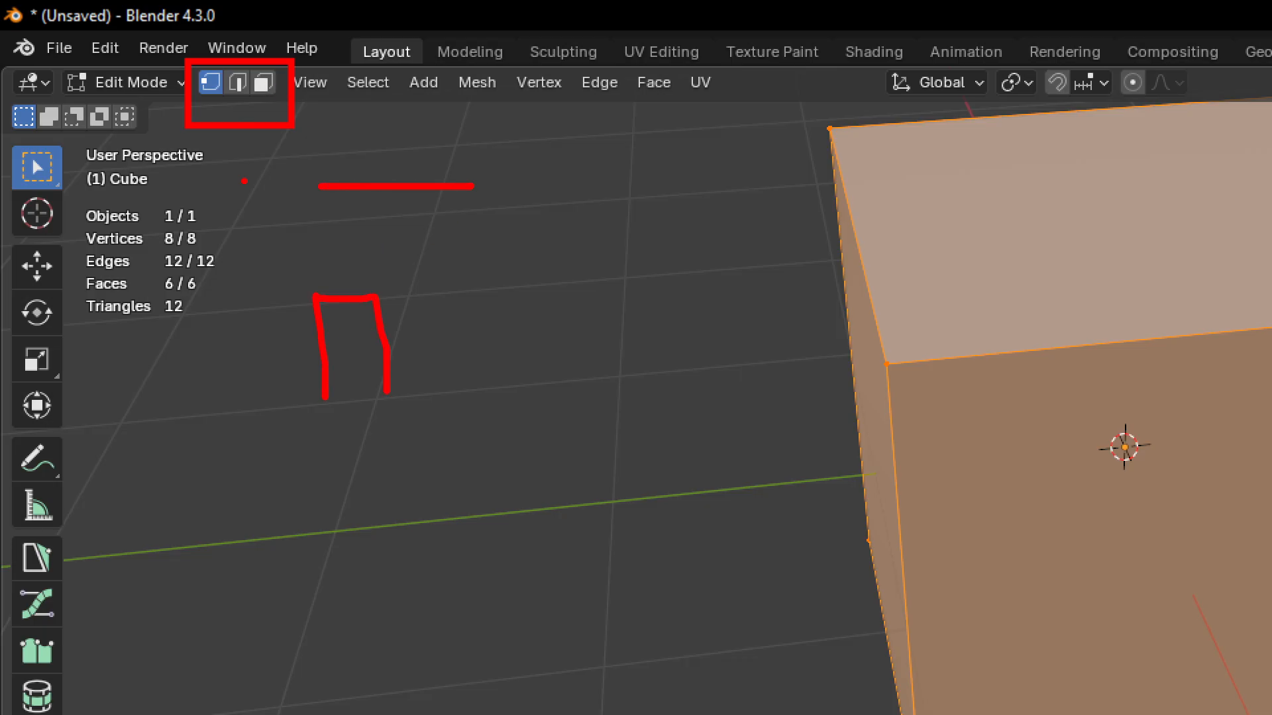
{"action": "key", "text": "Escape"}
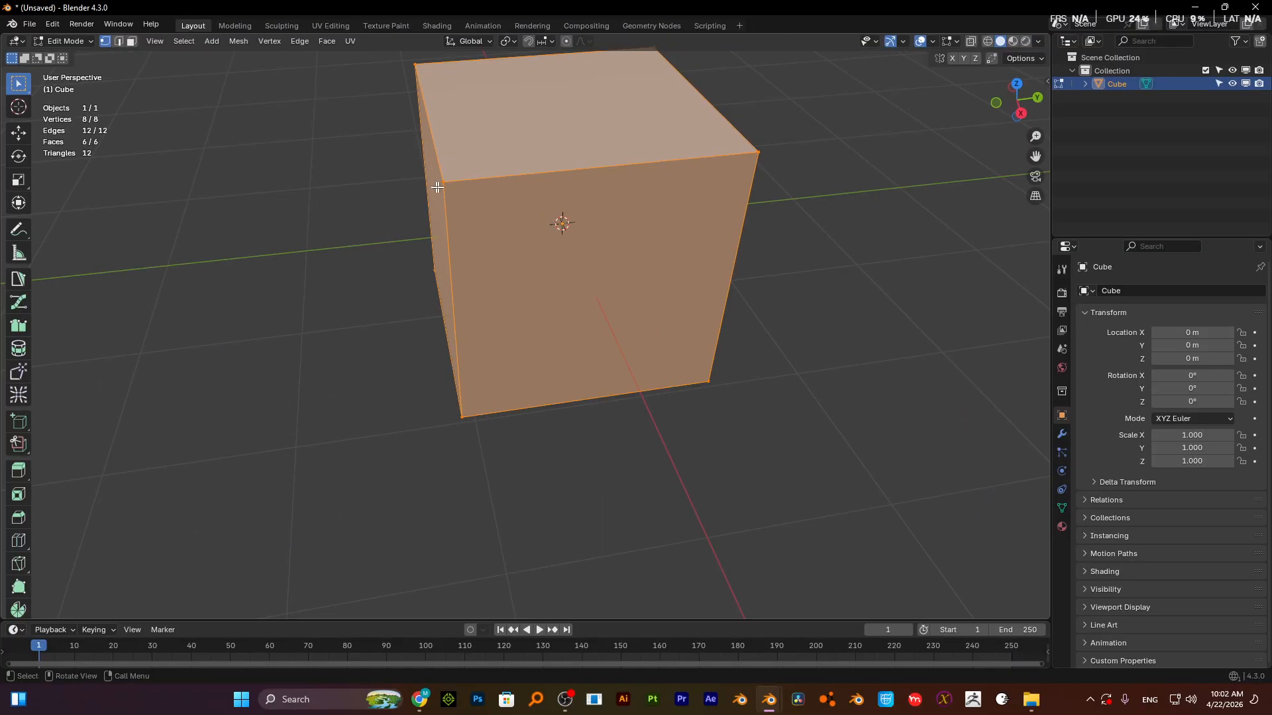
{"action": "left_click", "coordinate": [445, 179]}
{"action": "scroll", "coordinate": [453, 209], "scroll_direction": "down", "scroll_amount": 4}
{"action": "middle_click_drag", "start_coordinate": [517, 274], "coordinate": [486, 230]}
{"action": "left_click", "coordinate": [622, 255]}
{"action": "key", "text": "g"}
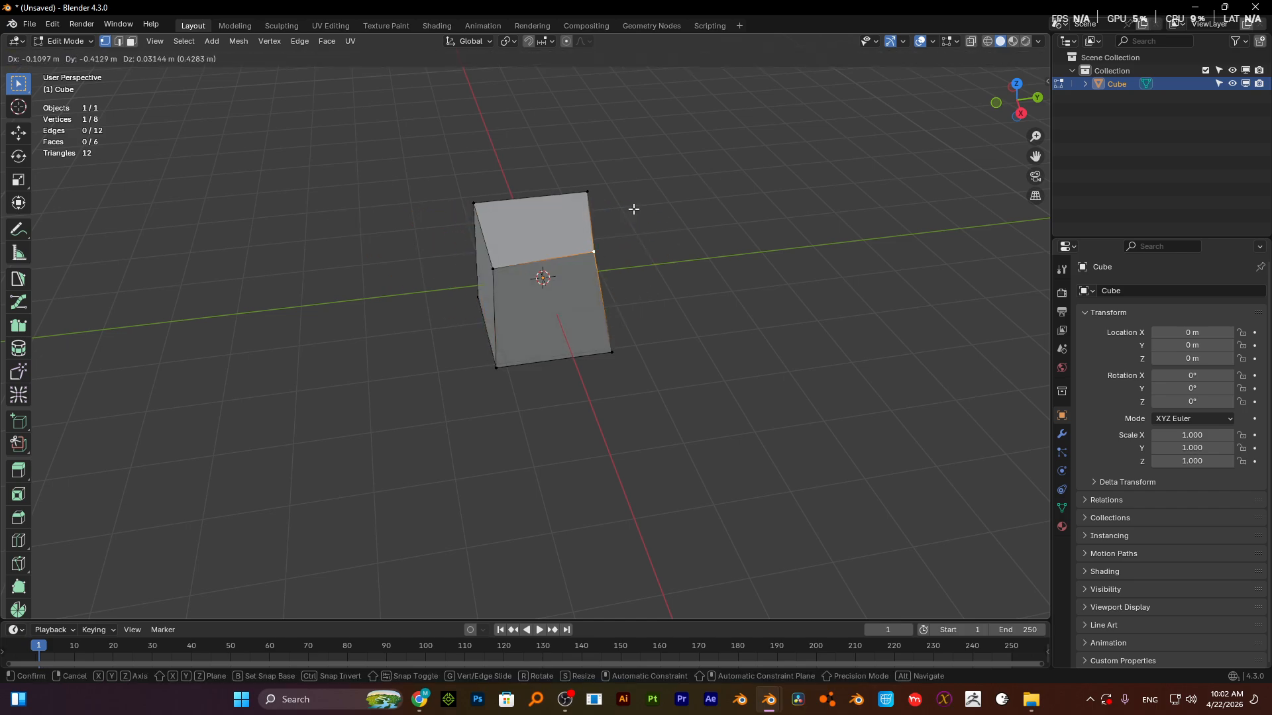
{"action": "right_click", "coordinate": [577, 238]}
- Try edge selection and face selection on the cube, try moving the front face, and return to Object Mode
{"action": "left_click", "coordinate": [118, 41]}
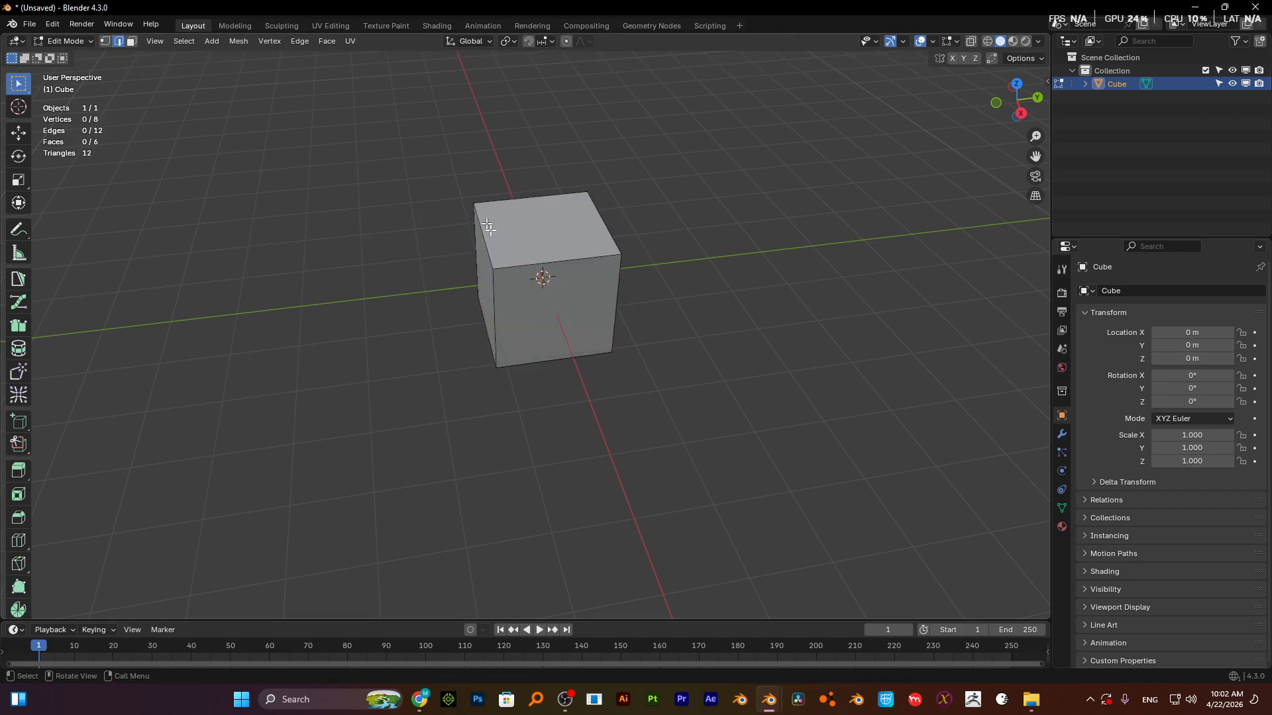
{"action": "left_click", "coordinate": [521, 262]}
{"action": "left_click", "coordinate": [132, 41]}
{"action": "left_click", "coordinate": [531, 300]}
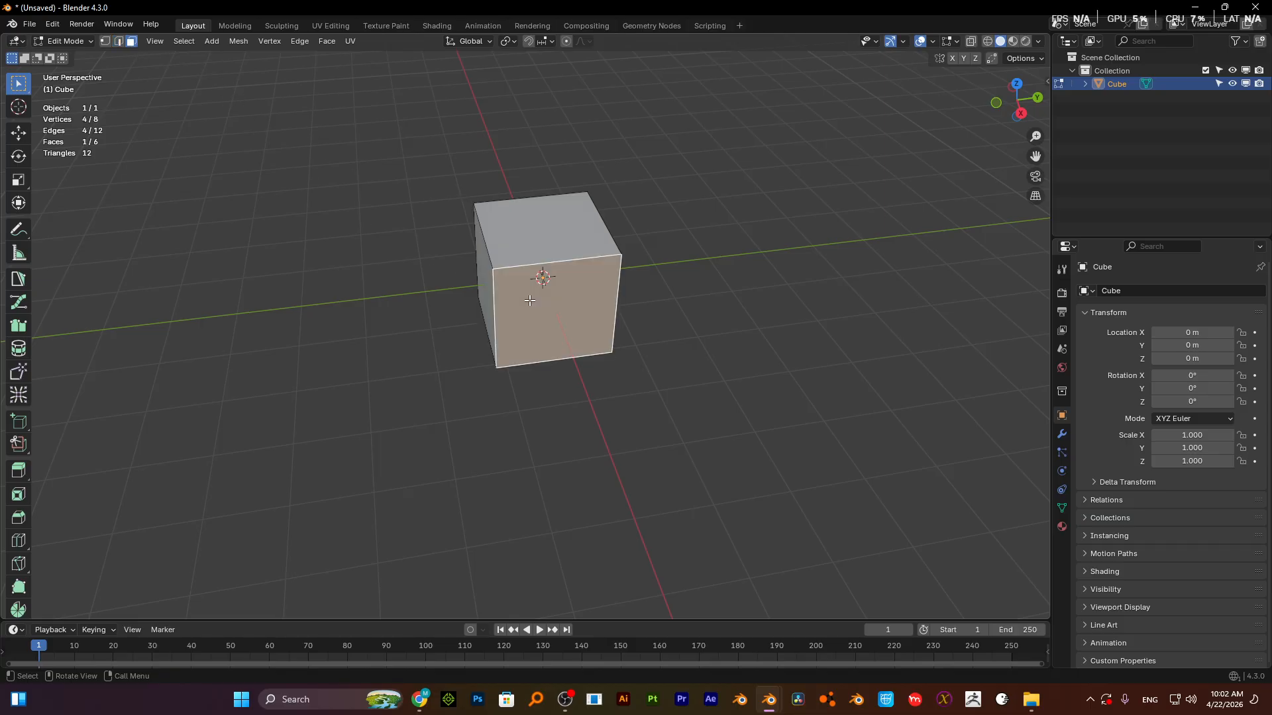
{"action": "key", "text": "g"}
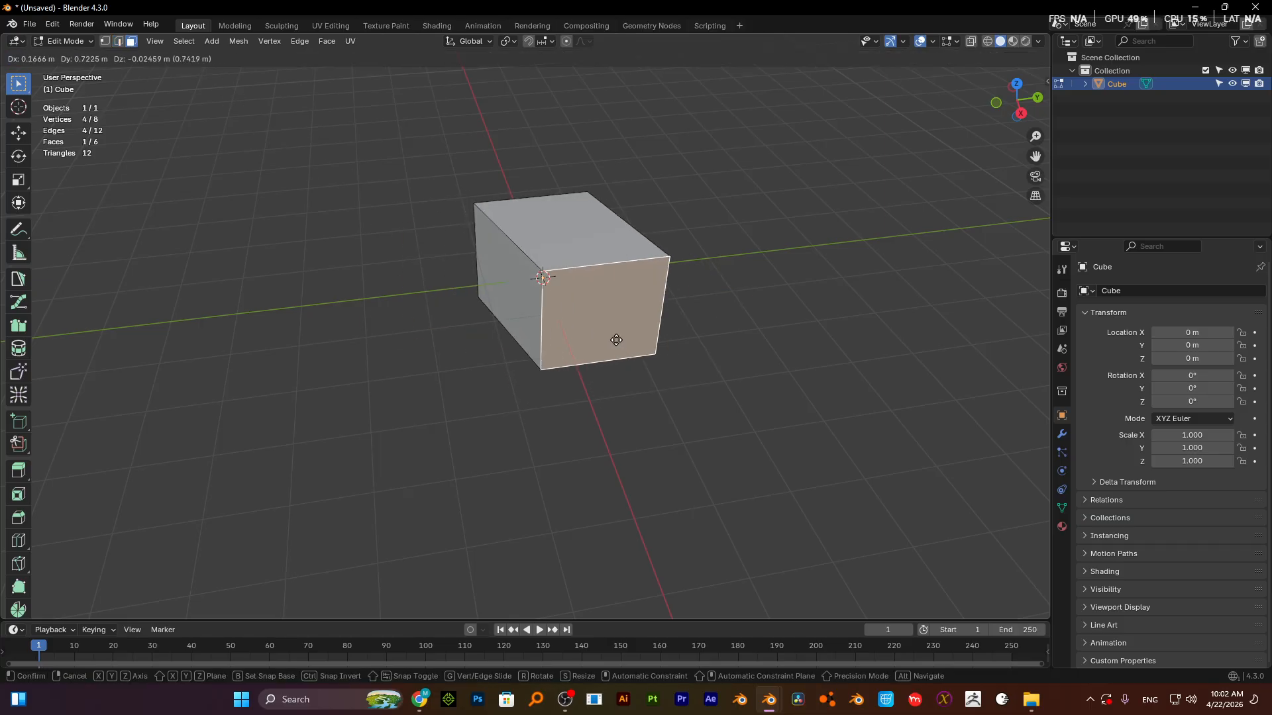
{"action": "right_click", "coordinate": [595, 329]}
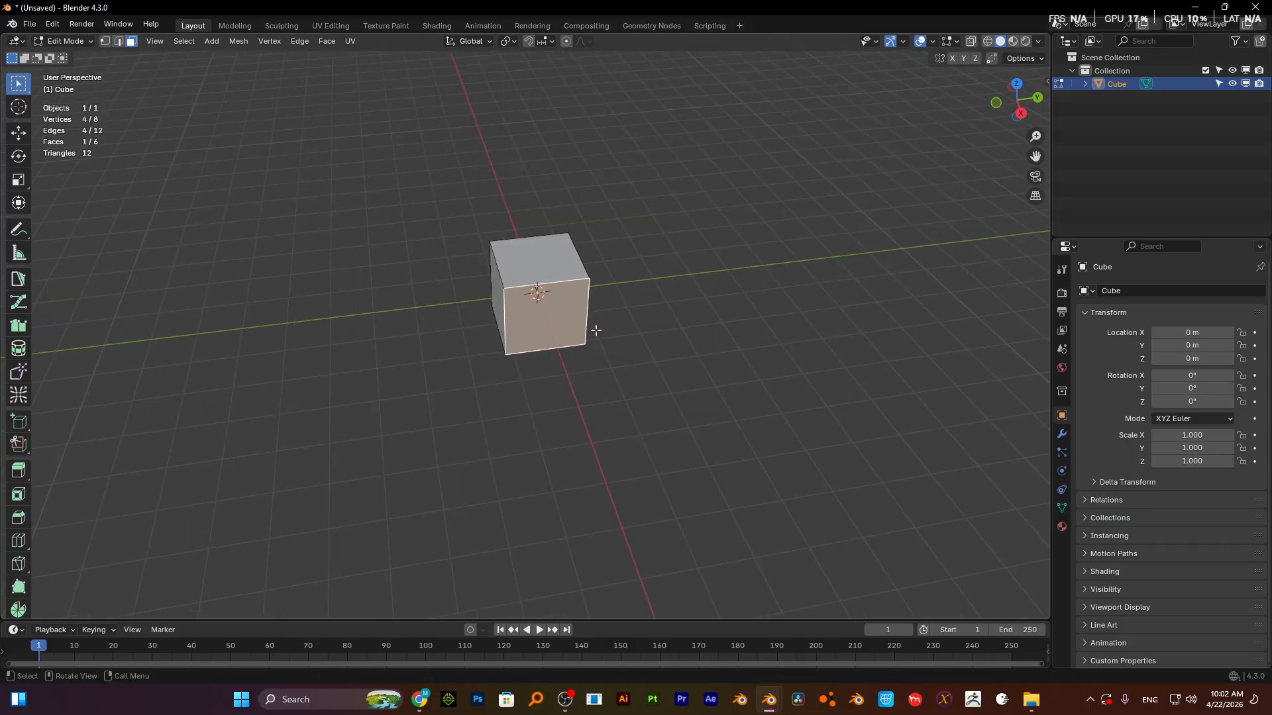
{"action": "middle_click_drag", "start_coordinate": [595, 330], "coordinate": [541, 310]}
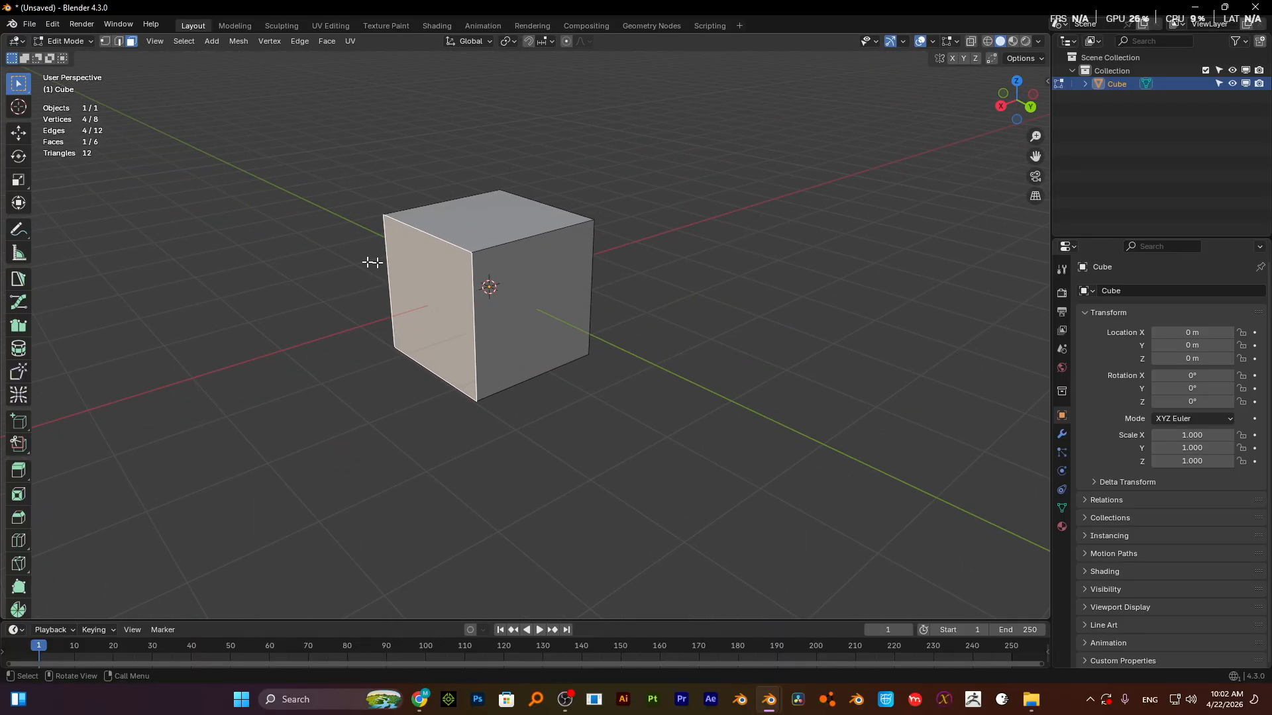
{"action": "key", "text": "Tab"}
{"action": "scroll", "coordinate": [464, 284], "scroll_direction": "down", "scroll_amount": 3}
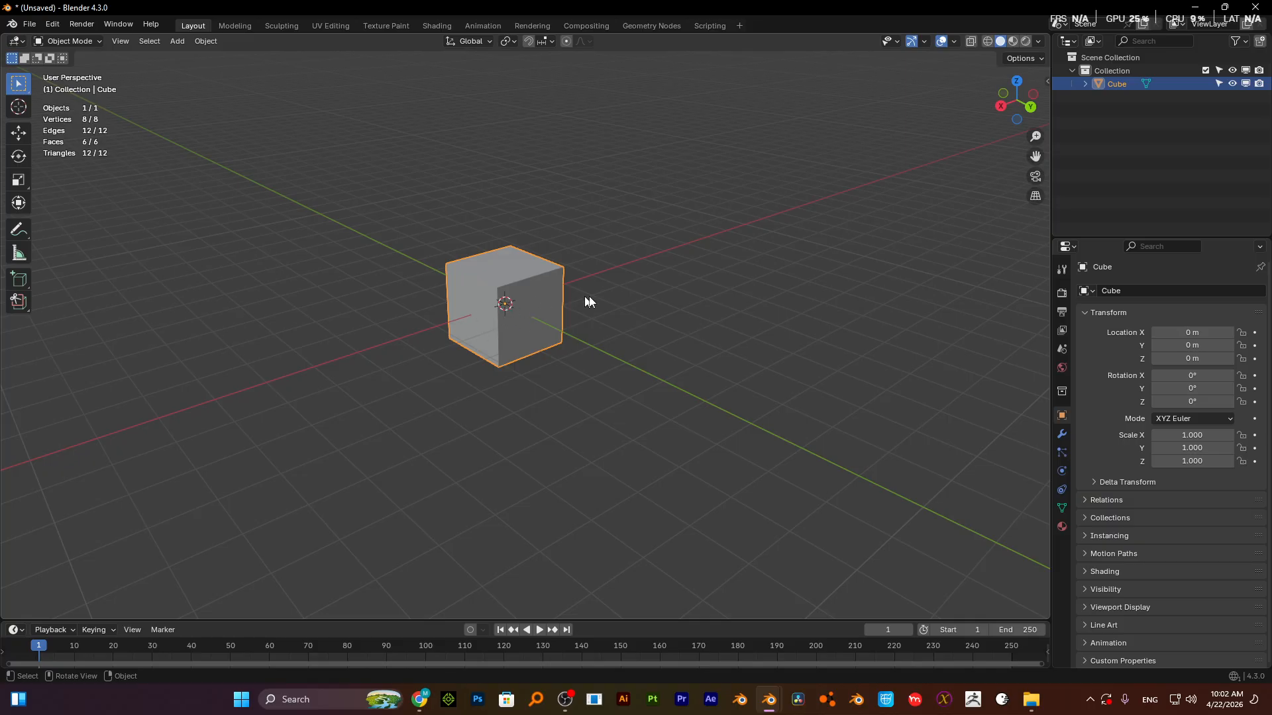
- Place the 3D cursor at several spots around the cube and snap it back to the world origin
{"action": "right_click", "coordinate": [756, 273], "text": "shift"}
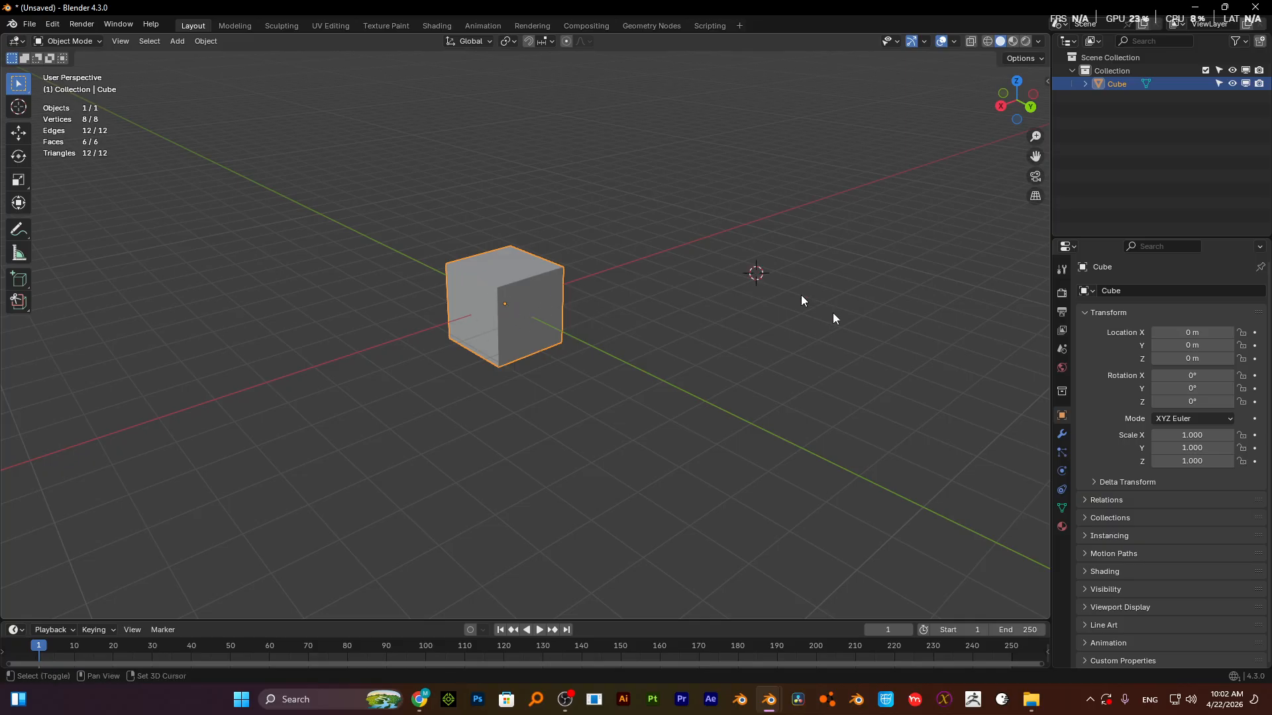
{"action": "right_click", "coordinate": [858, 351], "text": "shift"}
{"action": "right_click", "coordinate": [797, 440], "text": "shift"}
{"action": "right_click", "coordinate": [657, 500], "text": "shift"}
{"action": "right_click", "coordinate": [459, 493], "text": "shift"}
{"action": "right_click", "coordinate": [187, 352], "text": "shift"}
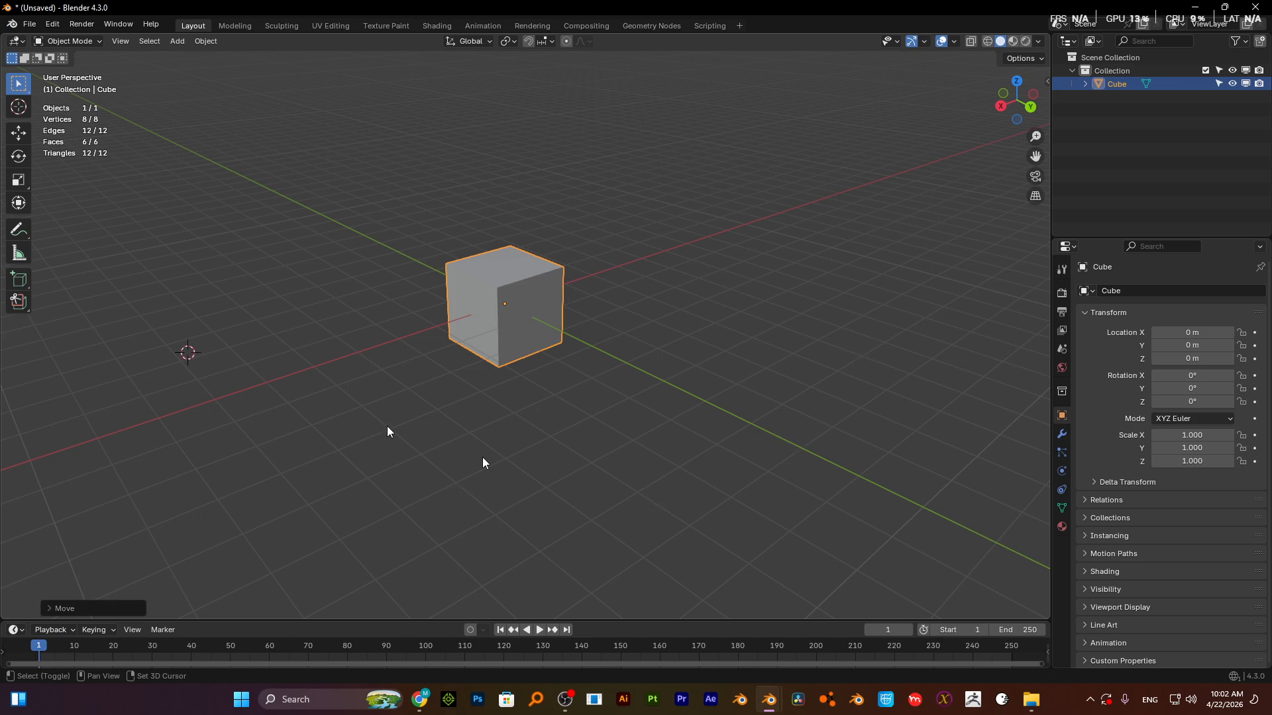
{"action": "key", "text": "shift+s"}
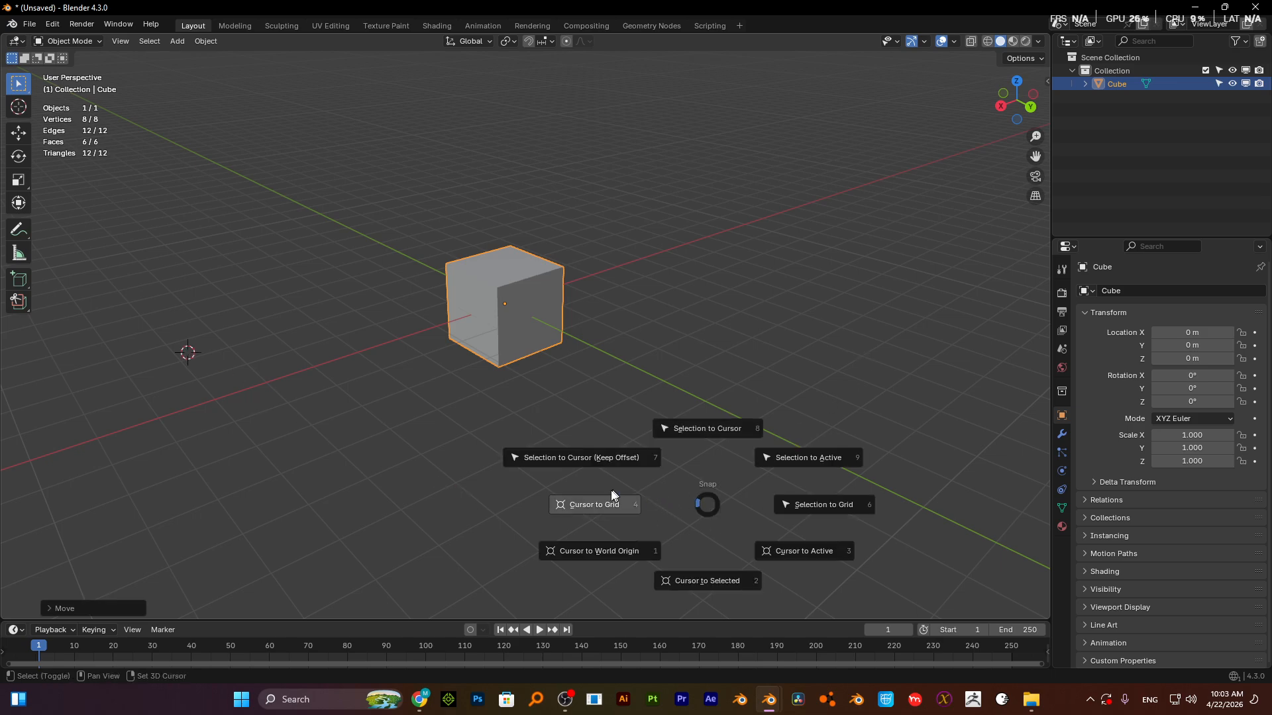
{"action": "left_click", "coordinate": [614, 548]}
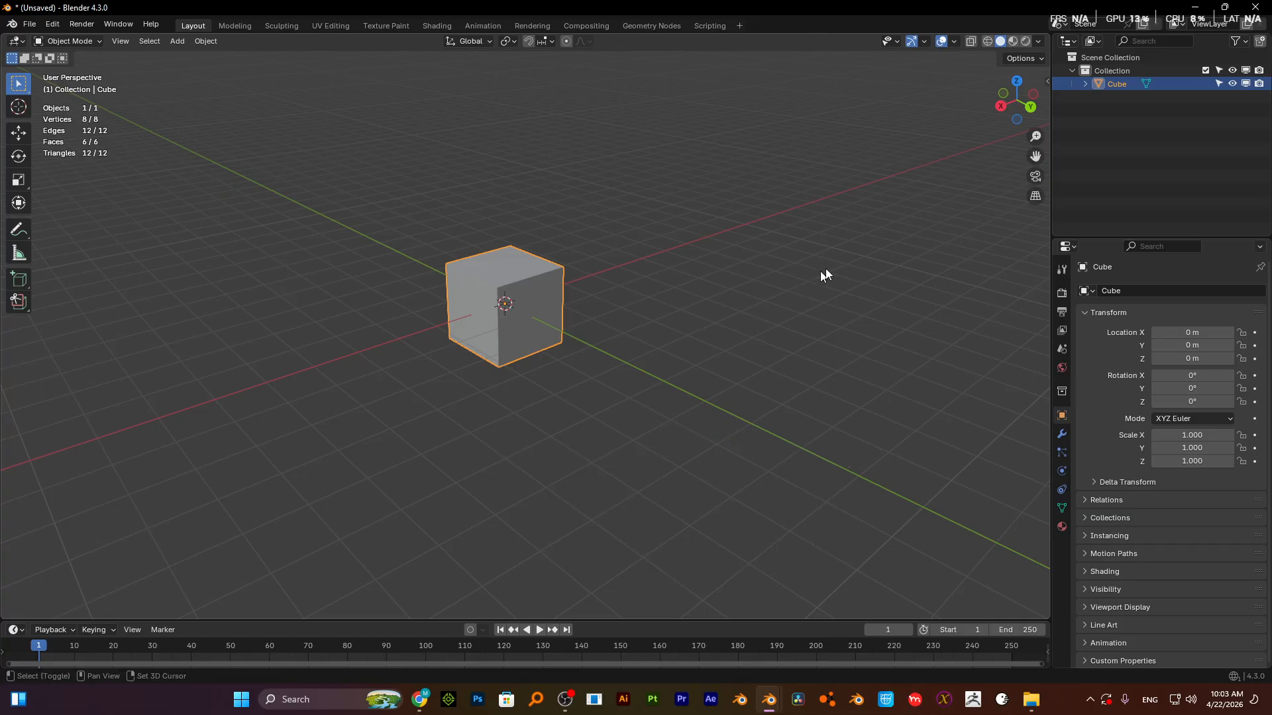
- Place the 3D cursor well away from the cube and snap the cube to it with Selection to Cursor
{"action": "right_click", "coordinate": [870, 241], "text": "shift"}
{"action": "key", "text": "shift+s"}
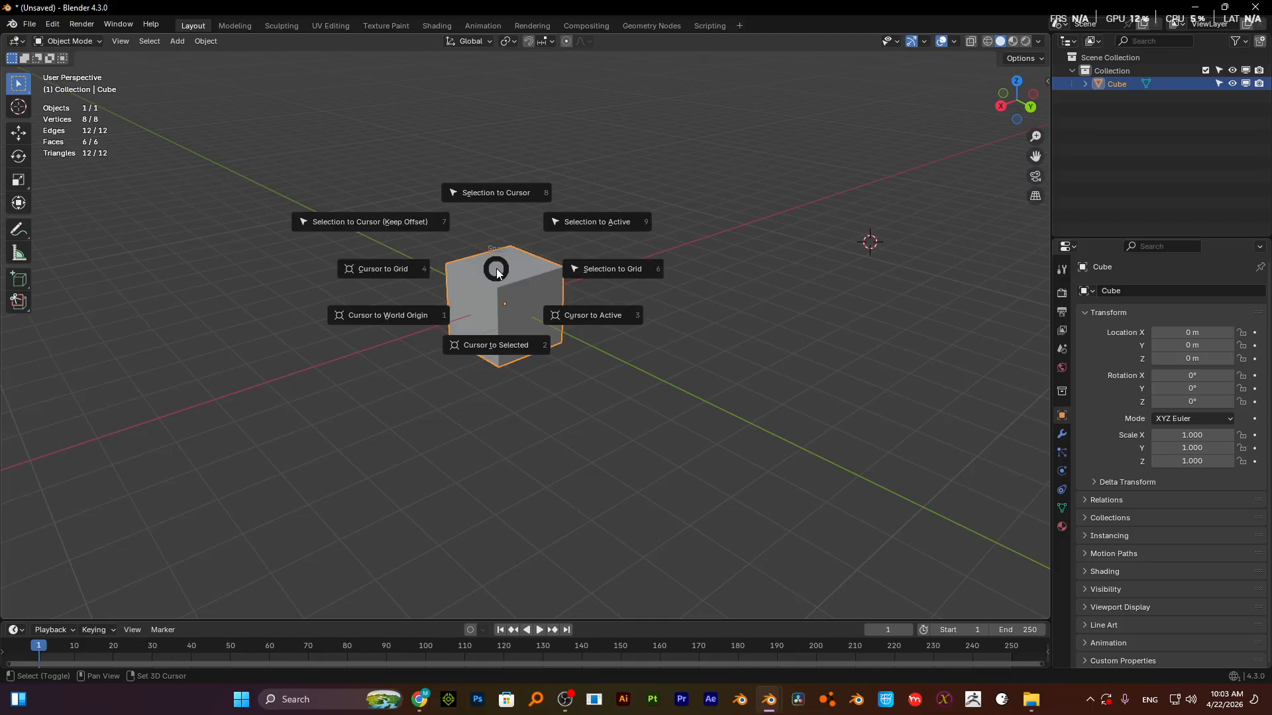
{"action": "left_click", "coordinate": [486, 192]}
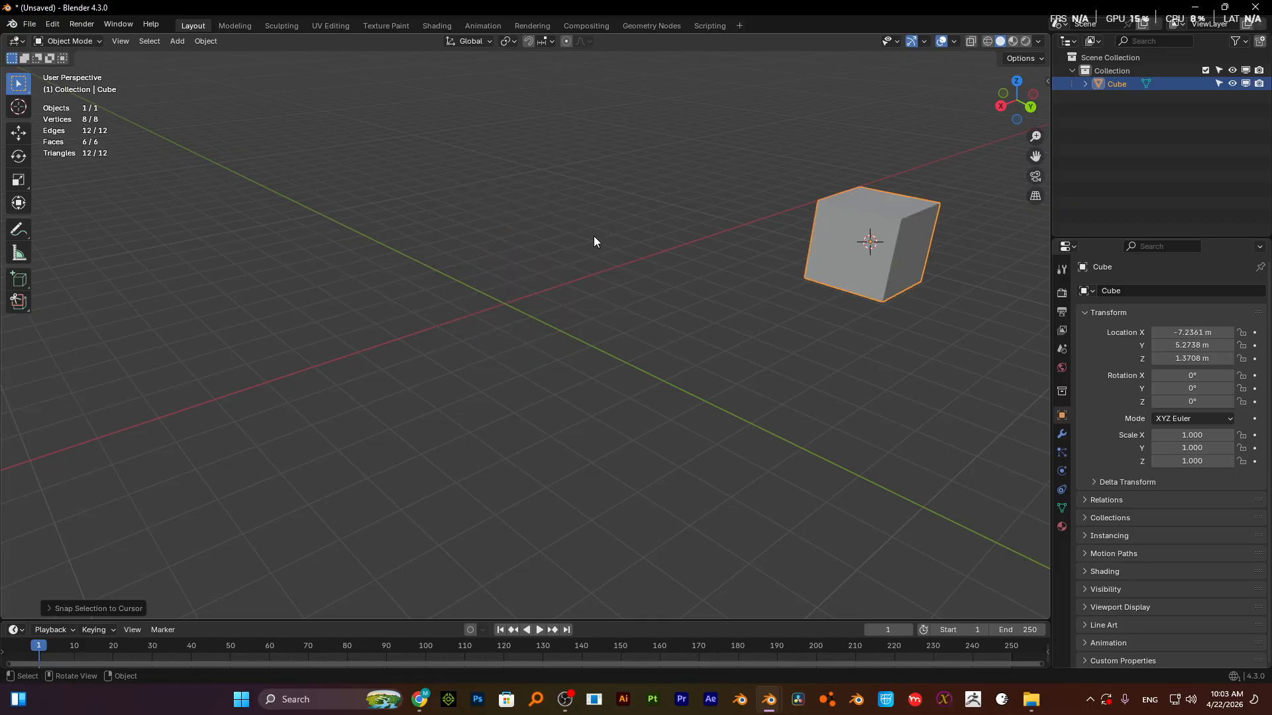
- Snap the 3D cursor to the world origin and bring the cube back to it with Selection to Cursor
{"action": "key", "text": "shift"}
{"action": "key", "text": "shift+s"}
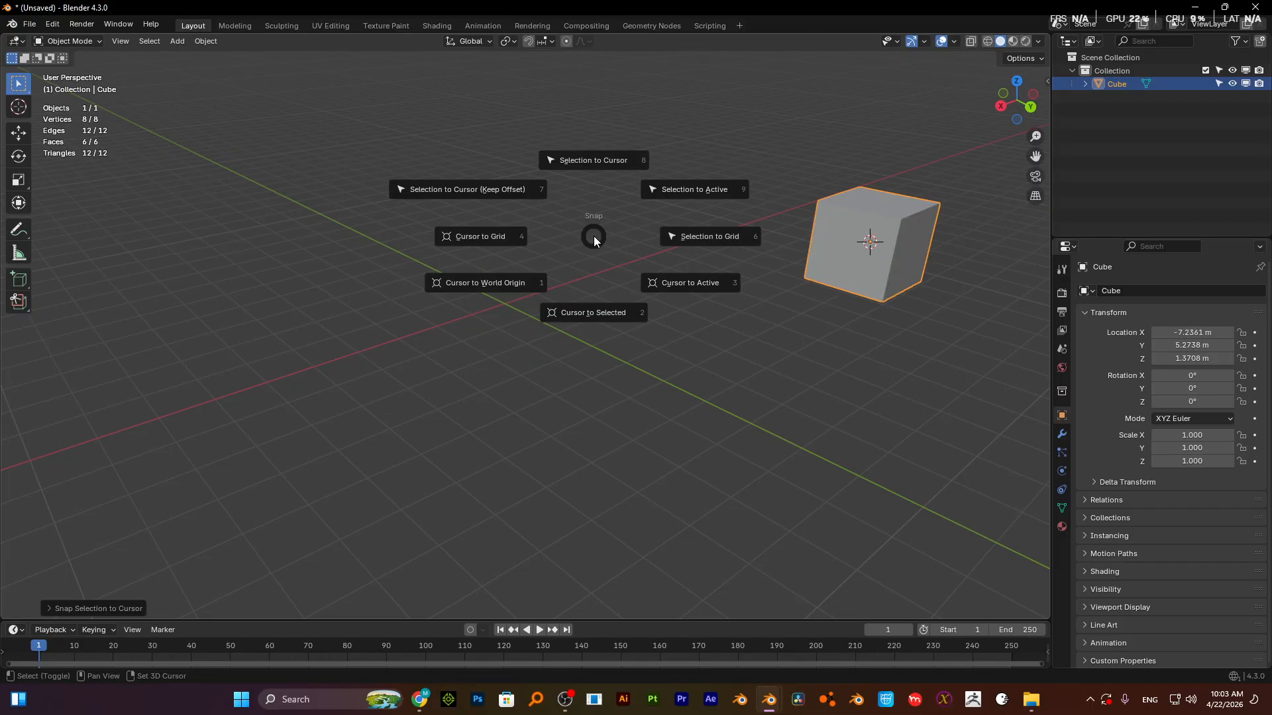
{"action": "left_click", "coordinate": [499, 284]}
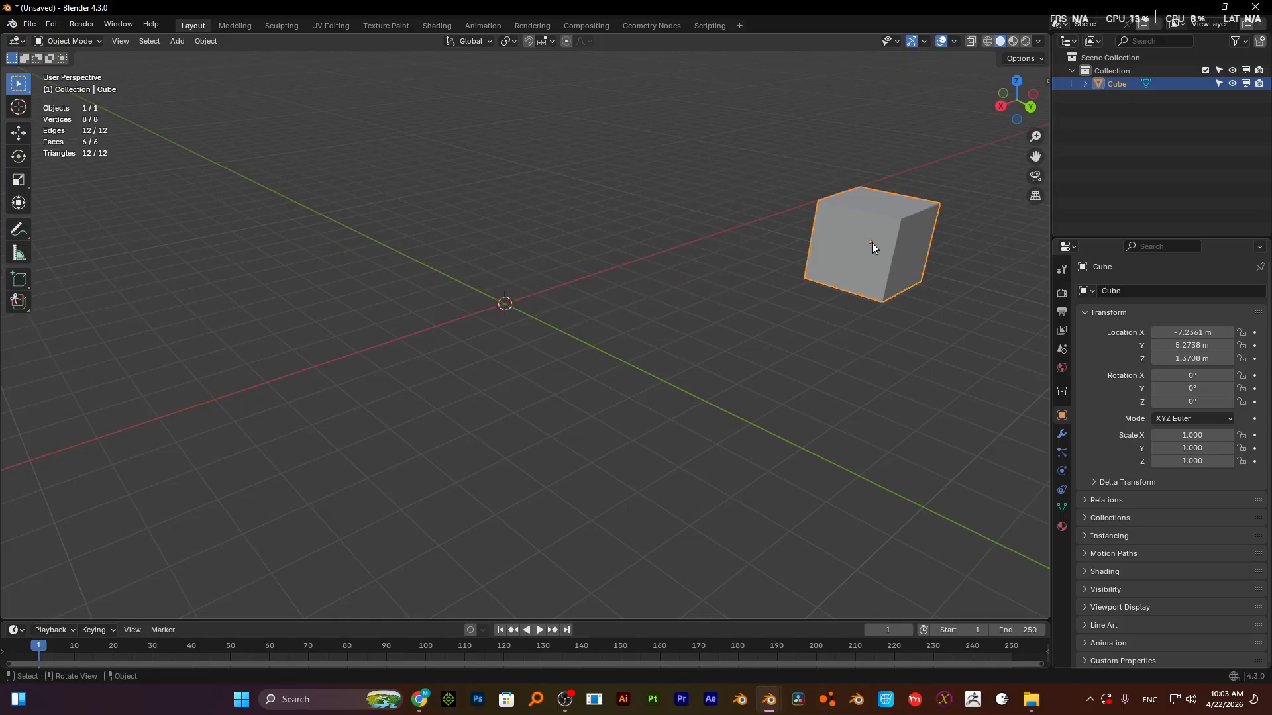
{"action": "key", "text": "shift+s"}
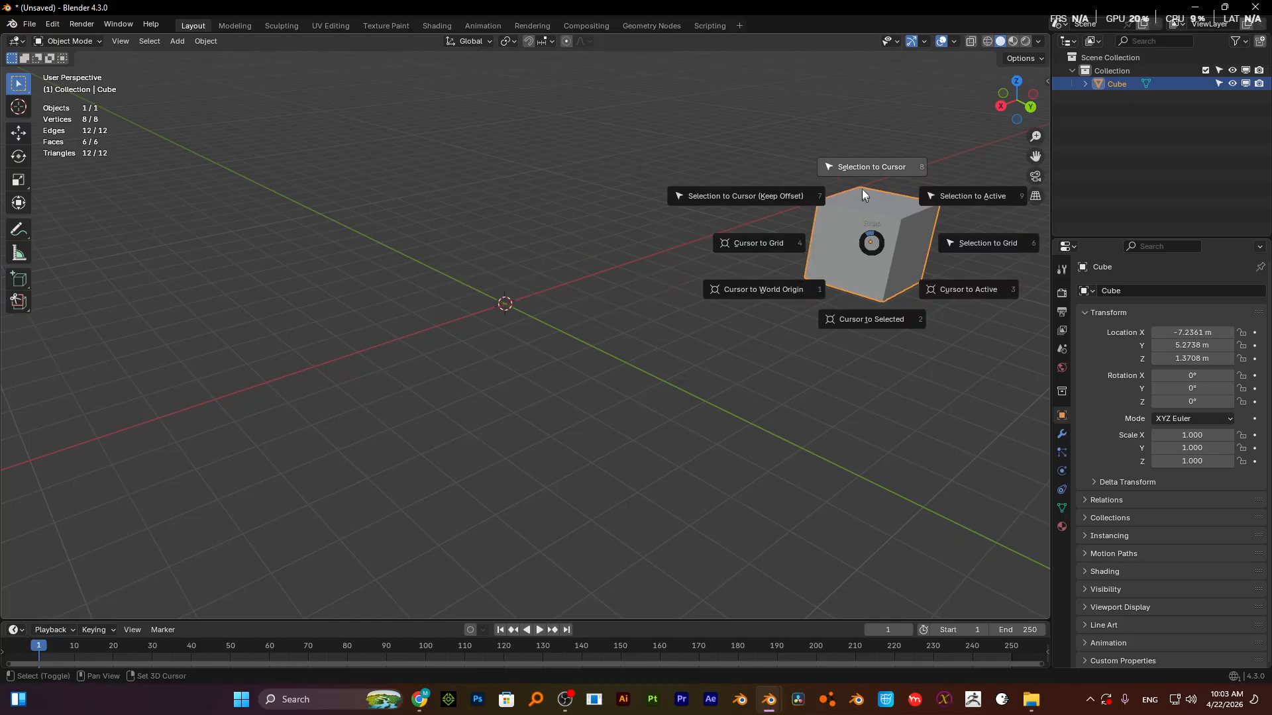
{"action": "left_click", "coordinate": [861, 167]}
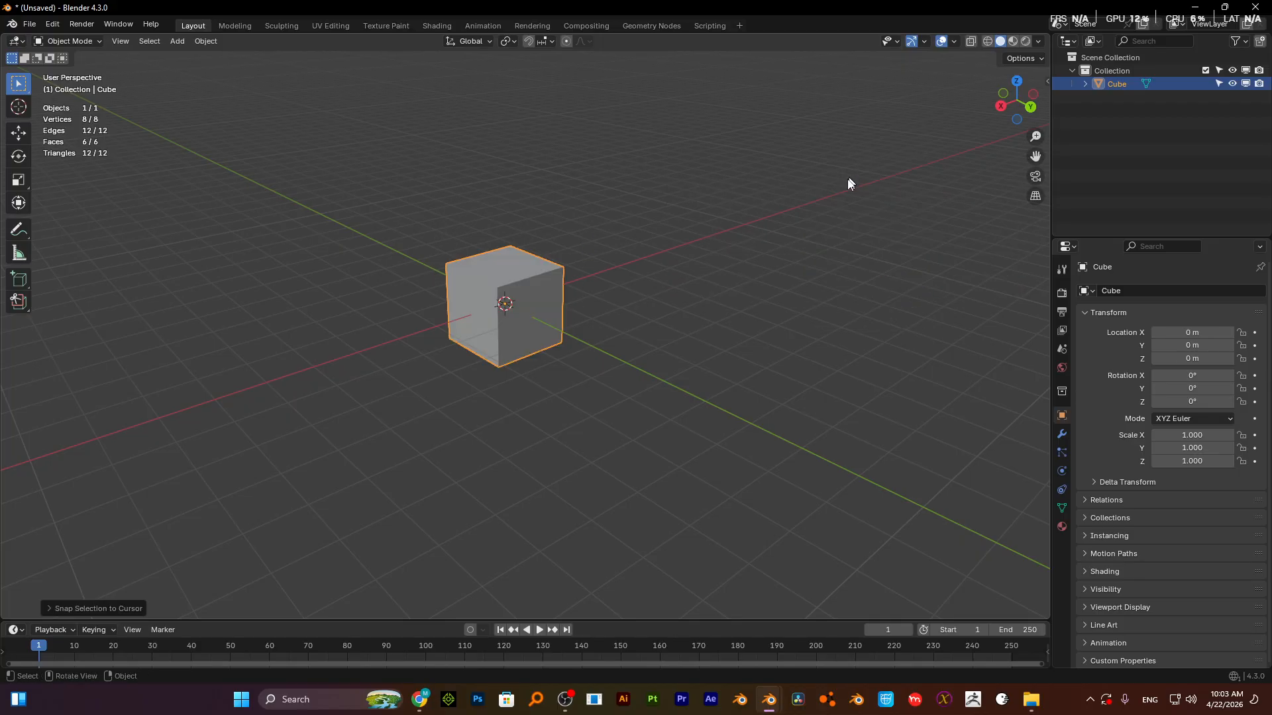
- Delete everything in the scene and add a new mesh cube at the world origin
{"action": "left_click", "coordinate": [673, 280]}
{"action": "key", "text": "a"}
{"action": "key", "text": "Delete"}
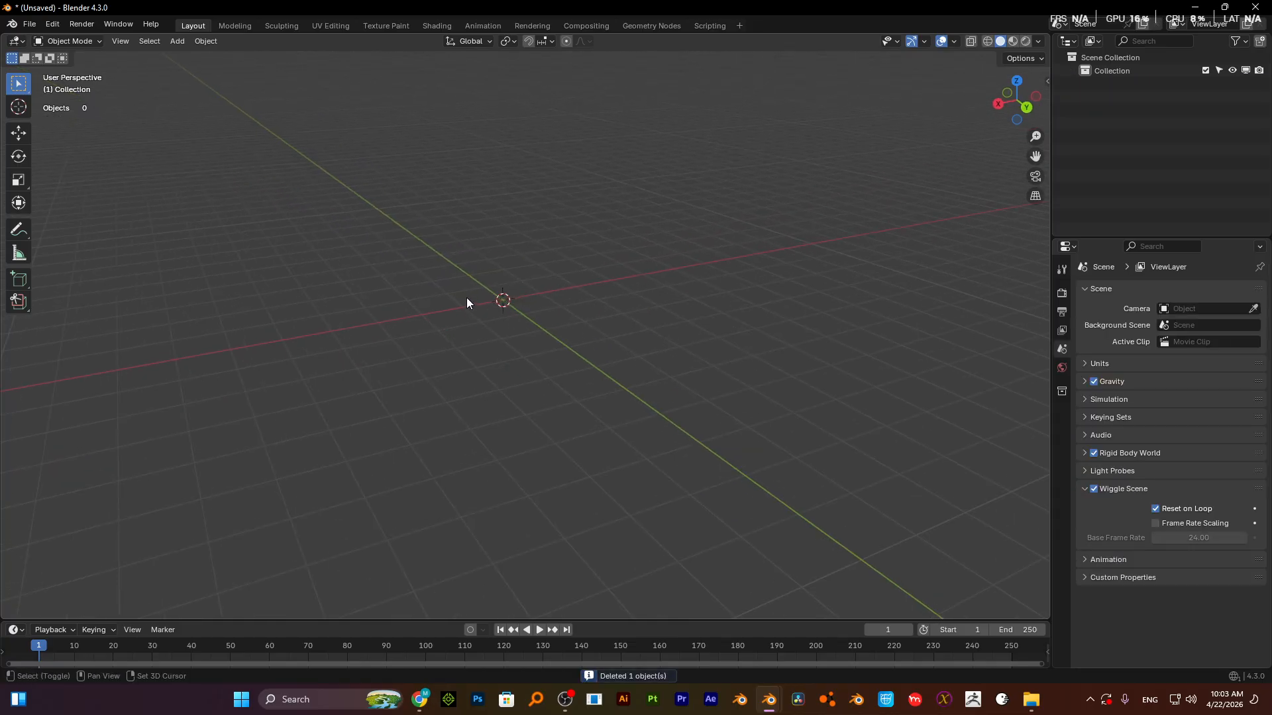
{"action": "key", "text": "shift+a"}
{"action": "mouse_move", "coordinate": [445, 306]}
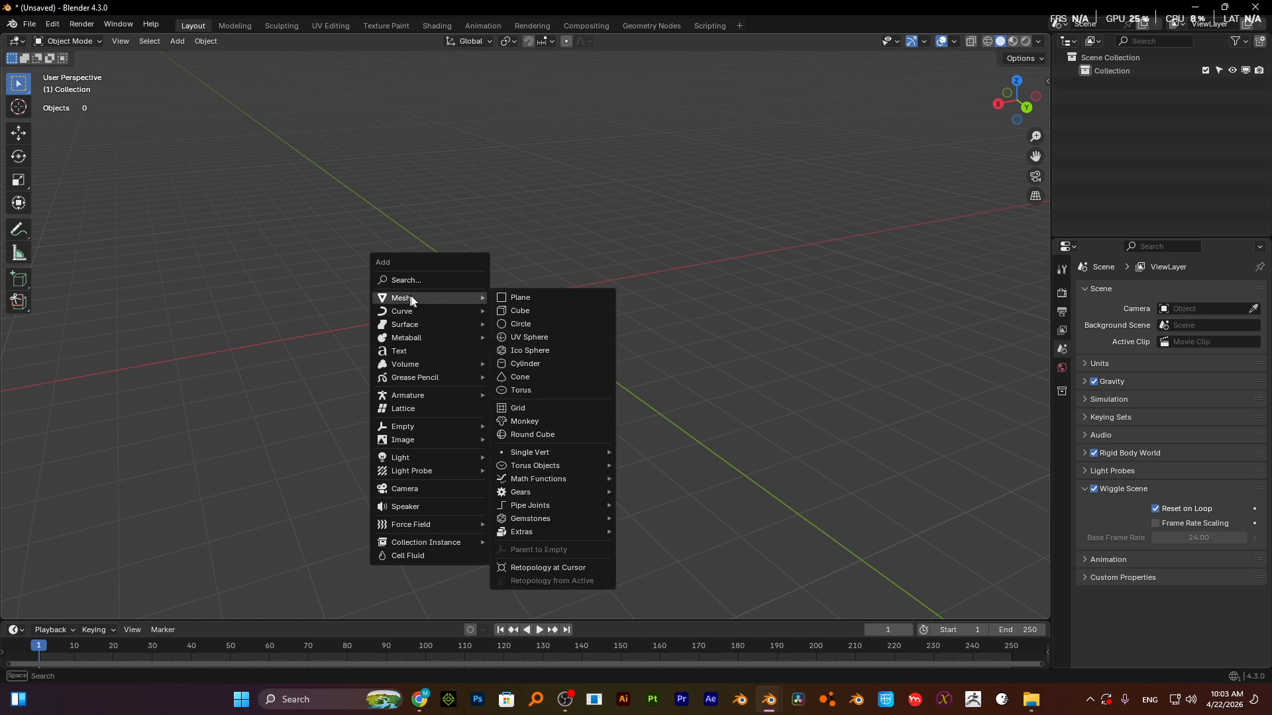
{"action": "left_click", "coordinate": [542, 313]}
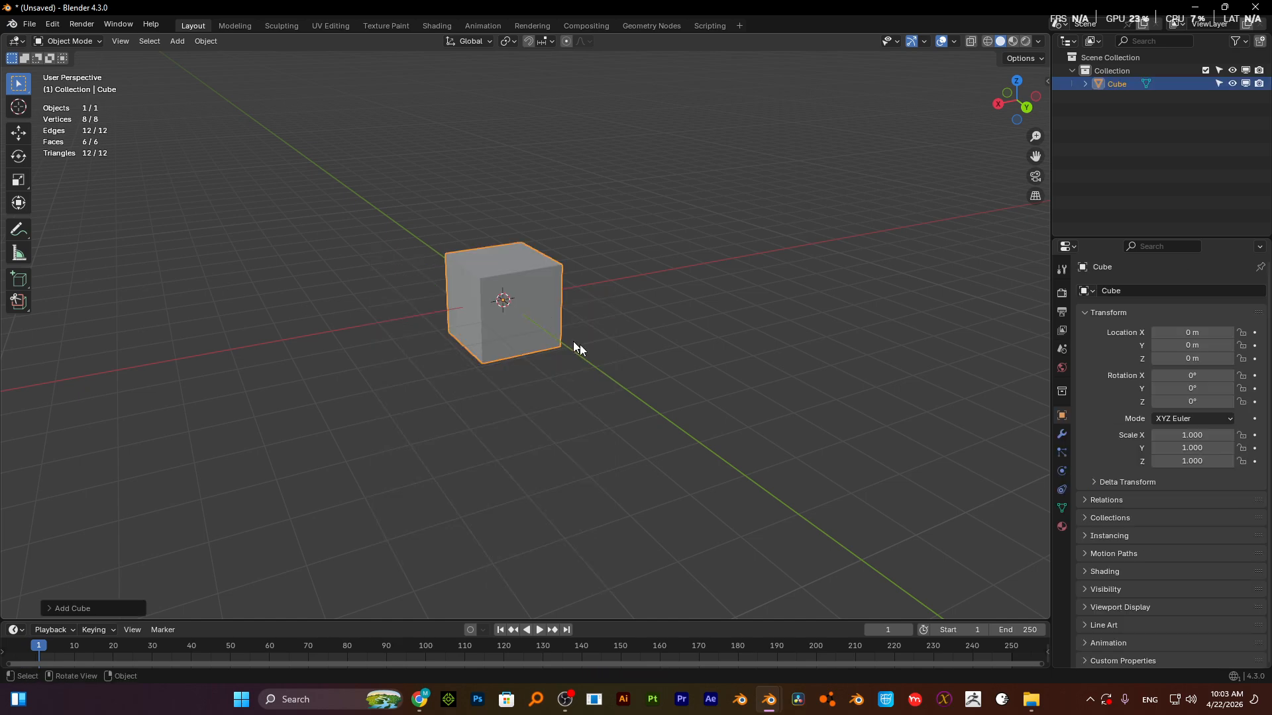
- Scale the cube along the Y axis to about 0.4
{"action": "key", "text": "s"}
{"action": "key", "text": "x"}
{"action": "key", "text": "y"}
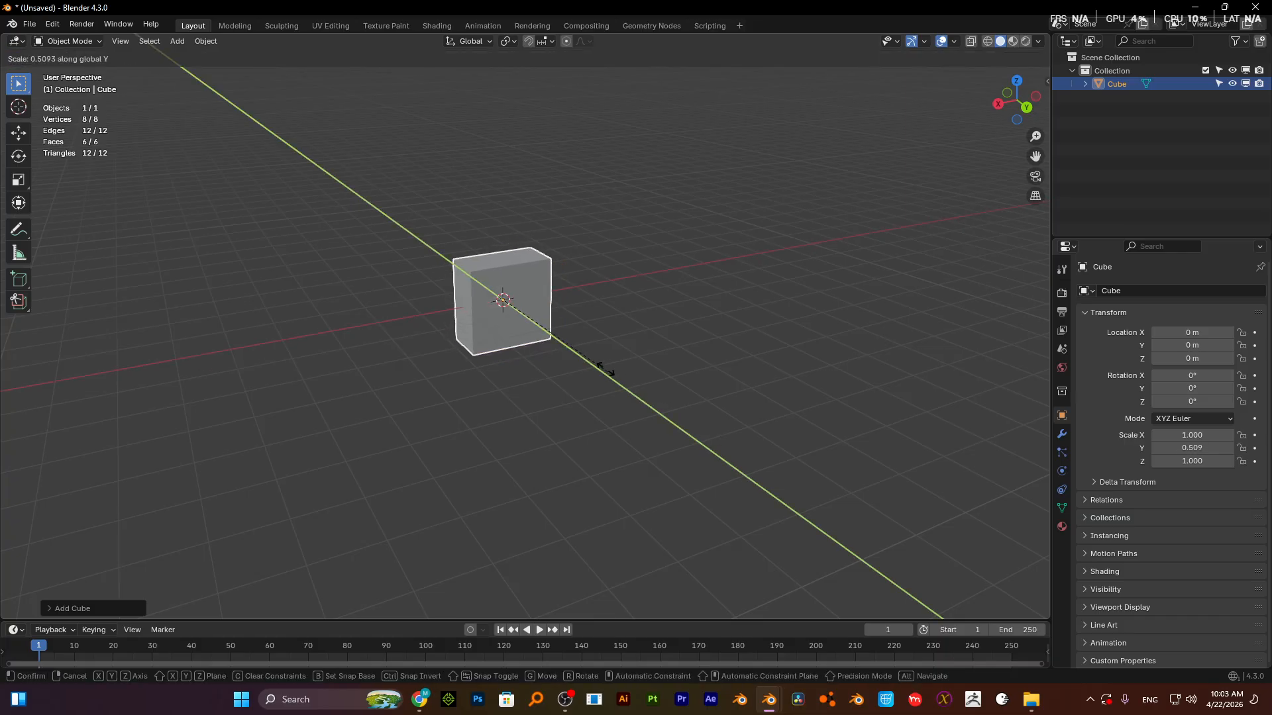
{"action": "left_click", "coordinate": [582, 347]}
- Add a Single Arrow empty at the world origin and scale it up to about 4.26
{"action": "key", "text": "shift+a"}
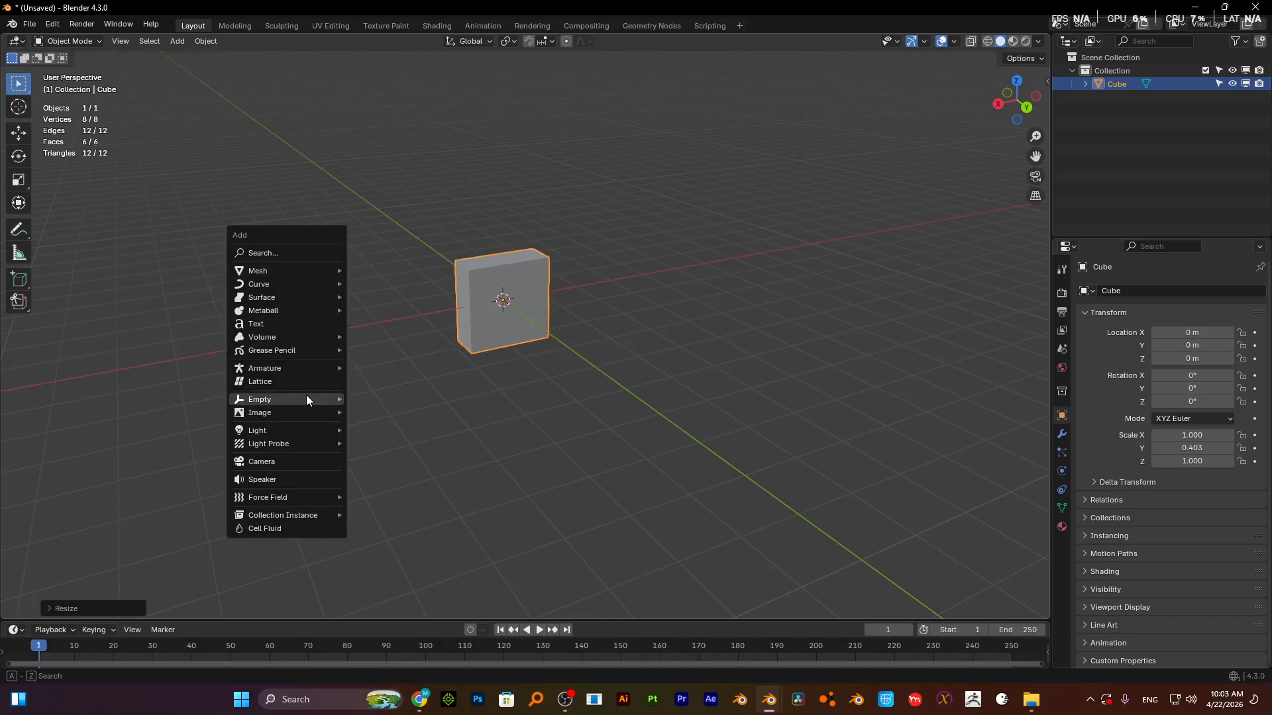
{"action": "mouse_move", "coordinate": [305, 398]}
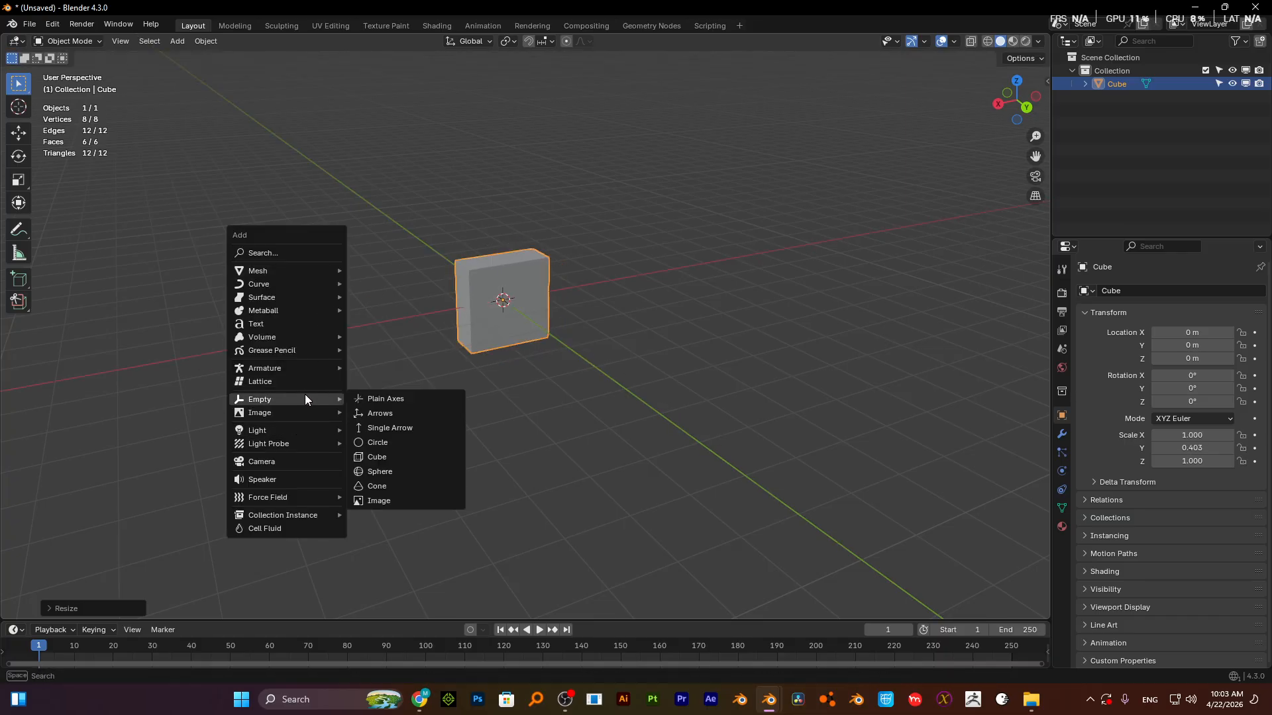
{"action": "left_click", "coordinate": [393, 429]}
{"action": "key", "text": "s"}
{"action": "left_click", "coordinate": [954, 510]}
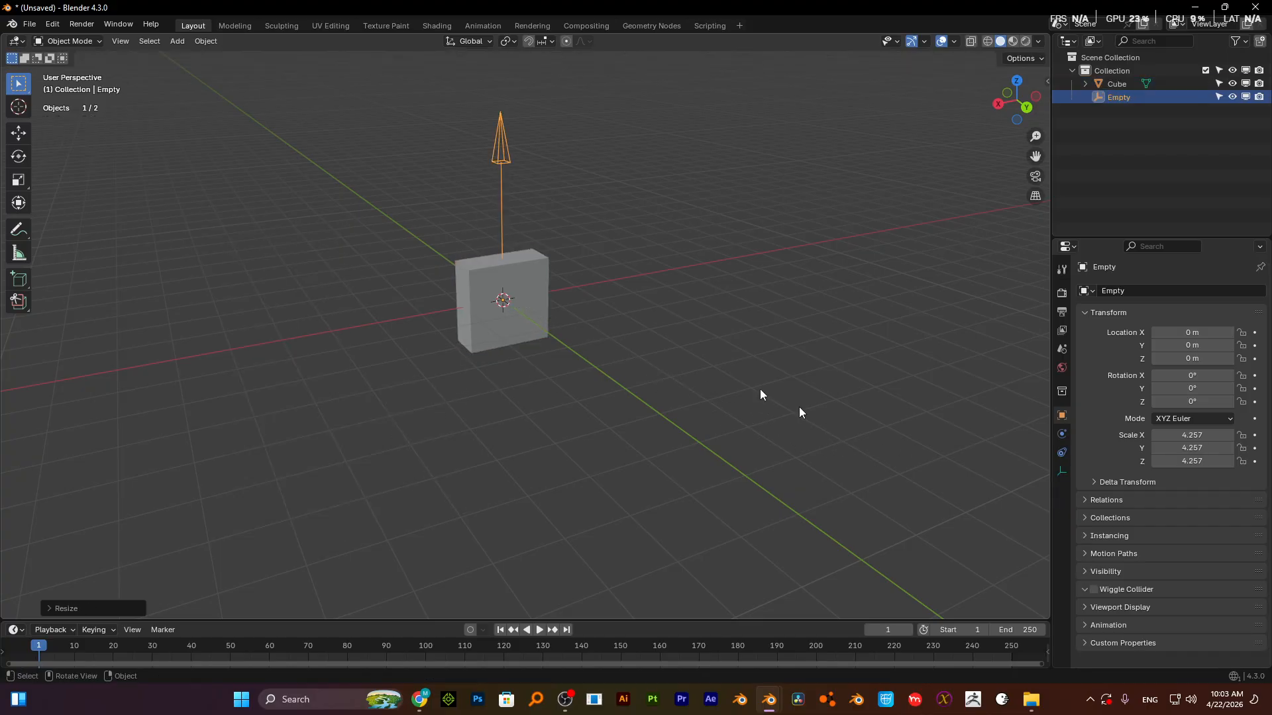
- Parent the cube to the arrow empty using Object (Keep Transform)
{"action": "left_click", "coordinate": [506, 277]}
{"action": "left_click", "coordinate": [501, 159], "text": "shift"}
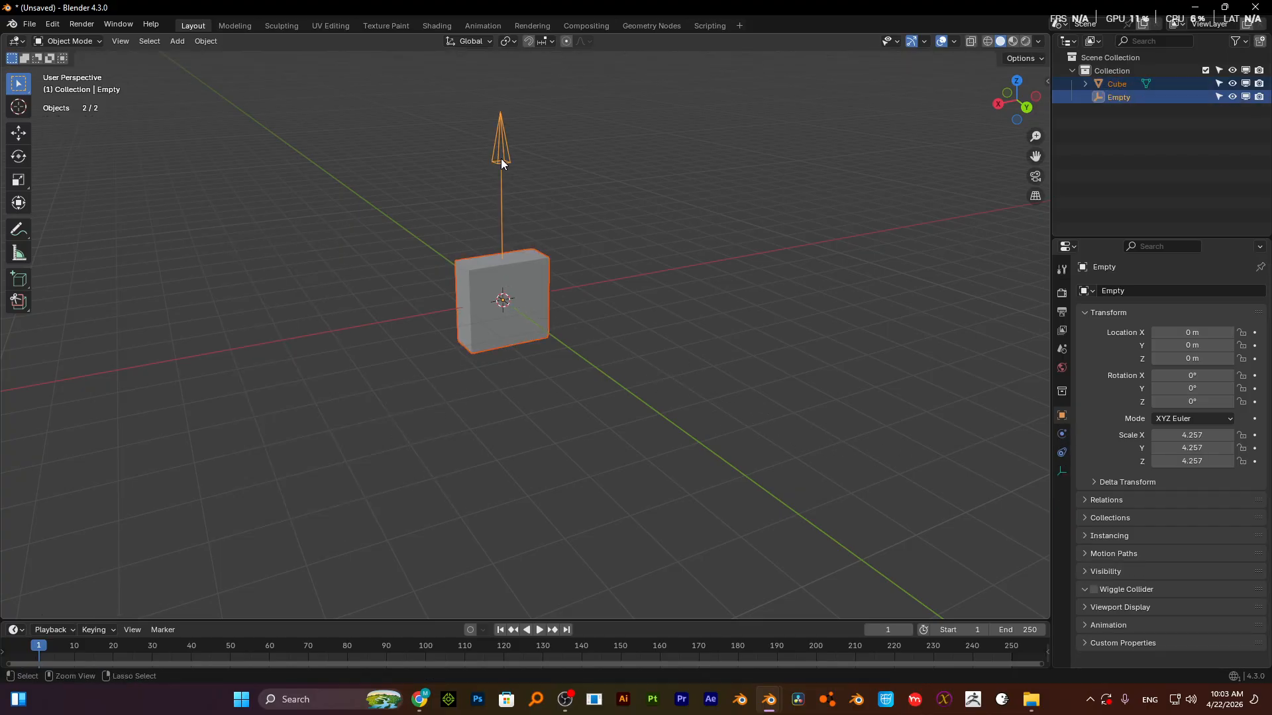
{"action": "key", "text": "ctrl+p"}
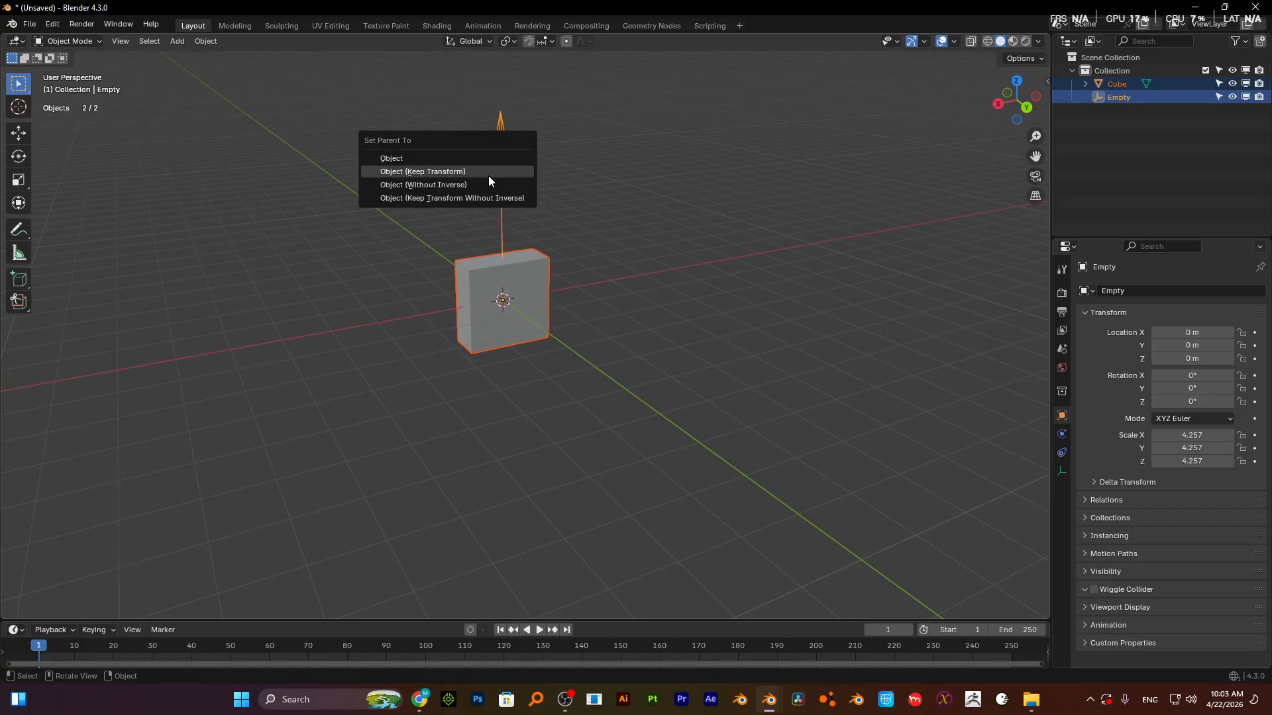
{"action": "left_click", "coordinate": [488, 174]}
{"action": "left_click", "coordinate": [504, 199]}
{"action": "key", "text": "g"}
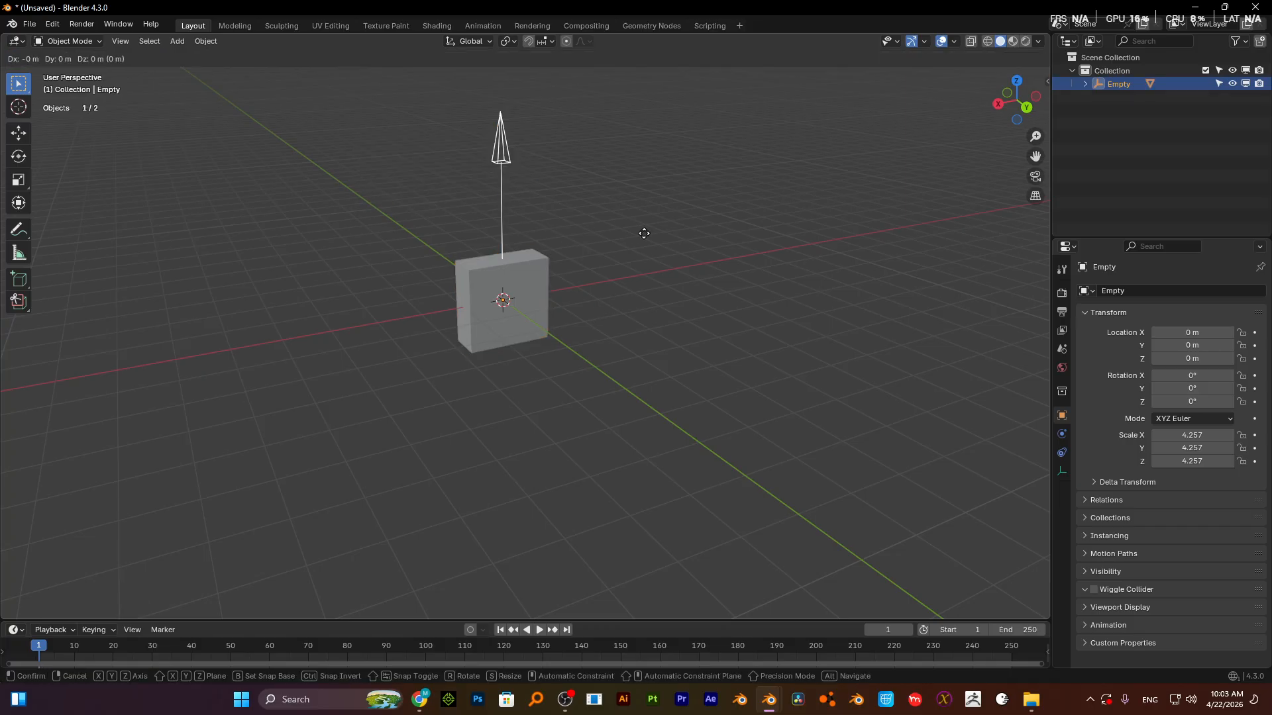
{"action": "key", "text": "x"}
{"action": "key", "text": "Escape"}
- Switch to the front view, select both the empty and the cube, and rotate them 90° about the global Z axis
{"action": "key", "text": "KP_1"}
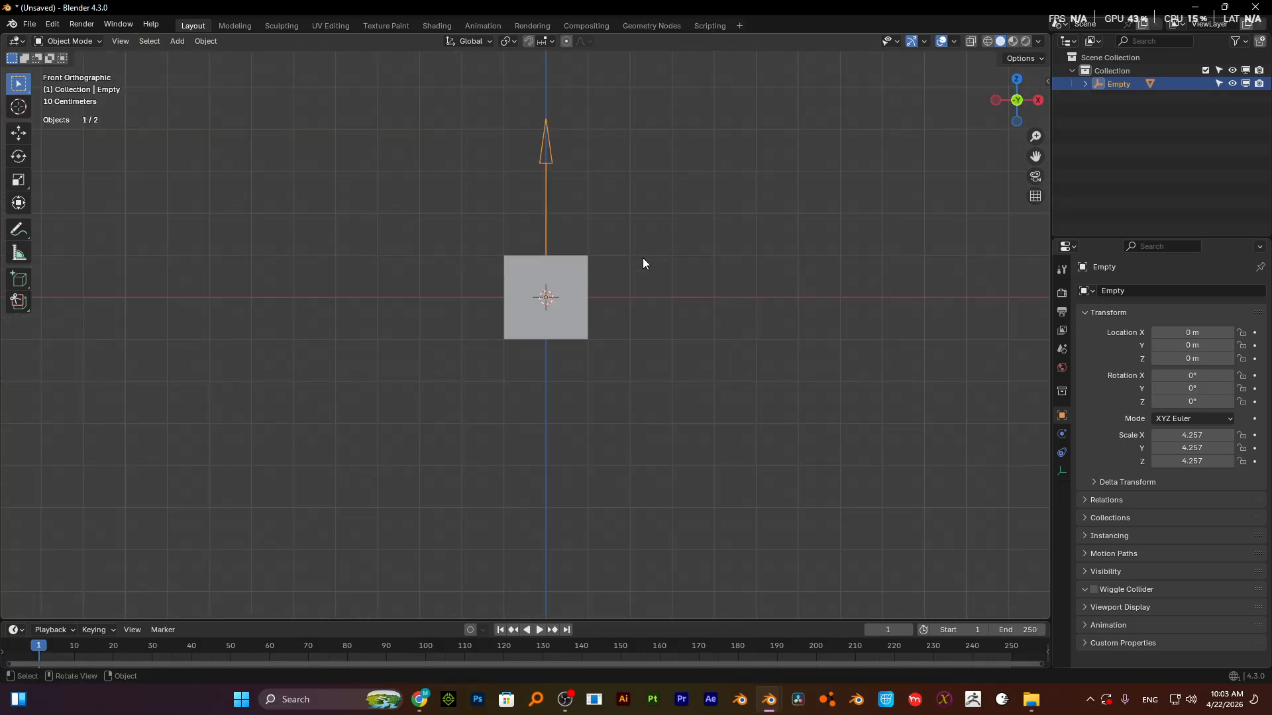
{"action": "key", "text": "alt+a"}
{"action": "key", "text": "a"}
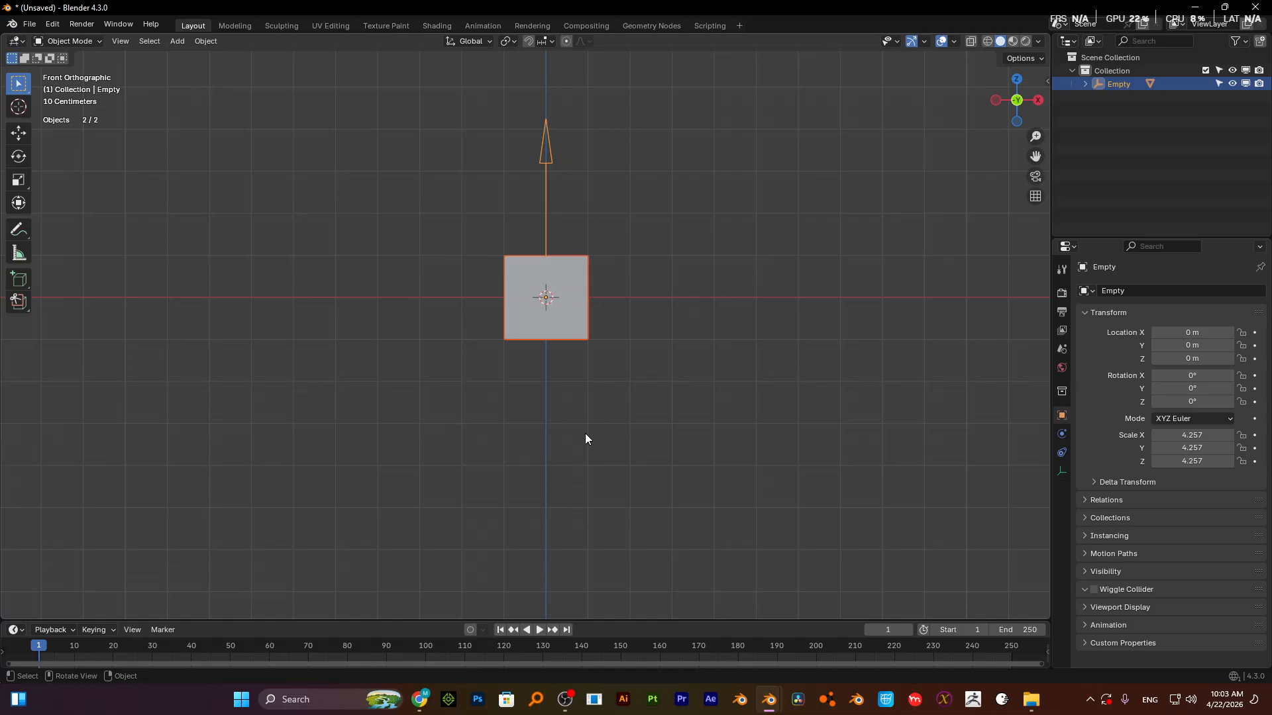
{"action": "type", "text": "rz"}
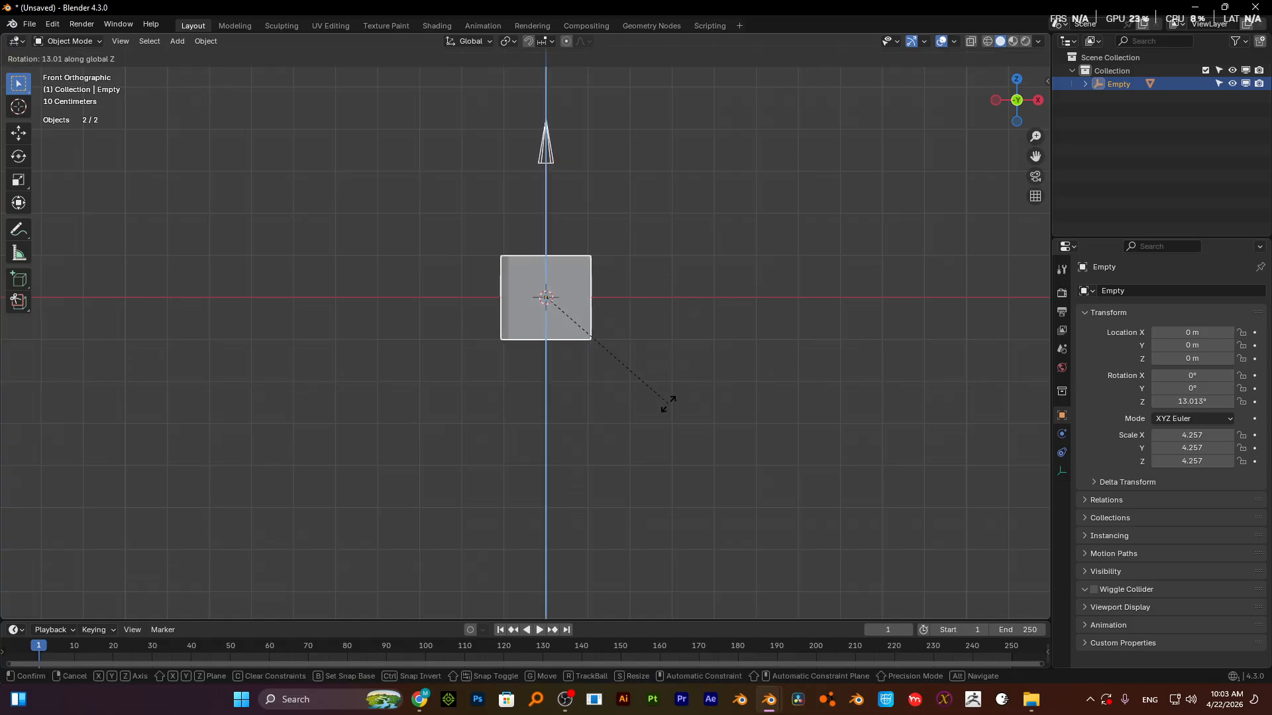
{"action": "type", "text": "90"}
{"action": "key", "text": "Return"}
- Select the cube and examine its rotation, scale and dimensions in the viewport's transform properties
{"action": "middle_click_drag", "start_coordinate": [630, 352], "coordinate": [585, 347]}
{"action": "left_click", "coordinate": [555, 323]}
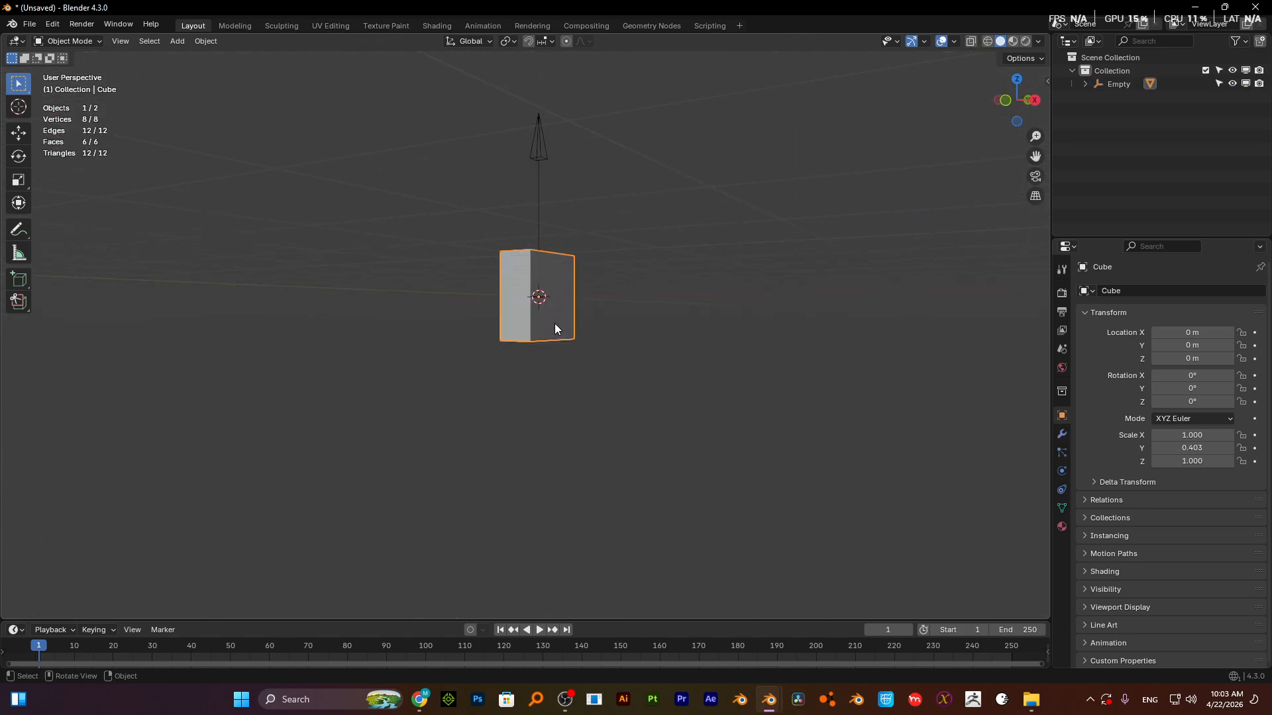
{"action": "key", "text": "n"}
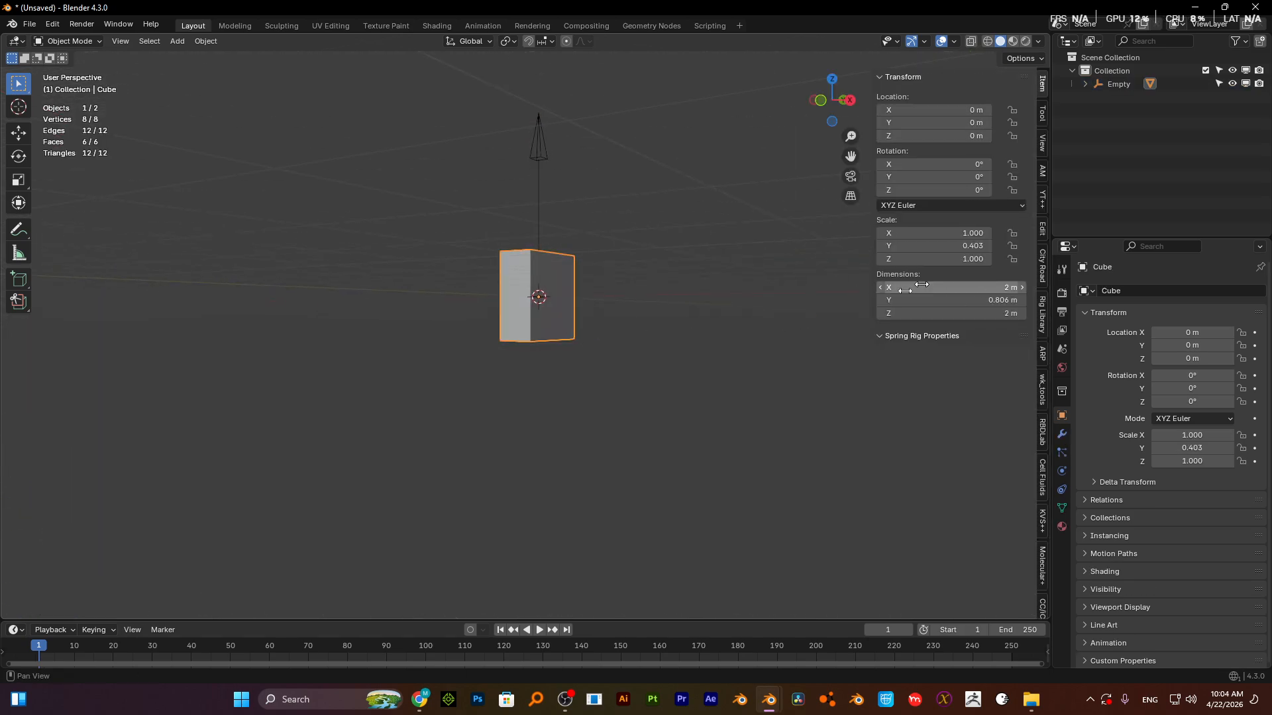
{"action": "middle_click_drag", "start_coordinate": [666, 292], "coordinate": [570, 292]}
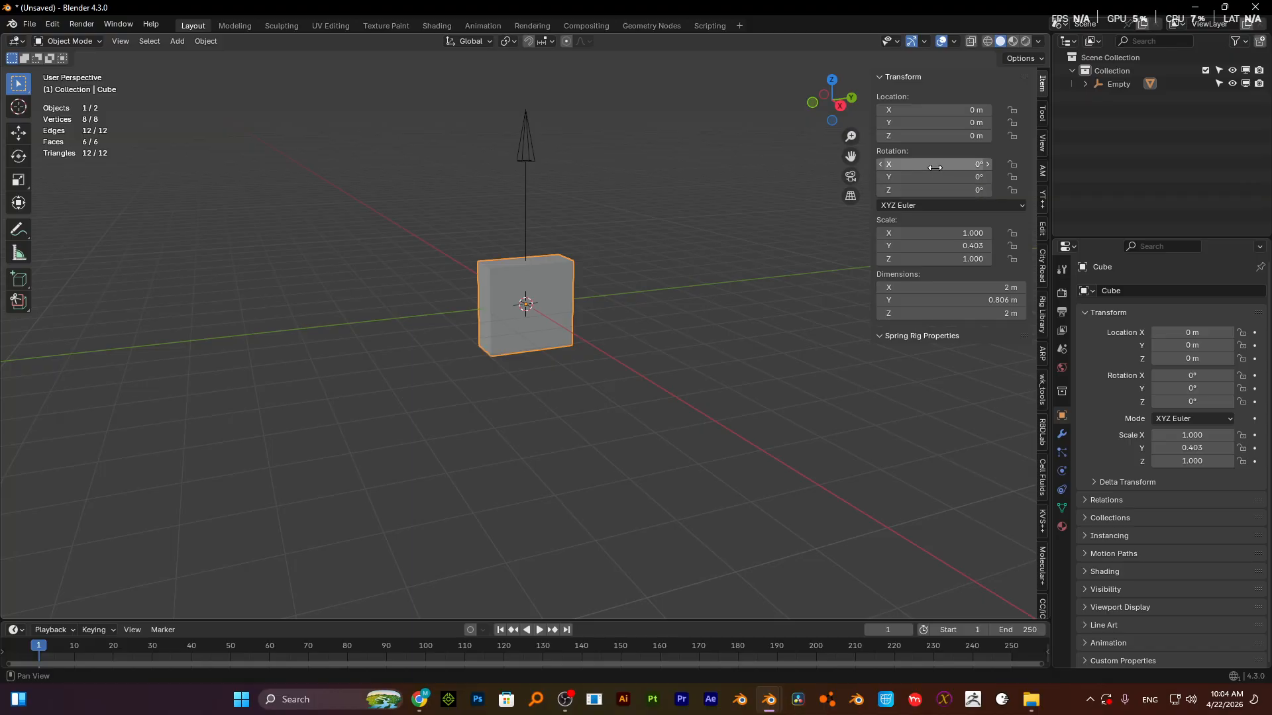
- Delete the existing cube and add a new mesh cube at the world origin
{"action": "left_click_drag", "start_coordinate": [935, 167], "coordinate": [987, 167]}
{"action": "key", "text": "ctrl+z"}
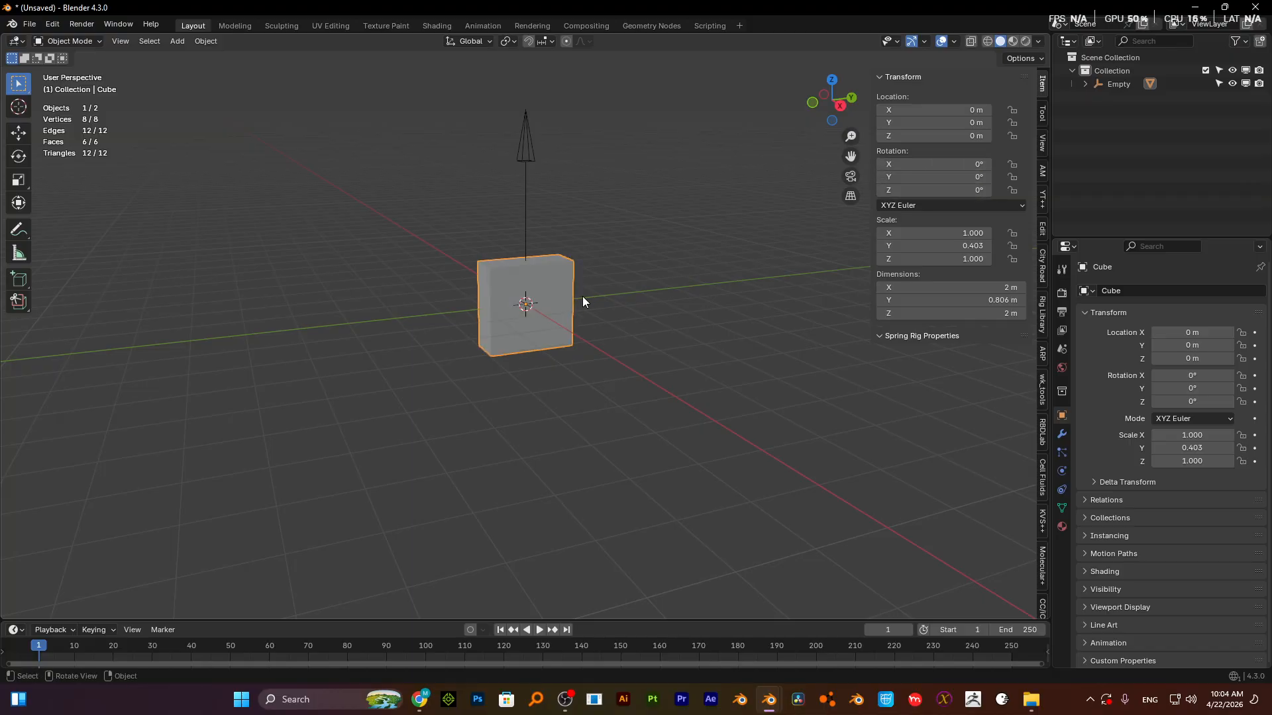
{"action": "key", "text": "Delete"}
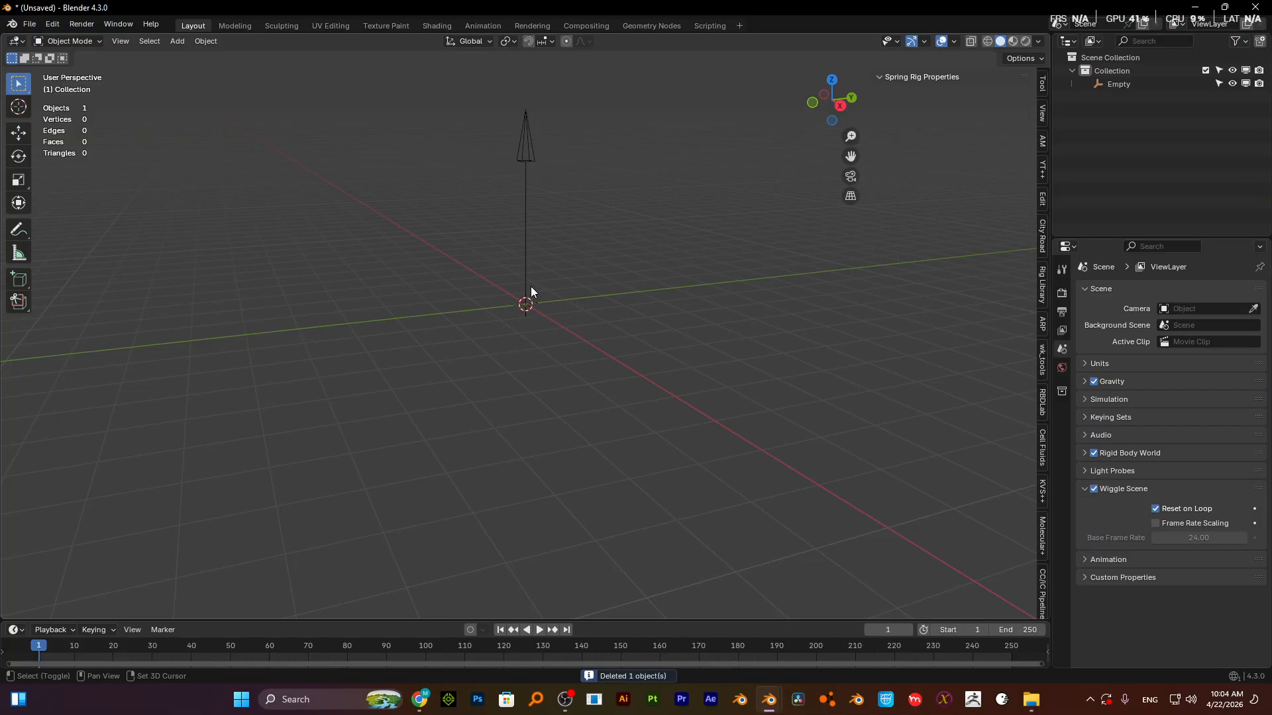
{"action": "key", "text": "shift+a"}
{"action": "mouse_move", "coordinate": [552, 156]}
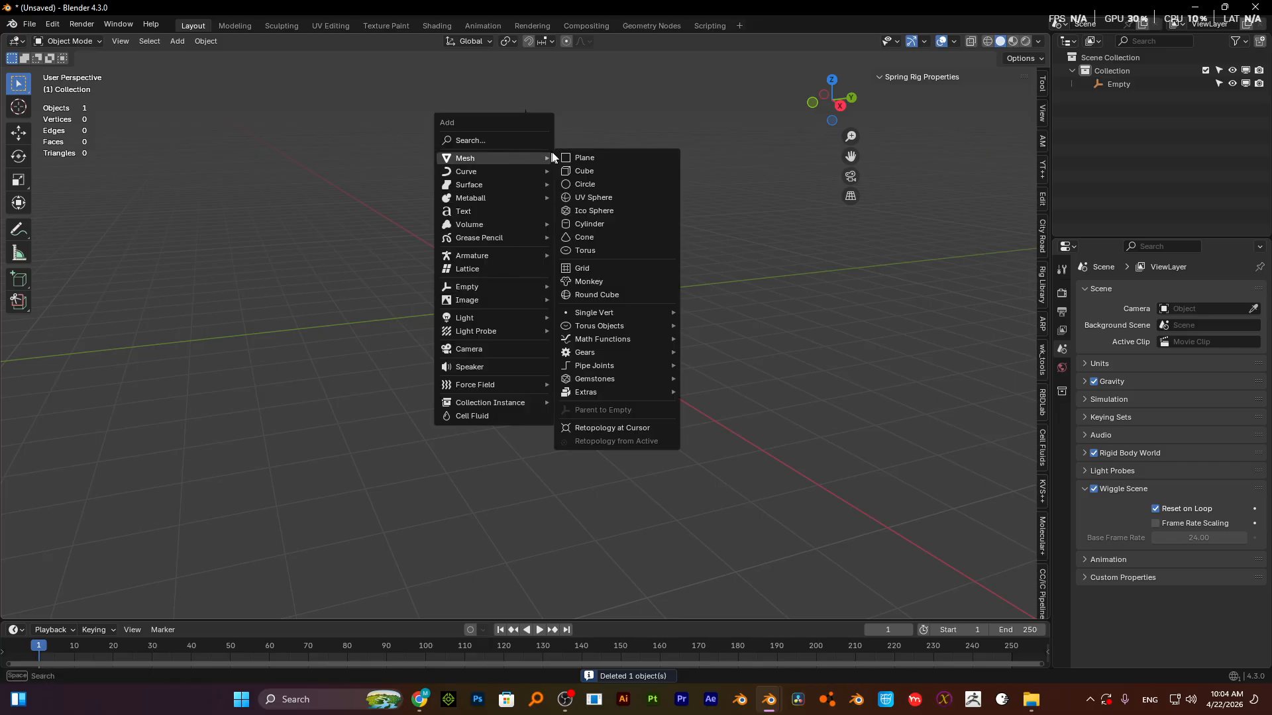
{"action": "left_click", "coordinate": [610, 173]}
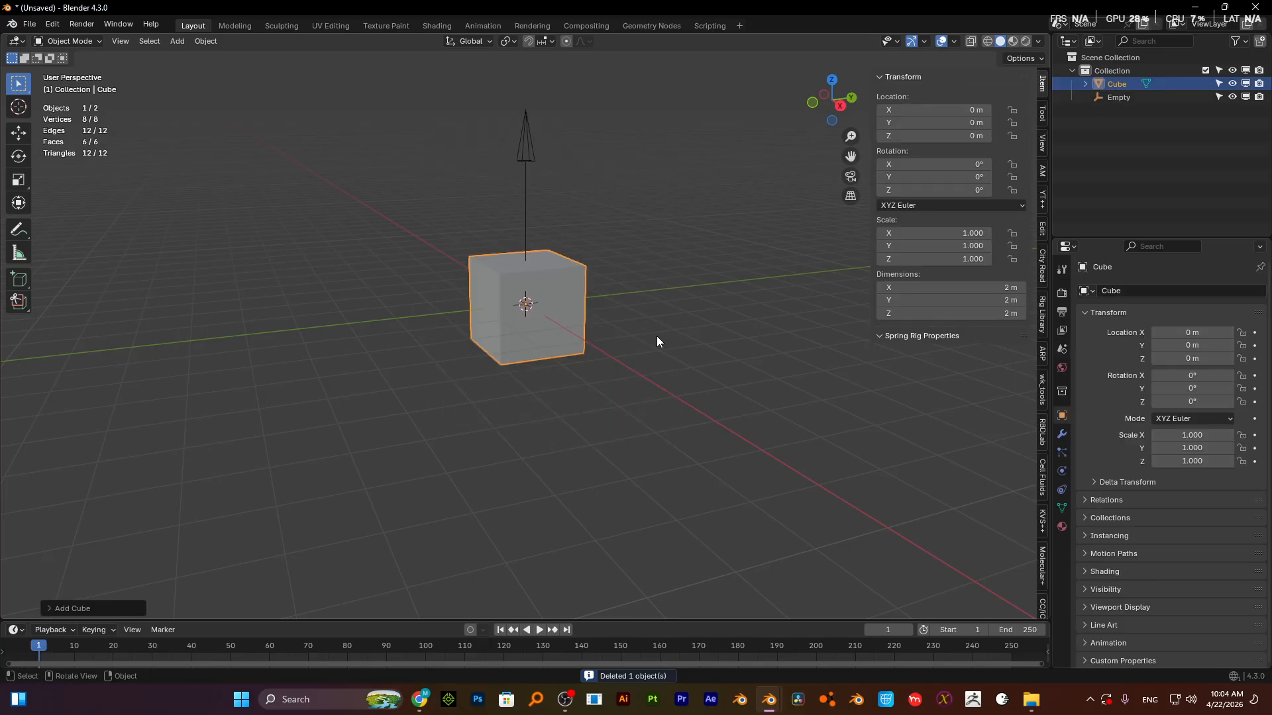
- Flatten the new cube into a slab by scaling it to about 0.26 along X, and keep it selected
{"action": "key", "text": "KP_1"}
{"action": "key", "text": "s"}
{"action": "key", "text": "x"}
{"action": "left_click", "coordinate": [603, 296]}
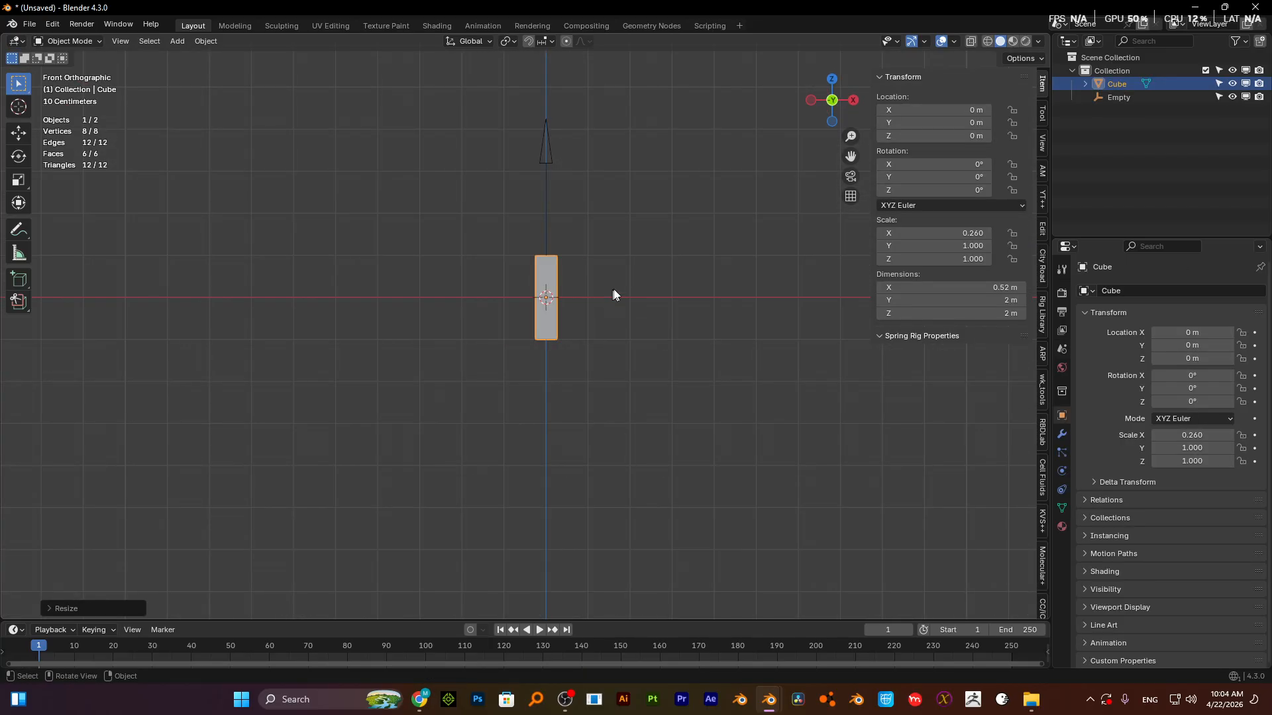
{"action": "left_click", "coordinate": [656, 258]}
{"action": "middle_click_drag", "start_coordinate": [658, 257], "coordinate": [600, 306]}
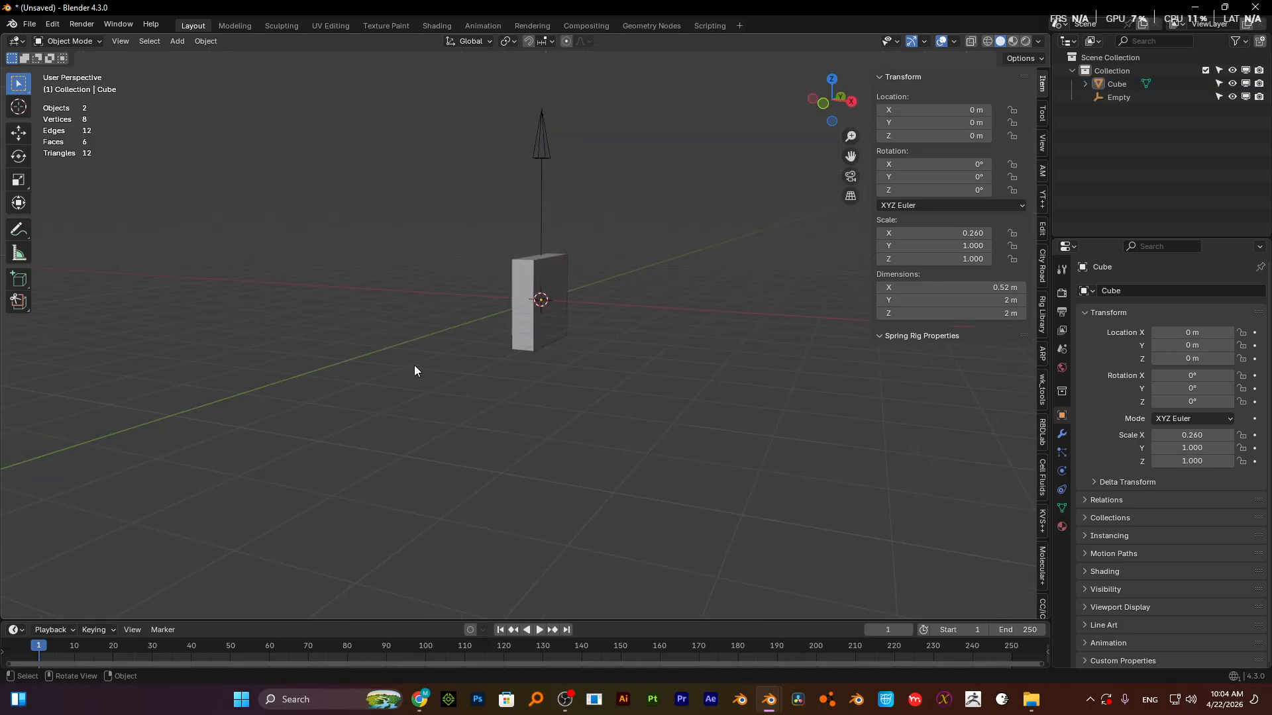
{"action": "left_click", "coordinate": [547, 282]}
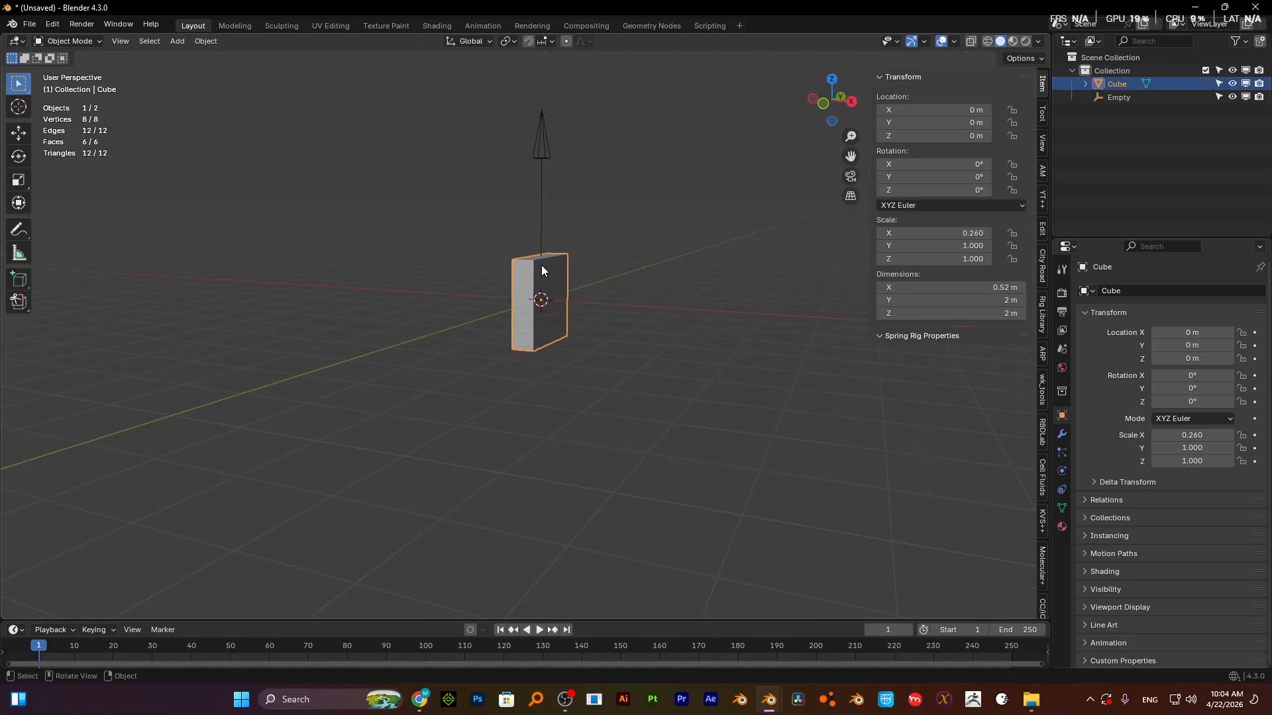
{"action": "key", "text": "s"}
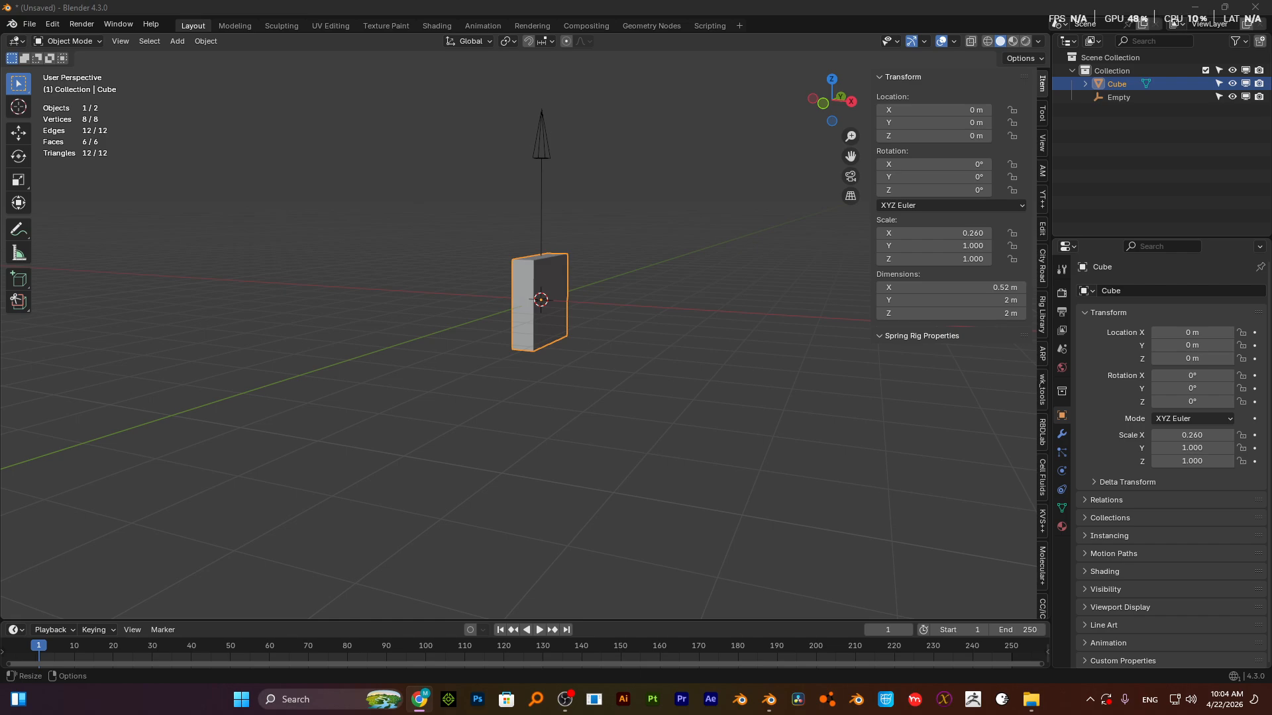
{"action": "scroll", "coordinate": [544, 354], "scroll_direction": "up", "scroll_amount": 2}
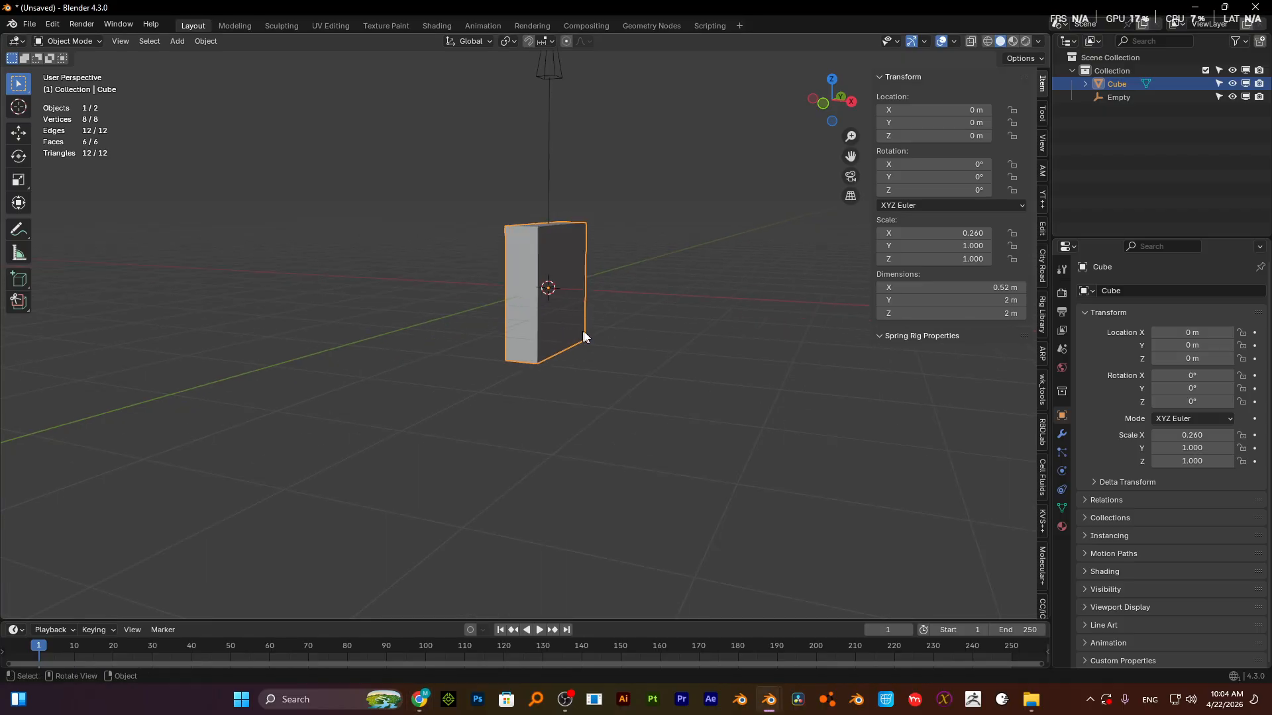
{"action": "key", "text": "KP_1"}
{"action": "middle_click_drag", "start_coordinate": [585, 335], "coordinate": [507, 335]}
{"action": "key", "text": "Tab"}
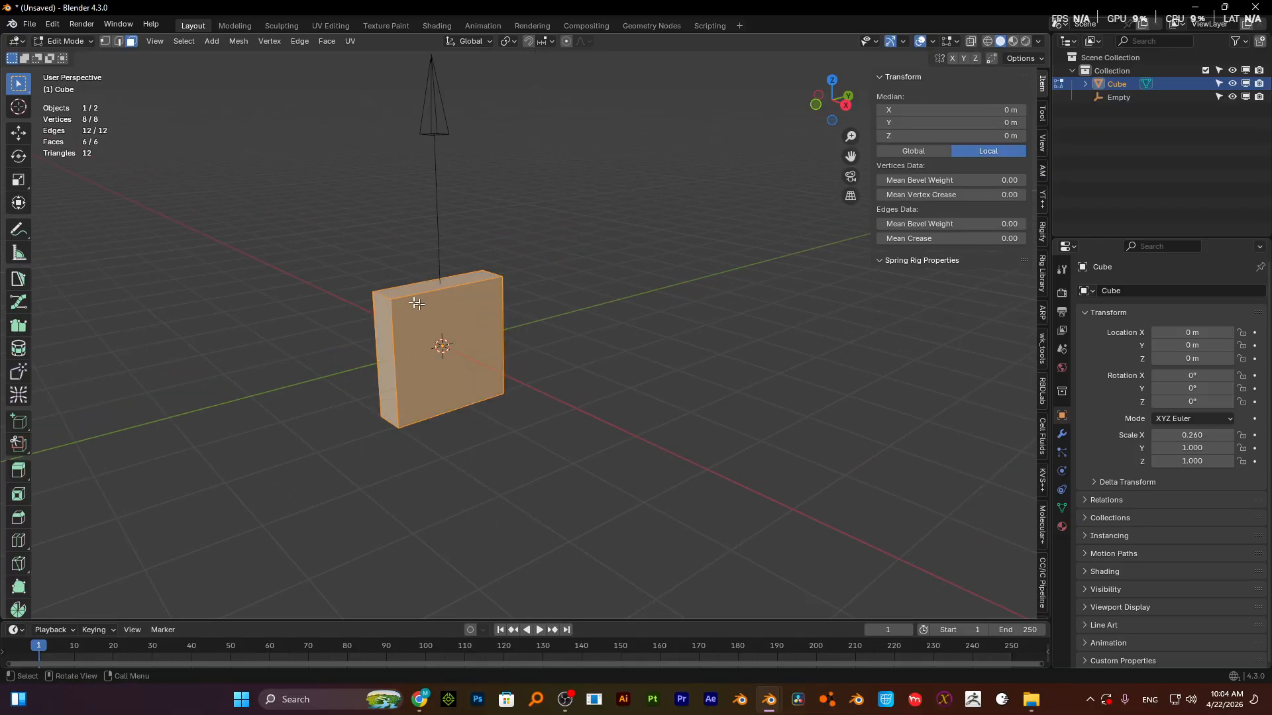
{"action": "left_click", "coordinate": [383, 294]}
{"action": "middle_click_drag", "start_coordinate": [423, 335], "coordinate": [462, 329]}
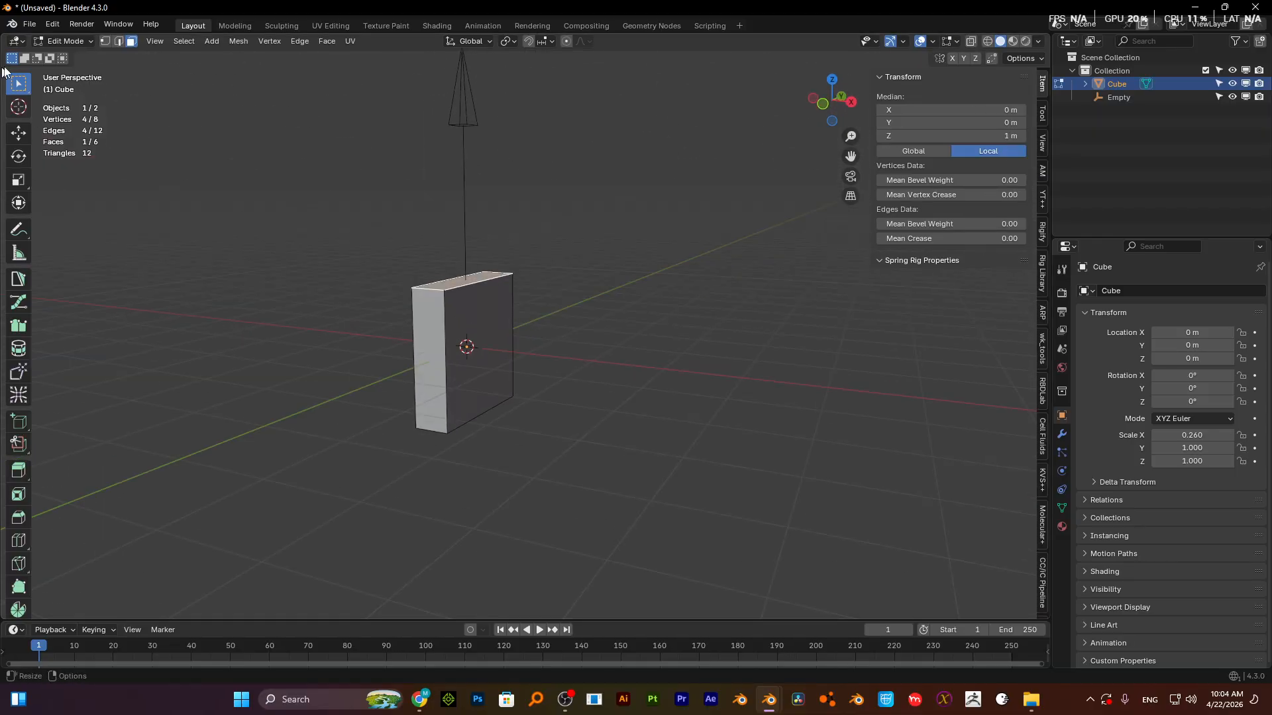
- Enable edge selection for the mesh, return to Object Mode and apply the cube's scale
{"action": "left_click", "coordinate": [119, 41]}
{"action": "key", "text": "Tab"}
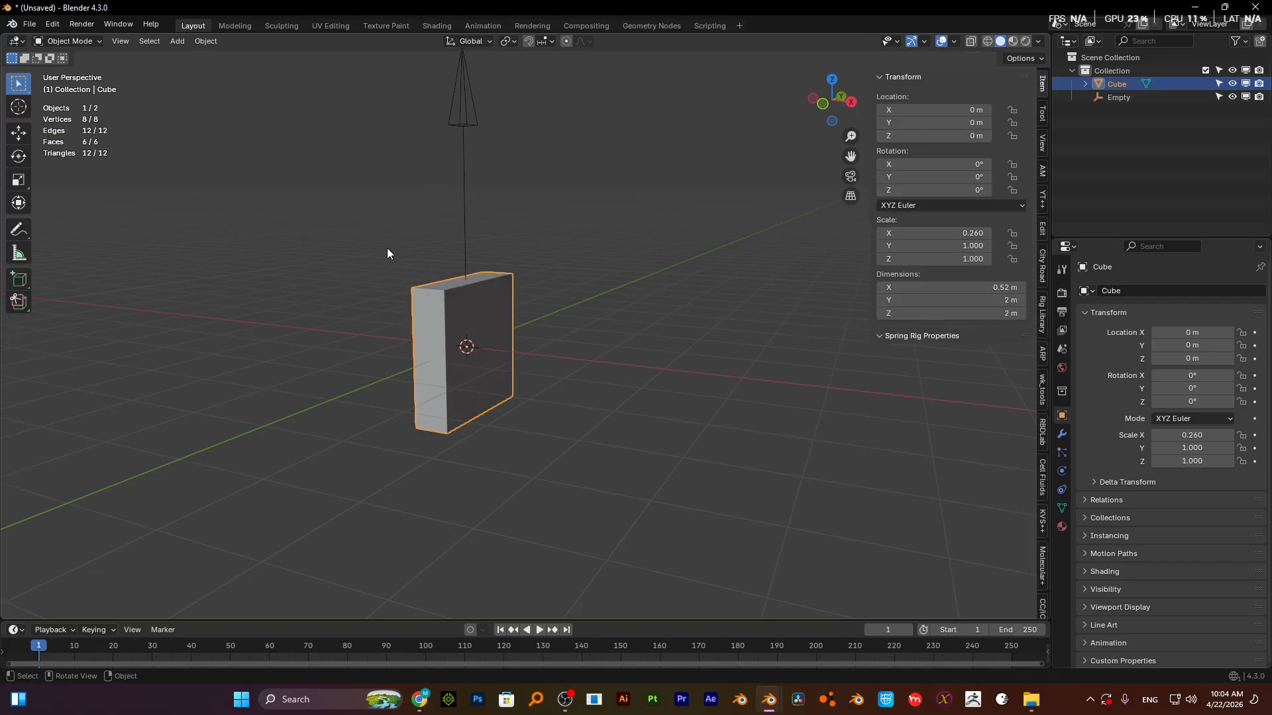
{"action": "key", "text": "ctrl+a"}
{"action": "left_click", "coordinate": [372, 272]}
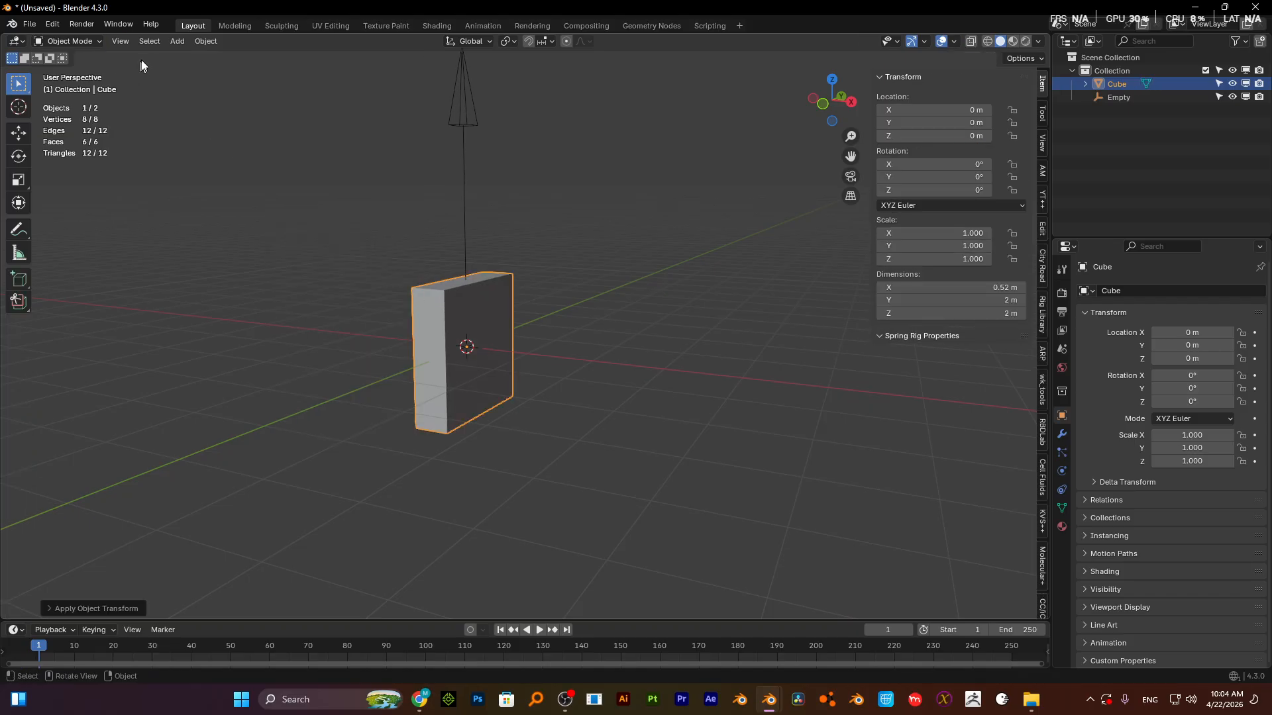
- In Edit Mode, select the four short edges along the slab's thickness at its corners
{"action": "key", "text": "Tab"}
{"action": "left_click", "coordinate": [425, 289]}
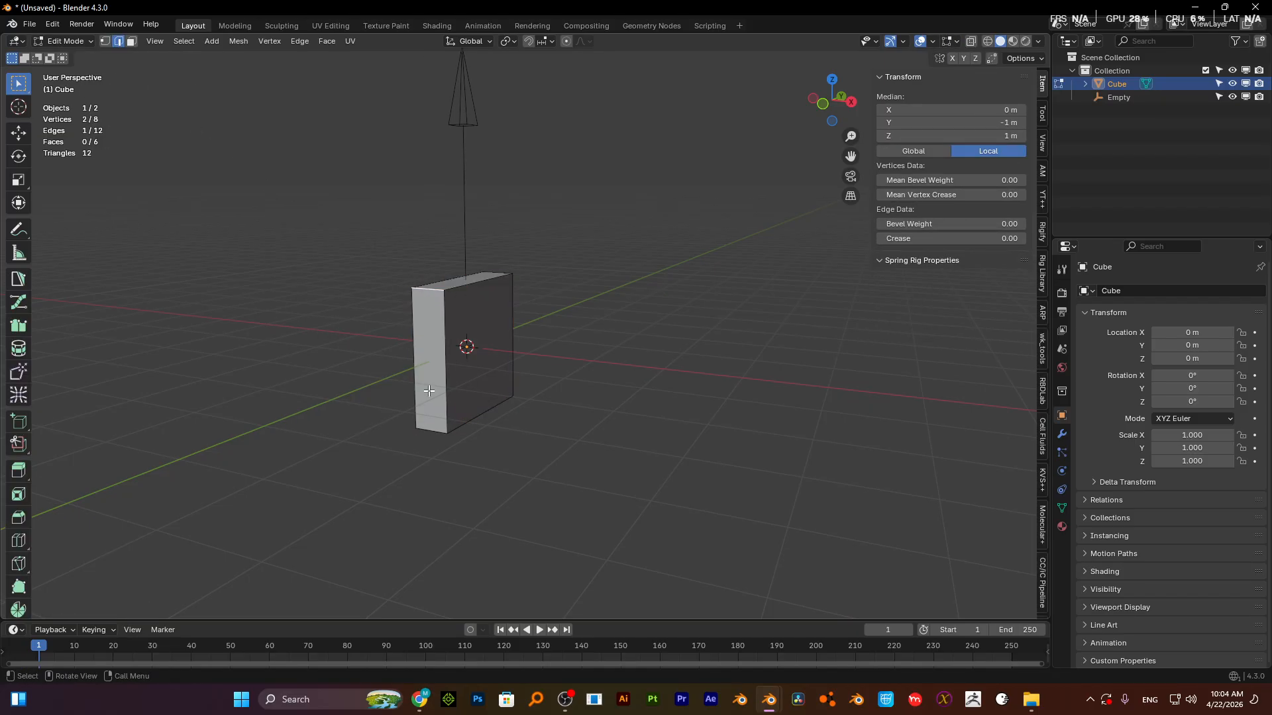
{"action": "left_click", "coordinate": [428, 432], "text": "shift"}
{"action": "middle_click_drag", "start_coordinate": [497, 369], "coordinate": [514, 267]}
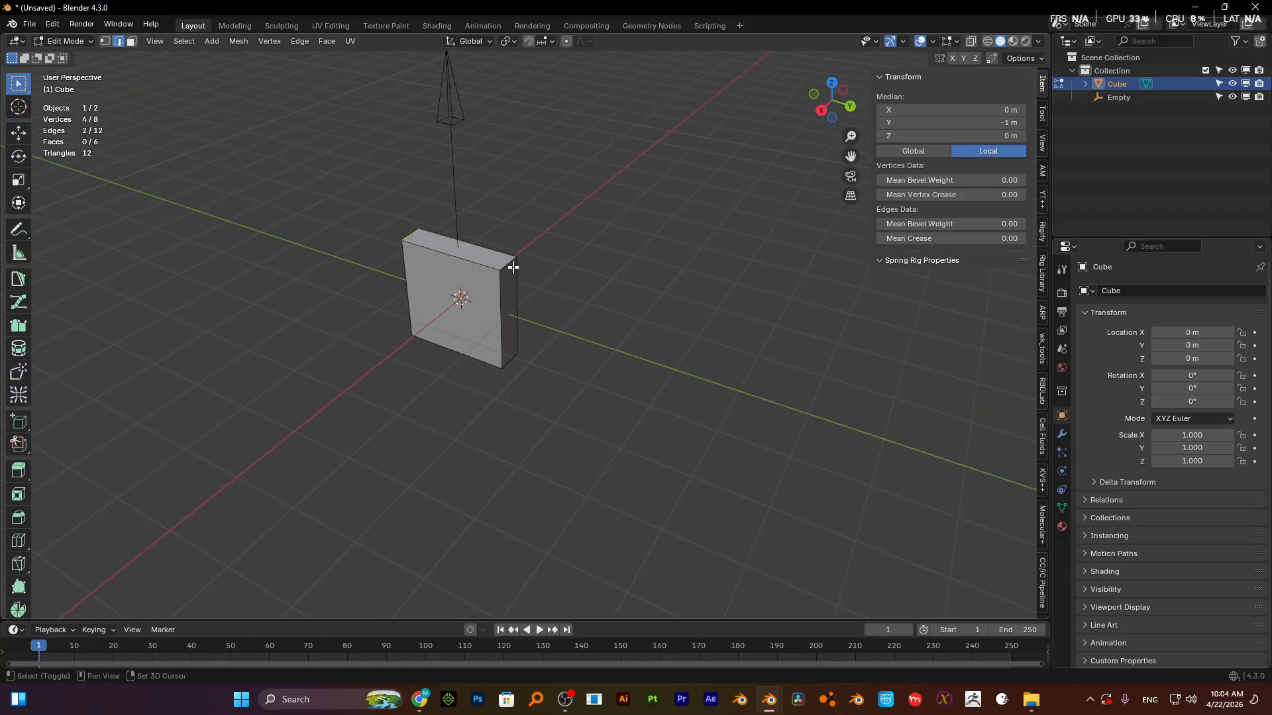
{"action": "left_click", "coordinate": [514, 267], "text": "shift"}
{"action": "left_click", "coordinate": [514, 363], "text": "shift"}
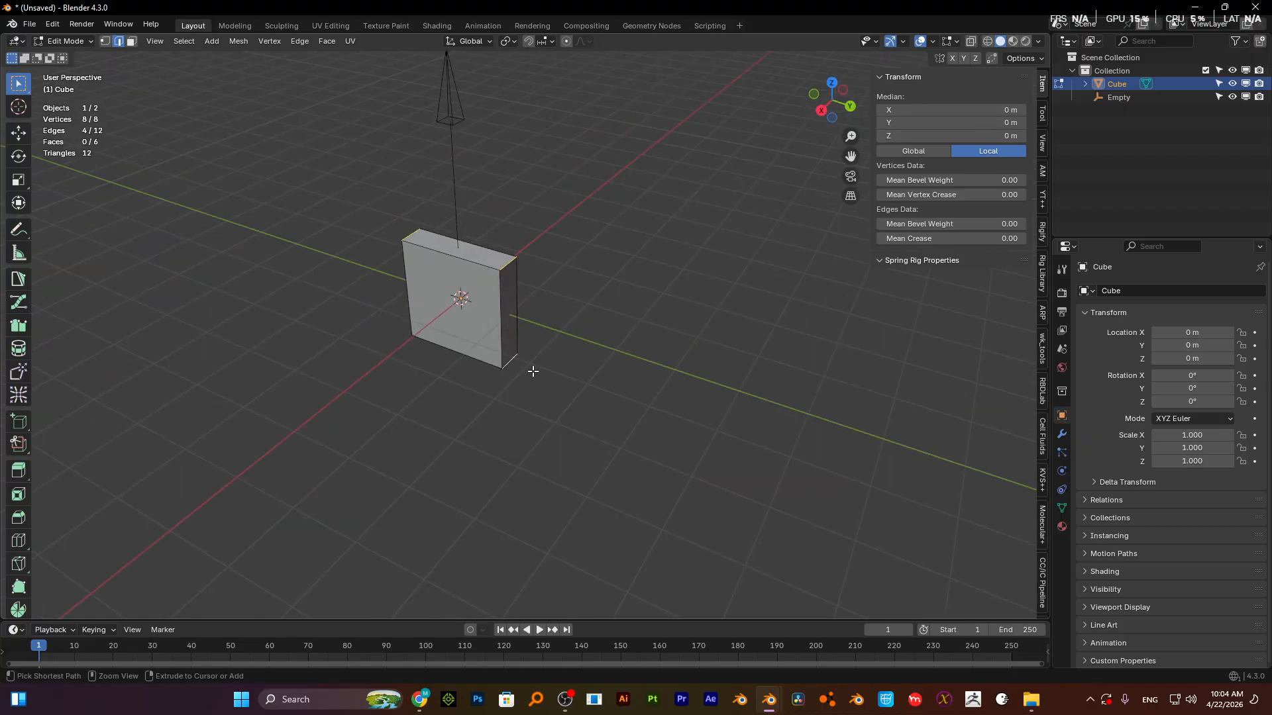
- Try a two-segment bevel on the four selected corner edges and undo it
{"action": "key", "text": "ctrl+b"}
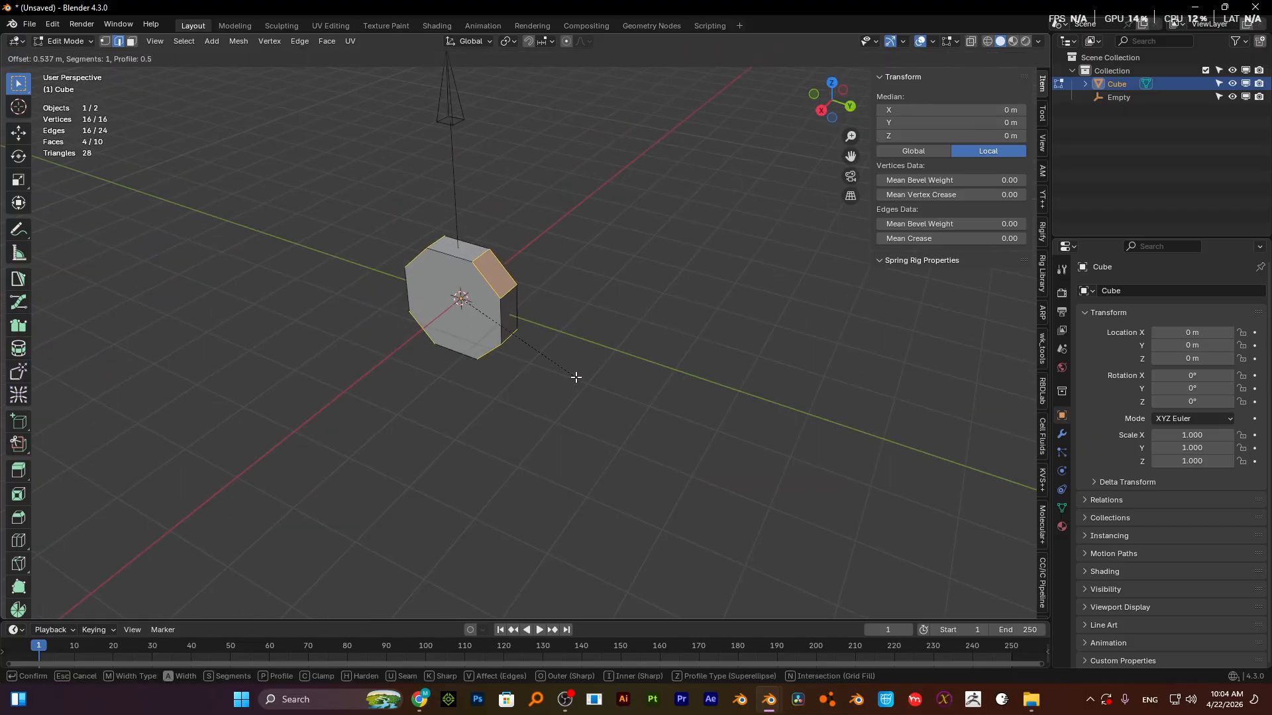
{"action": "scroll", "coordinate": [576, 377], "scroll_direction": "up", "scroll_amount": 1}
{"action": "left_click", "coordinate": [577, 386]}
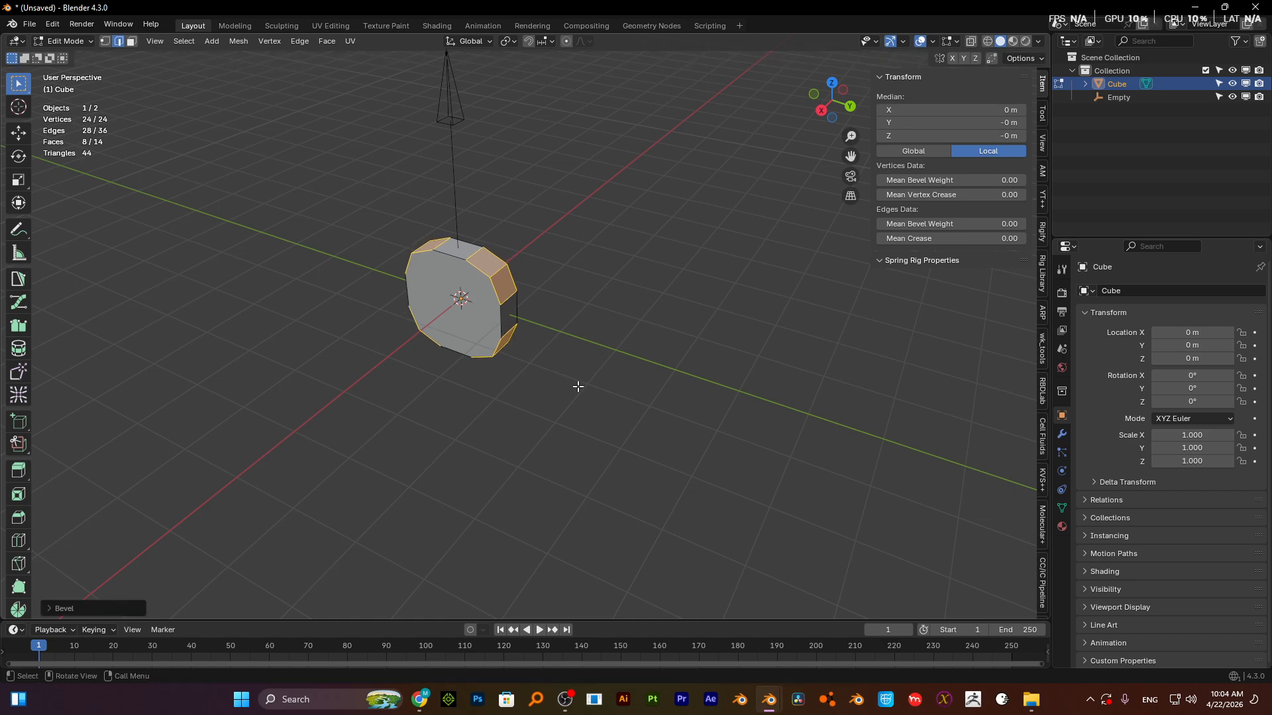
{"action": "middle_click_drag", "start_coordinate": [579, 386], "coordinate": [582, 388]}
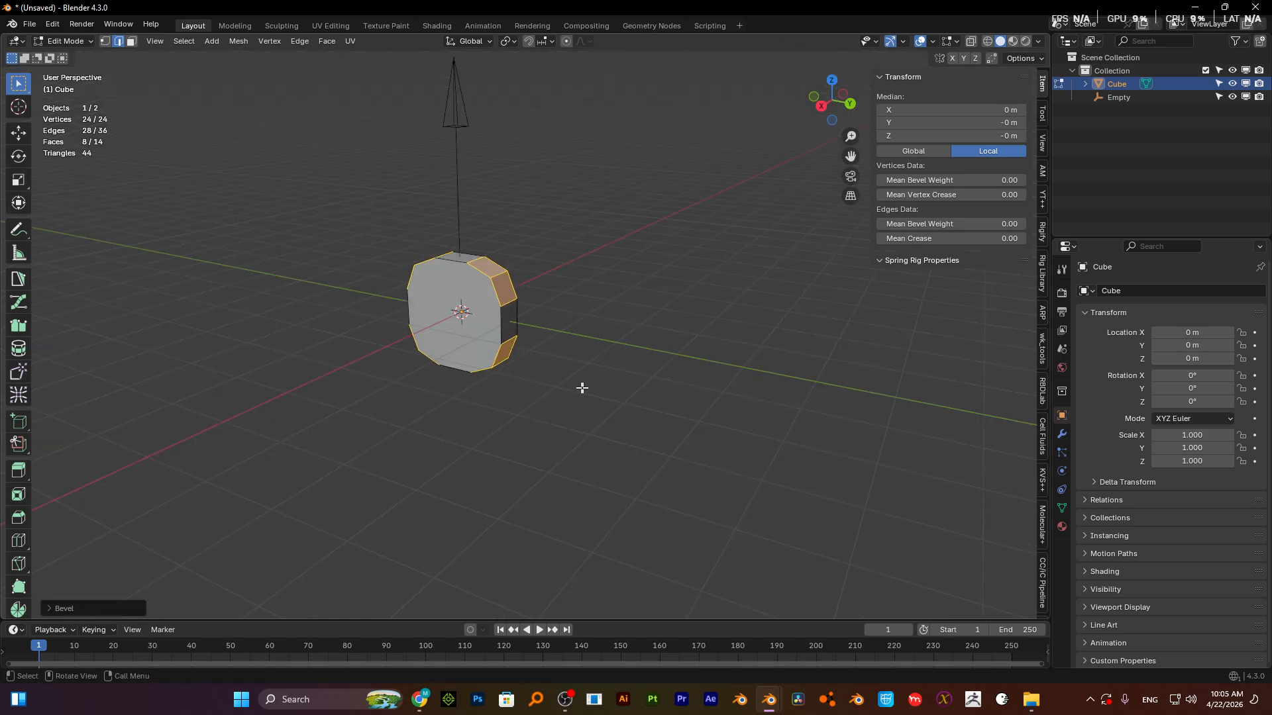
{"action": "key", "text": "ctrl+z"}
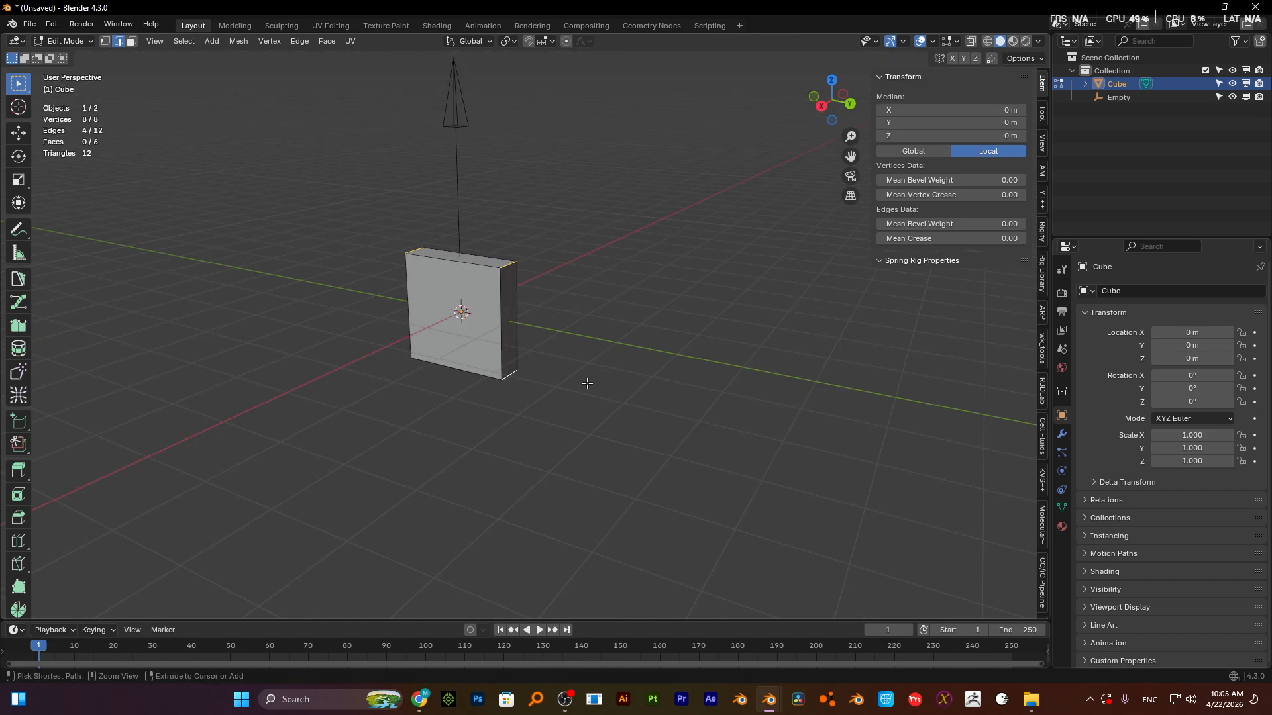
- Bevel the four corner edges with one segment and an offset of about 0.58 m, then return to Object Mode
{"action": "key", "text": "ctrl+b"}
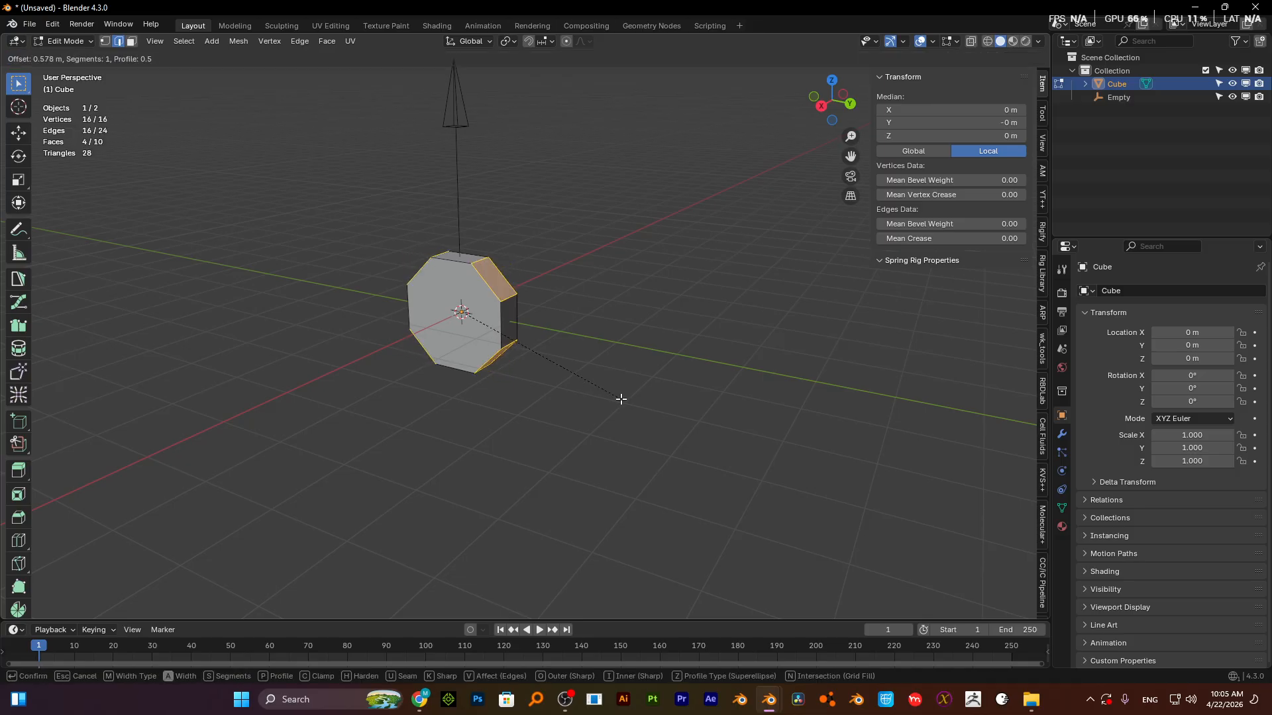
{"action": "left_click", "coordinate": [616, 398]}
{"action": "mouse_move", "coordinate": [613, 400]}
{"action": "middle_mouse_down"}
{"action": "mouse_move", "coordinate": [602, 426]}
{"action": "mouse_move", "coordinate": [573, 430]}
{"action": "mouse_move", "coordinate": [595, 394]}
{"action": "middle_mouse_up"}
{"action": "key", "text": "Tab"}
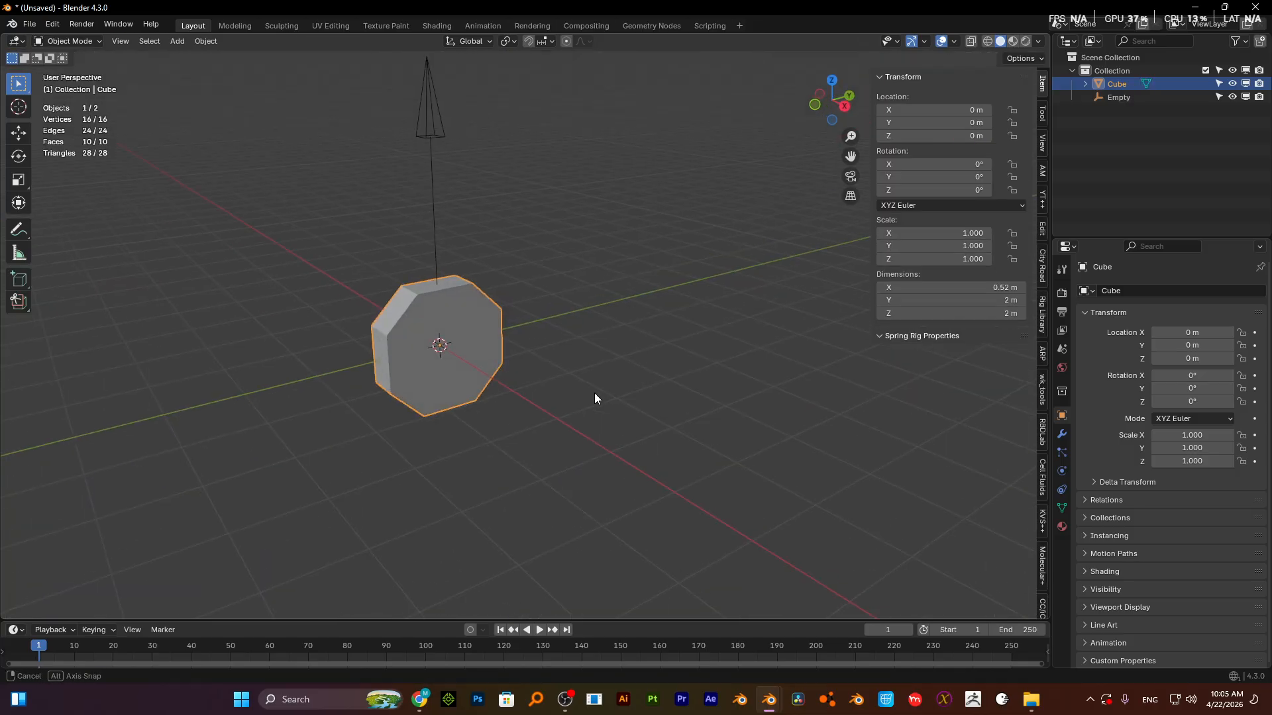
- Try moving the arrow empty on its own and cancel the move
{"action": "left_click", "coordinate": [426, 175]}
{"action": "key", "text": "g"}
{"action": "right_click", "coordinate": [257, 179]}
- Parent the octagonal cube to the arrow empty using Object (Keep Transform)
{"action": "left_click", "coordinate": [441, 293], "text": "shift"}
{"action": "left_click", "coordinate": [427, 140], "text": "shift"}
{"action": "key", "text": "ctrl+p"}
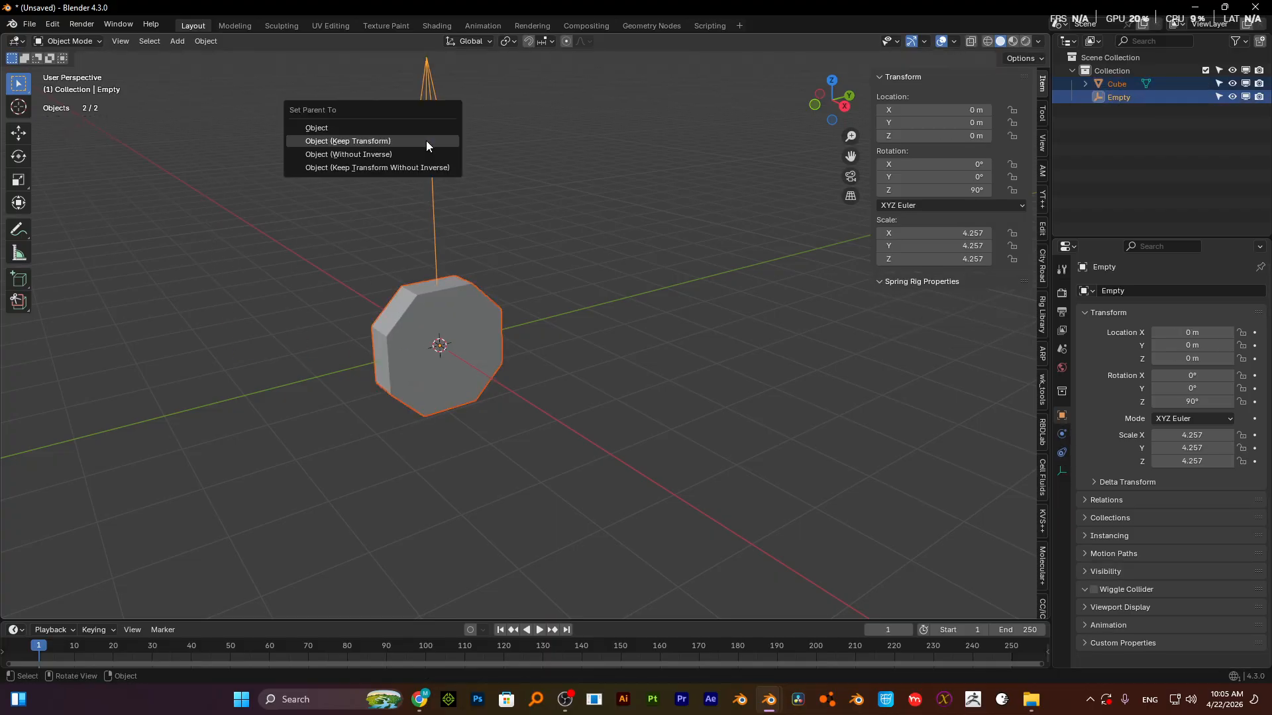
{"action": "left_click", "coordinate": [427, 140]}
- Test moving the arrow empty along the global Y axis and cancel the move
{"action": "left_click", "coordinate": [451, 154]}
{"action": "key", "text": "g"}
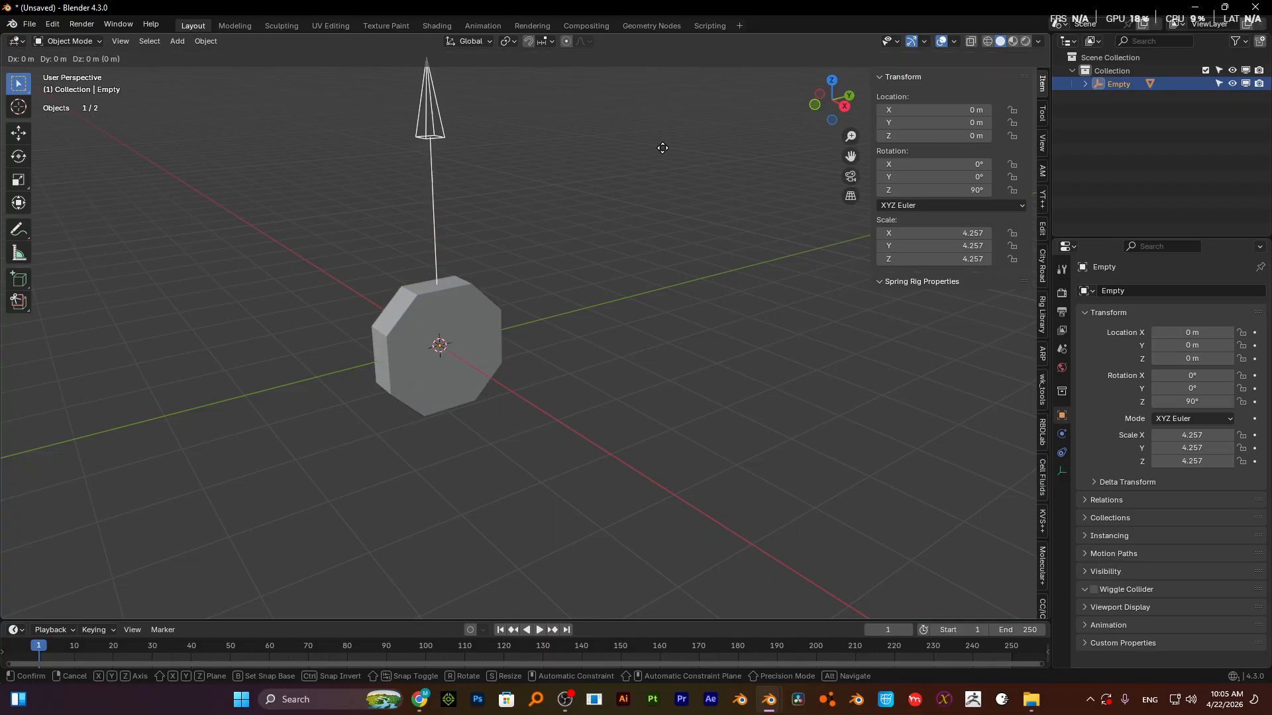
{"action": "key", "text": "y"}
{"action": "right_click", "coordinate": [475, 184]}
- Turn the cube to about -111° in X rotation and add a driver to its X rotation
{"action": "left_click", "coordinate": [454, 304]}
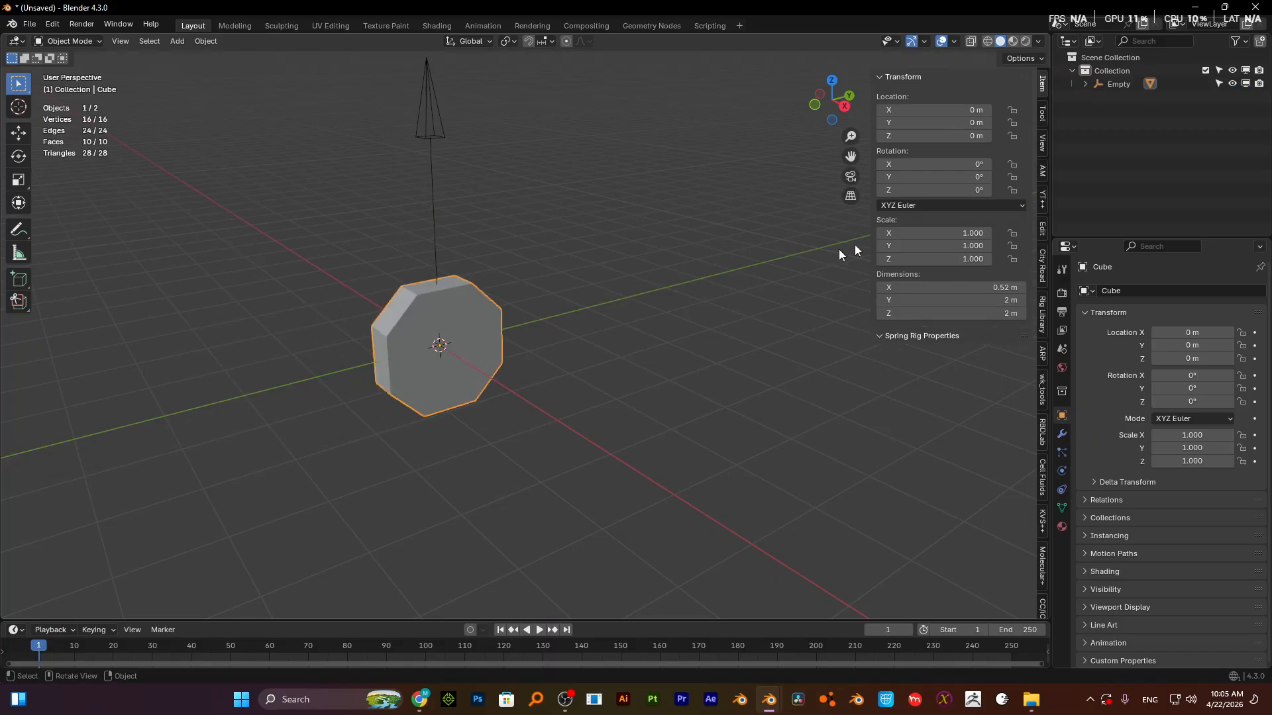
{"action": "left_click_drag", "start_coordinate": [934, 164], "coordinate": [881, 164]}
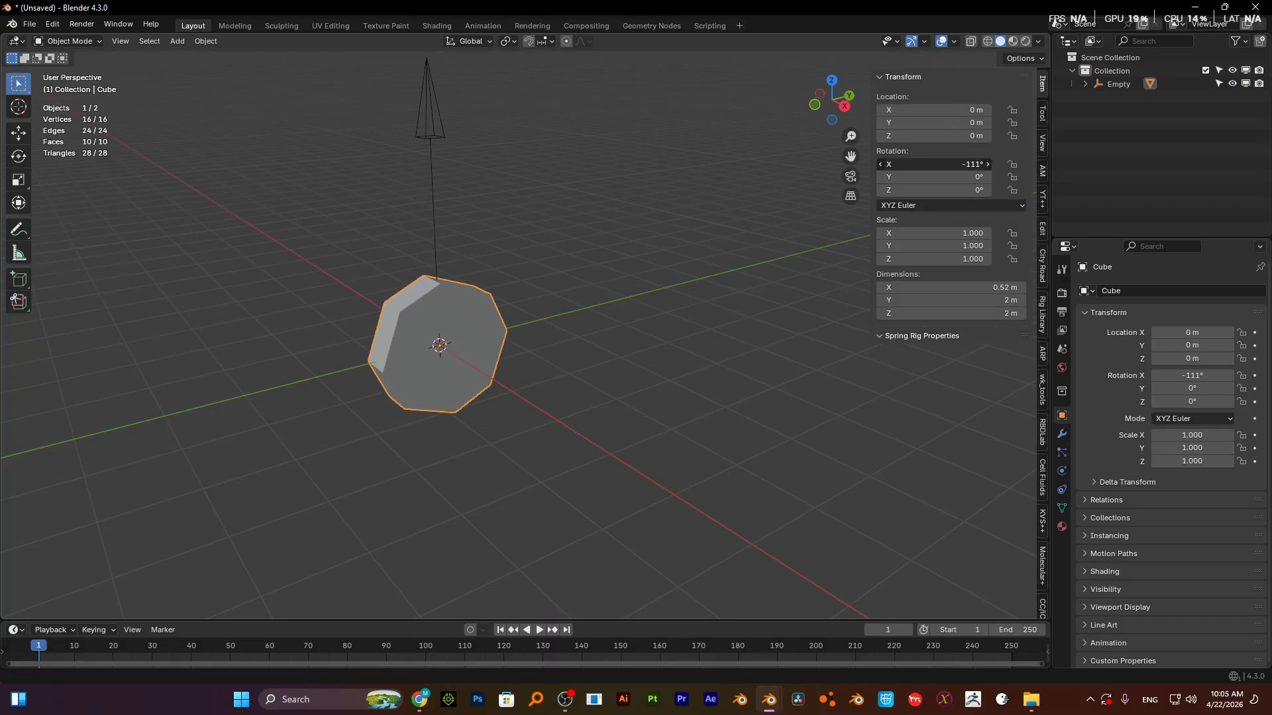
{"action": "right_click", "coordinate": [914, 164]}
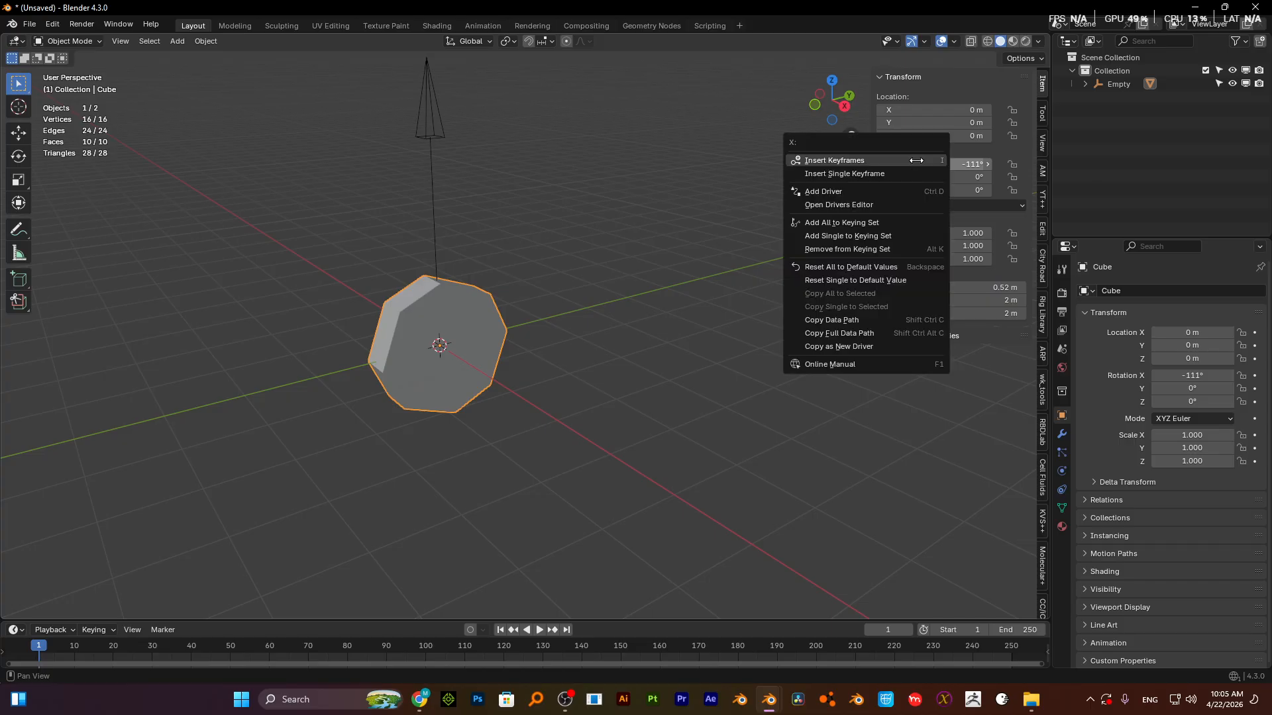
{"action": "left_click", "coordinate": [895, 190]}
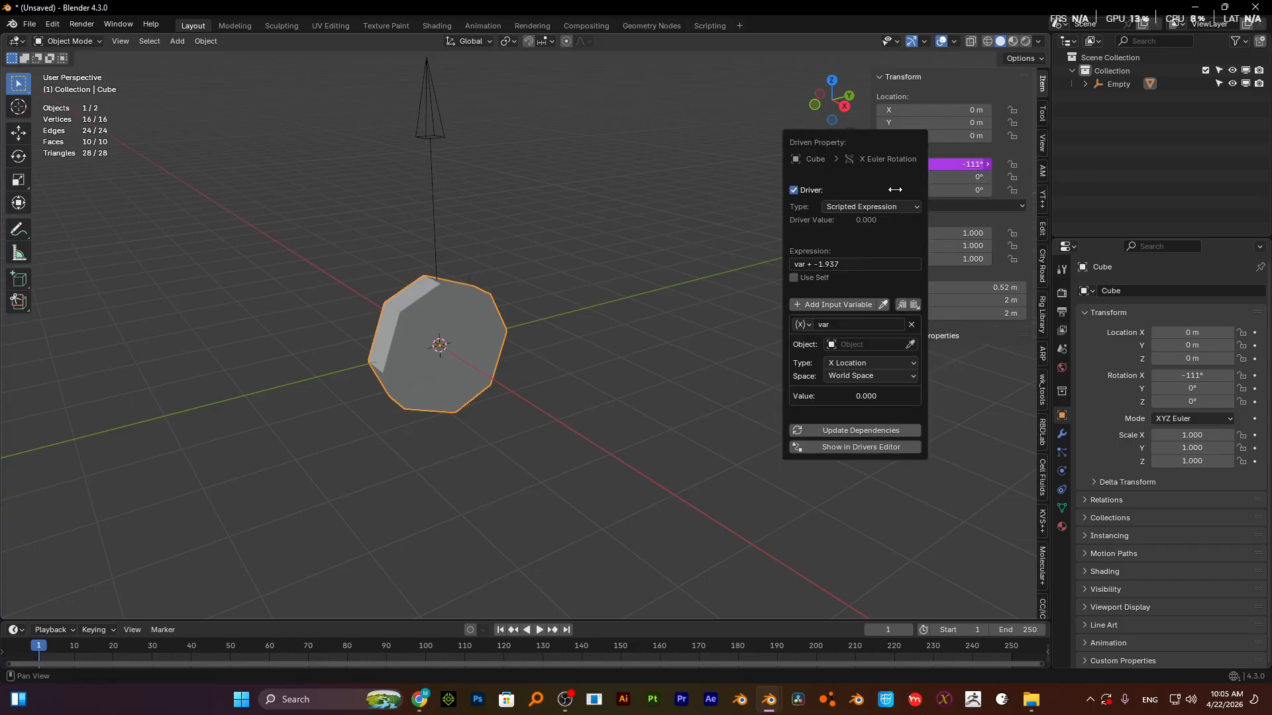
- Show the driver in the Drivers Editor, select the X Euler Rotation channel and move the editor window clear of its settings
{"action": "left_click", "coordinate": [844, 447]}
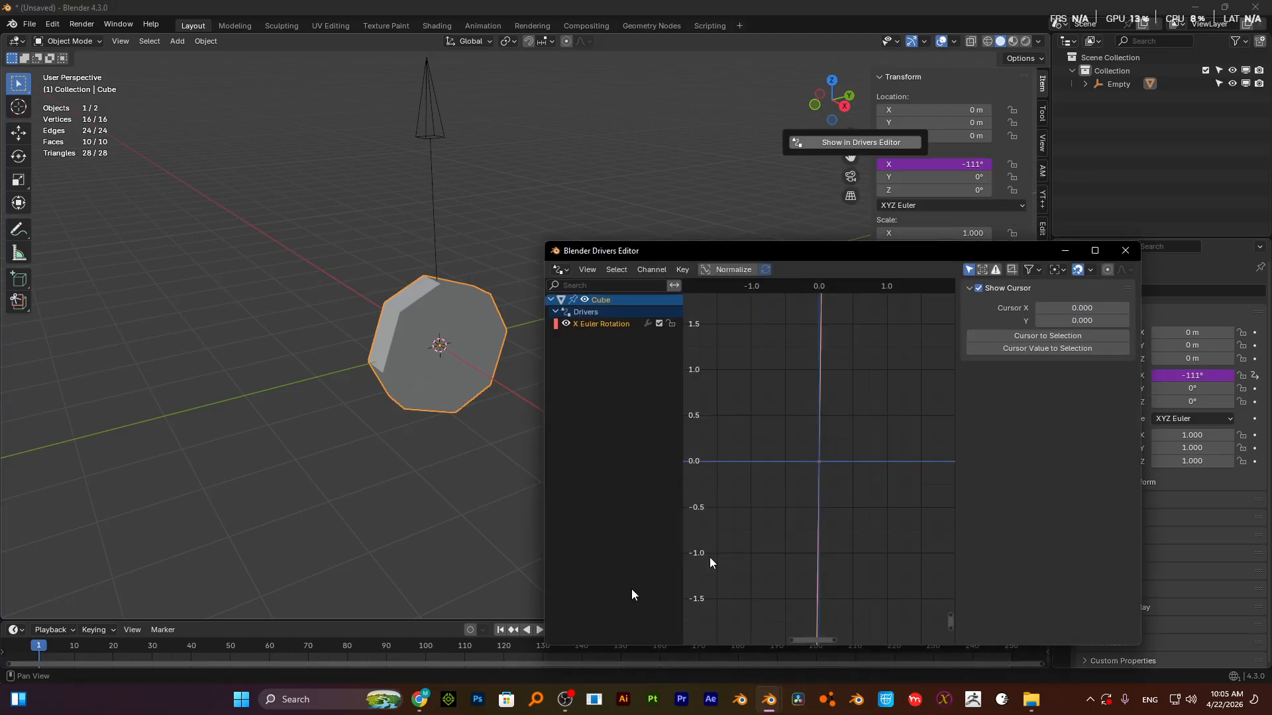
{"action": "left_click", "coordinate": [591, 323]}
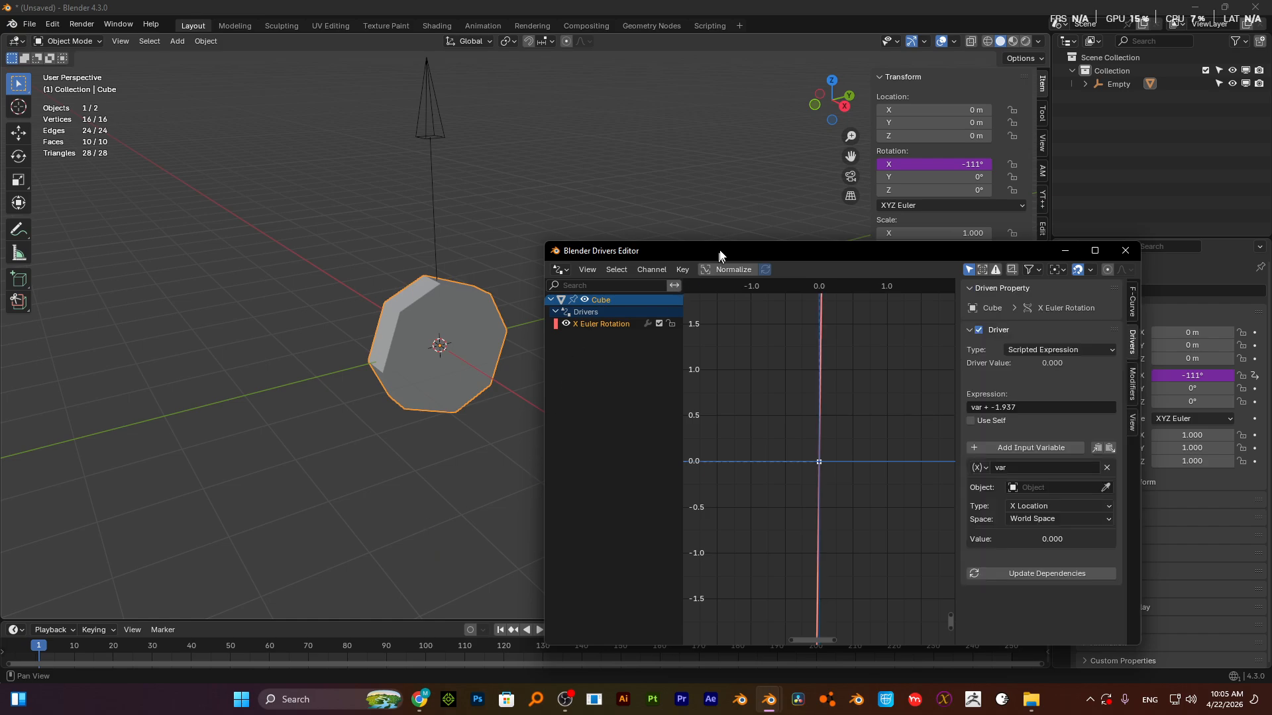
{"action": "left_click_drag", "start_coordinate": [718, 251], "coordinate": [712, 76]}
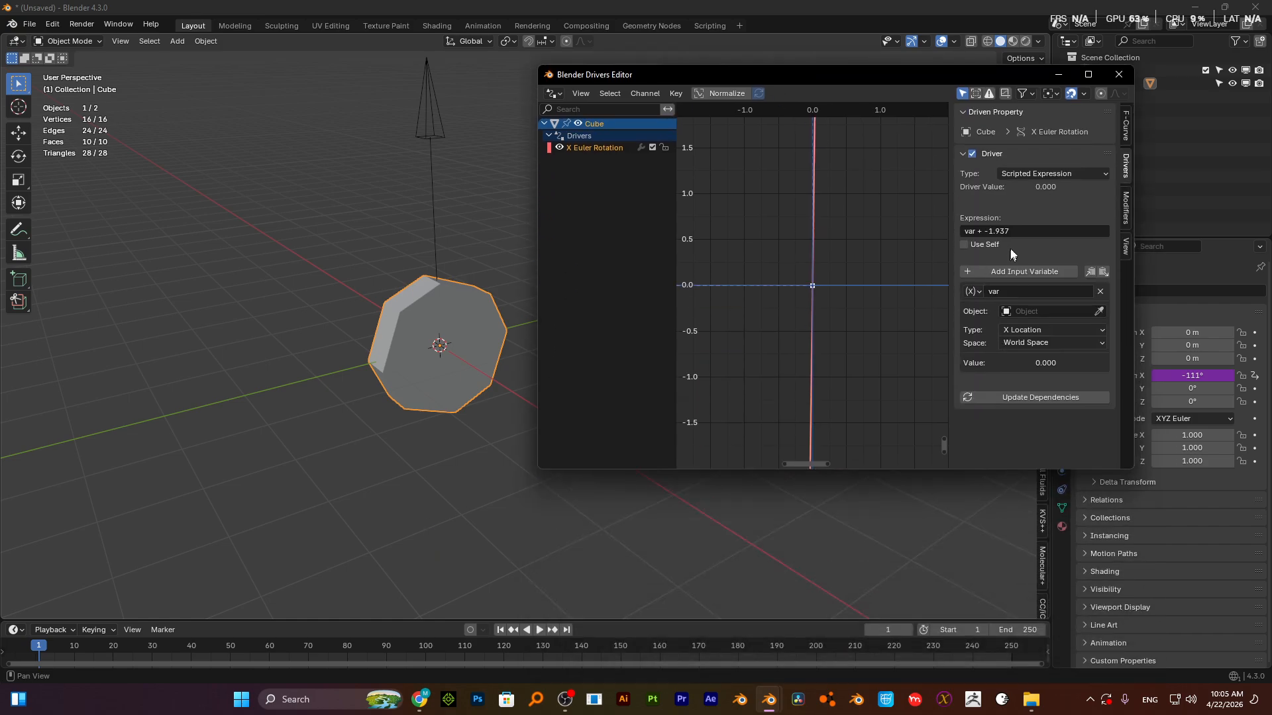
- Set the driver expression to var*3 and pick the arrow empty as the variable's object
{"action": "left_click", "coordinate": [1021, 233]}
{"action": "type", "text": "var*3"}
{"action": "key", "text": "Return"}
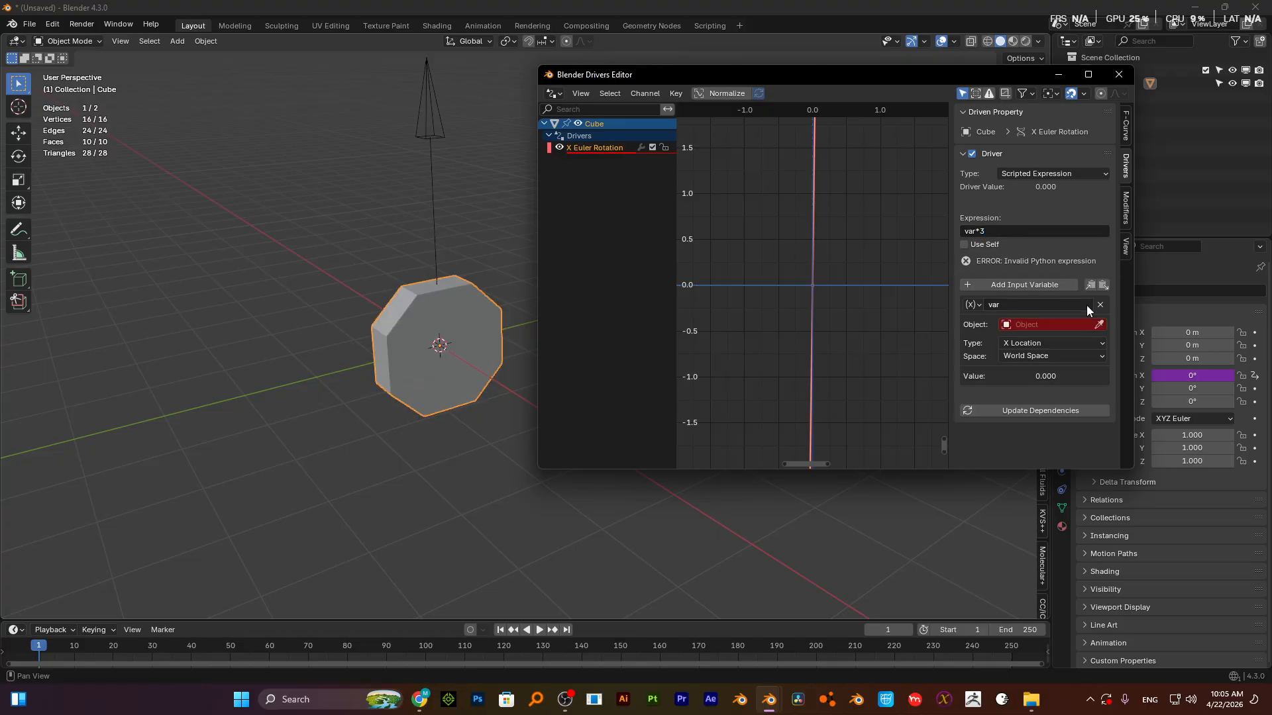
{"action": "left_click", "coordinate": [1098, 324]}
{"action": "left_click", "coordinate": [427, 104]}
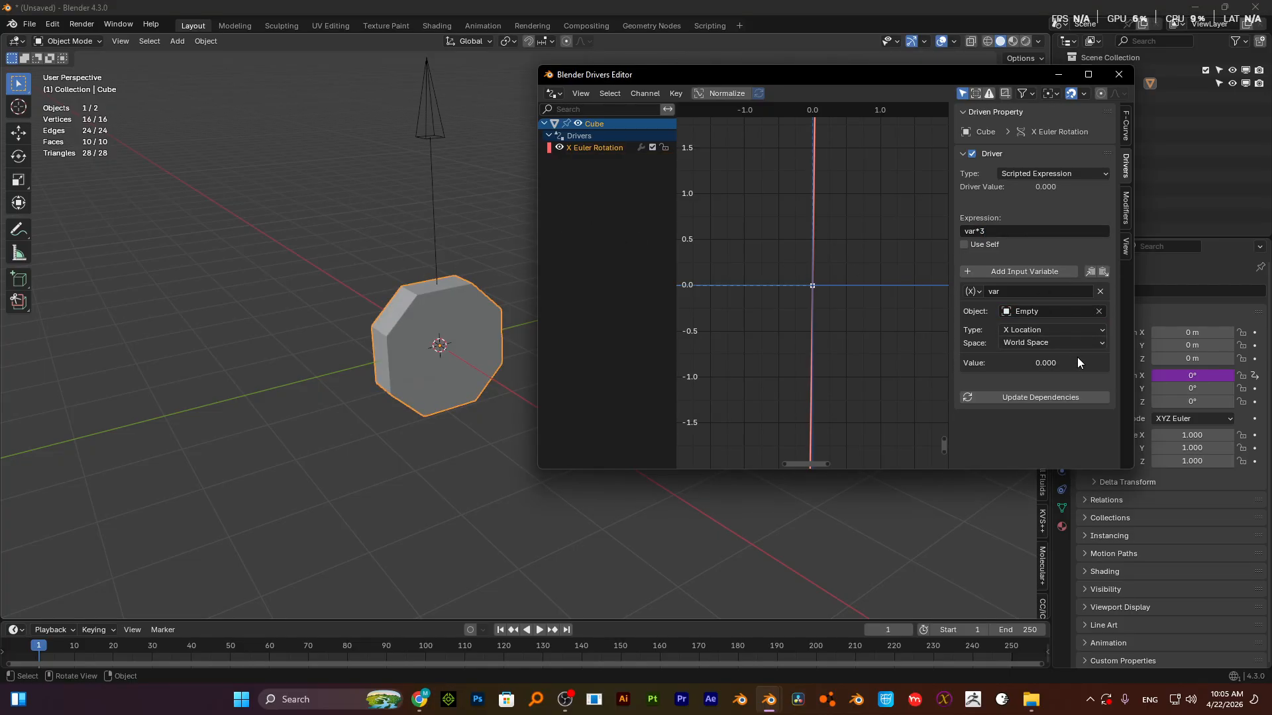
- Test the driver by moving the arrow empty along global Y and along global X, cancelling both moves
{"action": "left_click", "coordinate": [442, 133]}
{"action": "key", "text": "g"}
{"action": "key", "text": "y"}
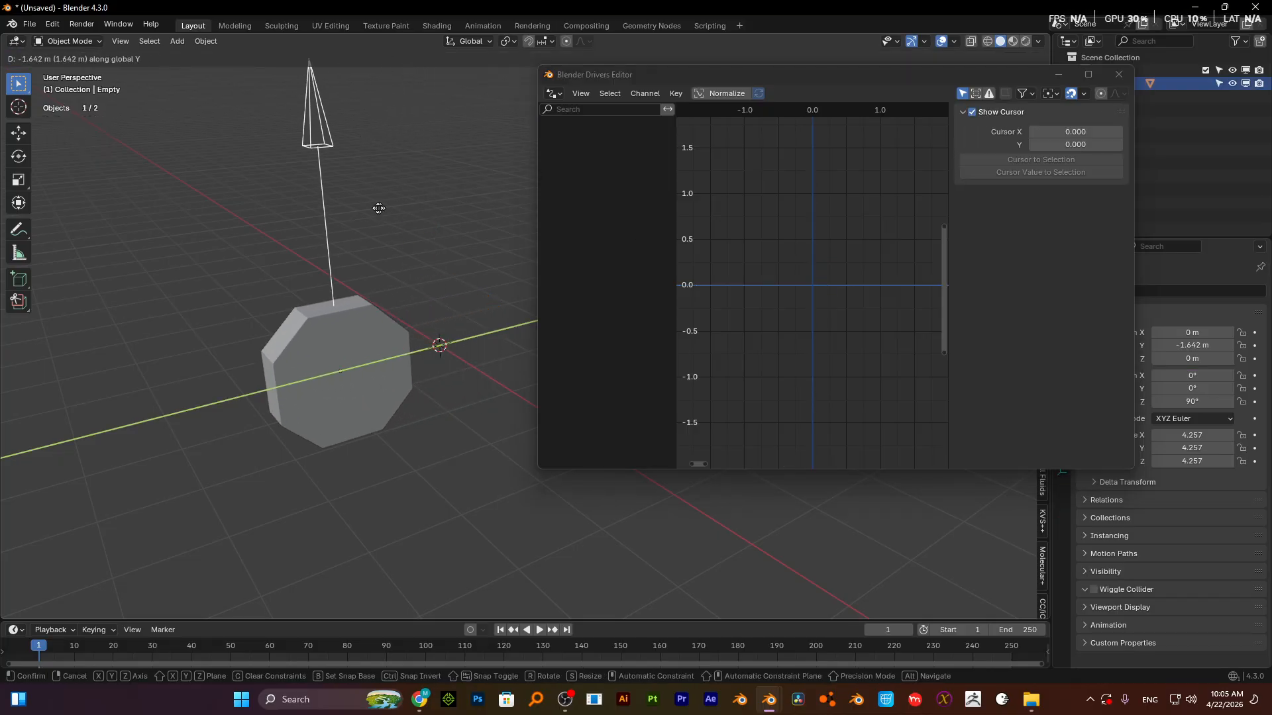
{"action": "right_click", "coordinate": [387, 204]}
{"action": "key", "text": "g"}
{"action": "key", "text": "x"}
{"action": "right_click", "coordinate": [427, 235]}
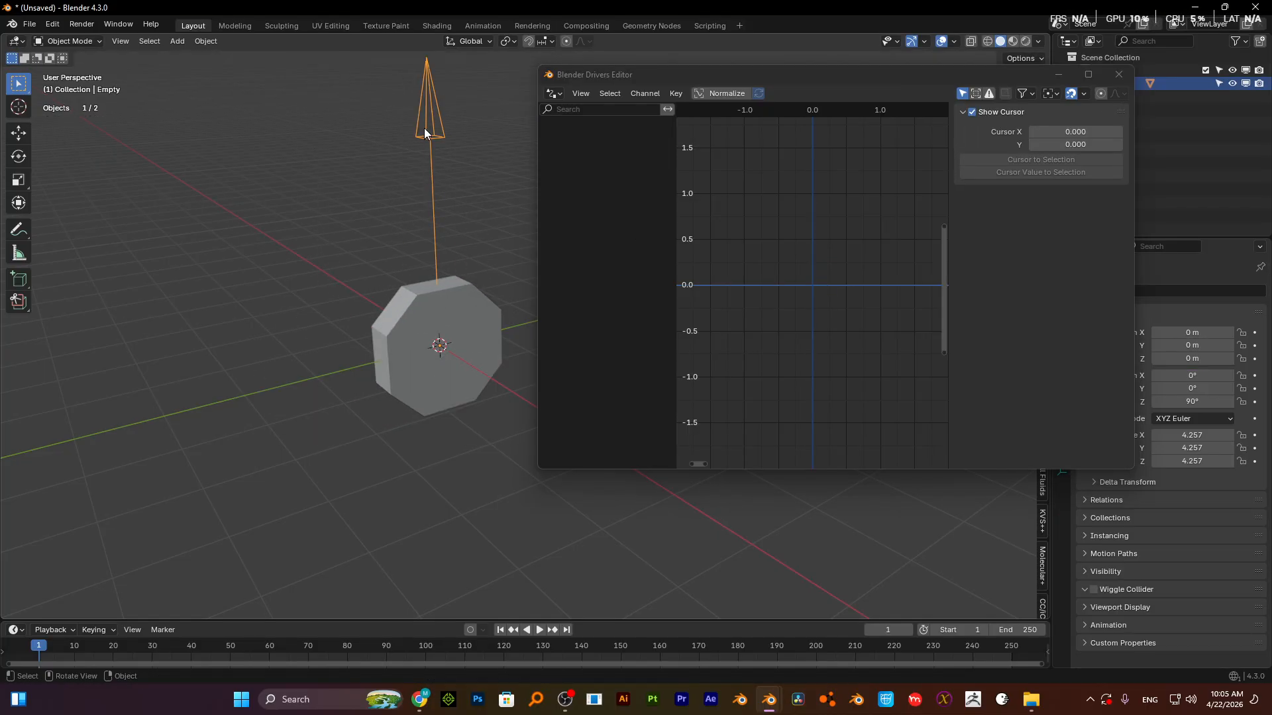
- Switch the cube driver's variable to the empty's Y Location and test it by moving the arrow empty along global Y, cancelling the move
{"action": "left_click", "coordinate": [423, 304]}
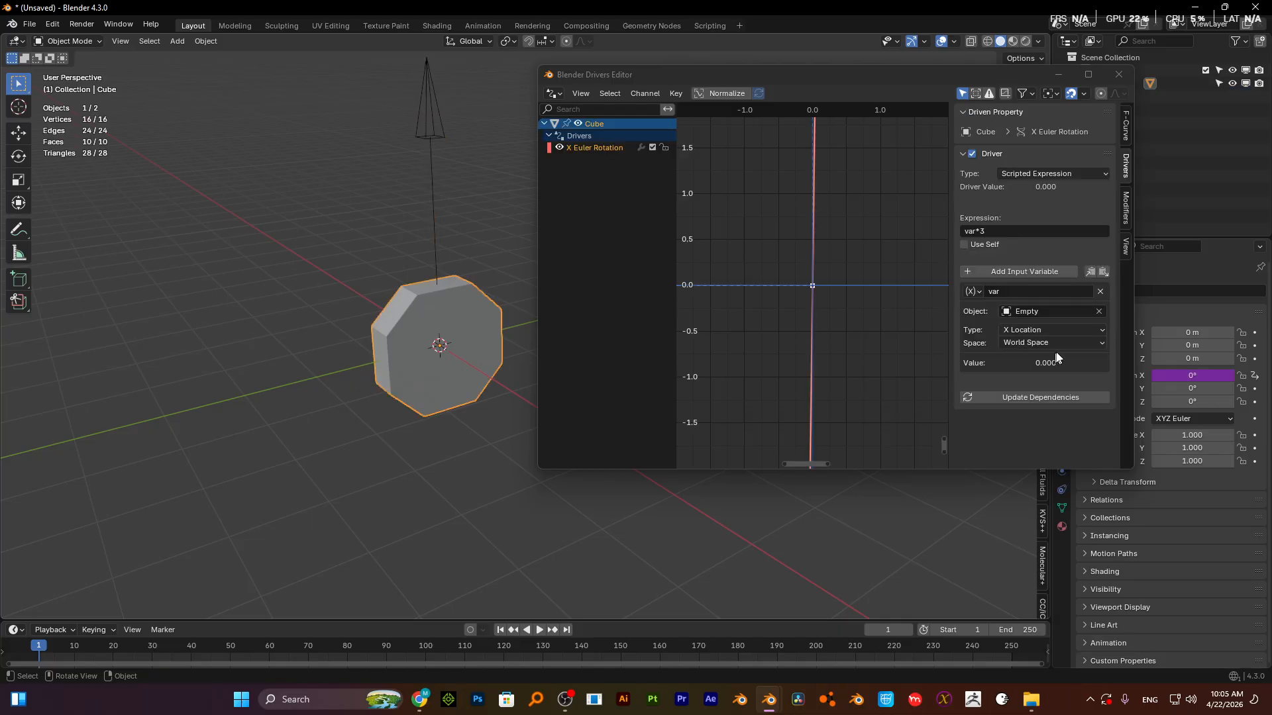
{"action": "left_click", "coordinate": [1055, 329]}
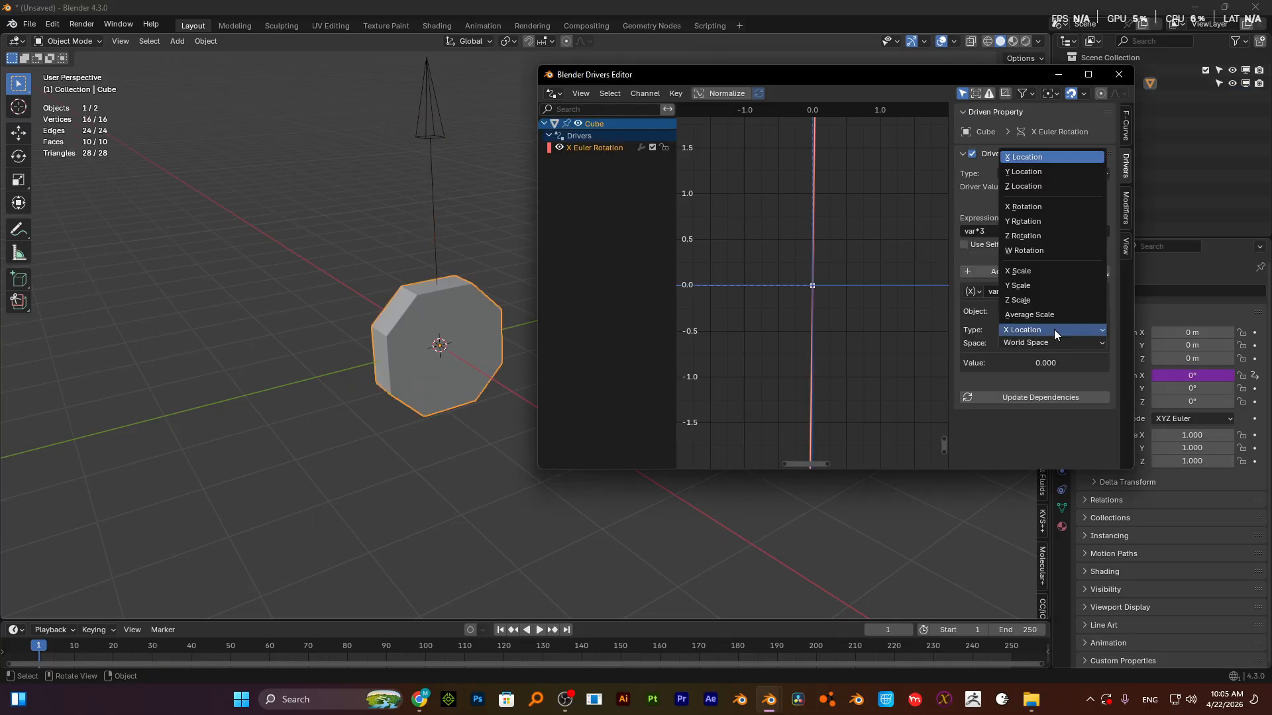
{"action": "left_click", "coordinate": [1034, 170]}
{"action": "left_click", "coordinate": [443, 155]}
{"action": "key", "text": "g"}
{"action": "key", "text": "y"}
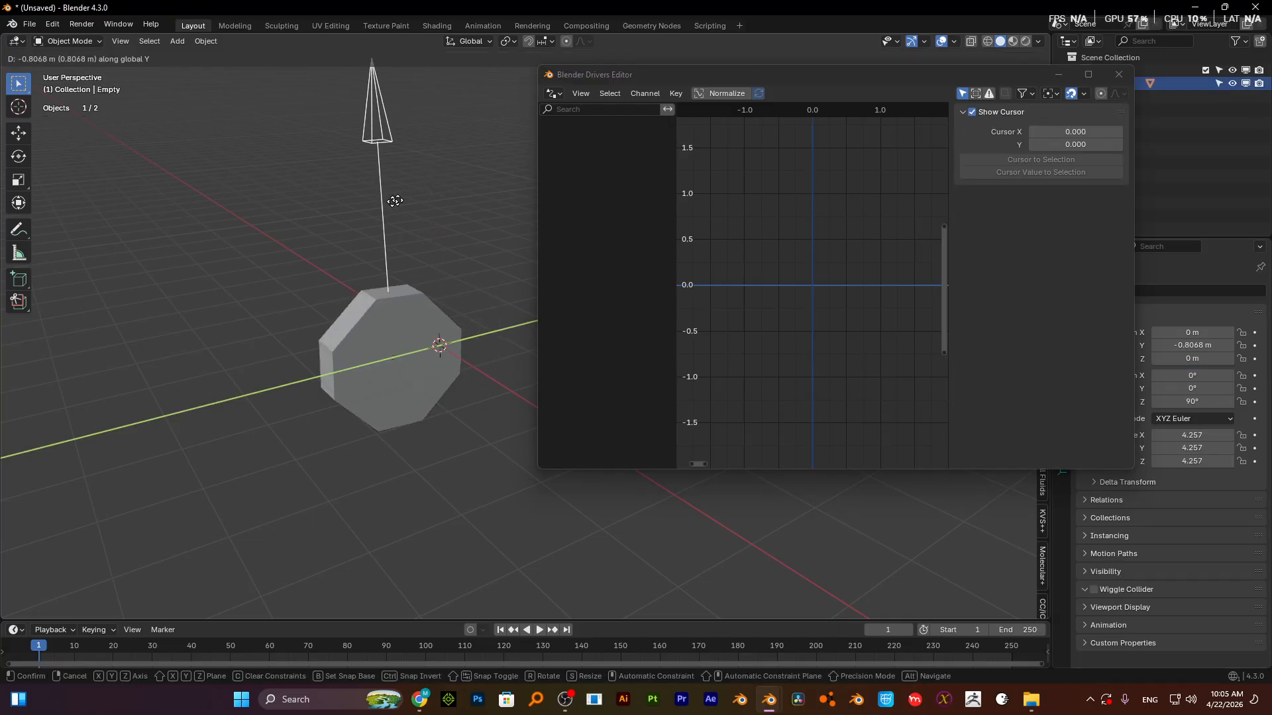
{"action": "key", "text": "Escape"}
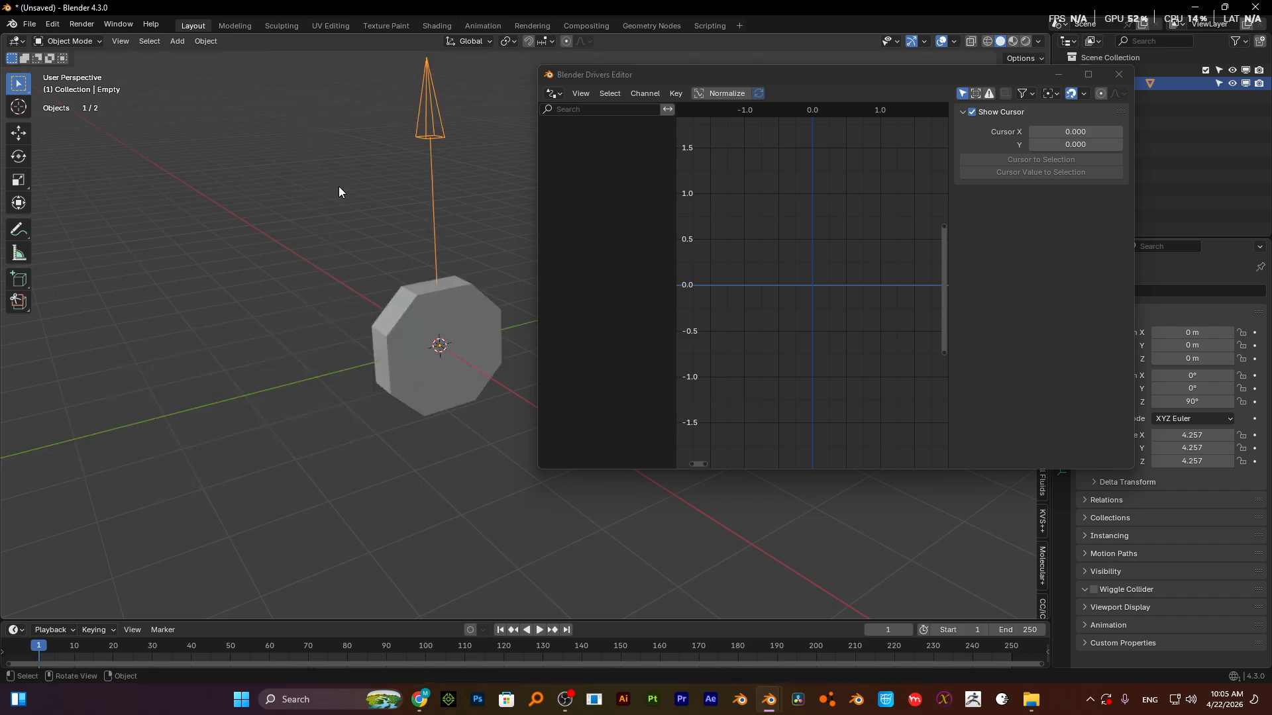
- Negate the cube's driver expression to -var*3 and test it by moving the arrow empty along global Y, cancelling the move
{"action": "left_click", "coordinate": [404, 326]}
{"action": "left_click", "coordinate": [971, 231]}
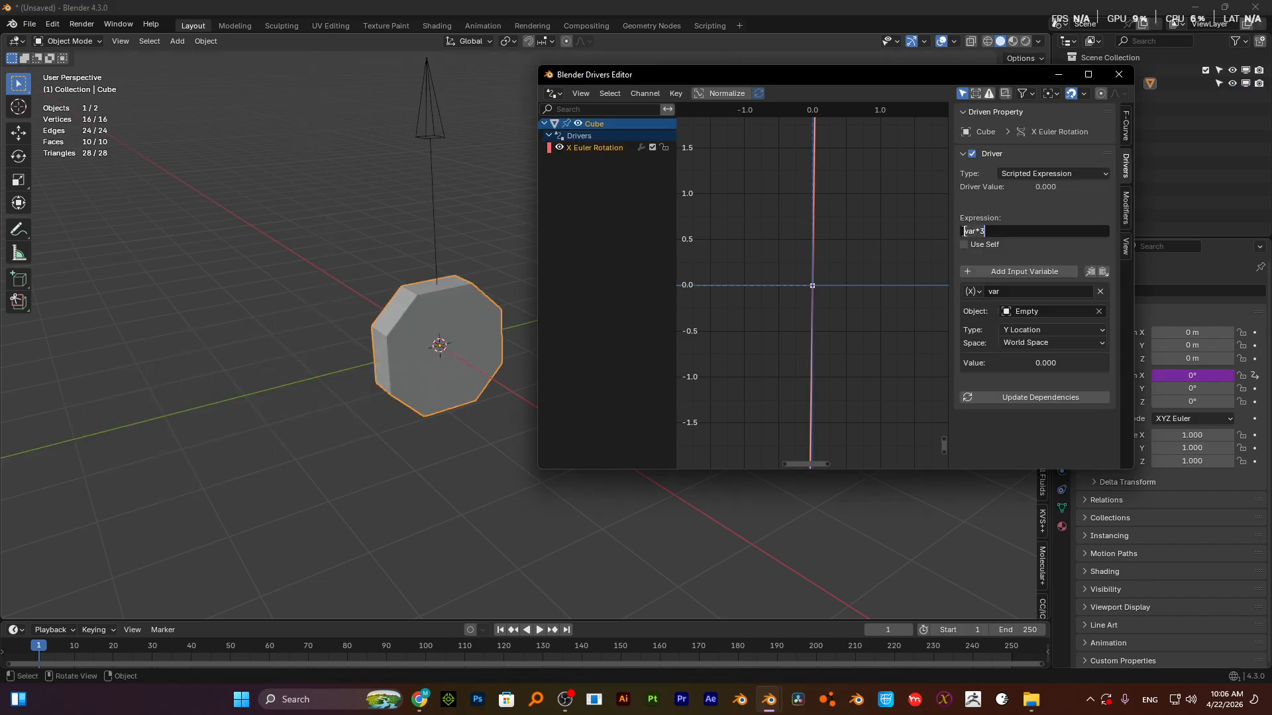
{"action": "left_click", "coordinate": [963, 232]}
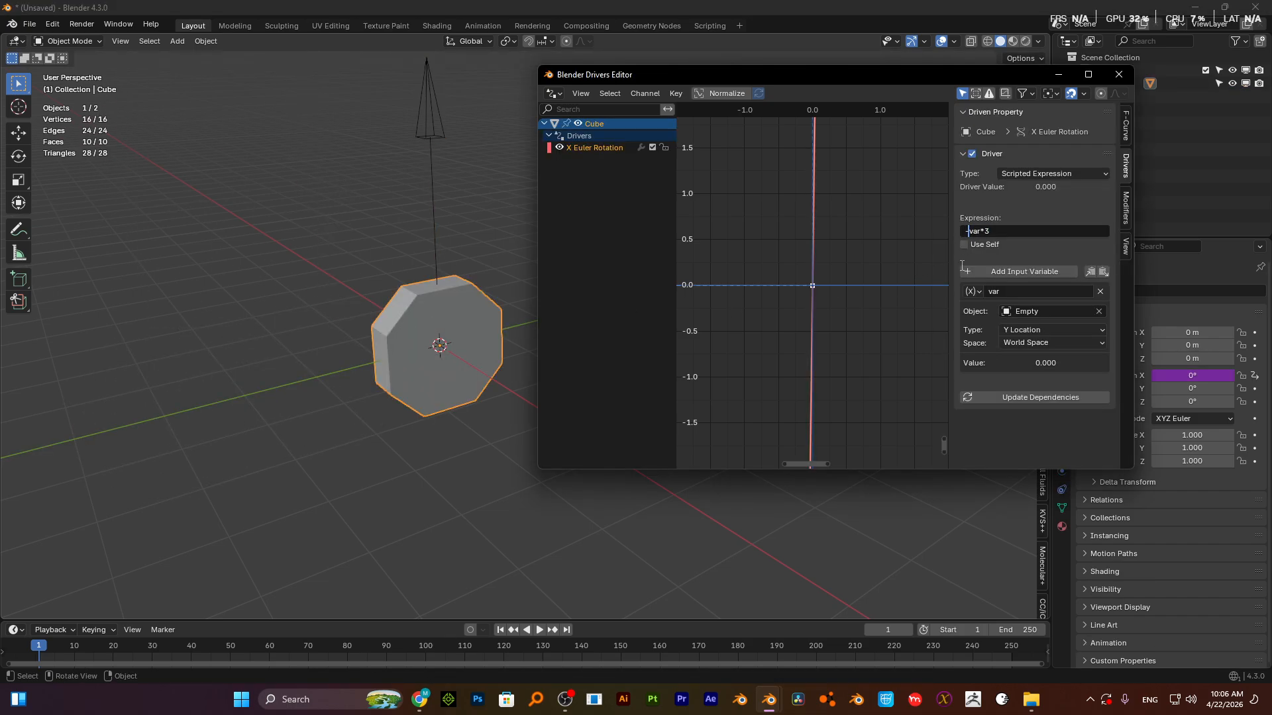
{"action": "key", "text": "Return"}
{"action": "left_click", "coordinate": [451, 140]}
{"action": "key", "text": "g"}
{"action": "key", "text": "y"}
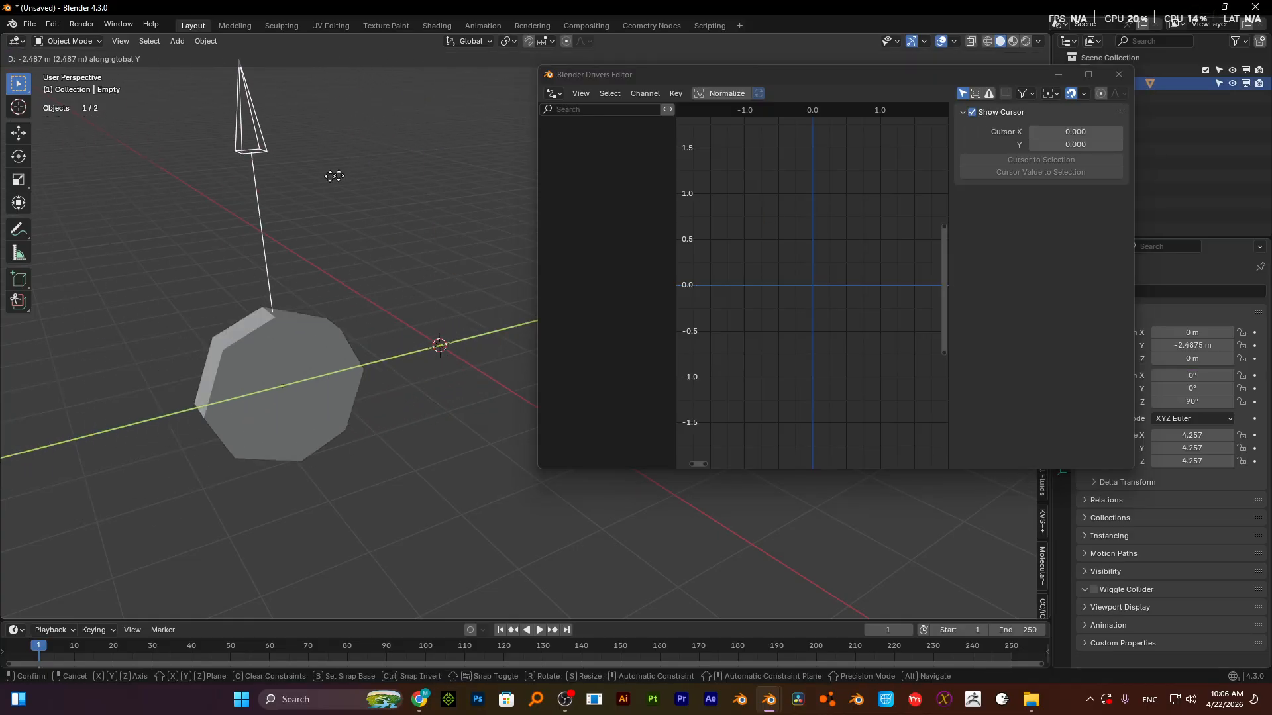
{"action": "key", "text": "Escape"}
- Set the cube's driver expression to -var*2 and test it by moving the arrow empty along global Y, cancelling the move
{"action": "left_click", "coordinate": [424, 325]}
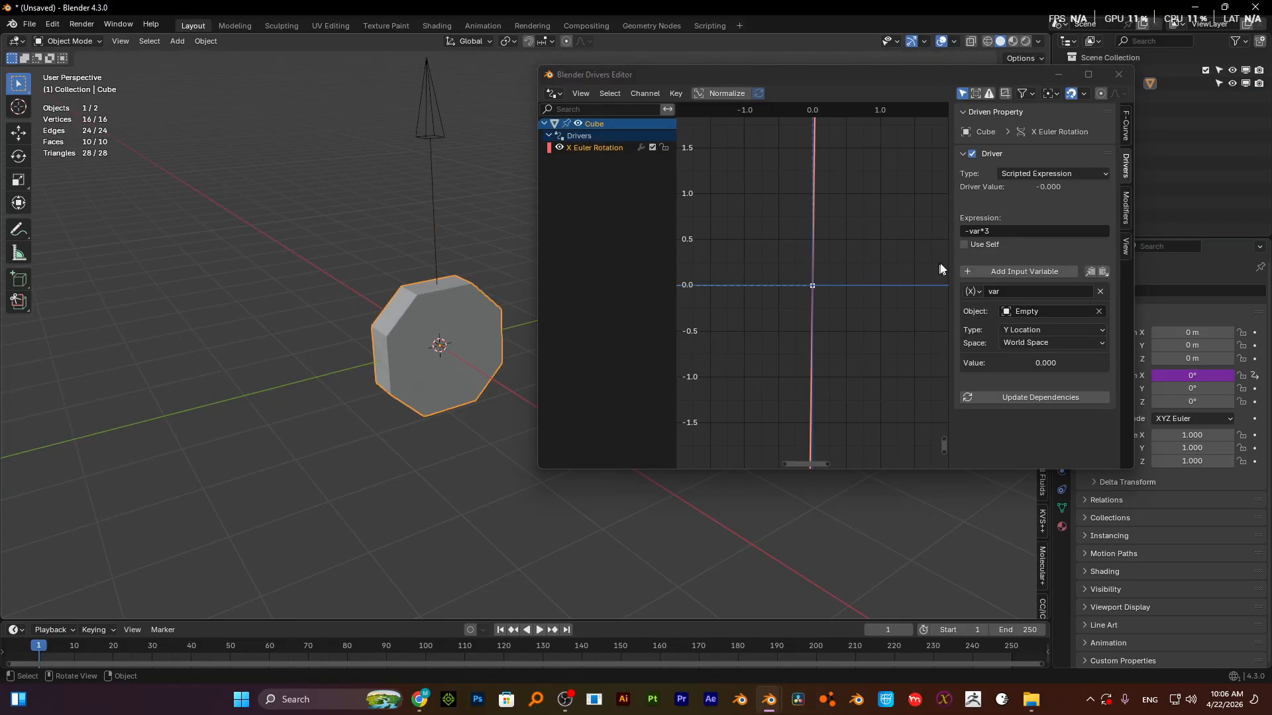
{"action": "left_click", "coordinate": [1000, 229]}
{"action": "left_click", "coordinate": [1002, 230]}
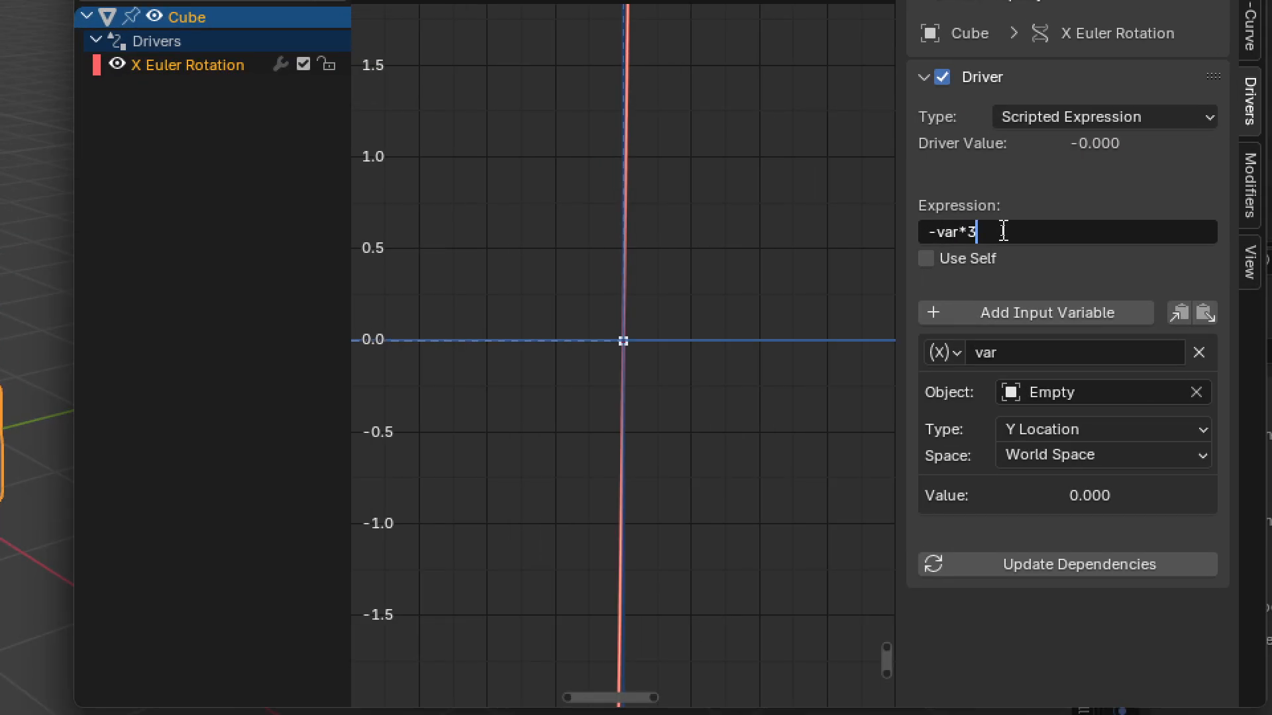
{"action": "key", "text": "BackSpace"}
{"action": "type", "text": "2"}
{"action": "key", "text": "Return"}
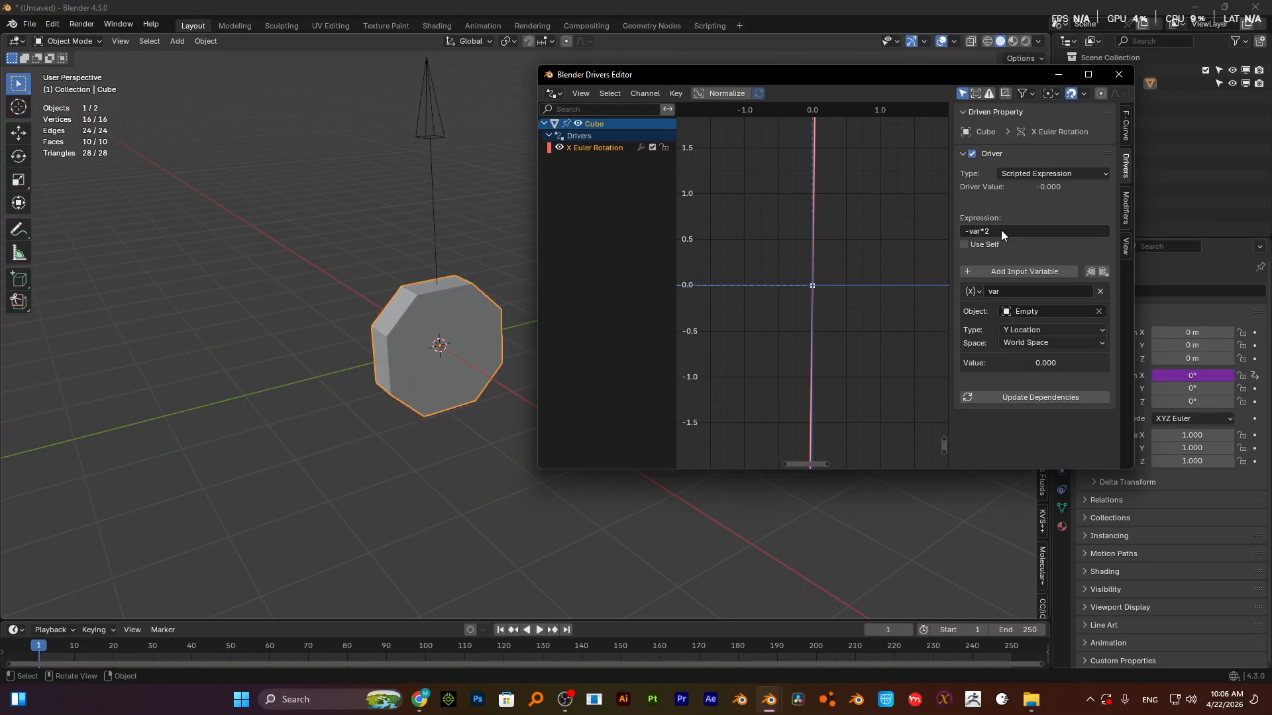
{"action": "left_click", "coordinate": [439, 182]}
{"action": "key", "text": "g"}
{"action": "key", "text": "y"}
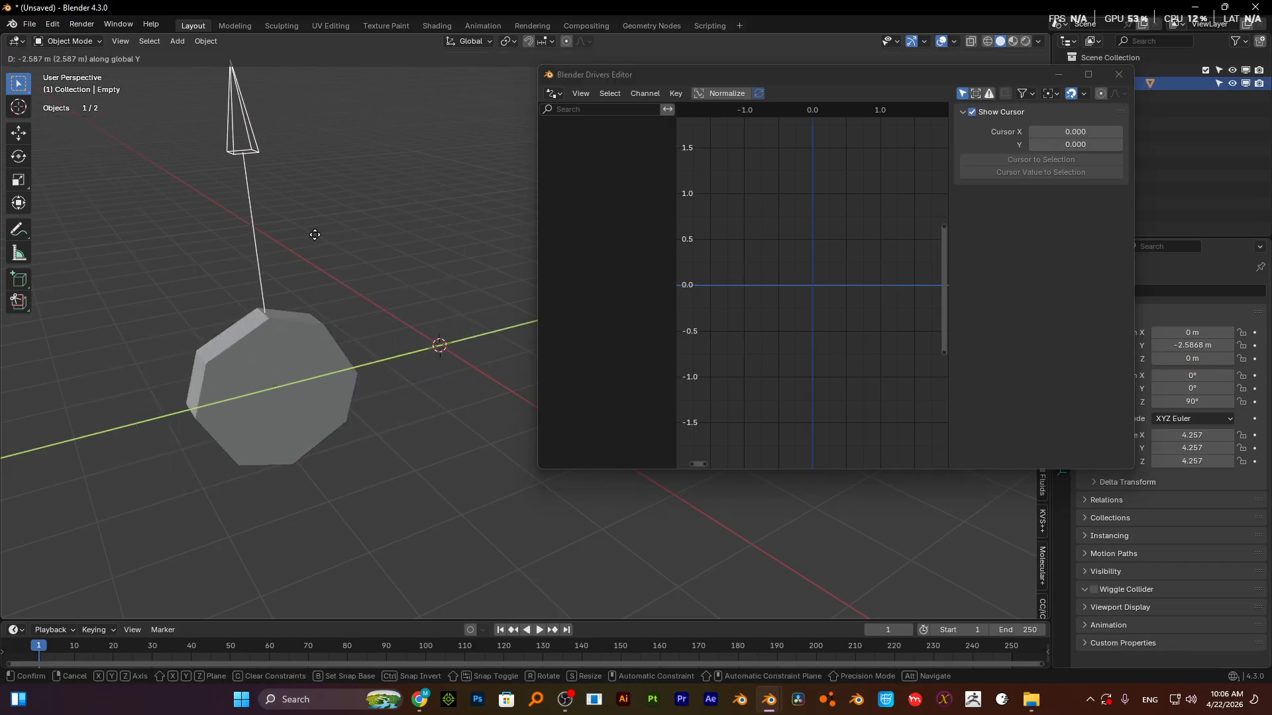
{"action": "key", "text": "Escape"}
- In the right view, raise the arrow empty about 1.09 m along Z and try a cancelled move along global Y
{"action": "key", "text": "KP_3"}
{"action": "key", "text": "g"}
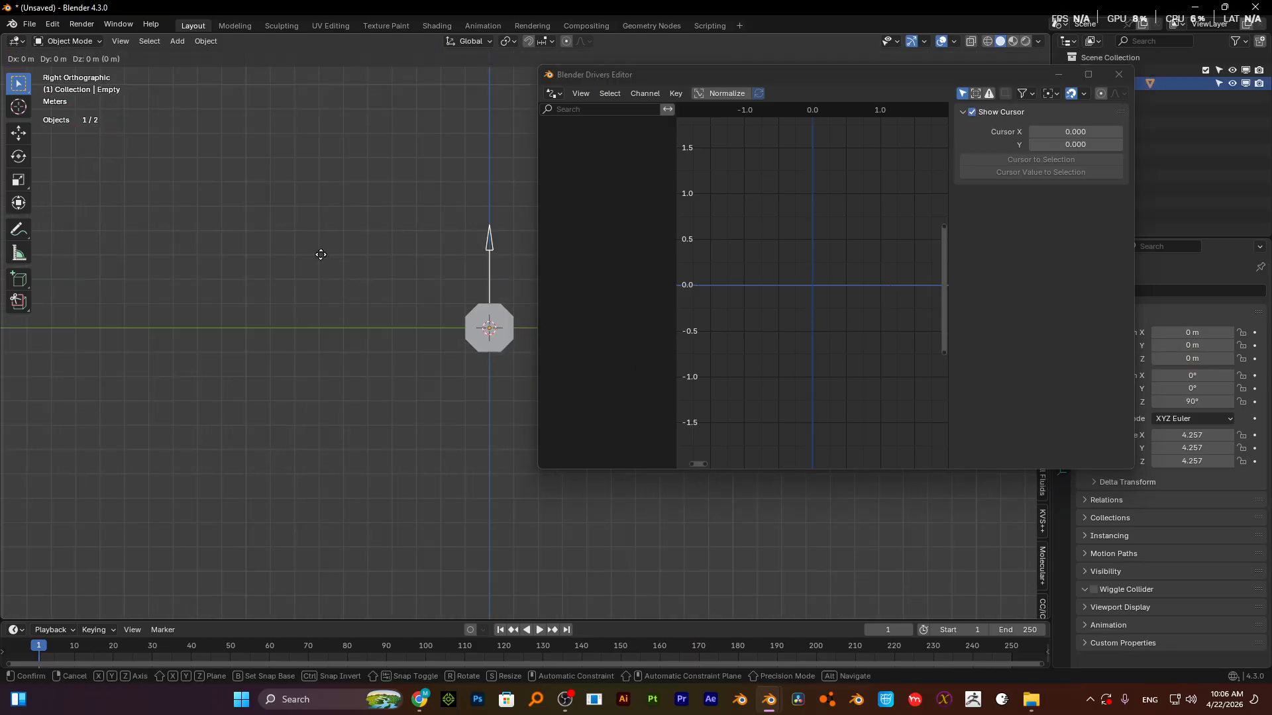
{"action": "key", "text": "z"}
{"action": "left_click", "coordinate": [369, 230]}
{"action": "key", "text": "g"}
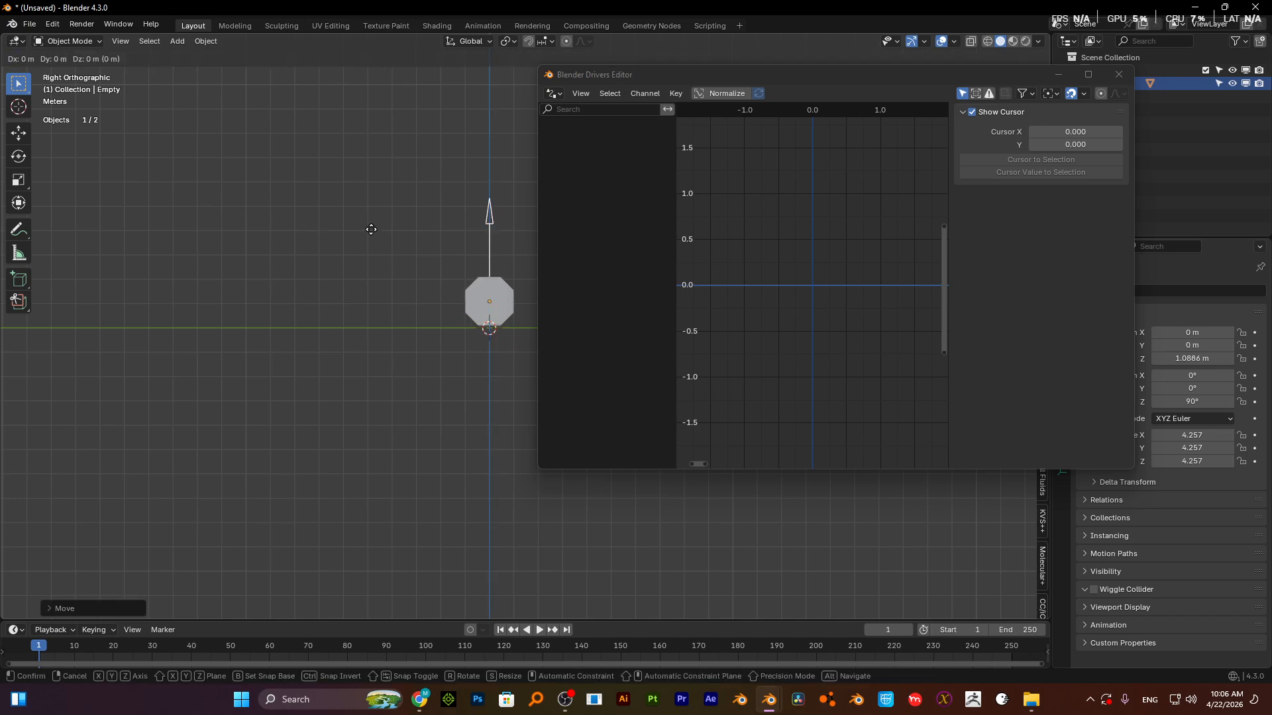
{"action": "key", "text": "y"}
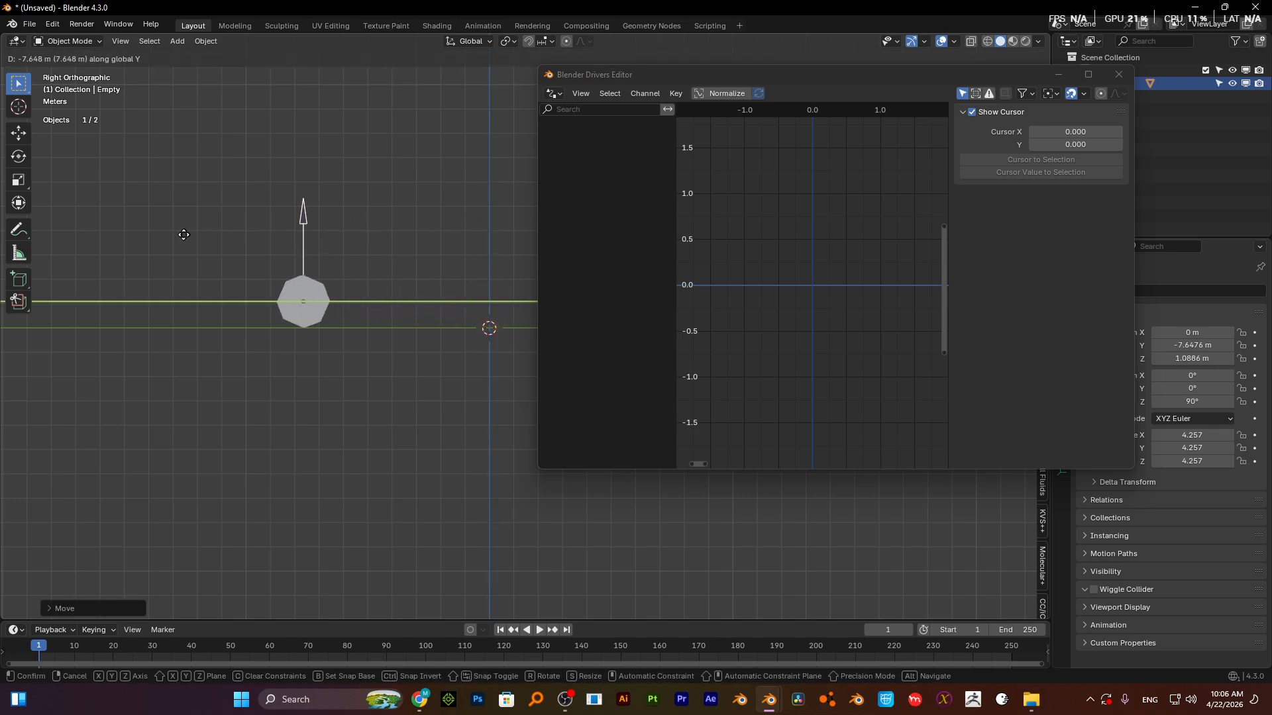
{"action": "right_click", "coordinate": [106, 233]}
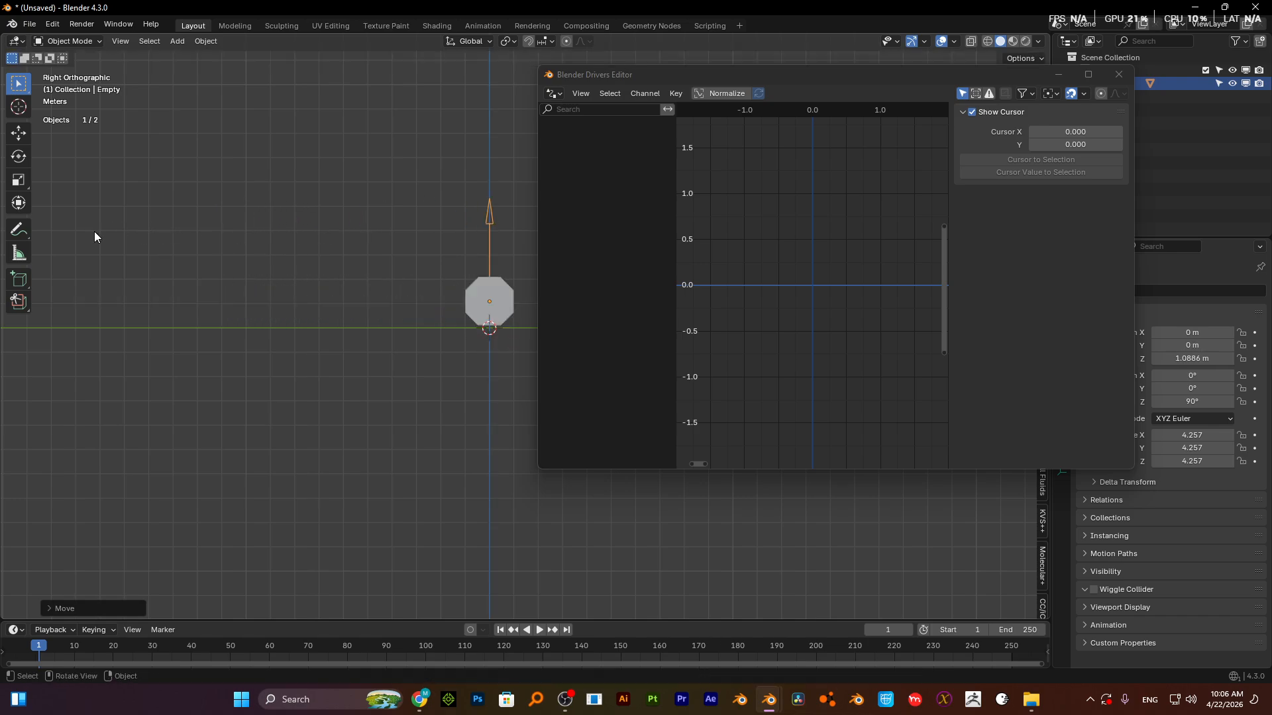
- Set the cube's driver expression to -var*1 and test it by moving the arrow empty along global Y, cancelling the move
{"action": "middle_click_drag", "start_coordinate": [280, 323], "coordinate": [351, 385]}
{"action": "left_click", "coordinate": [489, 312]}
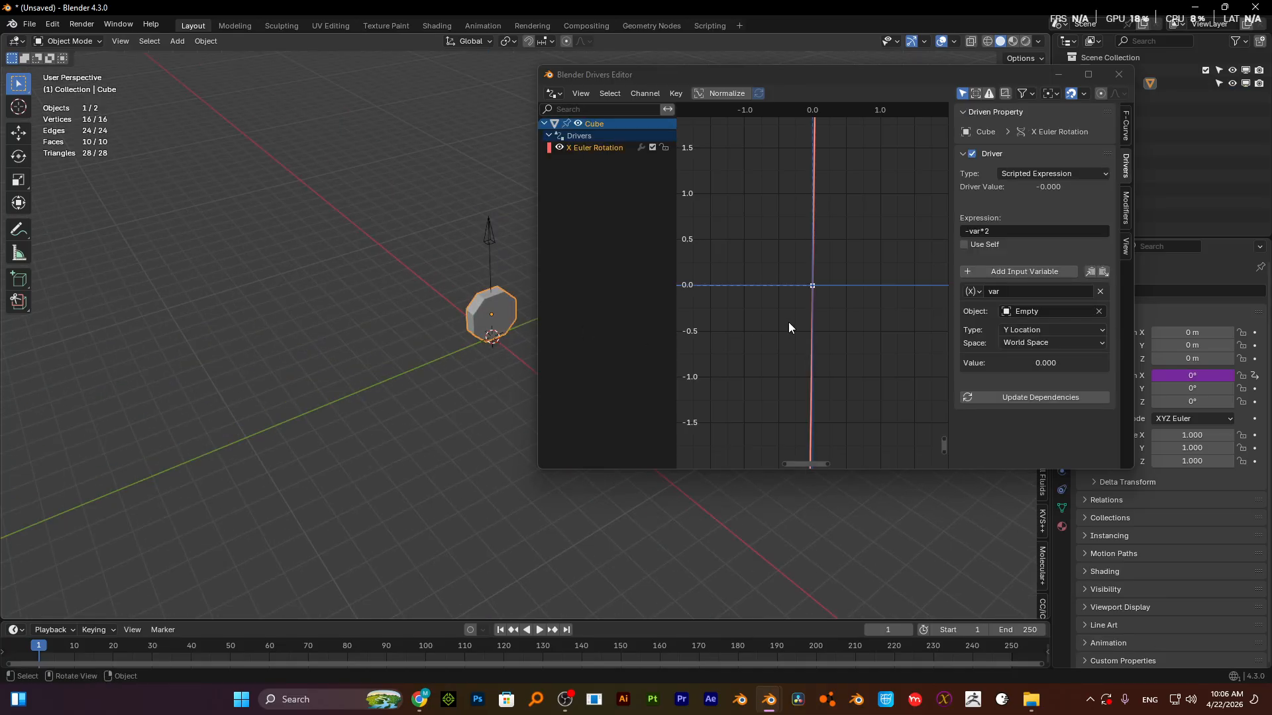
{"action": "left_click", "coordinate": [1013, 231]}
{"action": "left_click", "coordinate": [1025, 231]}
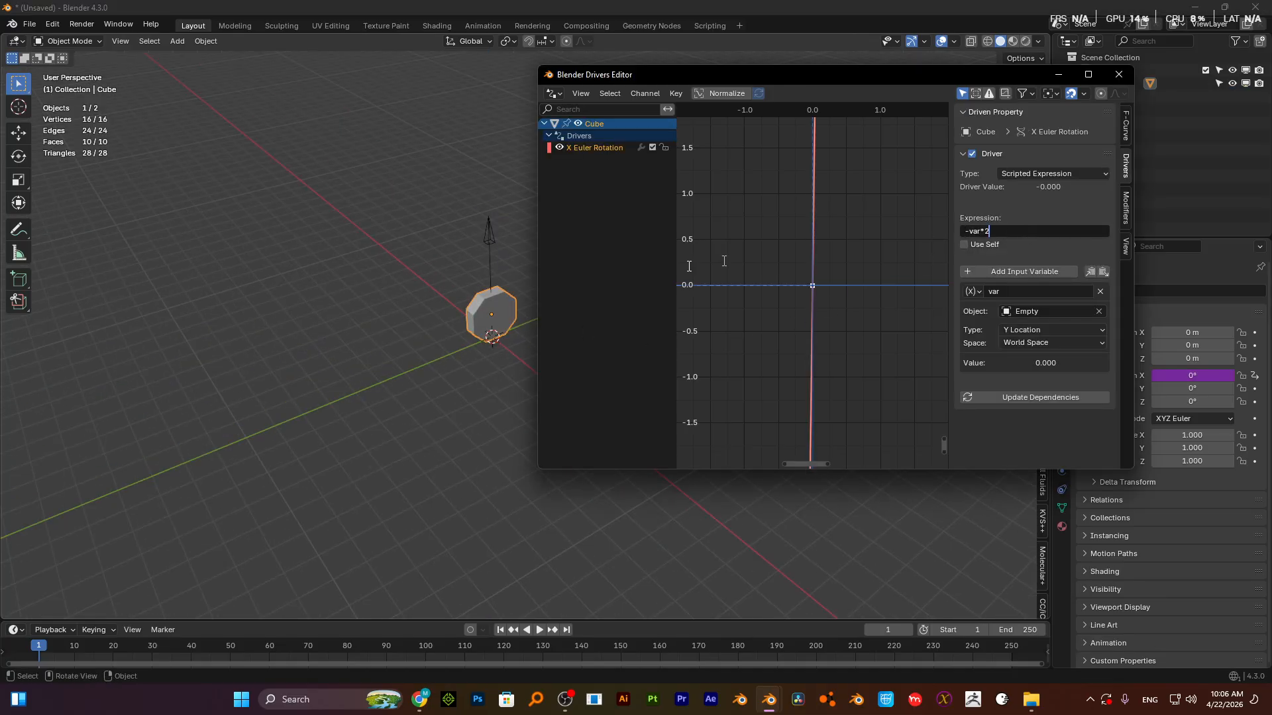
{"action": "scroll", "coordinate": [527, 263], "scroll_direction": "up", "scroll_amount": 2}
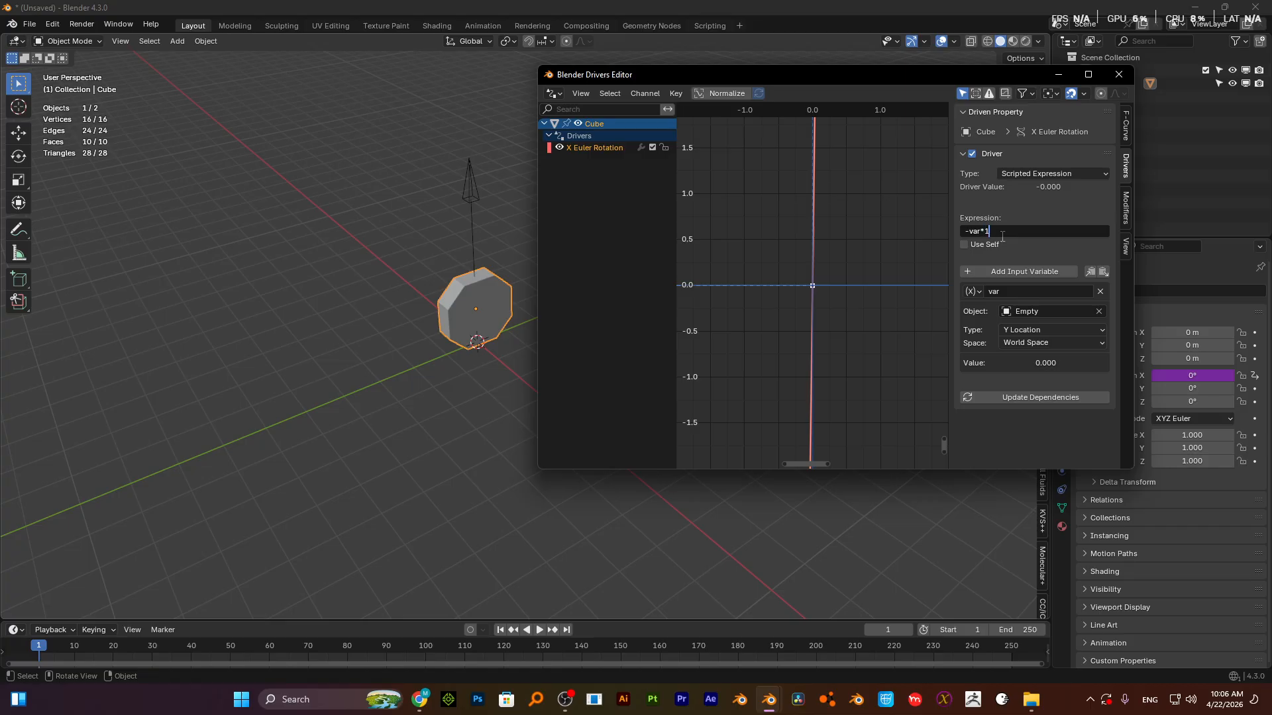
{"action": "key", "text": "Return"}
{"action": "left_click", "coordinate": [466, 194]}
{"action": "key", "text": "g"}
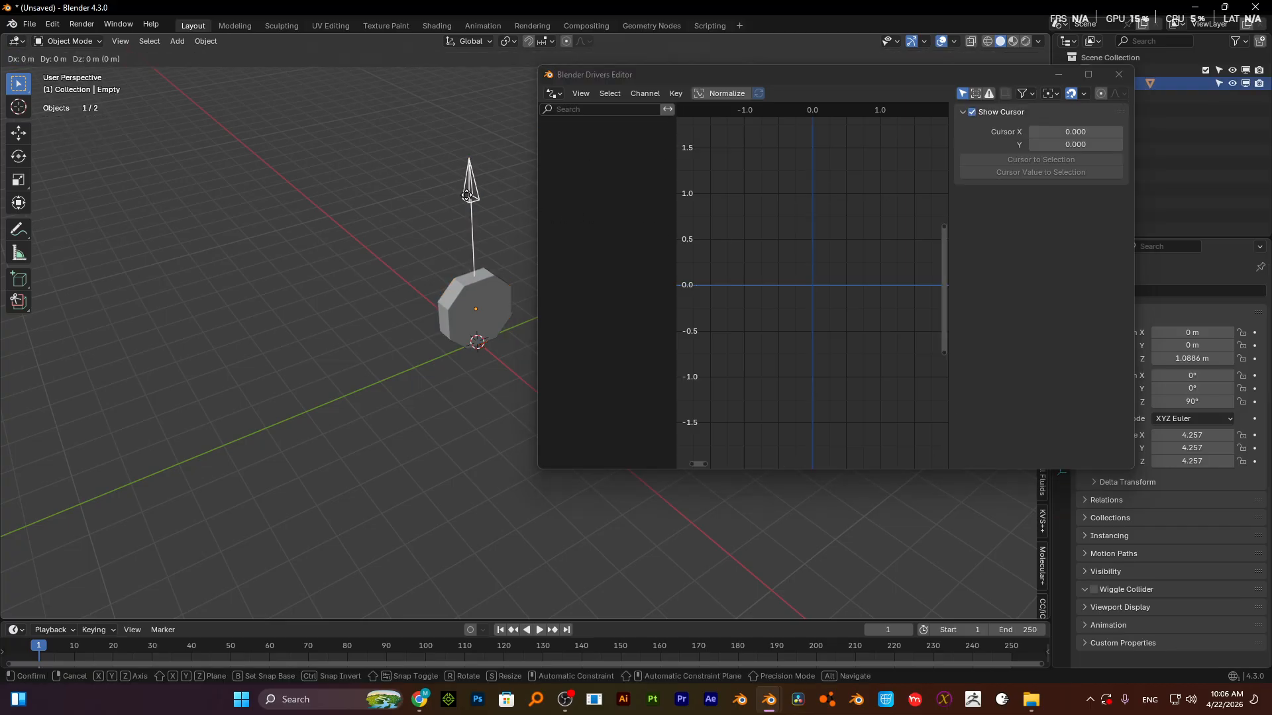
{"action": "key", "text": "y"}
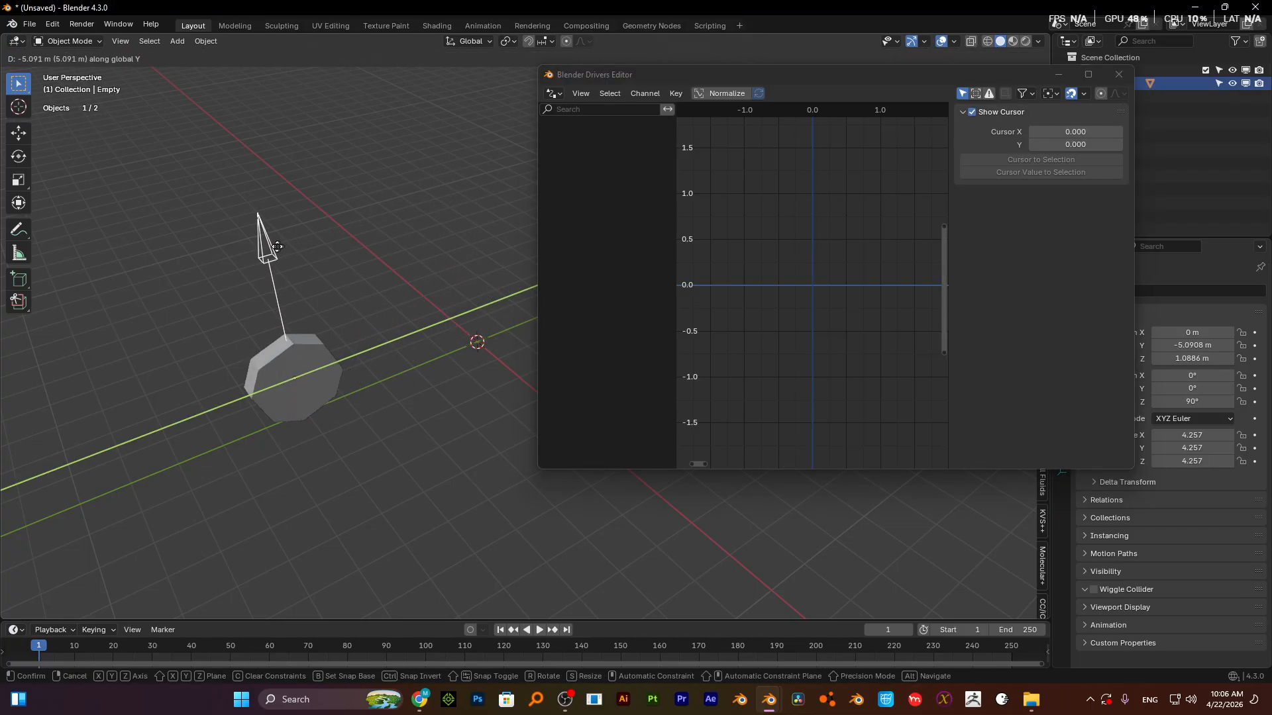
{"action": "key", "text": "Escape"}
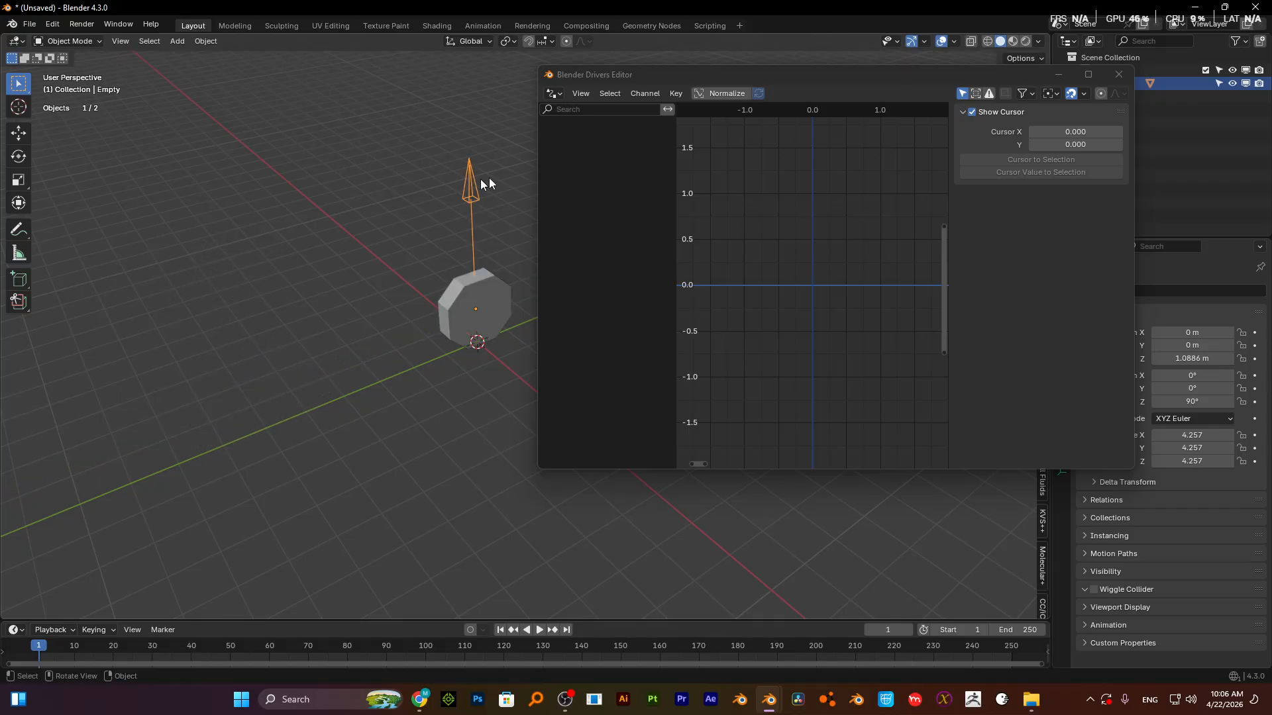
{"action": "left_click", "coordinate": [463, 306]}
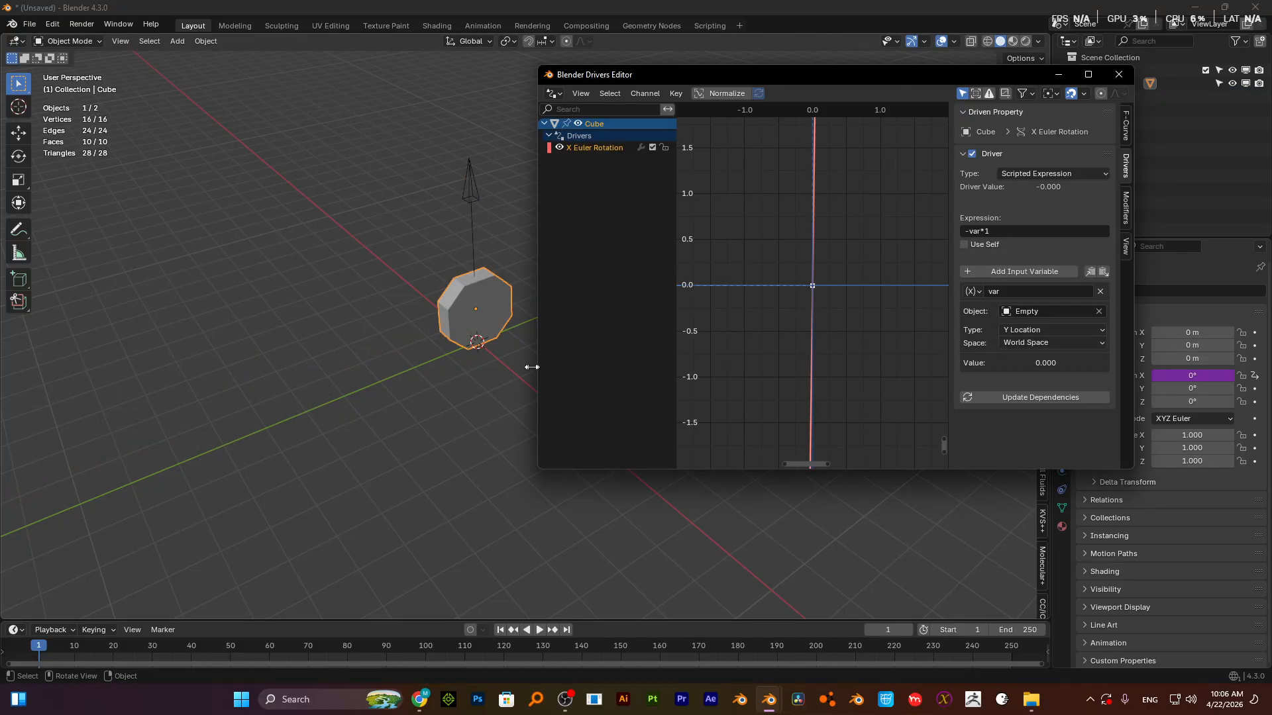
{"action": "left_click", "coordinate": [473, 207]}
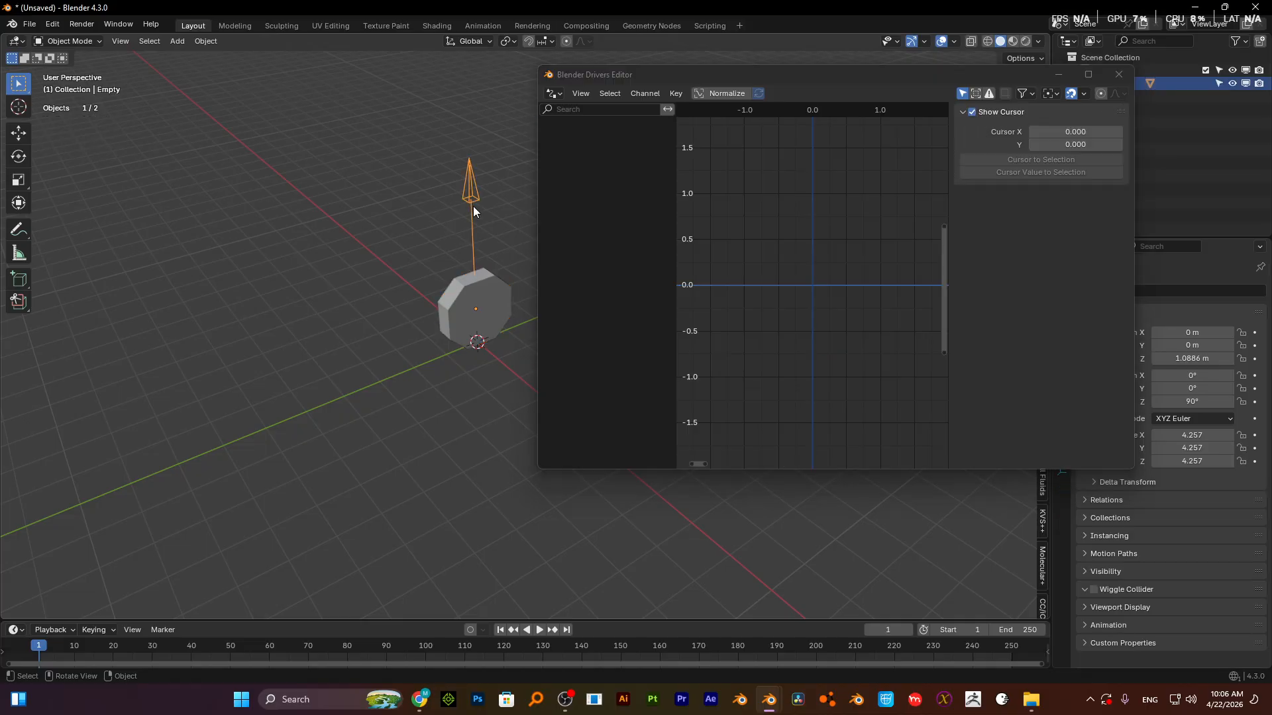
{"action": "left_click", "coordinate": [467, 289]}
{"action": "left_click", "coordinate": [1046, 329]}
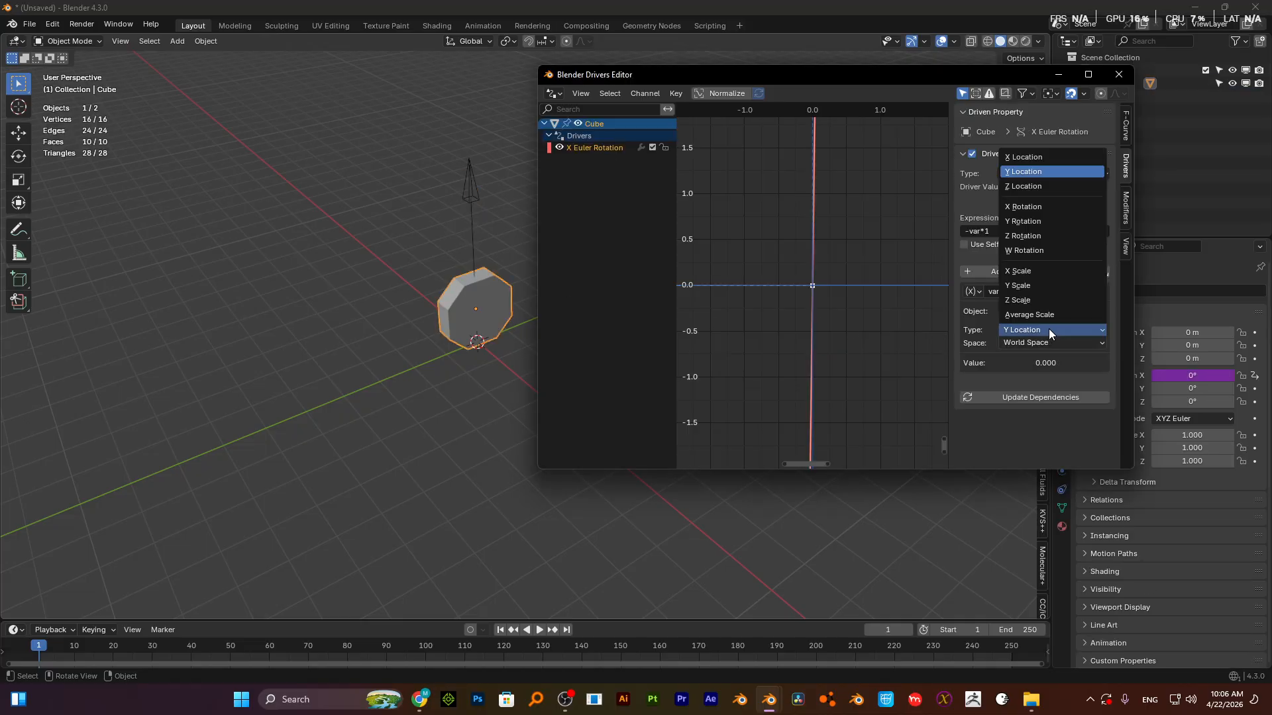
- Close the Drivers Editor and delete all objects in the scene
{"action": "left_click", "coordinate": [1119, 74]}
{"action": "key", "text": "a"}
{"action": "key", "text": "x"}
{"action": "left_click", "coordinate": [566, 227]}
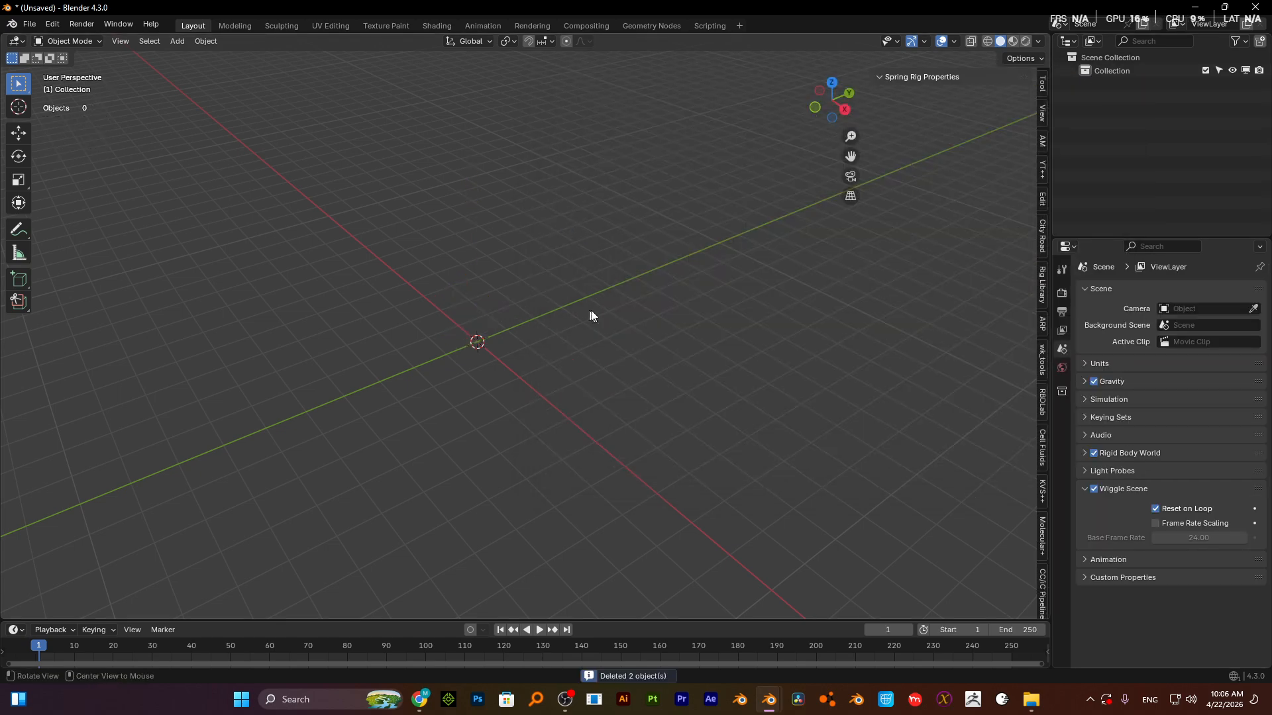
- Hide the viewport's sidebar and add a new cube mesh at the world origin
{"action": "mouse_move", "coordinate": [575, 303]}
{"action": "middle_mouse_down", "text": "shift"}
{"action": "mouse_move", "coordinate": [568, 290]}
{"action": "mouse_move", "coordinate": [562, 324]}
{"action": "middle_mouse_up", "text": "shift"}
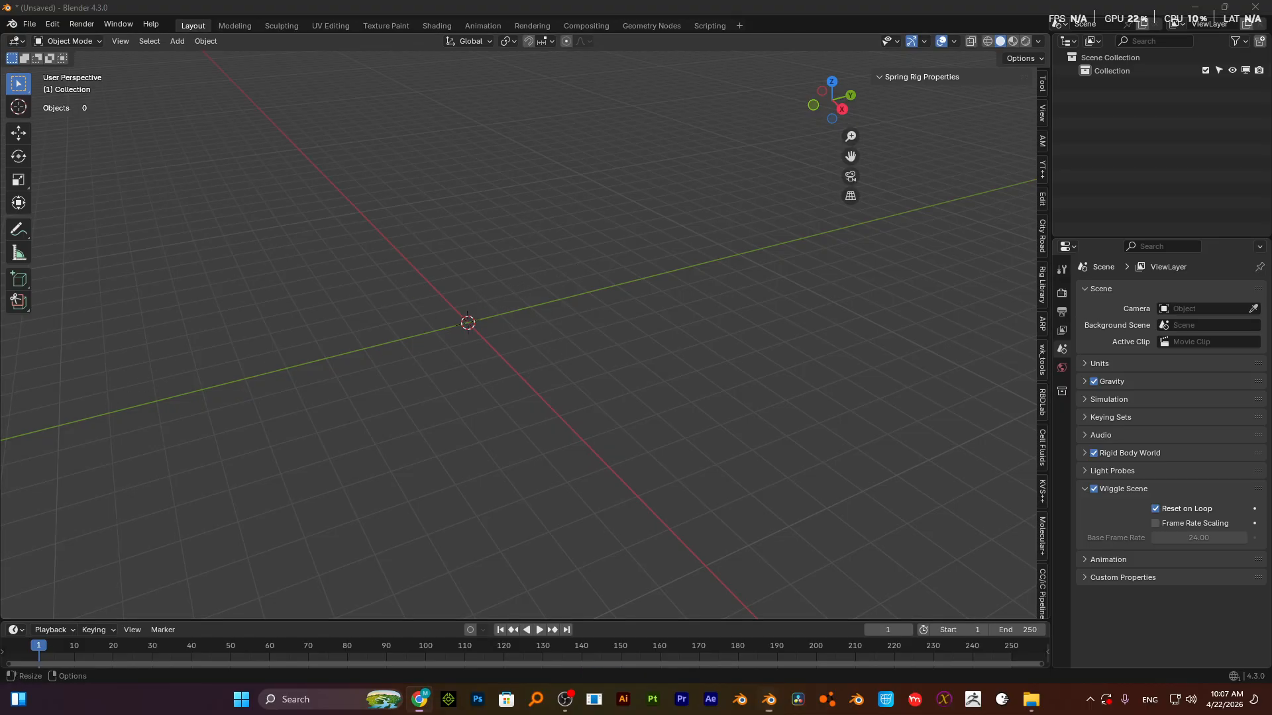
{"action": "key", "text": "alt+Tab"}
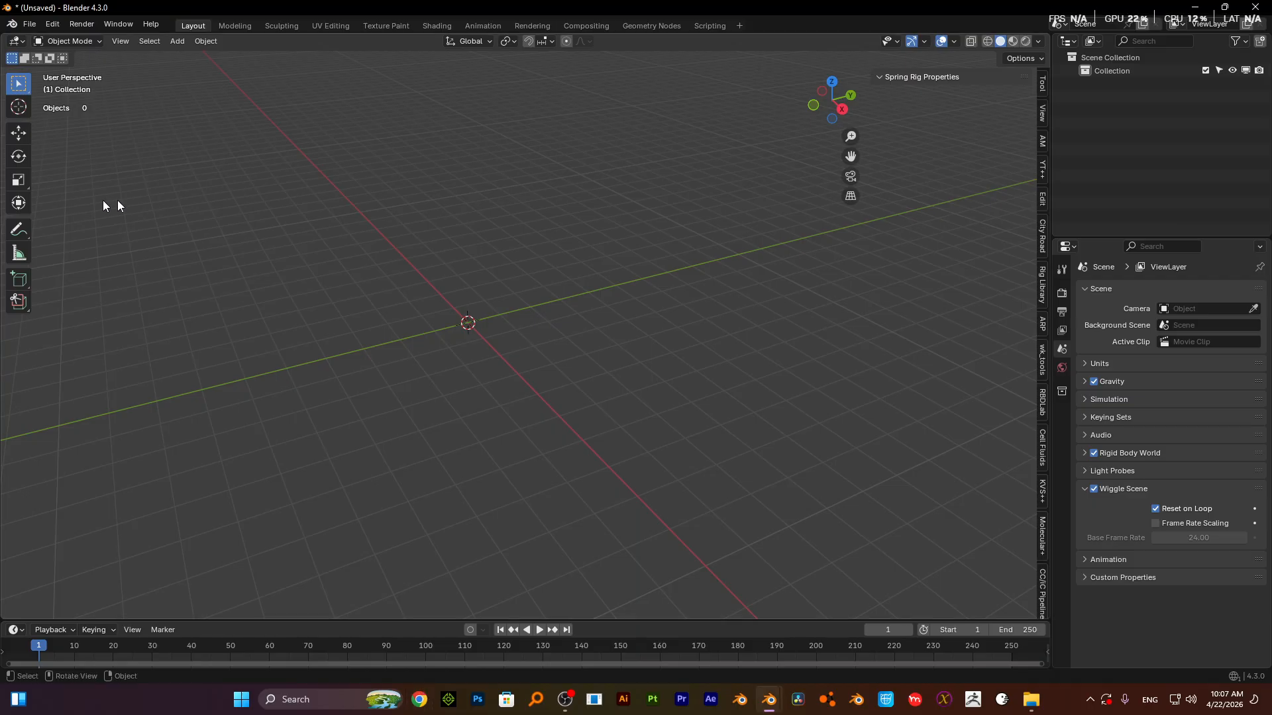
{"action": "mouse_move", "coordinate": [642, 320]}
{"action": "middle_mouse_down"}
{"action": "mouse_move", "coordinate": [630, 335]}
{"action": "mouse_move", "coordinate": [650, 364]}
{"action": "mouse_move", "coordinate": [672, 341]}
{"action": "mouse_move", "coordinate": [654, 342]}
{"action": "middle_mouse_up"}
{"action": "key", "text": "n"}
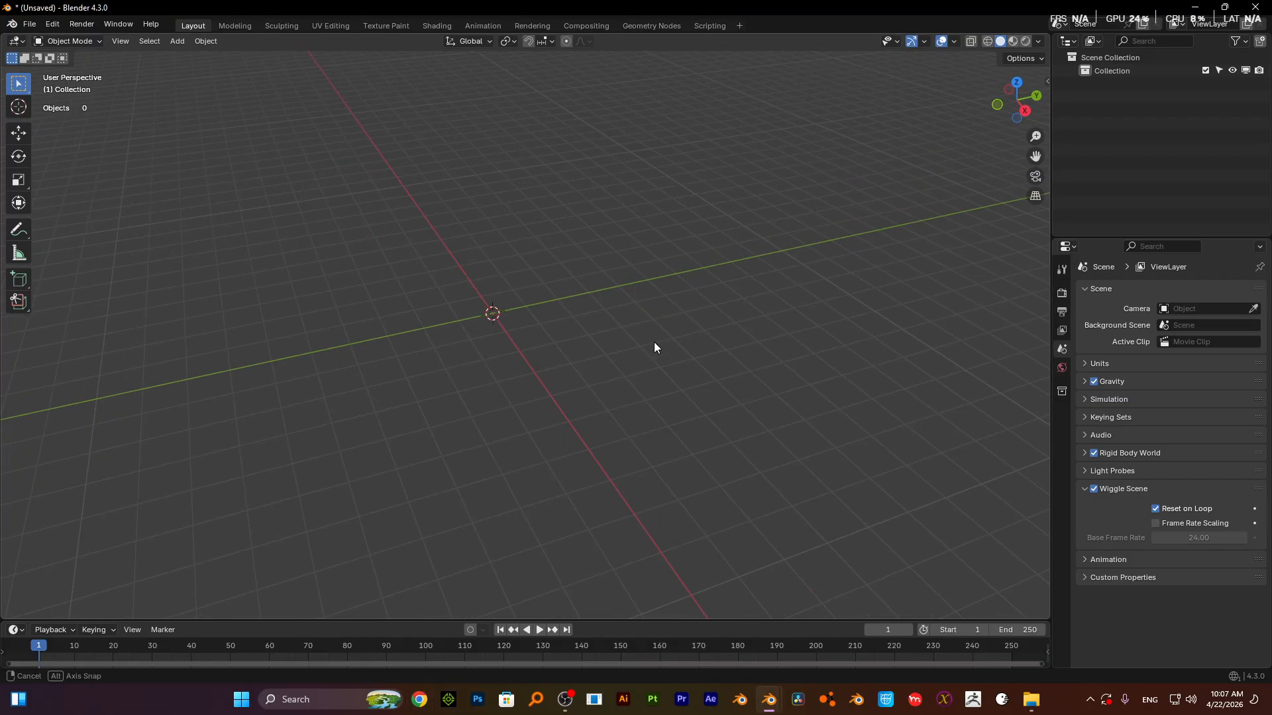
{"action": "key", "text": "shift+a"}
{"action": "mouse_move", "coordinate": [563, 308]}
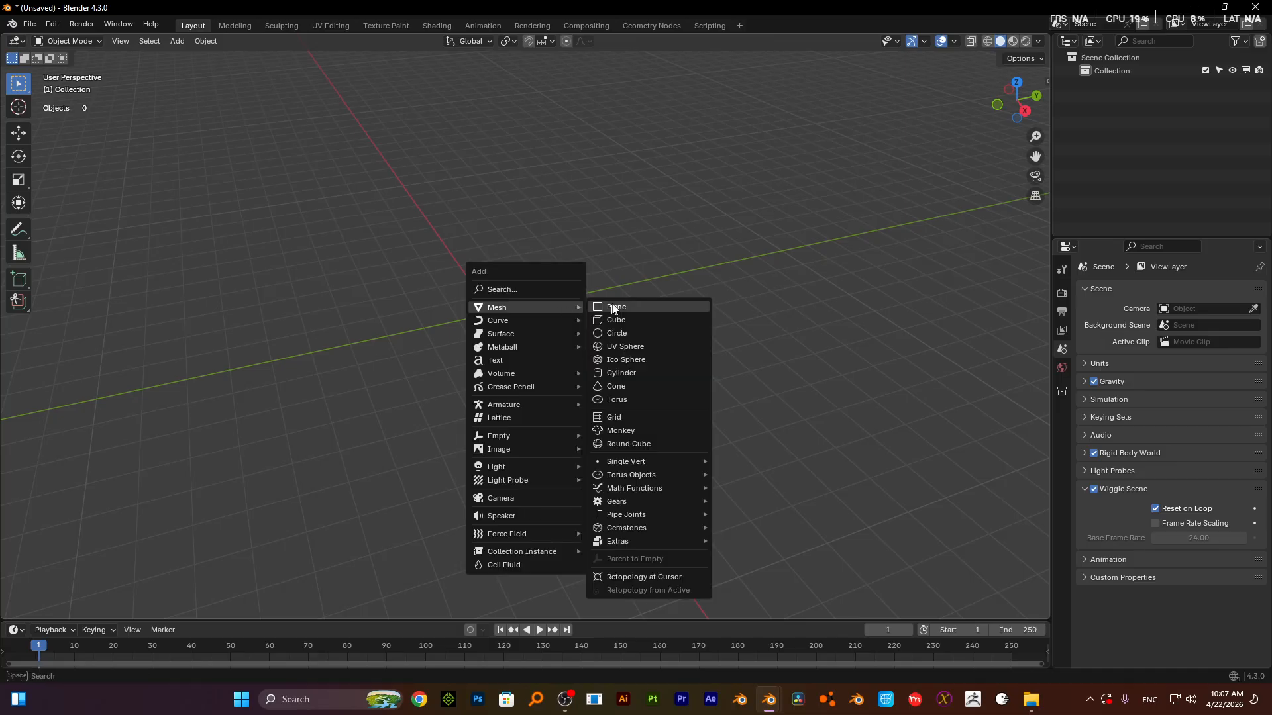
{"action": "left_click", "coordinate": [626, 323]}
{"action": "scroll", "coordinate": [624, 335], "scroll_direction": "down", "scroll_amount": 3}
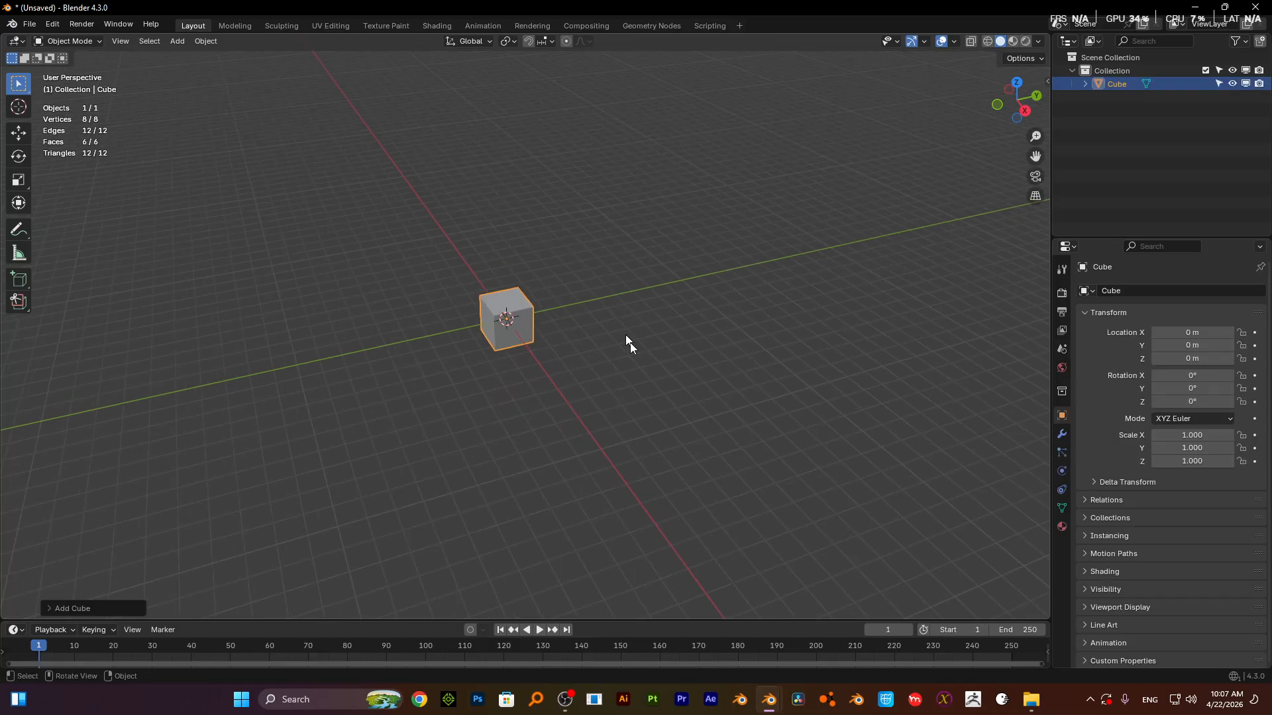
{"action": "scroll", "coordinate": [542, 367], "scroll_direction": "up", "scroll_amount": 3}
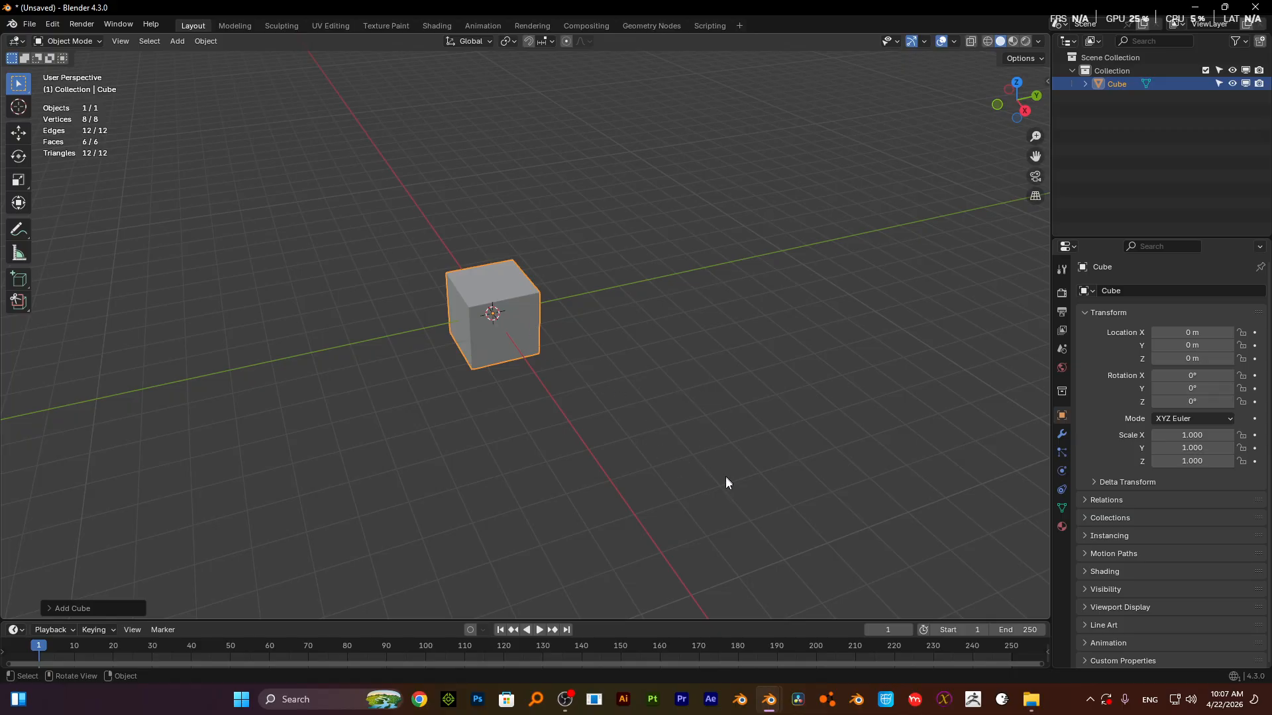
{"action": "key", "text": "s"}
{"action": "key", "text": "x"}
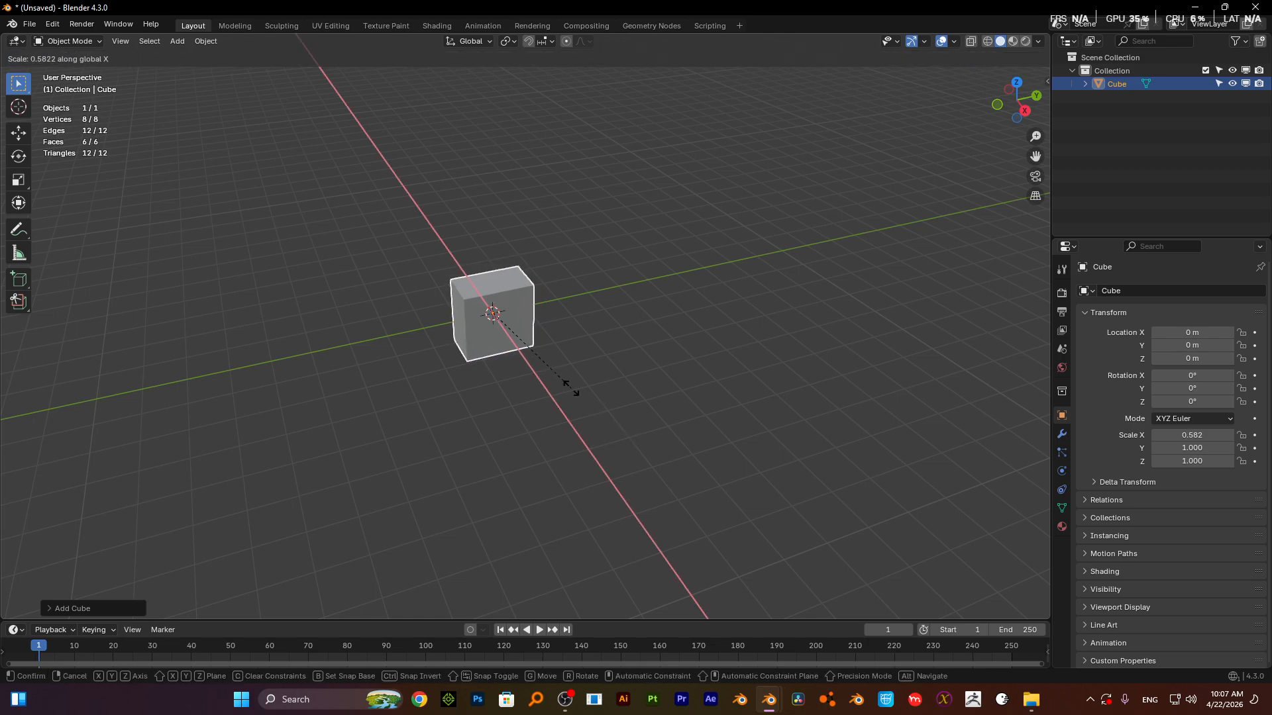
{"action": "key", "text": "Escape"}
- Scale the new cube to about 1.315 along X and flatten it to about 0.184 along Z
{"action": "key", "text": "s"}
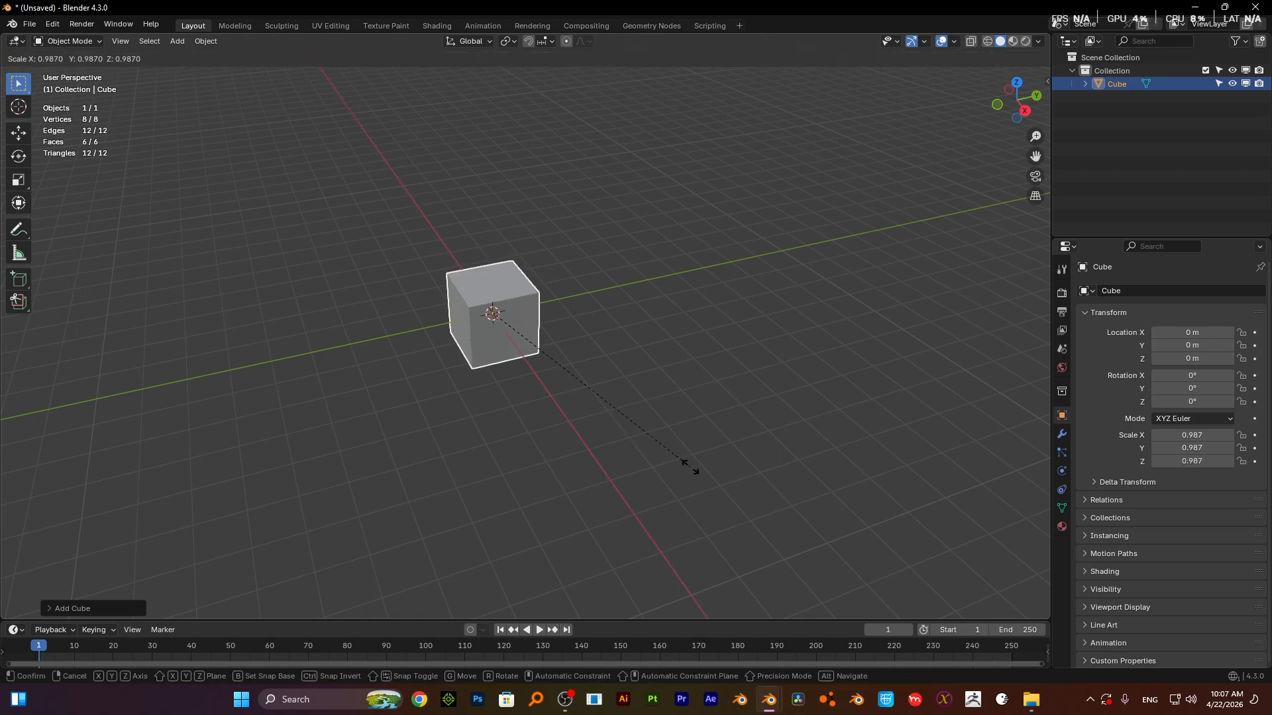
{"action": "key", "text": "x"}
{"action": "left_click", "coordinate": [760, 514]}
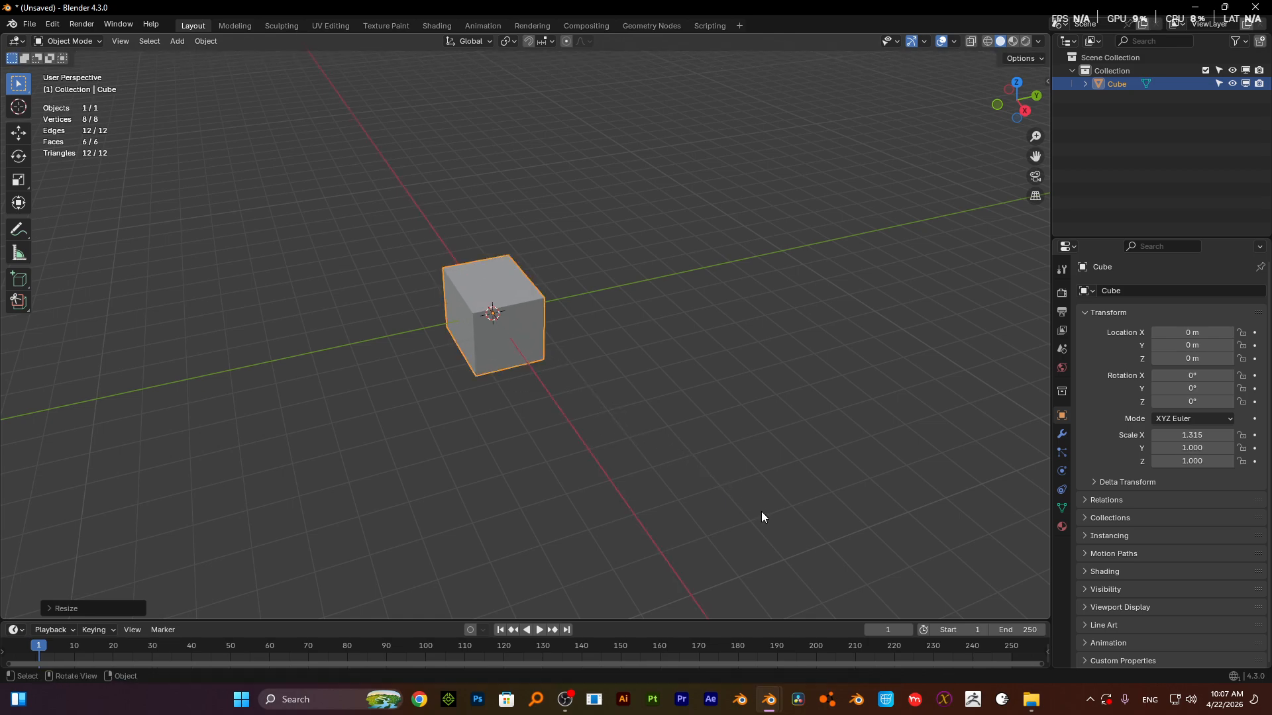
{"action": "key", "text": "s"}
{"action": "key", "text": "z"}
{"action": "left_click", "coordinate": [538, 356]}
- Stretch the flattened cube into a long plank, scaling it to about 20.845 along Y and 1.901 along X
{"action": "key", "text": "s"}
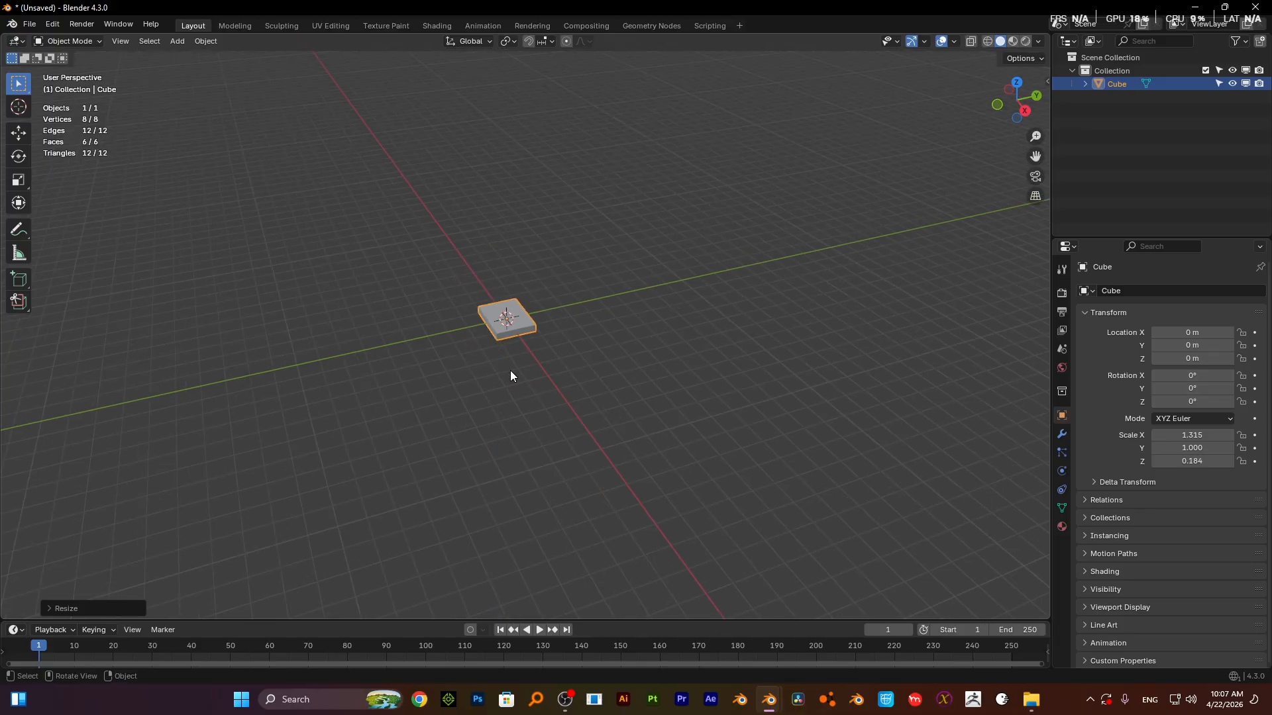
{"action": "key", "text": "y"}
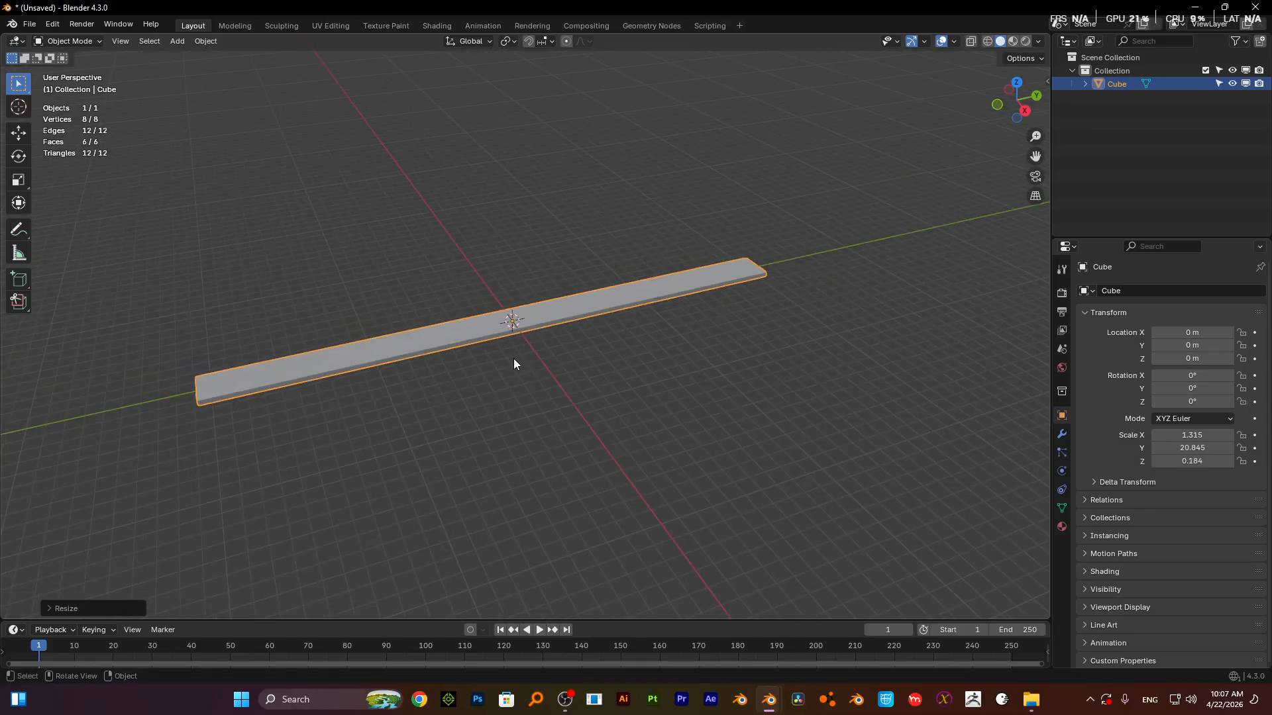
{"action": "left_click", "coordinate": [514, 359]}
{"action": "key", "text": "s"}
{"action": "key", "text": "x"}
{"action": "left_click", "coordinate": [641, 428]}
- Switch the viewport to Material Preview shading and inspect the long plank
{"action": "scroll", "coordinate": [522, 332], "scroll_direction": "up", "scroll_amount": 3}
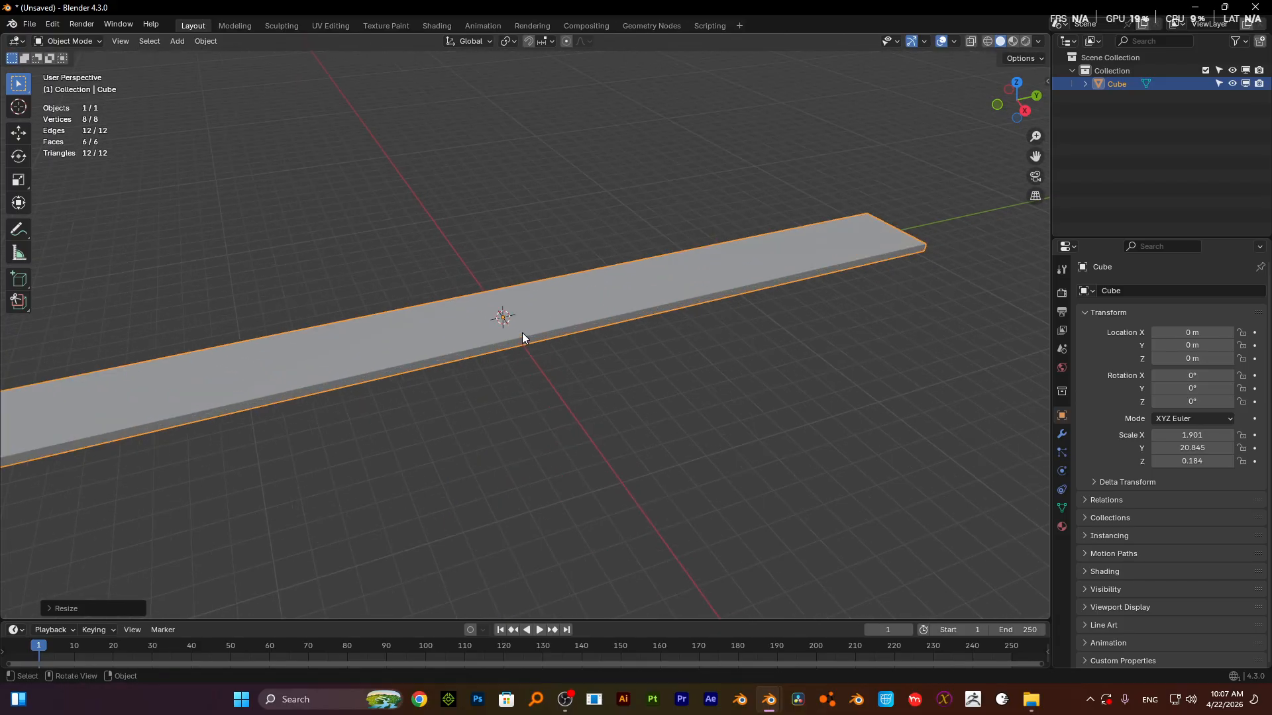
{"action": "scroll", "coordinate": [522, 333], "scroll_direction": "down", "scroll_amount": 3}
{"action": "middle_click_drag", "start_coordinate": [502, 350], "coordinate": [555, 318]}
{"action": "scroll", "coordinate": [519, 347], "scroll_direction": "up", "scroll_amount": 3}
{"action": "middle_click_drag", "start_coordinate": [555, 318], "coordinate": [583, 384]}
{"action": "scroll", "coordinate": [659, 371], "scroll_direction": "down", "scroll_amount": 2}
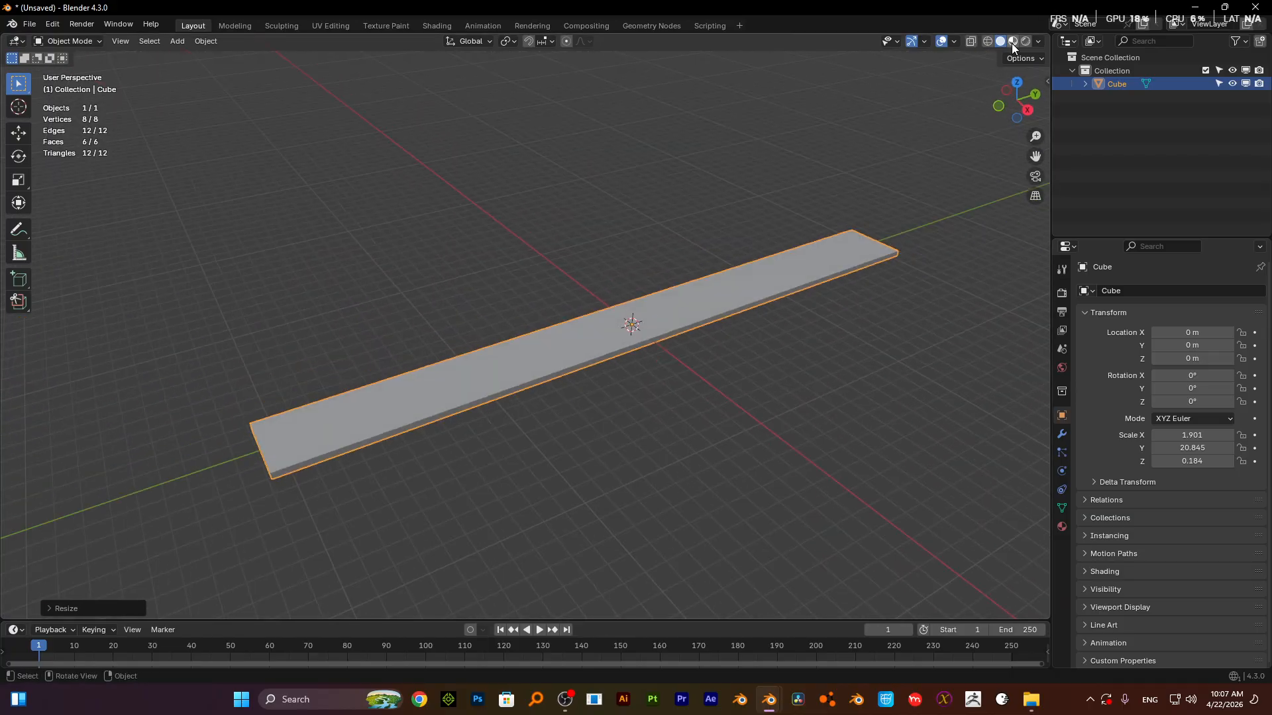
{"action": "scroll", "coordinate": [633, 328], "scroll_direction": "up", "scroll_amount": 2}
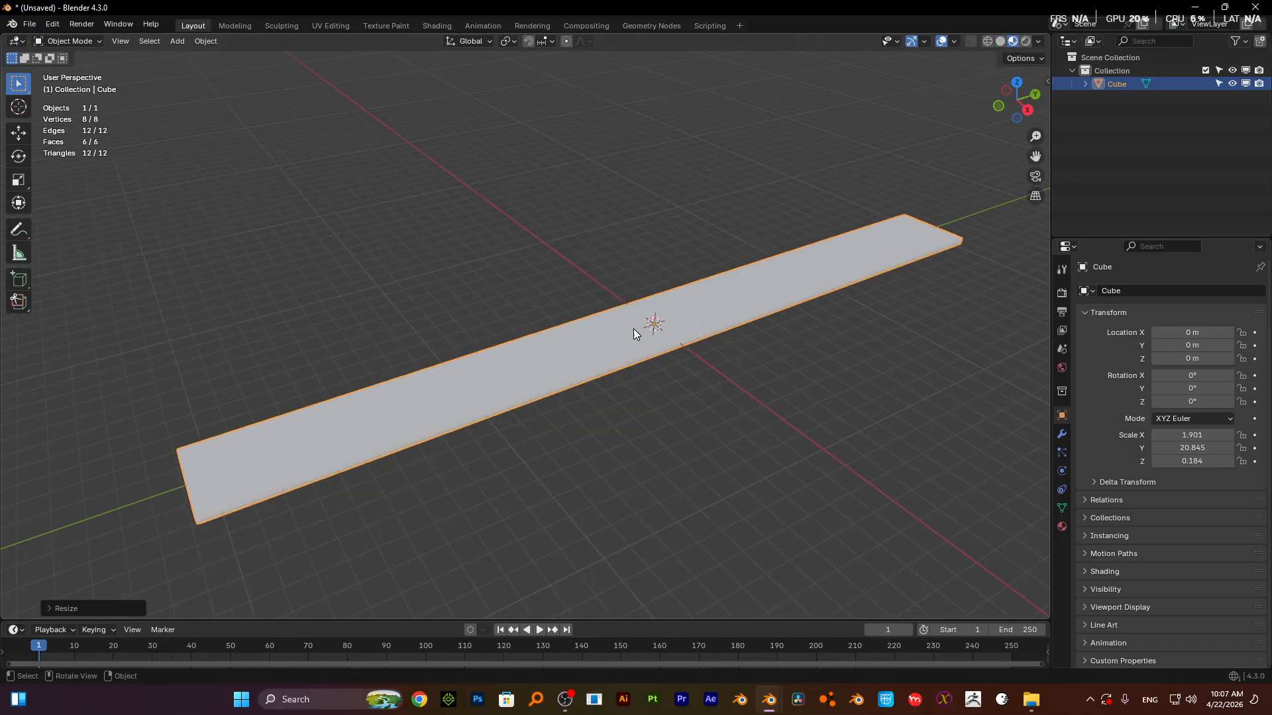
{"action": "mouse_move", "coordinate": [633, 338]}
{"action": "middle_mouse_down", "text": "shift"}
{"action": "mouse_move", "coordinate": [603, 269]}
{"action": "mouse_move", "coordinate": [525, 256]}
{"action": "middle_mouse_up", "text": "shift"}
{"action": "scroll", "coordinate": [593, 270], "scroll_direction": "down", "scroll_amount": 5}
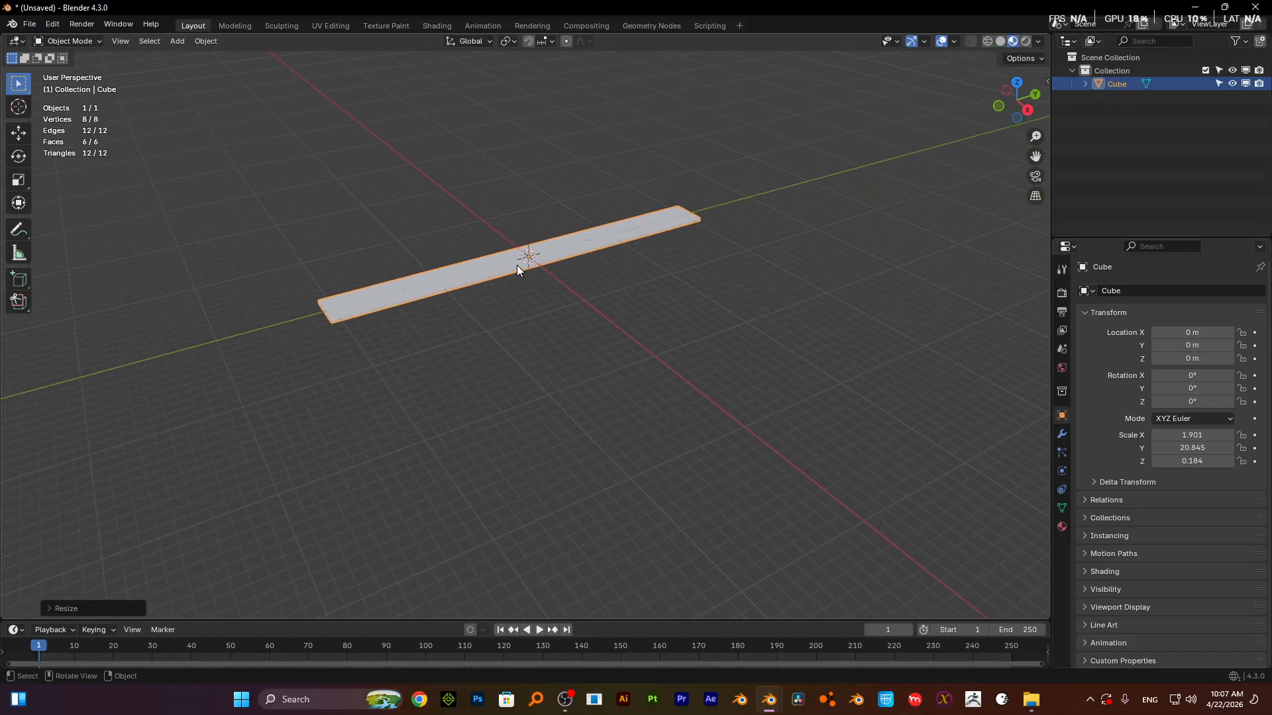
{"action": "scroll", "coordinate": [497, 295], "scroll_direction": "down", "scroll_amount": 2}
{"action": "scroll", "coordinate": [497, 296], "scroll_direction": "up", "scroll_amount": 3}
{"action": "left_click_drag", "start_coordinate": [497, 296], "coordinate": [514, 292]}
{"action": "middle_click_drag", "start_coordinate": [514, 292], "coordinate": [480, 332]}
{"action": "left_click", "coordinate": [431, 273]}
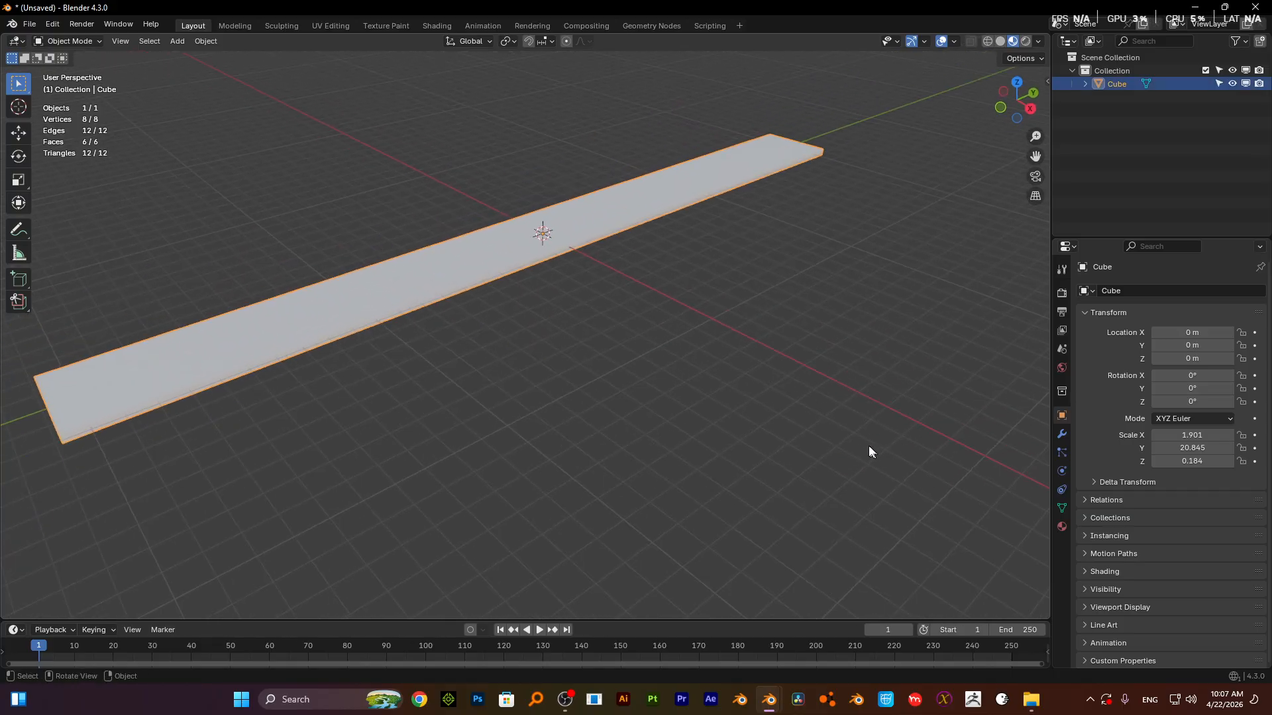
- Delete the plank and switch the Asset Management add-on's library to Russion Animal Pack
{"action": "key", "text": "n"}
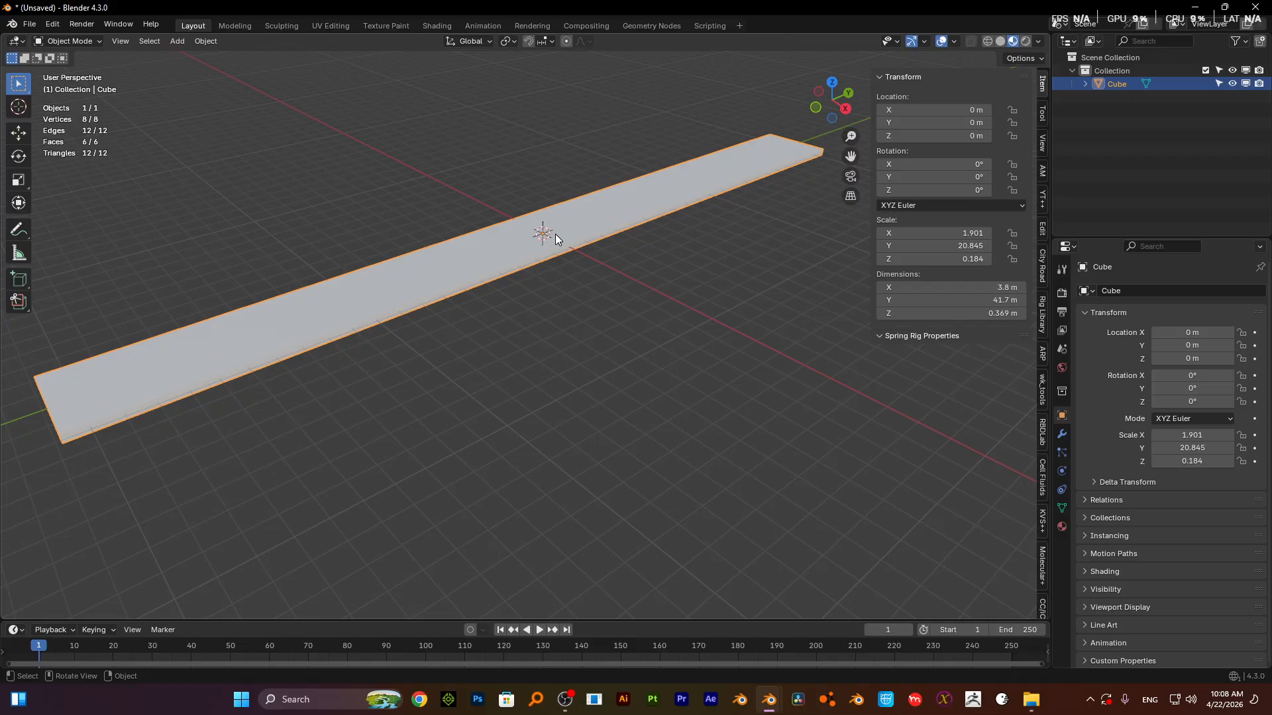
{"action": "key", "text": "Delete"}
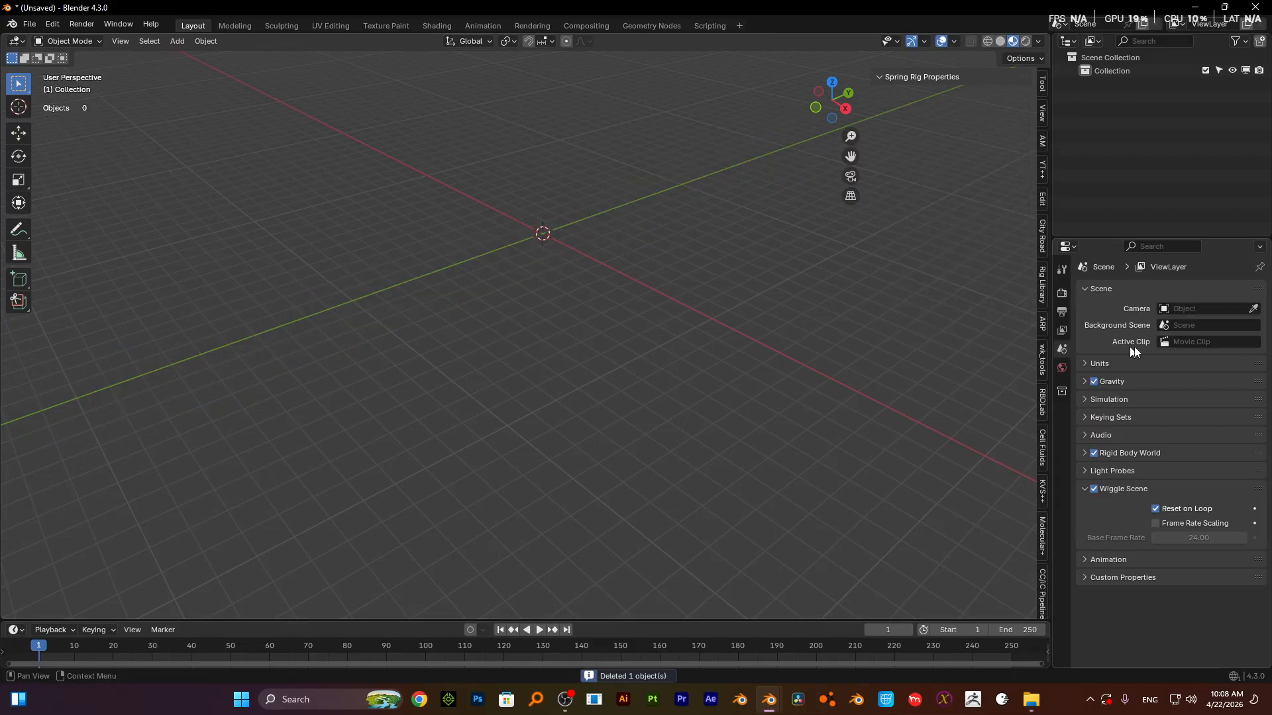
{"action": "left_click", "coordinate": [1042, 139]}
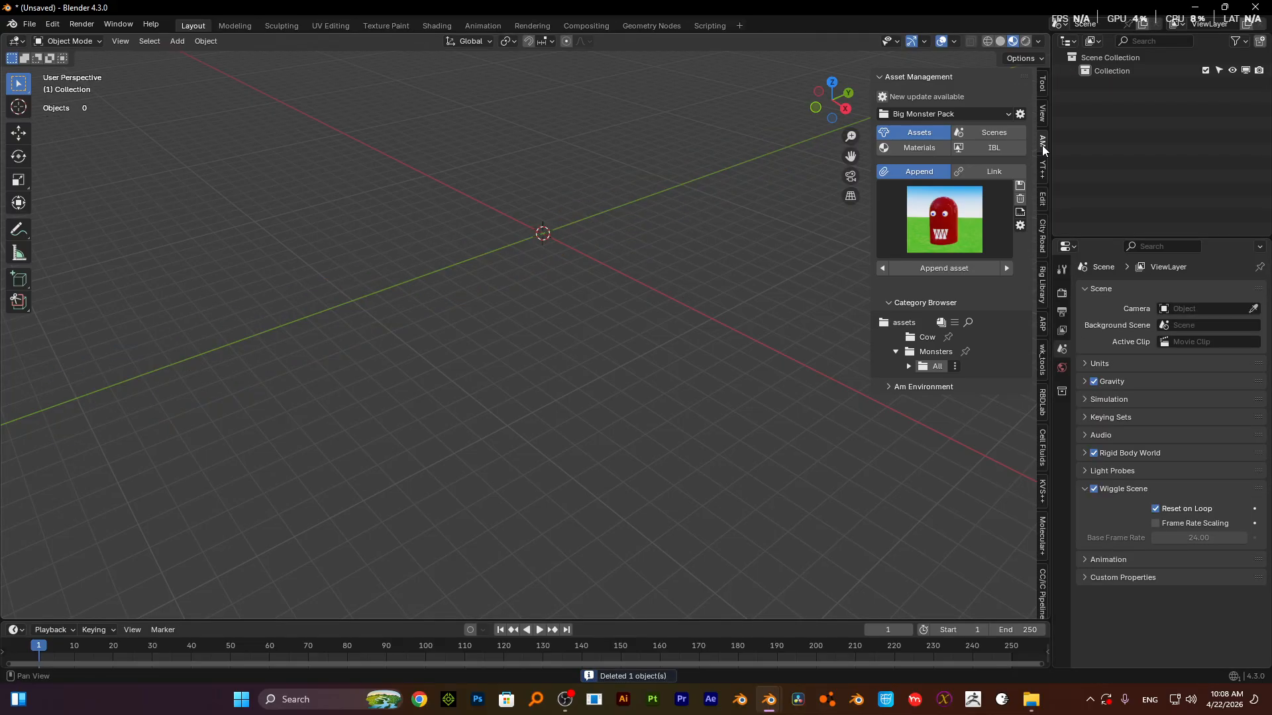
{"action": "left_click", "coordinate": [912, 115]}
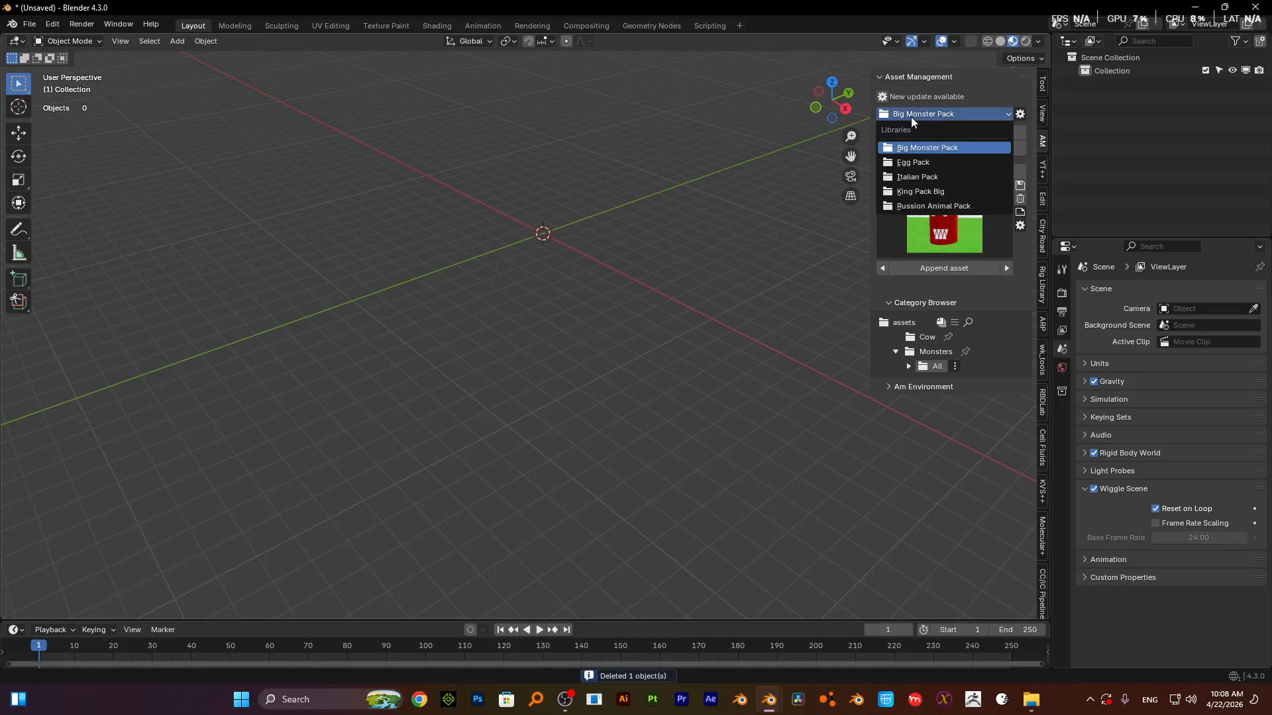
{"action": "left_click", "coordinate": [914, 206]}
- Expand the Animal category of the asset library and browse its asset thumbnails
{"action": "scroll", "coordinate": [954, 332], "scroll_direction": "down", "scroll_amount": 1}
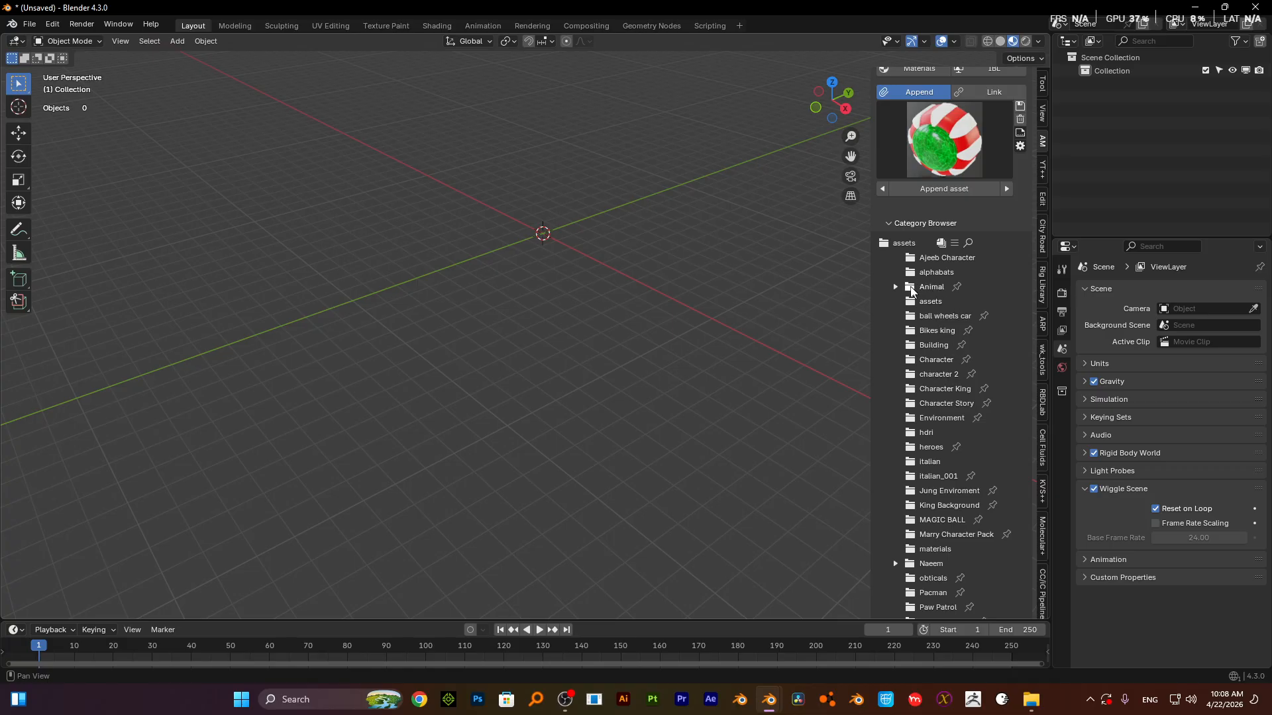
{"action": "left_click", "coordinate": [896, 287]}
{"action": "left_click", "coordinate": [932, 288]}
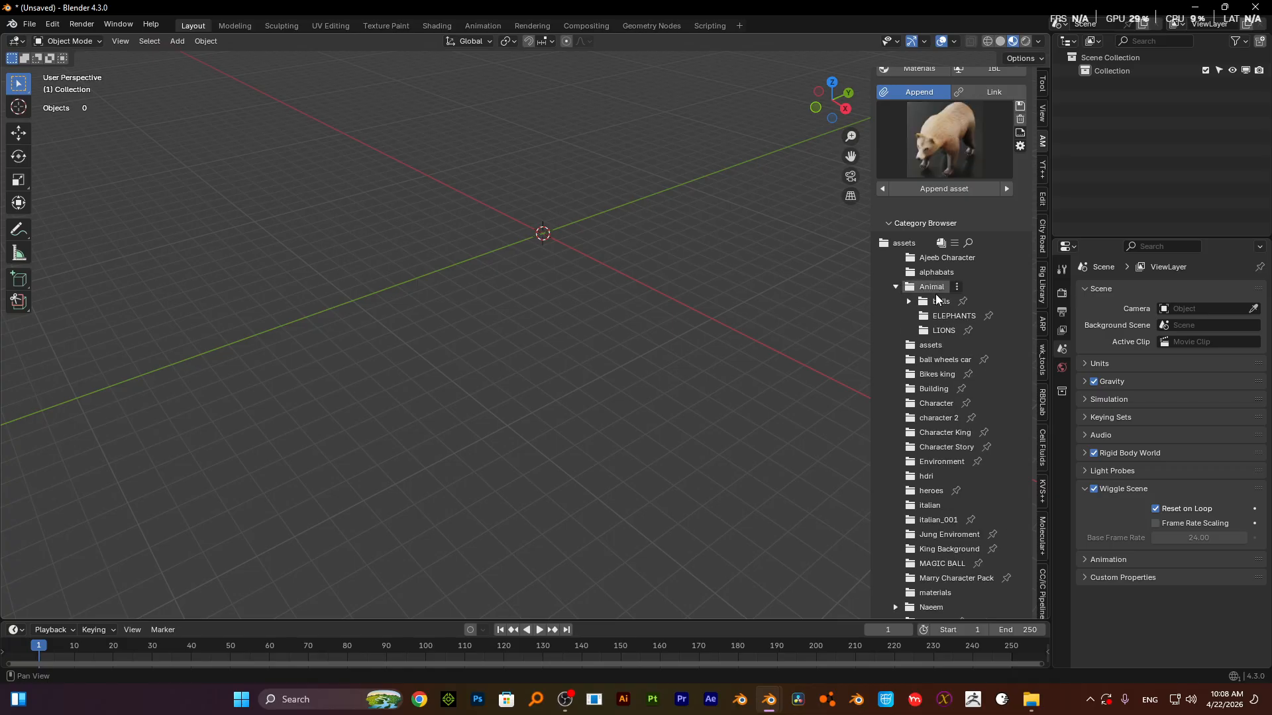
{"action": "left_click", "coordinate": [943, 146]}
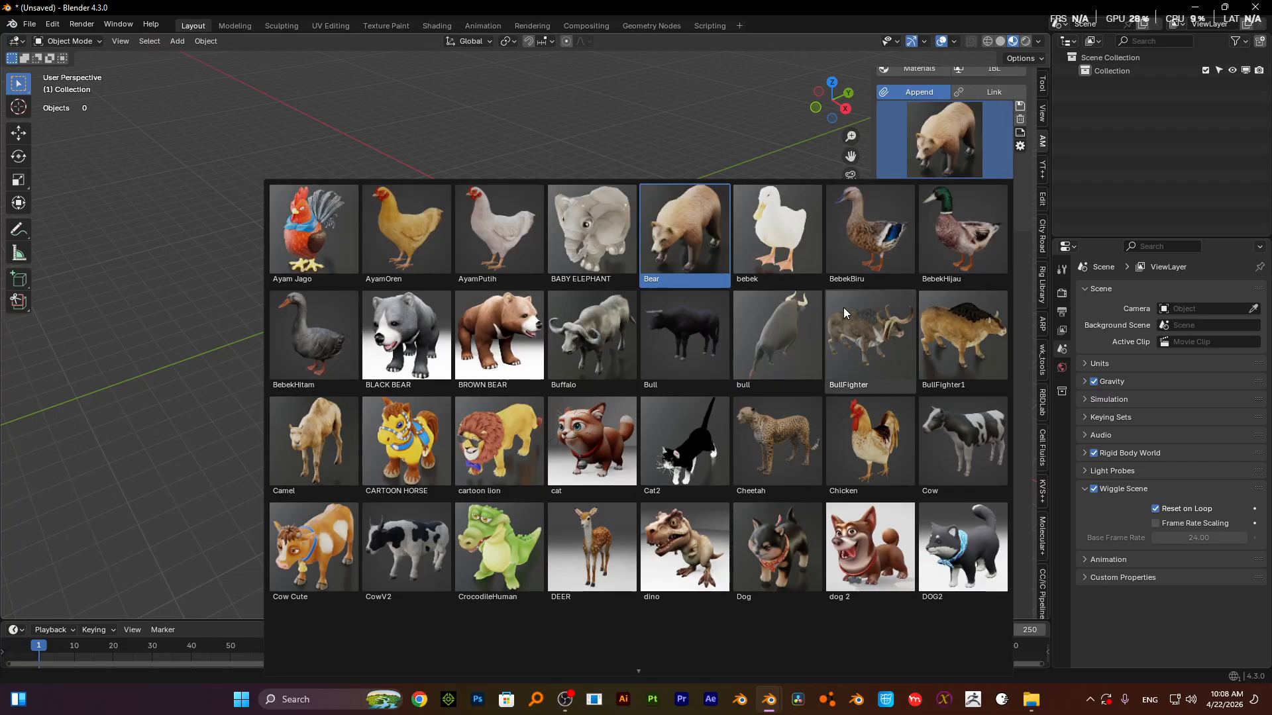
{"action": "left_click", "coordinate": [926, 139]}
- Append the Cute Cow asset from the bulls subcategory to the scene
{"action": "left_click", "coordinate": [909, 303]}
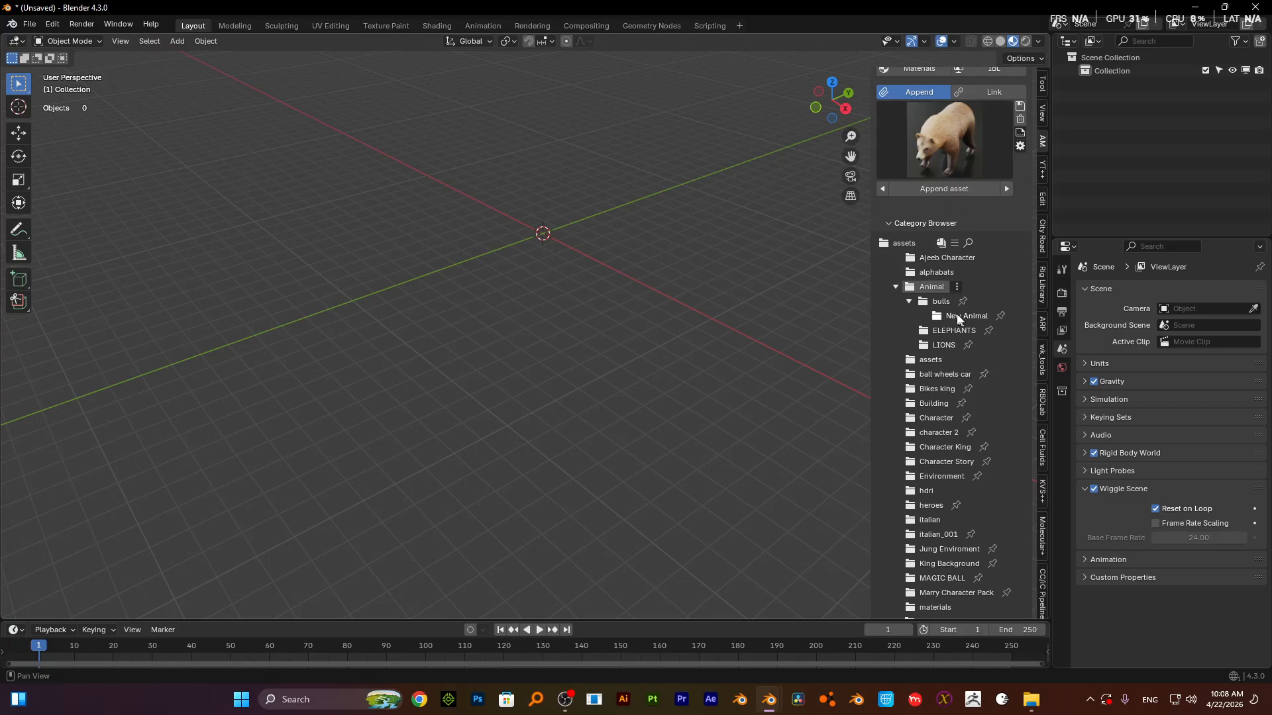
{"action": "left_click", "coordinate": [950, 303]}
{"action": "left_click", "coordinate": [941, 127]}
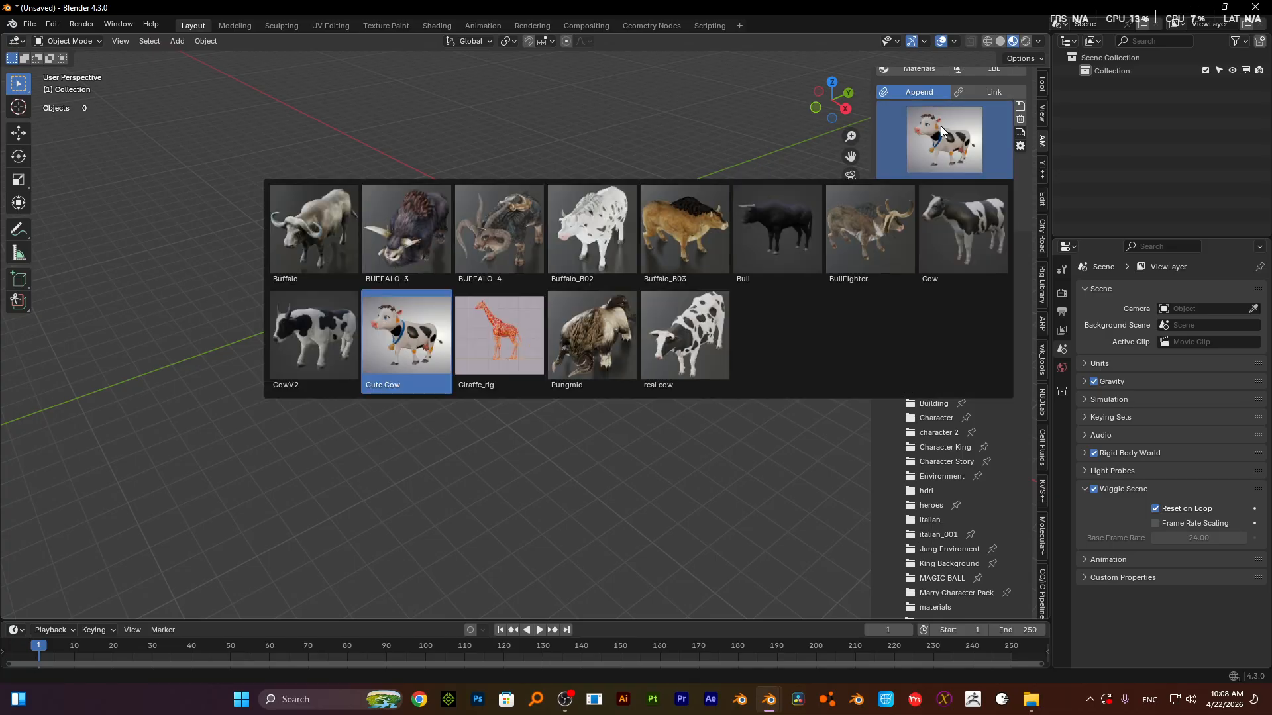
{"action": "left_click", "coordinate": [406, 332]}
{"action": "scroll", "coordinate": [515, 316], "scroll_direction": "down", "scroll_amount": 5}
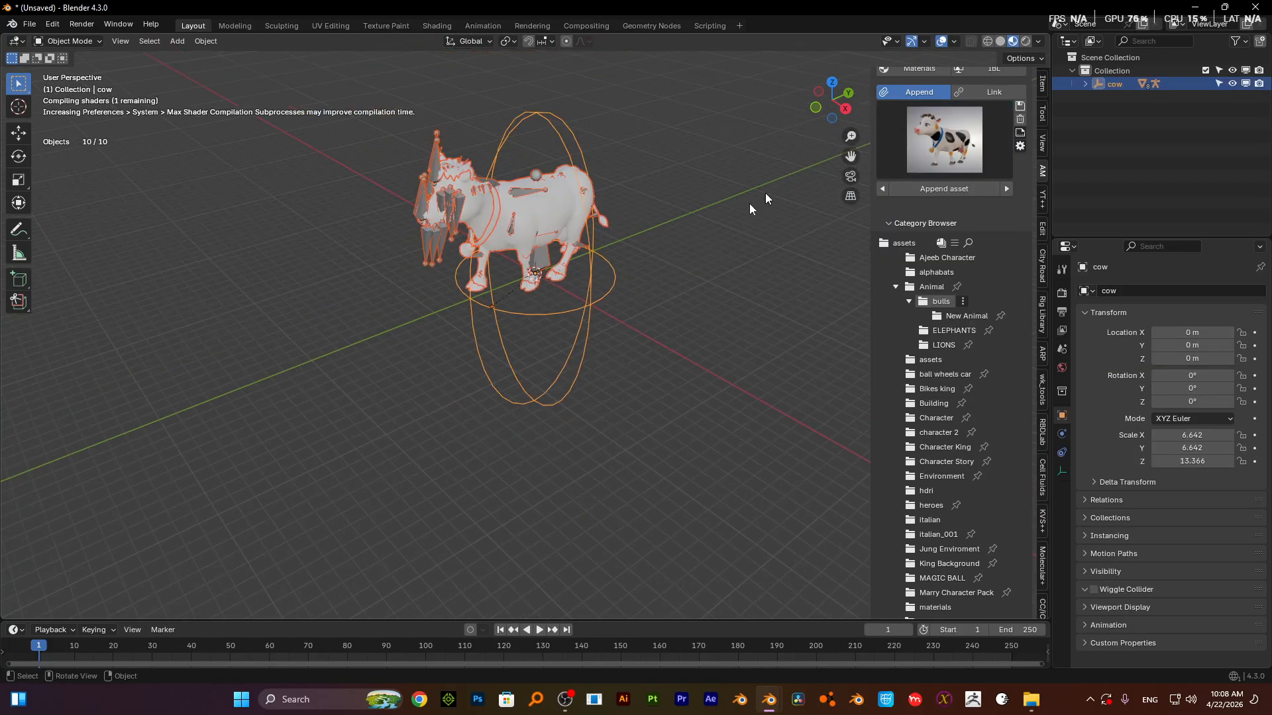
- Hide the cow's armature and select the cow's body mesh
{"action": "middle_click_drag", "start_coordinate": [753, 204], "coordinate": [478, 316]}
{"action": "left_click", "coordinate": [478, 316]}
{"action": "key", "text": "Delete"}
{"action": "left_click", "coordinate": [573, 348]}
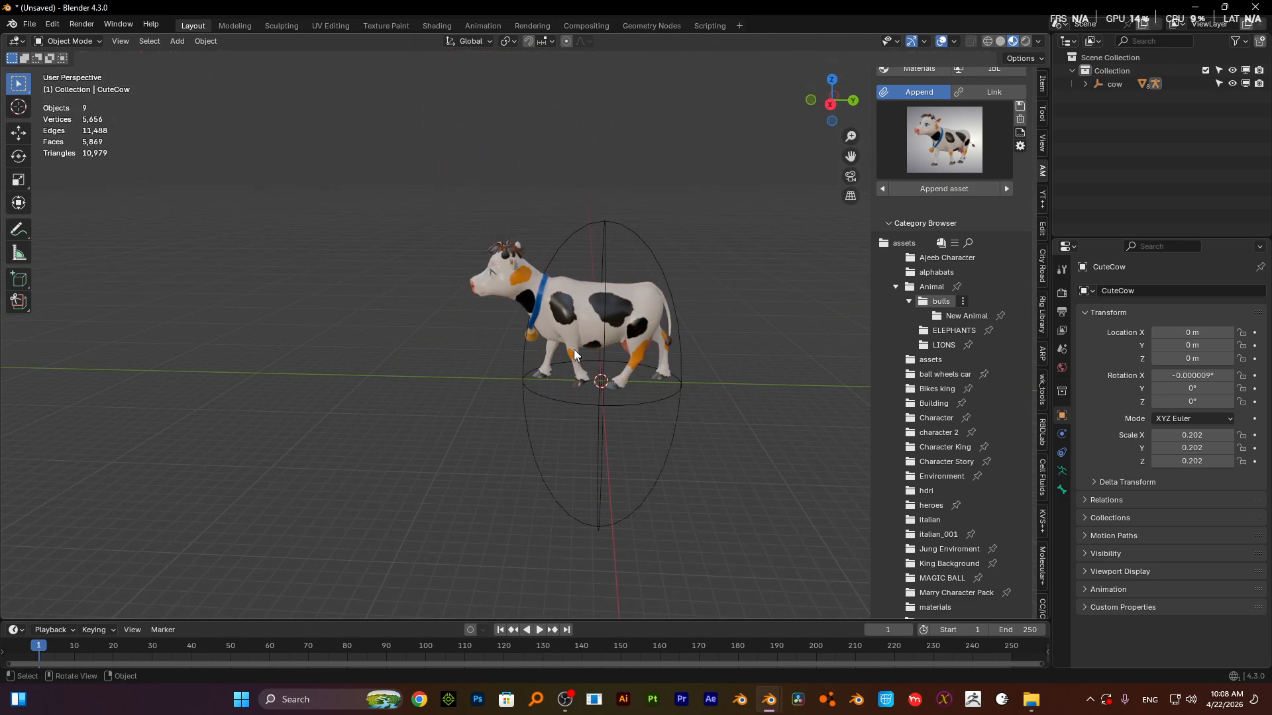
{"action": "scroll", "coordinate": [589, 288], "scroll_direction": "up", "scroll_amount": 3}
{"action": "scroll", "coordinate": [588, 288], "scroll_direction": "down", "scroll_amount": 2}
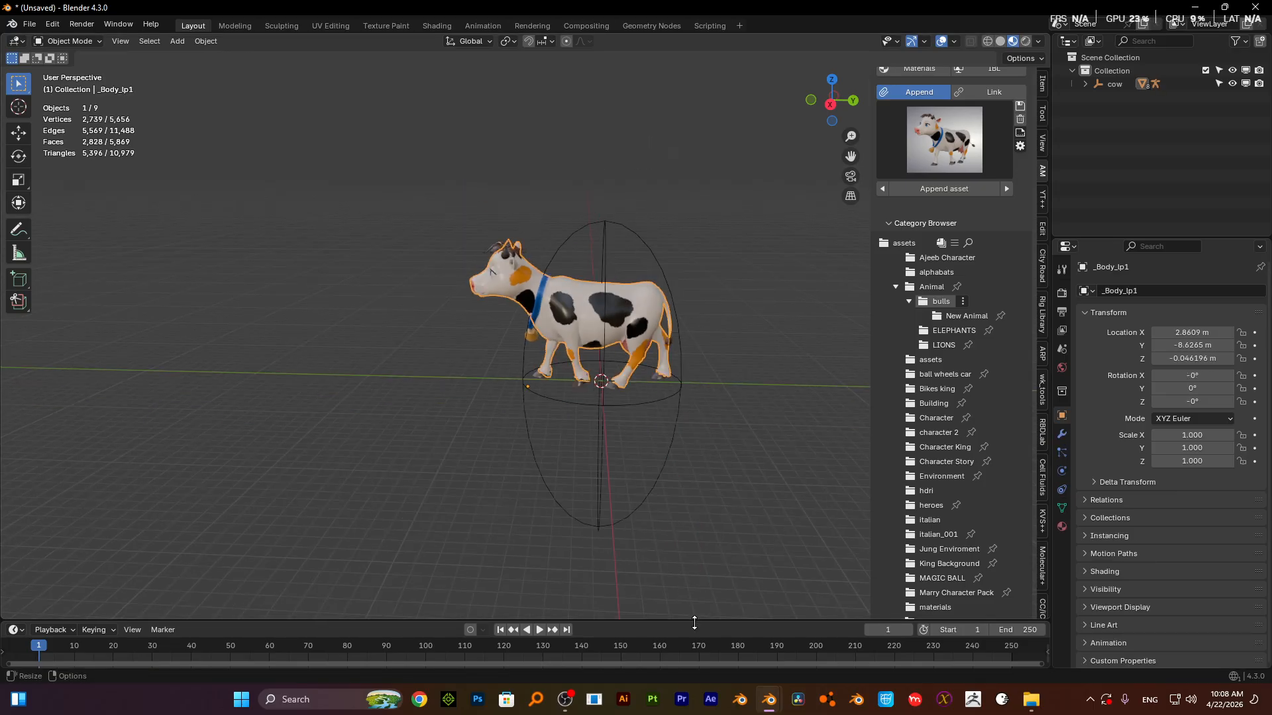
- Enlarge the timeline area below the viewport and turn it into a Shader Editor
{"action": "left_click_drag", "start_coordinate": [692, 620], "coordinate": [687, 406]}
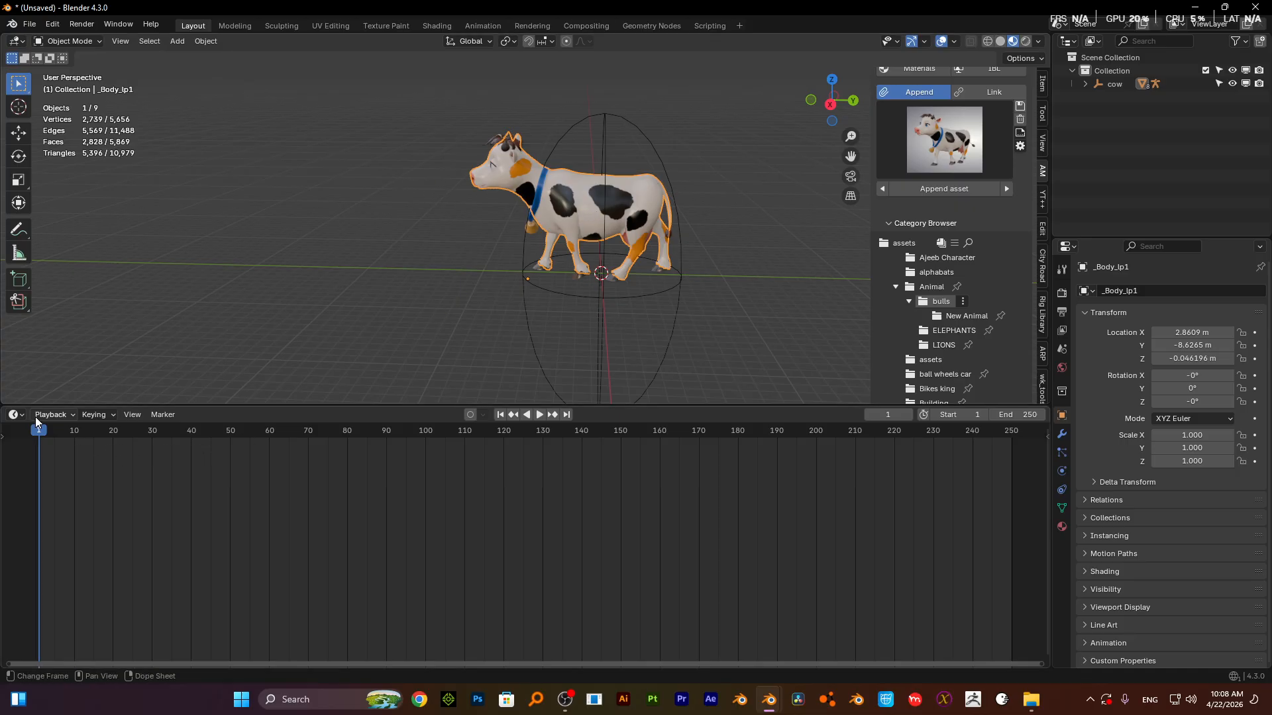
{"action": "left_click", "coordinate": [16, 415]}
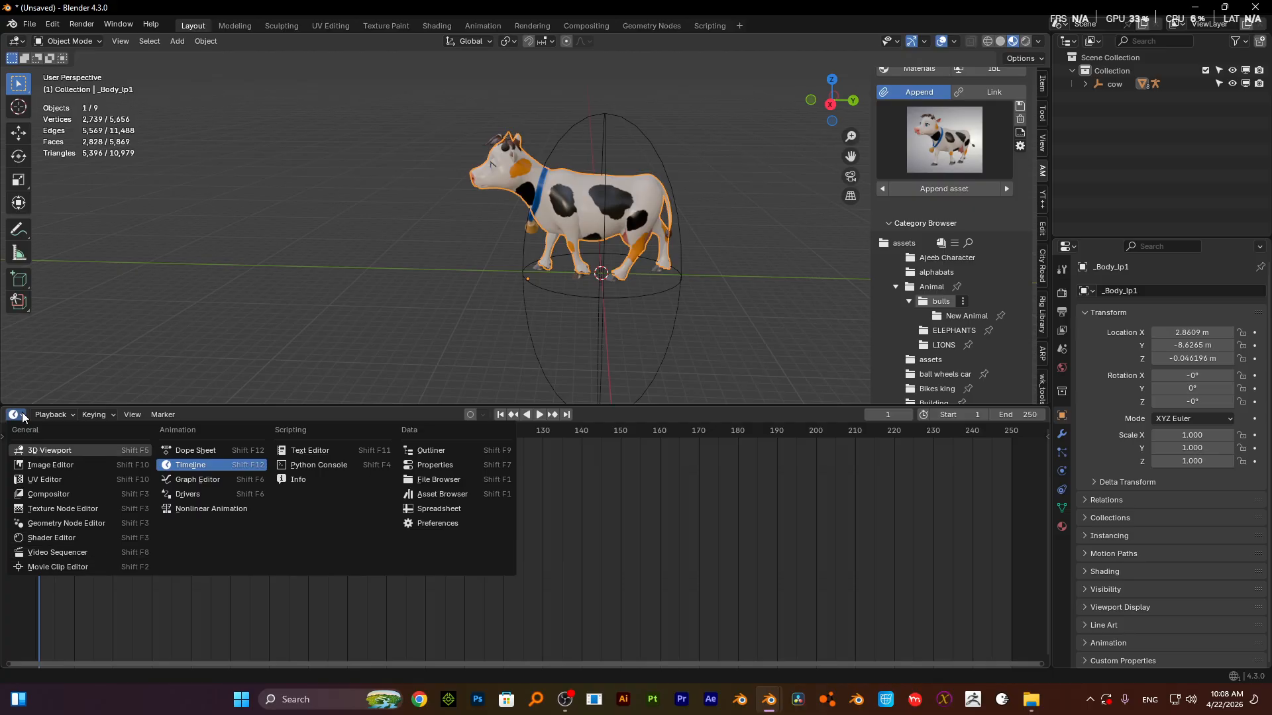
{"action": "left_click", "coordinate": [21, 414]}
{"action": "left_click", "coordinate": [22, 414]}
{"action": "left_click", "coordinate": [49, 539]}
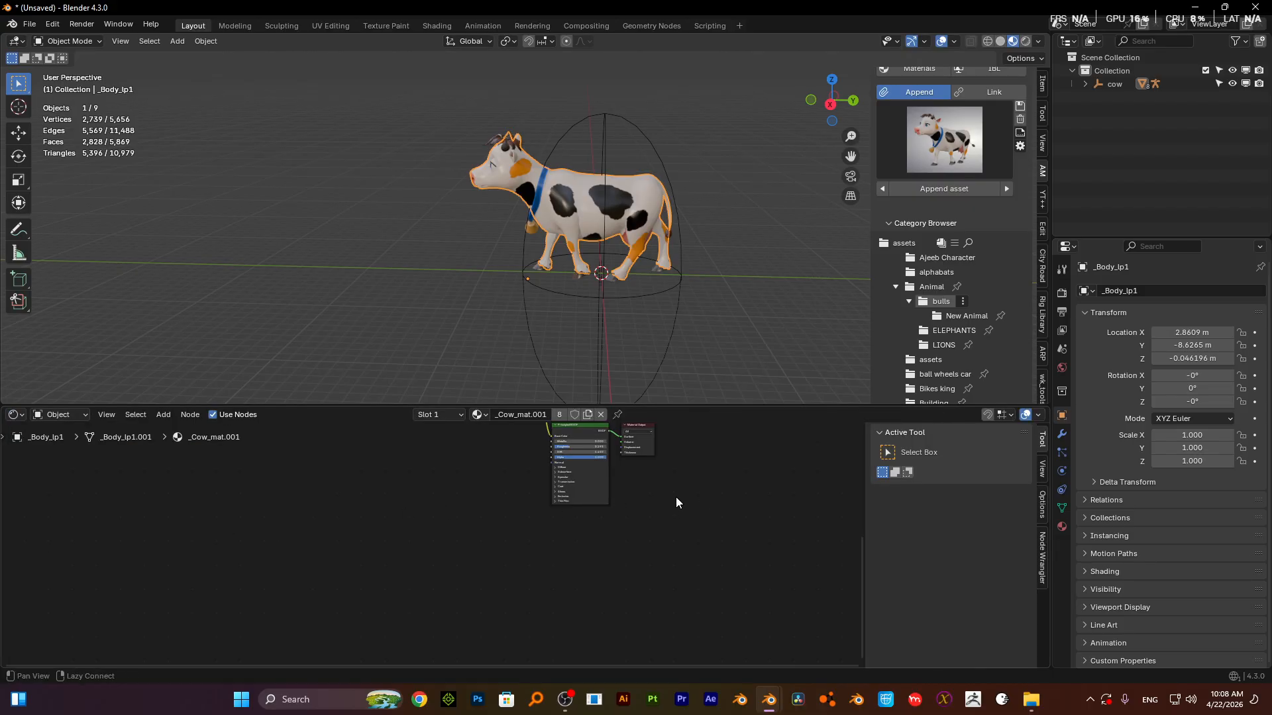
- Maximize the Shader Editor and align the cow's image texture node beside the Principled BSDF node
{"action": "left_click_drag", "start_coordinate": [676, 497], "coordinate": [662, 580], "text": "alt"}
{"action": "scroll", "coordinate": [644, 514], "scroll_direction": "up", "scroll_amount": 2}
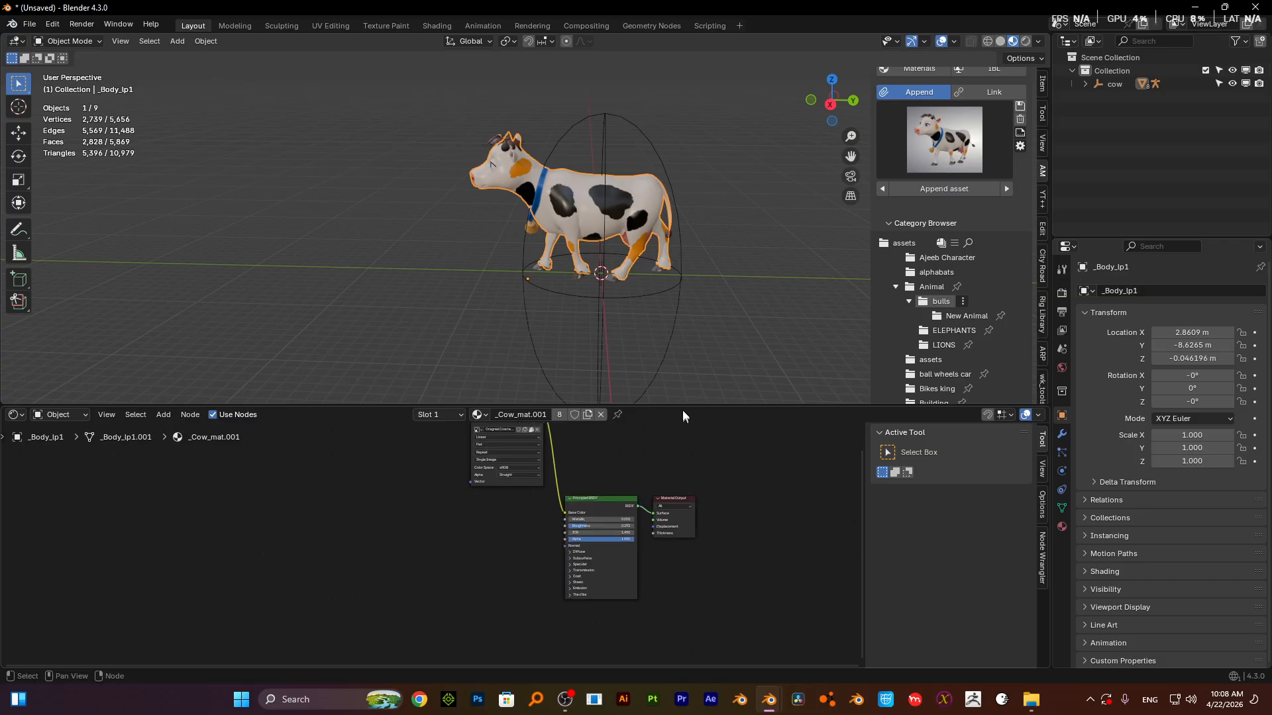
{"action": "key", "text": "ctrl+space"}
{"action": "scroll", "coordinate": [685, 345], "scroll_direction": "up", "scroll_amount": 2}
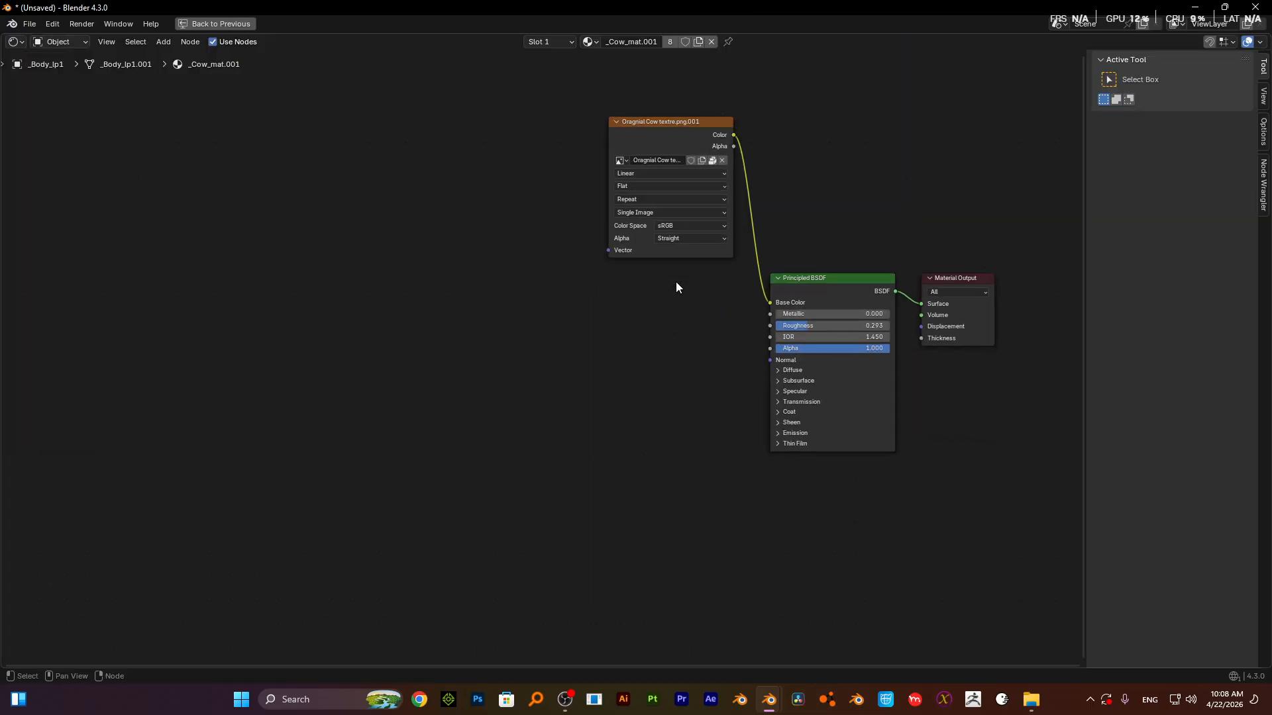
{"action": "left_click_drag", "start_coordinate": [675, 281], "coordinate": [434, 415], "text": "alt"}
{"action": "left_click", "coordinate": [598, 398]}
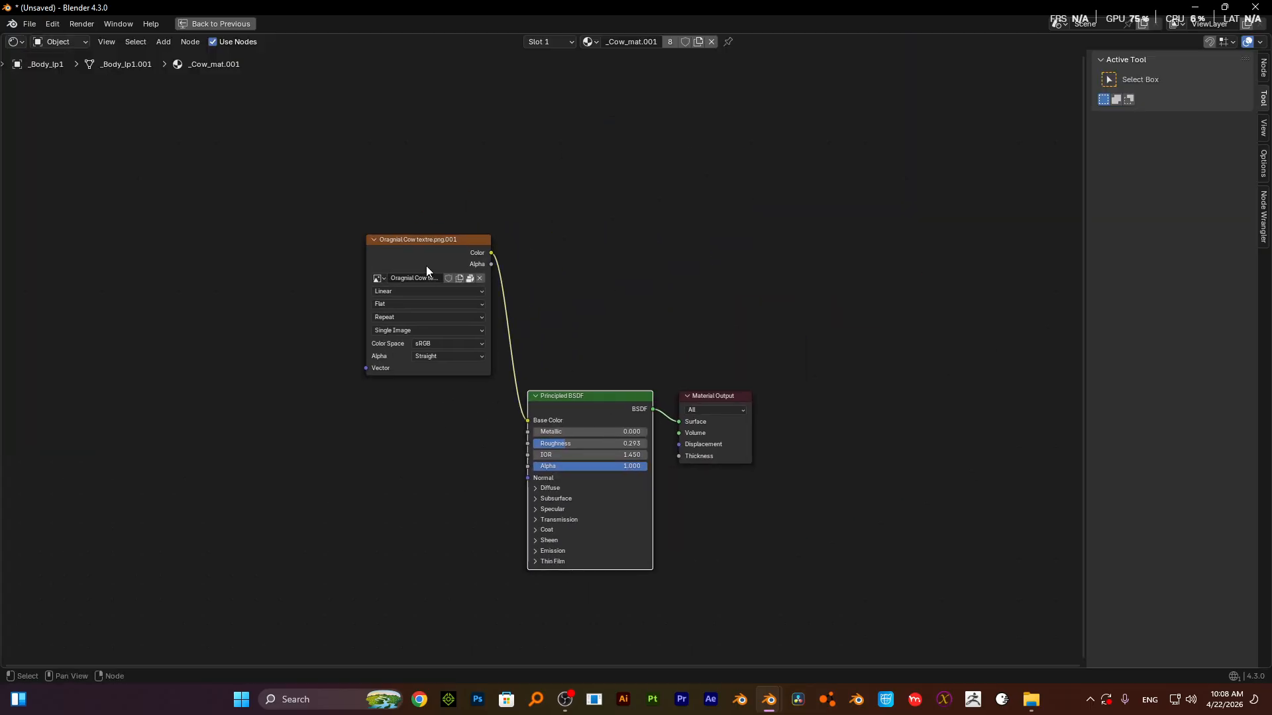
{"action": "left_click_drag", "start_coordinate": [419, 242], "coordinate": [421, 399]}
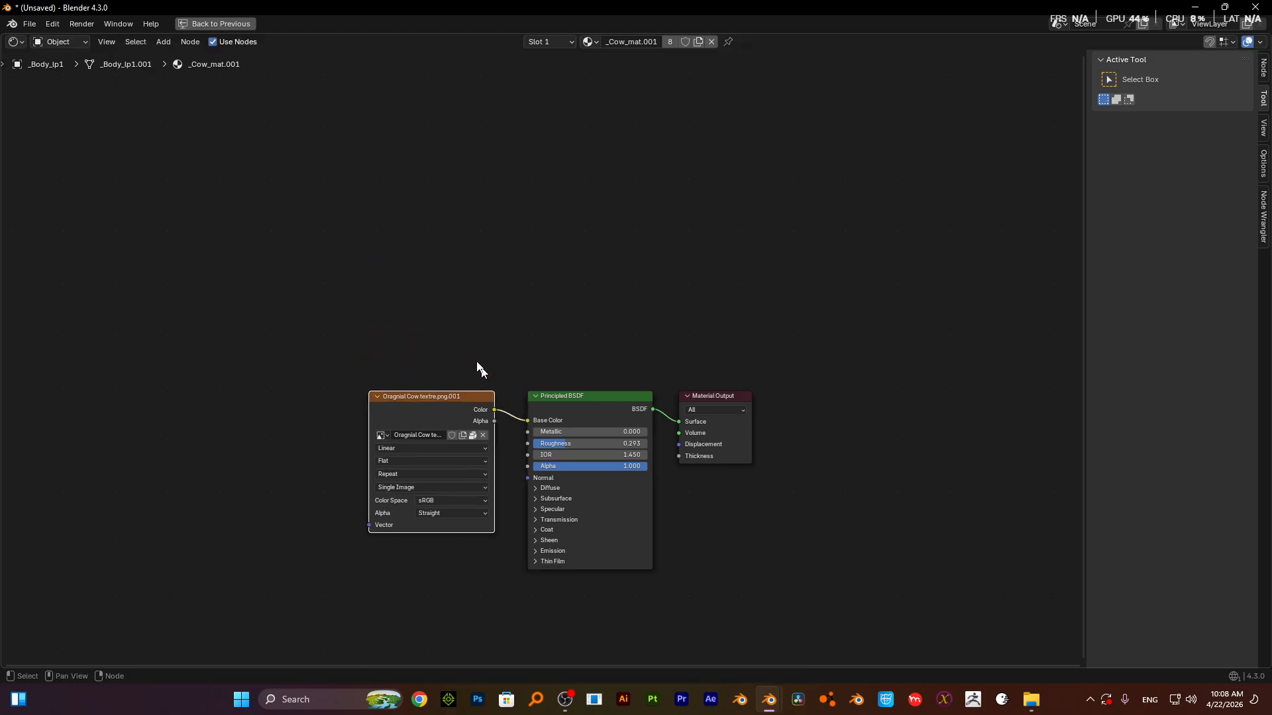
- Move the image texture and Principled BSDF nodes away from the Material Output and place a duplicate pair above them
{"action": "left_click_drag", "start_coordinate": [412, 324], "coordinate": [562, 451]}
{"action": "left_click_drag", "start_coordinate": [549, 405], "coordinate": [378, 489]}
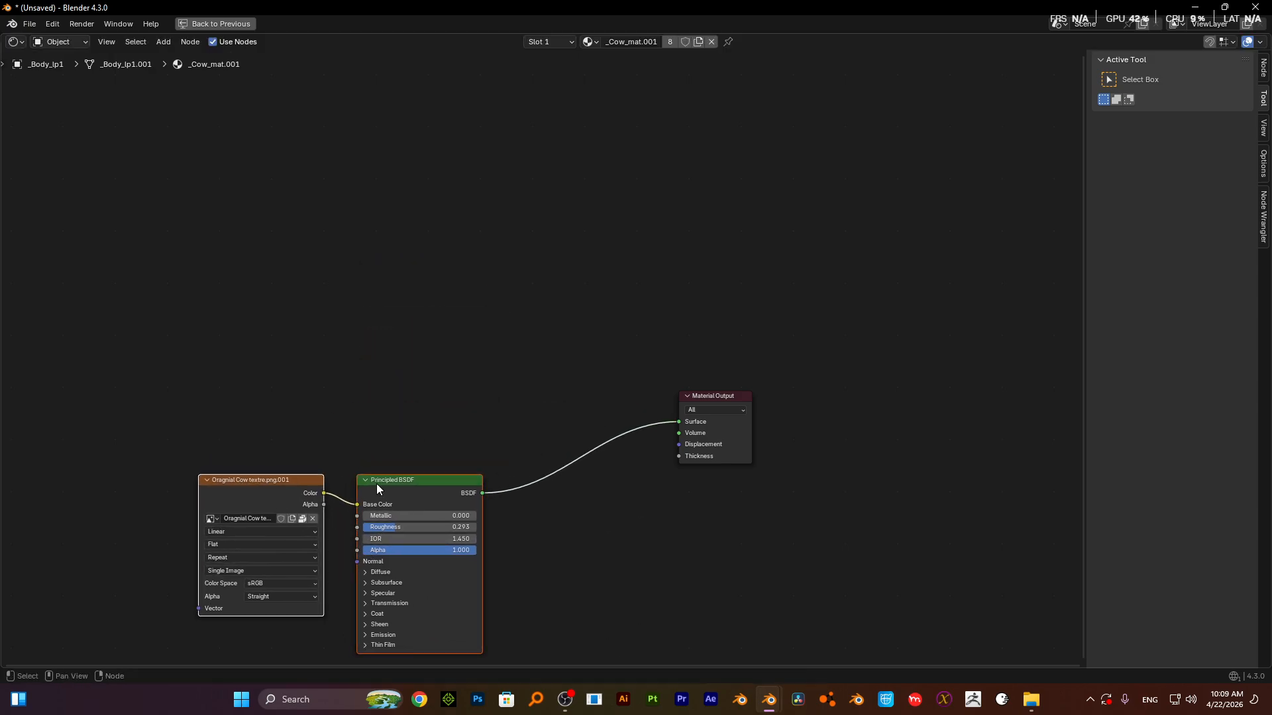
{"action": "key", "text": "shift+d"}
{"action": "left_click", "coordinate": [369, 258]}
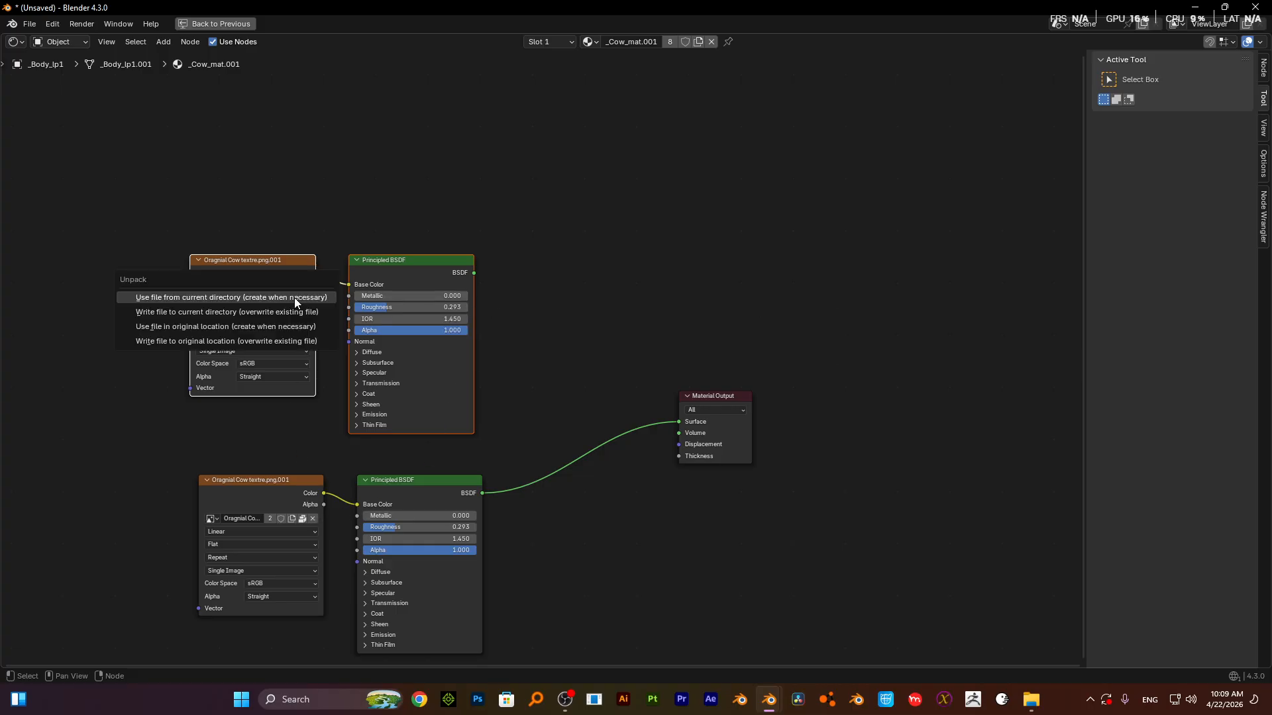
- Replace the duplicated texture node's image with CY.png from E:\download data\Animals Texture 2026\Cow\
{"action": "left_click", "coordinate": [304, 296]}
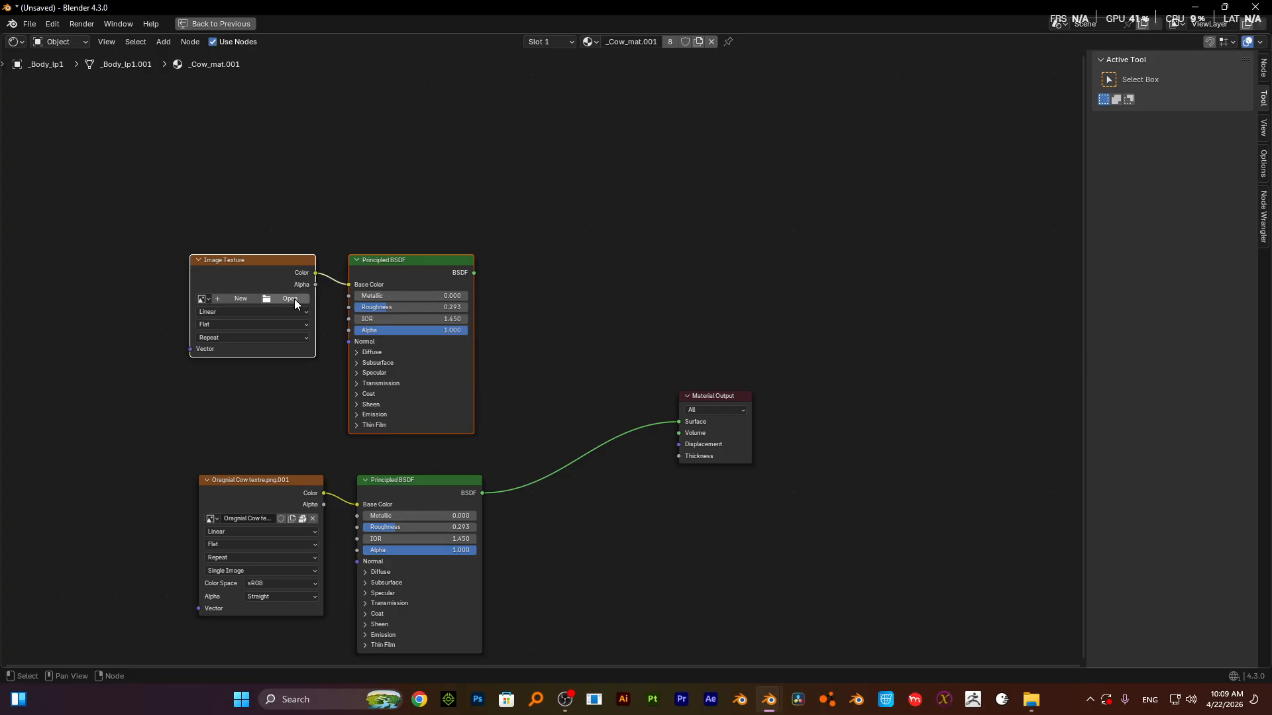
{"action": "left_click", "coordinate": [294, 300]}
{"action": "left_click", "coordinate": [667, 190]}
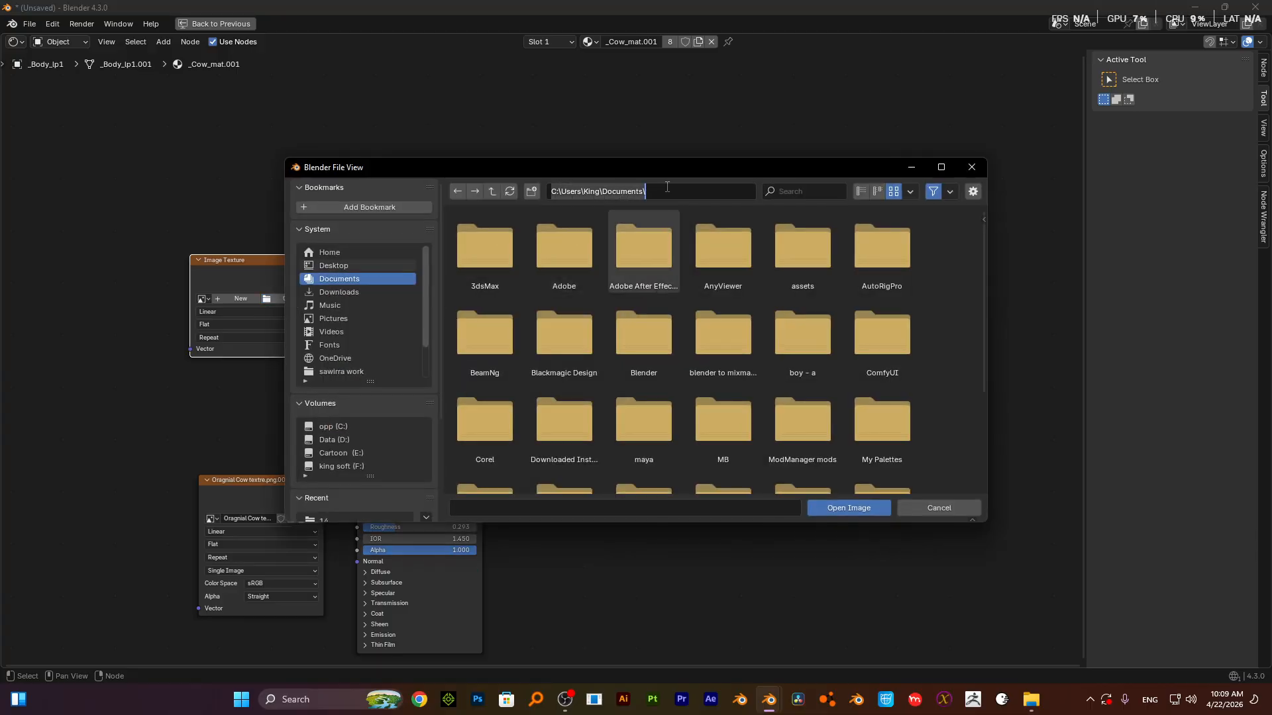
{"action": "type", "text": "E:\\download data\\Animals Texture 2026\\Cow\\"}
{"action": "key", "text": "Return"}
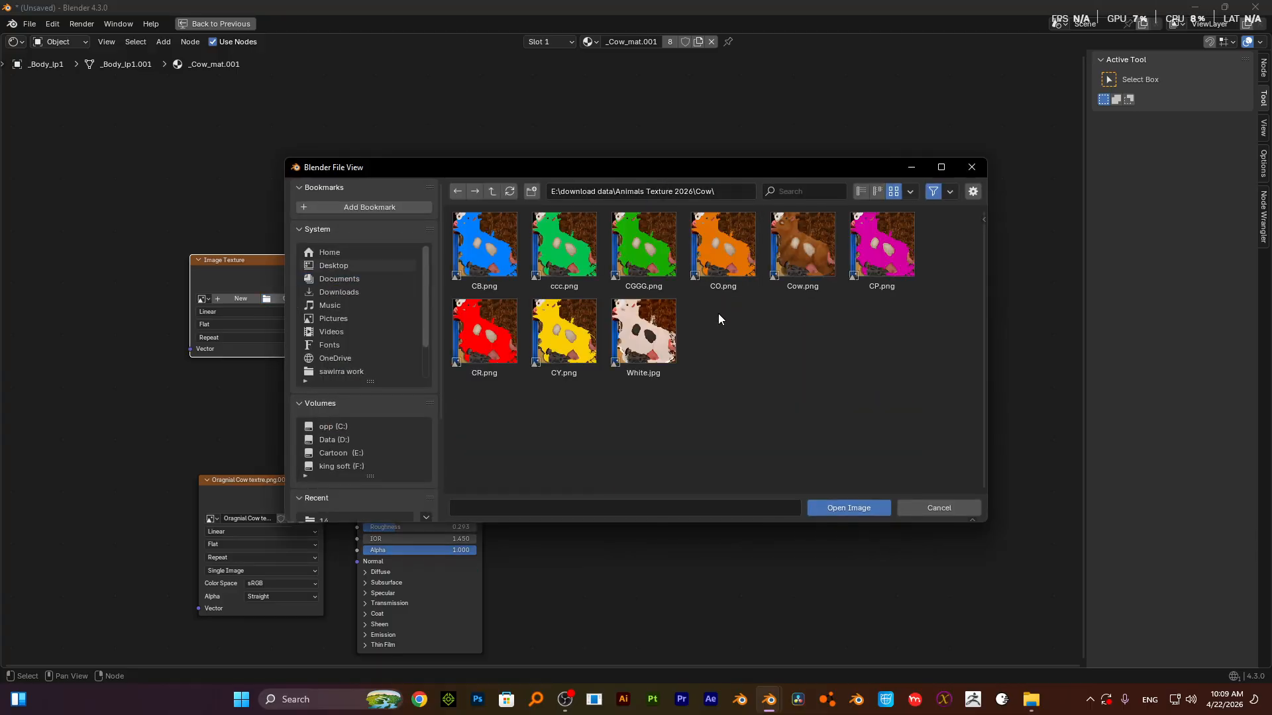
{"action": "double_click", "coordinate": [568, 338]}
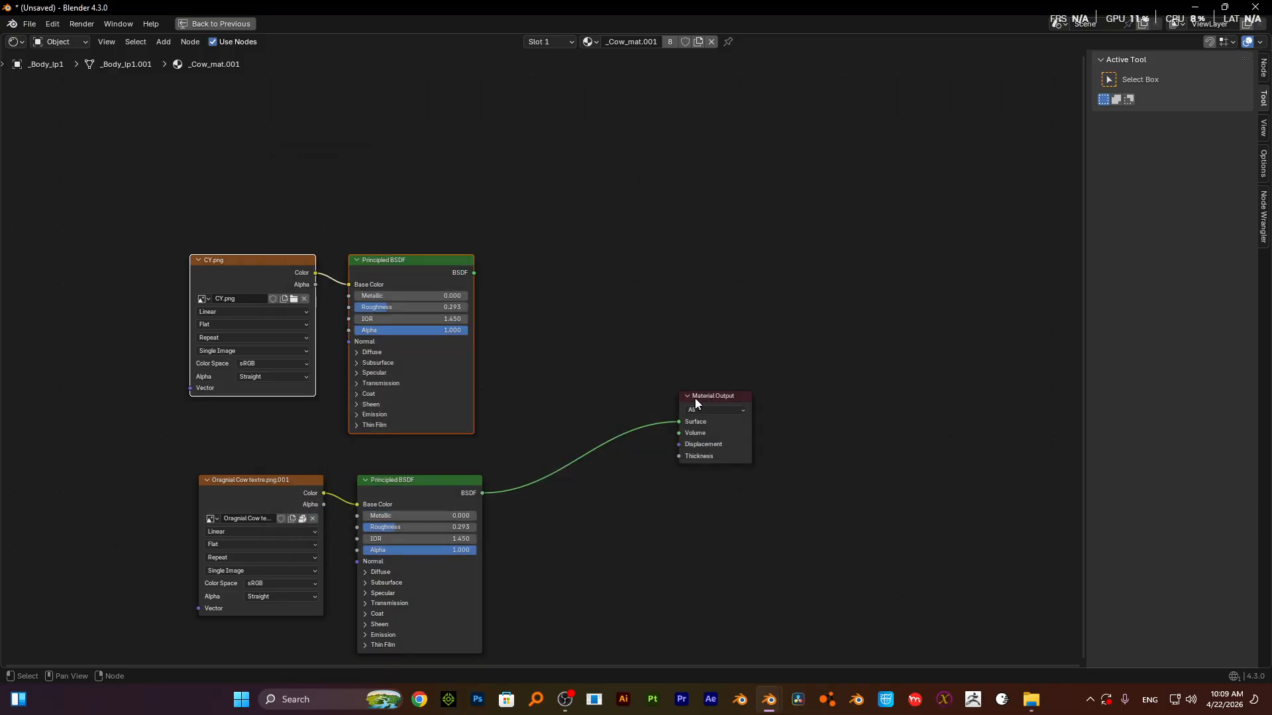
- Move the Material Output node farther away and insert a Mix Shader node into the link leading to its Surface input
{"action": "left_click_drag", "start_coordinate": [696, 402], "coordinate": [761, 334]}
{"action": "scroll", "coordinate": [771, 320], "scroll_direction": "up", "scroll_amount": 2}
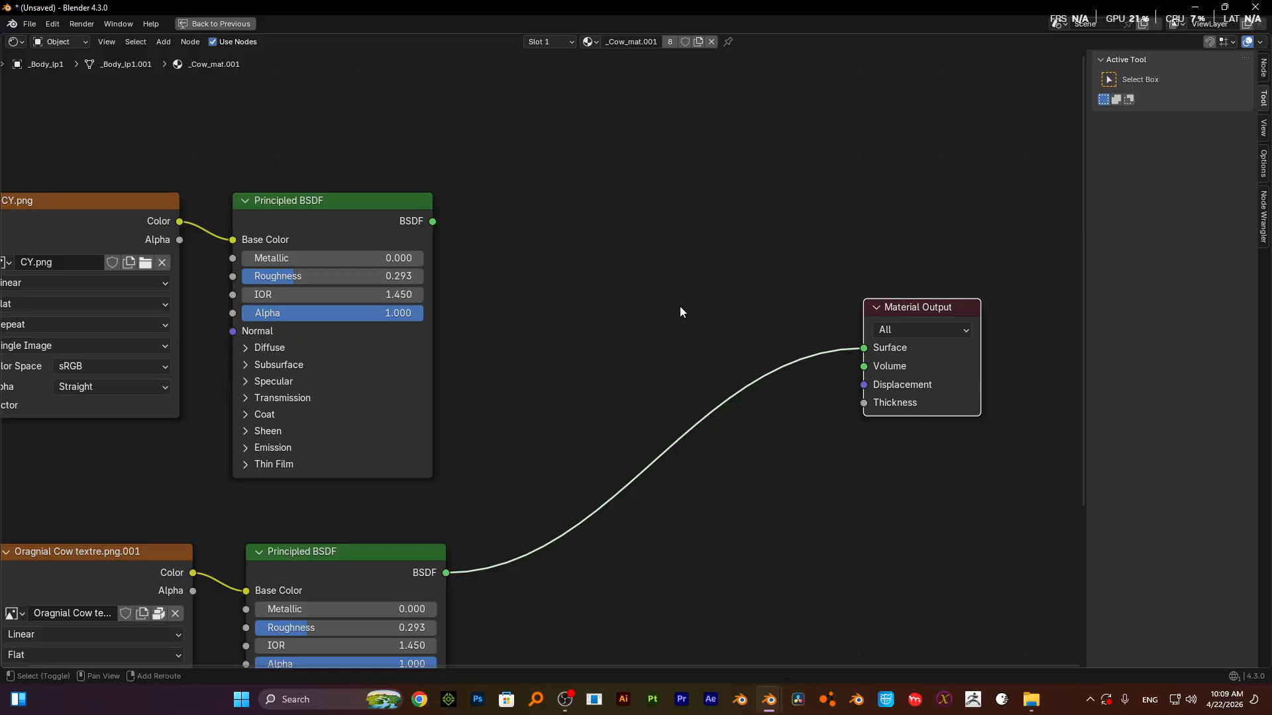
{"action": "key", "text": "shift+a"}
{"action": "left_click", "coordinate": [680, 306]}
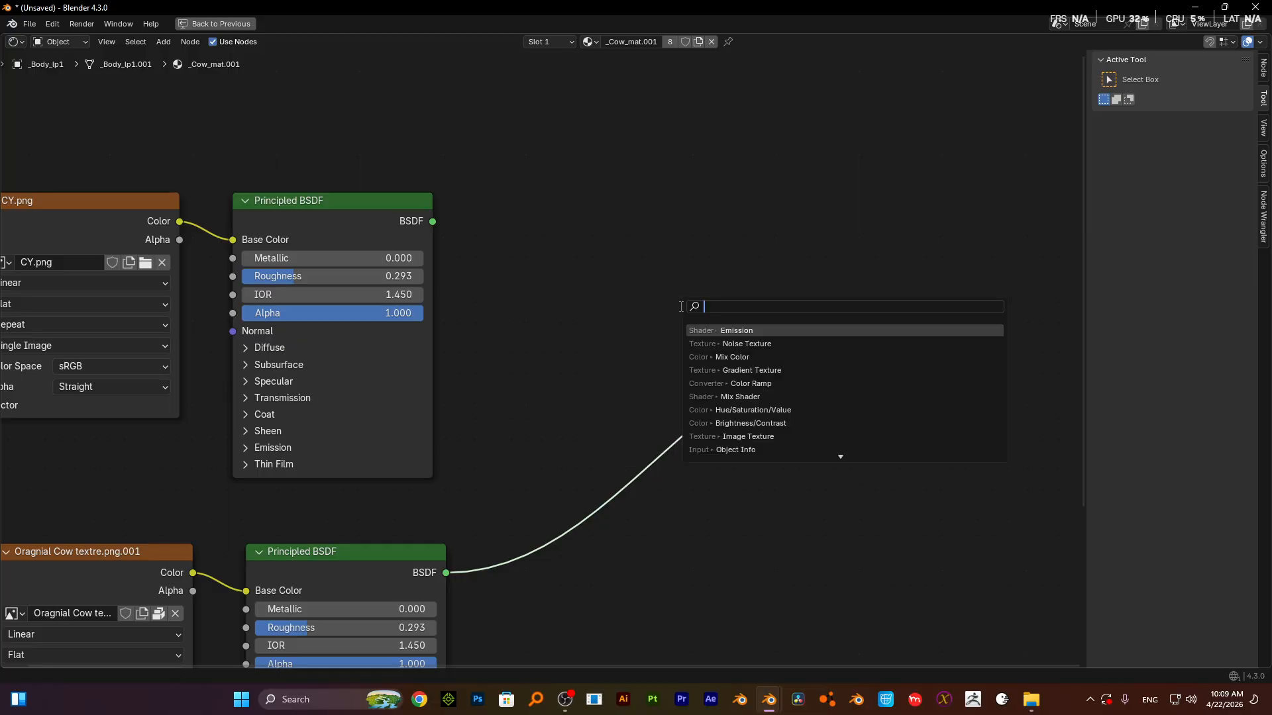
{"action": "type", "text": "mix"}
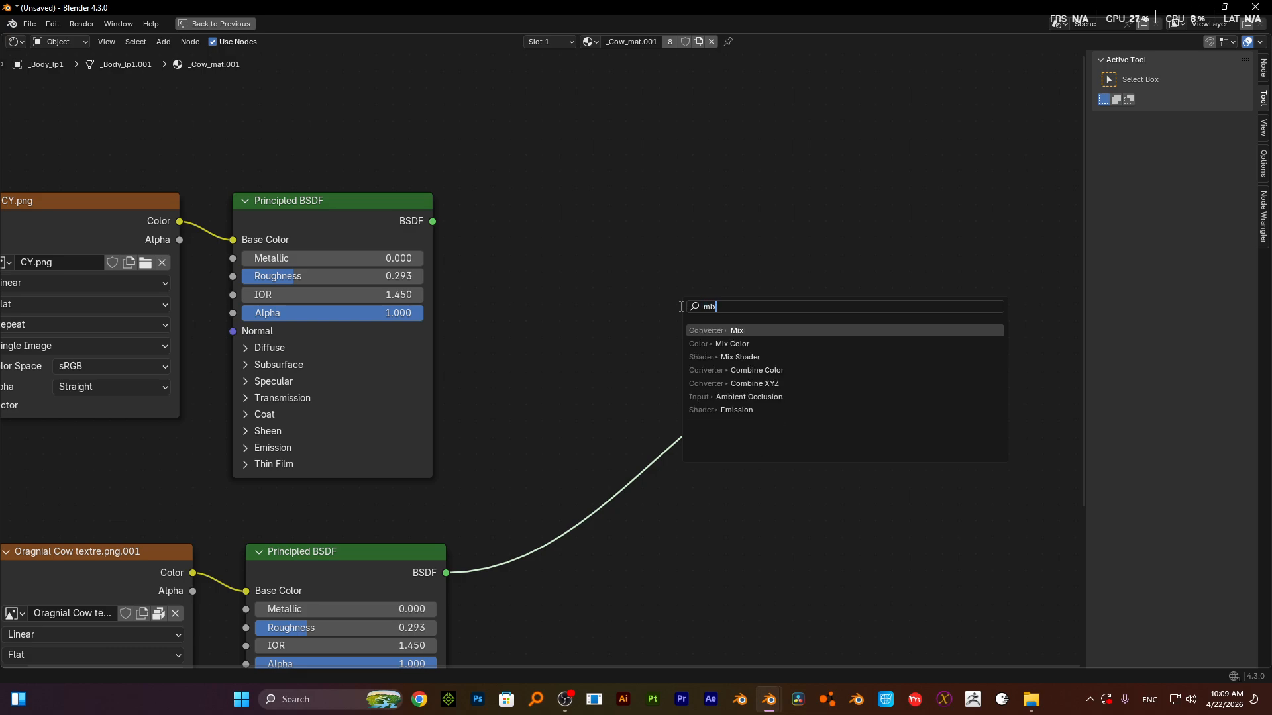
{"action": "key", "text": "Down"}
{"action": "key", "text": "Down"}
{"action": "key", "text": "Return"}
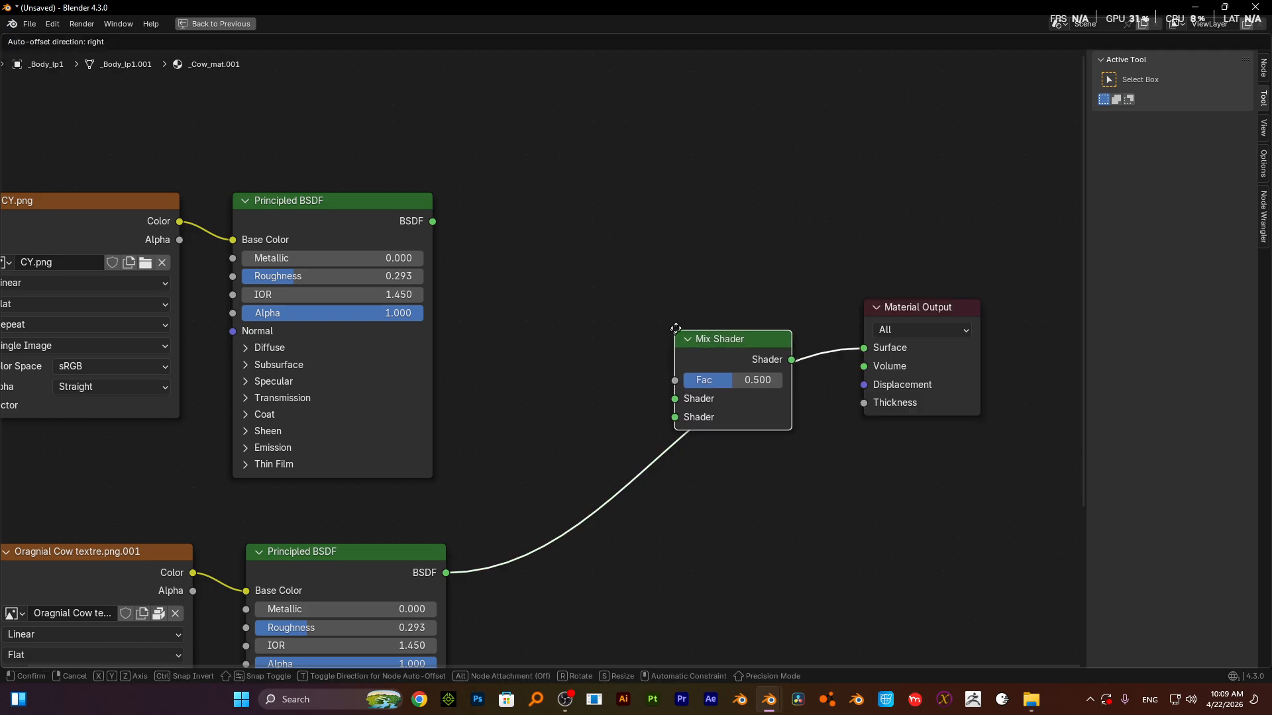
{"action": "left_click", "coordinate": [677, 327]}
- Connect the original texture's Principled BSDF to the Mix Shader's second shader input and the CY.png one to the first
{"action": "left_click_drag", "start_coordinate": [675, 399], "coordinate": [667, 420]}
{"action": "left_click_drag", "start_coordinate": [434, 222], "coordinate": [661, 397]}
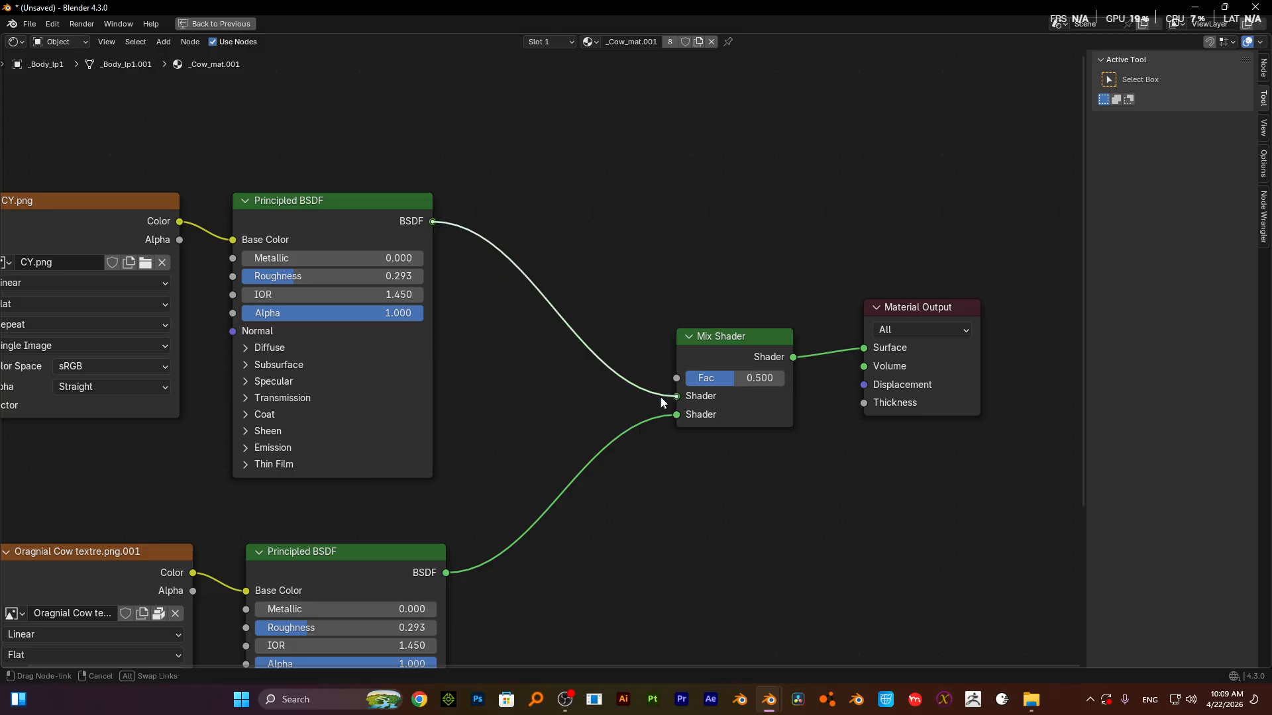
{"action": "scroll", "coordinate": [641, 370], "scroll_direction": "down", "scroll_amount": 1}
- Restore the split layout and try the Mix Shader's factor at 1.000 and 0.000 to compare both textures on the cow
{"action": "key", "text": "ctrl+space"}
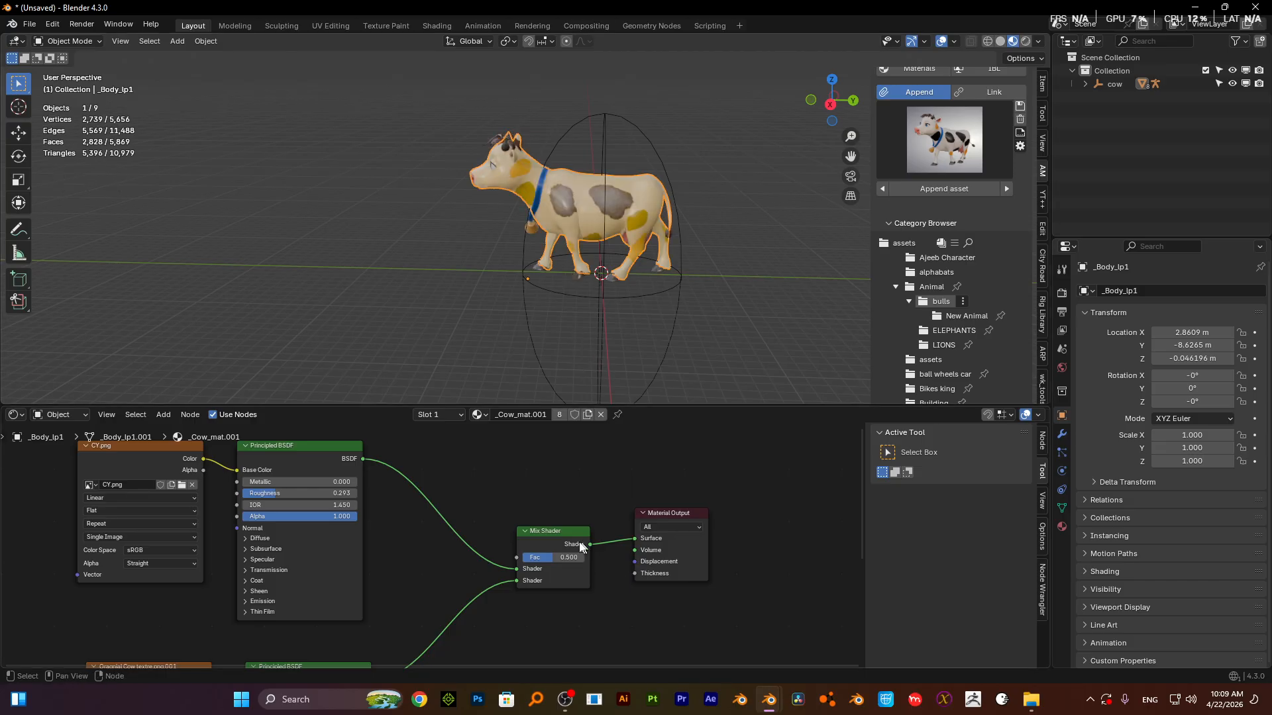
{"action": "scroll", "coordinate": [567, 541], "scroll_direction": "up", "scroll_amount": 3}
{"action": "left_click_drag", "start_coordinate": [638, 567], "coordinate": [684, 607]}
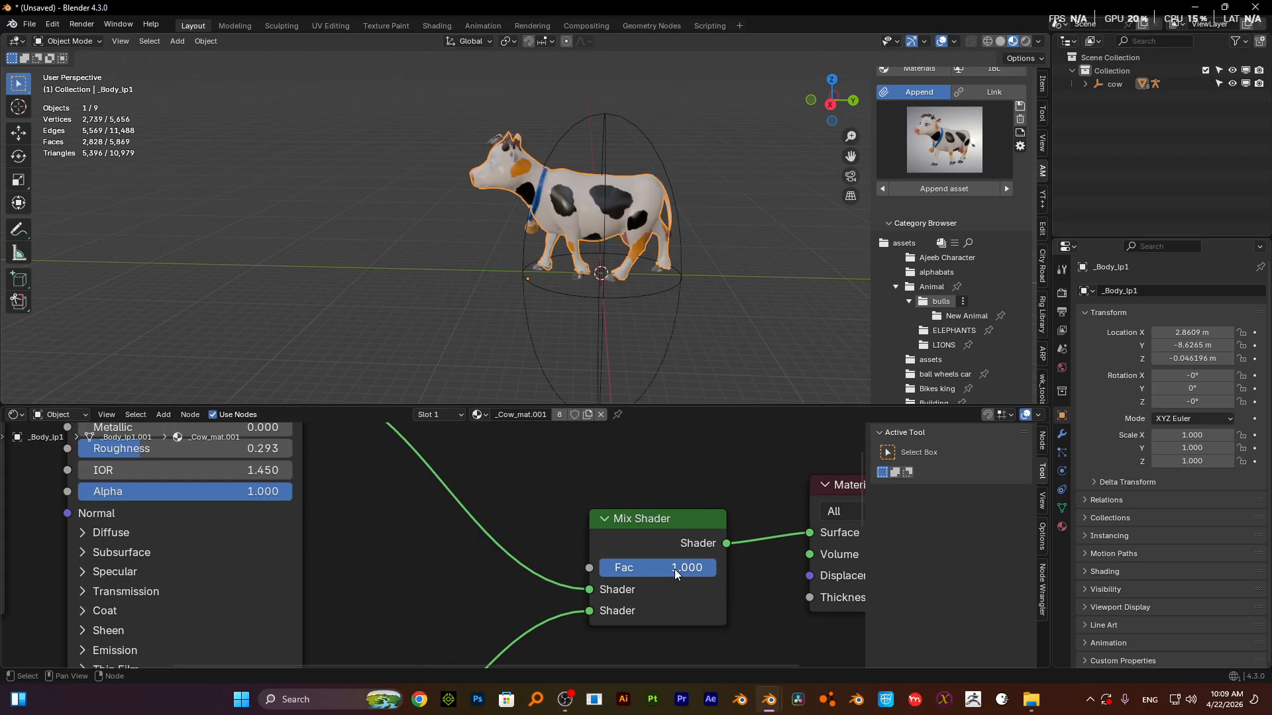
{"action": "left_click_drag", "start_coordinate": [703, 570], "coordinate": [603, 571]}
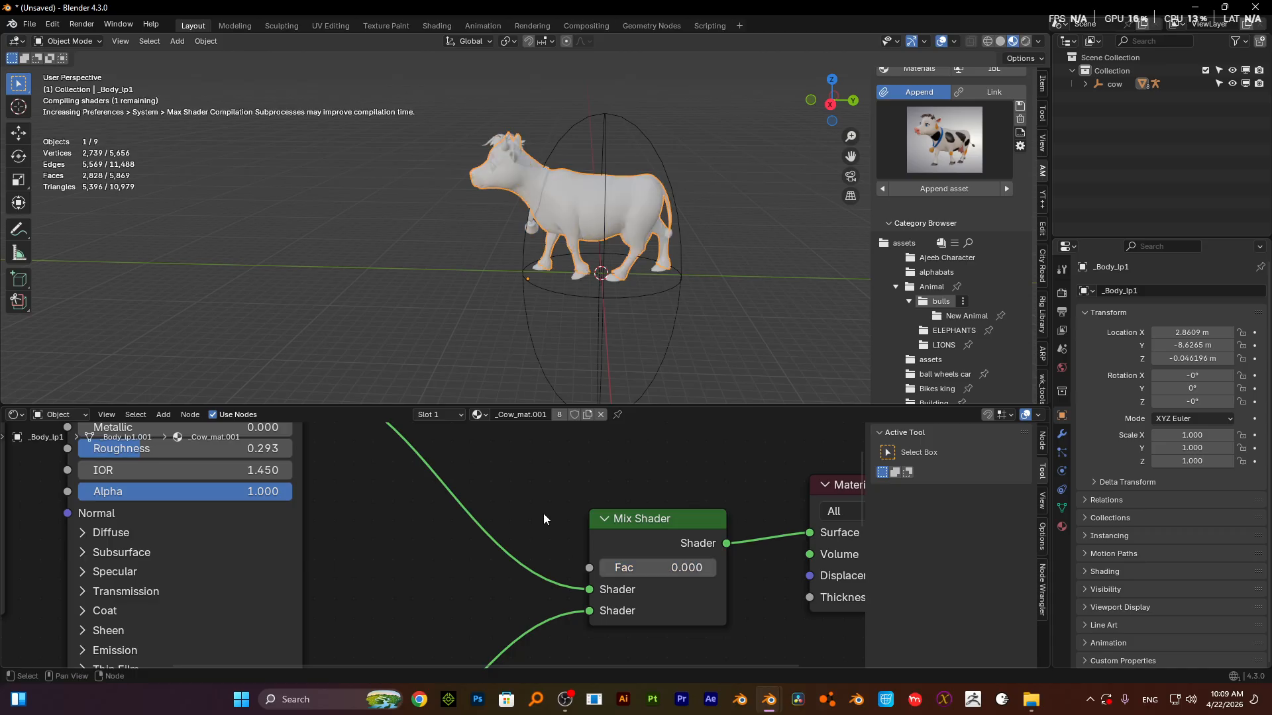
{"action": "scroll", "coordinate": [543, 514], "scroll_direction": "down", "scroll_amount": 5}
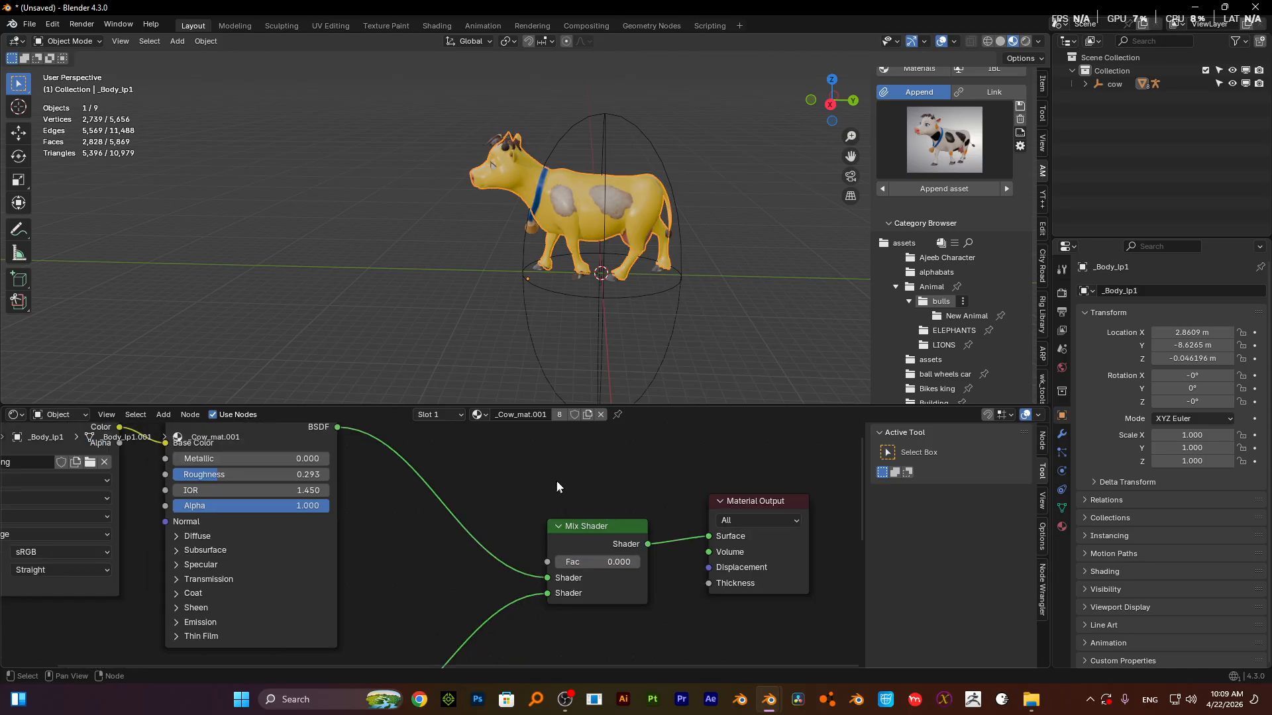
- Enlarge the Shader Editor and collapse both image texture nodes and both Principled BSDF nodes
{"action": "left_click_drag", "start_coordinate": [671, 408], "coordinate": [671, 135]}
{"action": "scroll", "coordinate": [219, 364], "scroll_direction": "up", "scroll_amount": 2}
{"action": "left_click", "coordinate": [230, 302]}
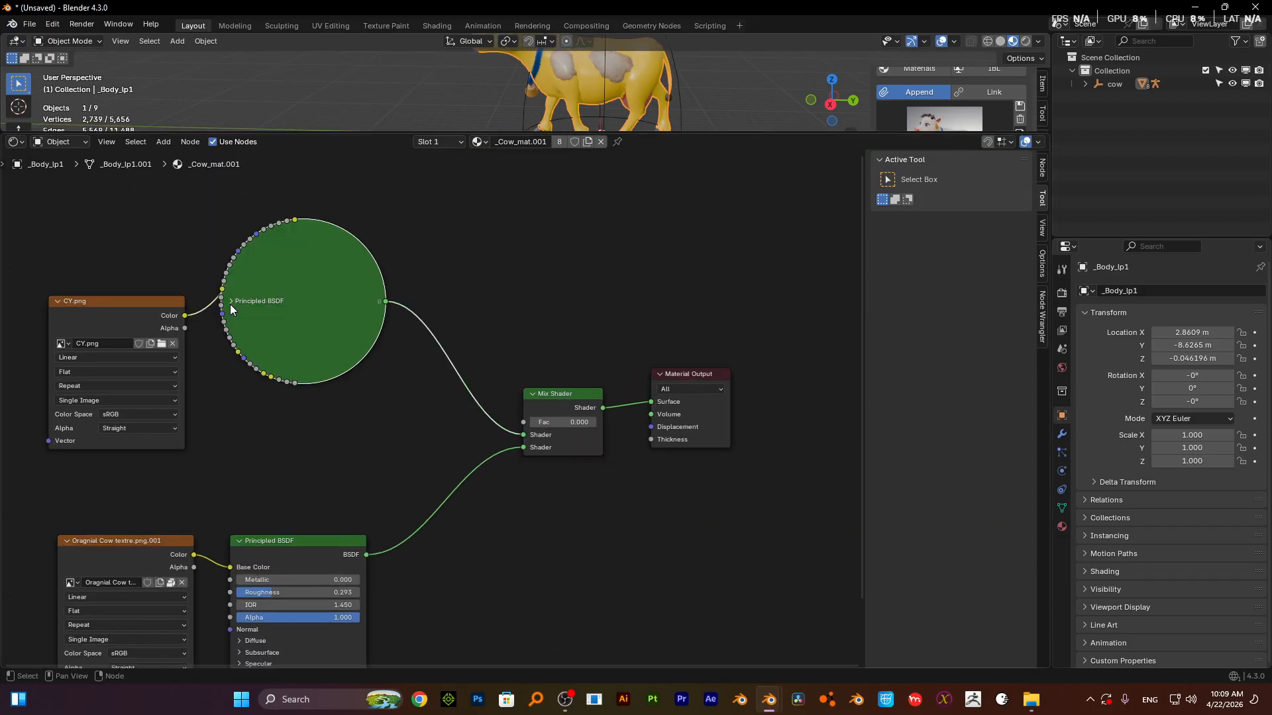
{"action": "left_click", "coordinate": [58, 300]}
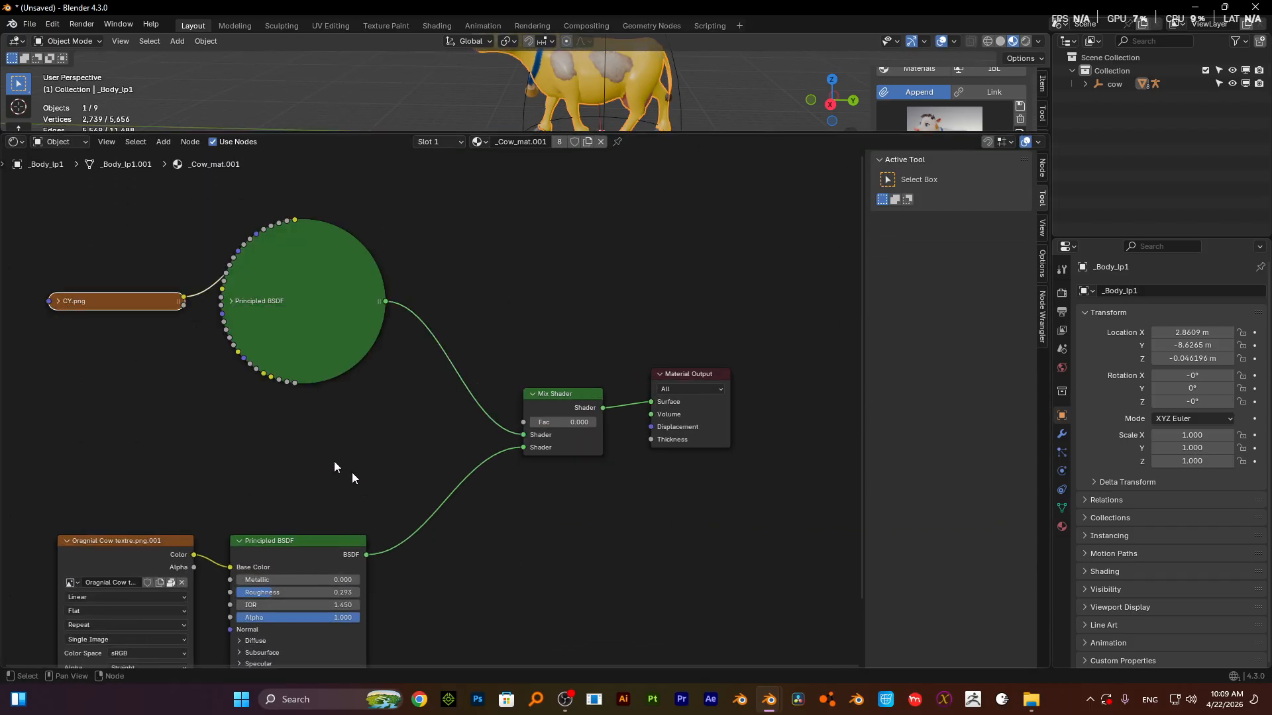
{"action": "left_click", "coordinate": [242, 542]}
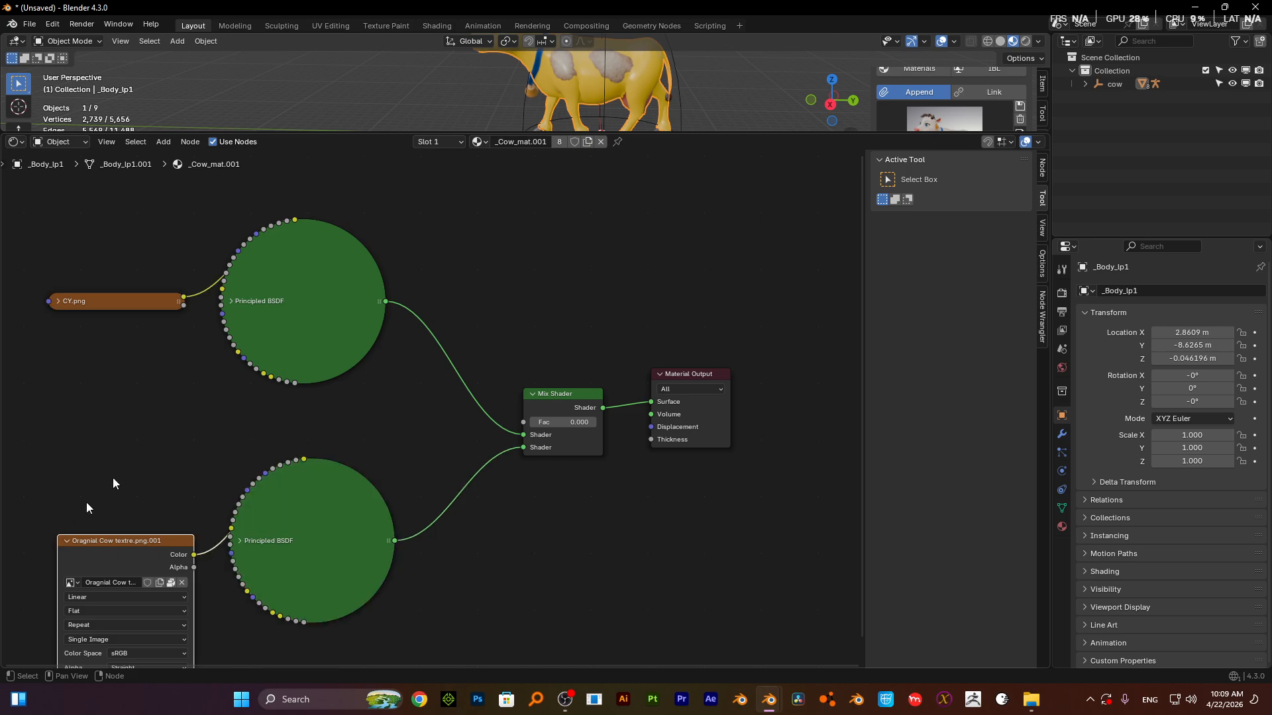
{"action": "scroll", "coordinate": [233, 419], "scroll_direction": "down", "scroll_amount": 2}
{"action": "left_click", "coordinate": [185, 499]}
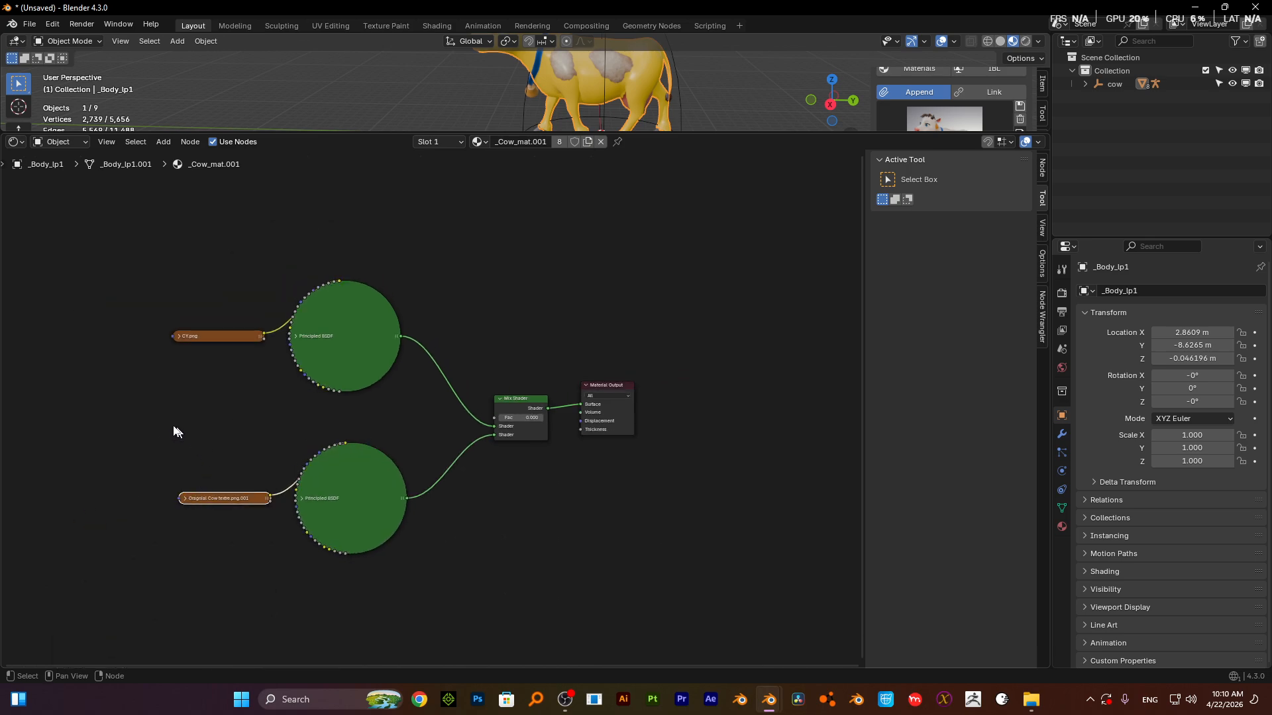
- Move the original texture pair lower and bring the CY.png pair down beside it, slightly overlapping
{"action": "left_click_drag", "start_coordinate": [192, 439], "coordinate": [356, 528]}
{"action": "key", "text": "g"}
{"action": "left_click", "coordinate": [344, 618]}
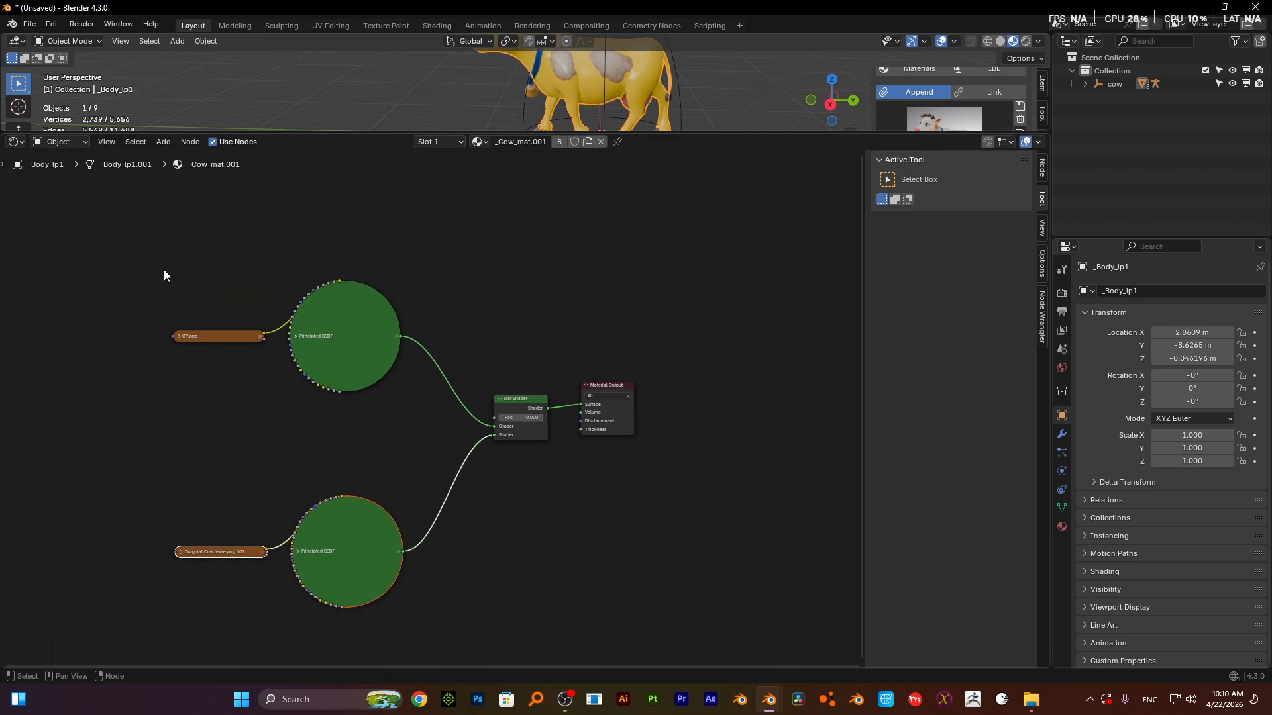
{"action": "left_click_drag", "start_coordinate": [164, 269], "coordinate": [318, 371]}
{"action": "key", "text": "g"}
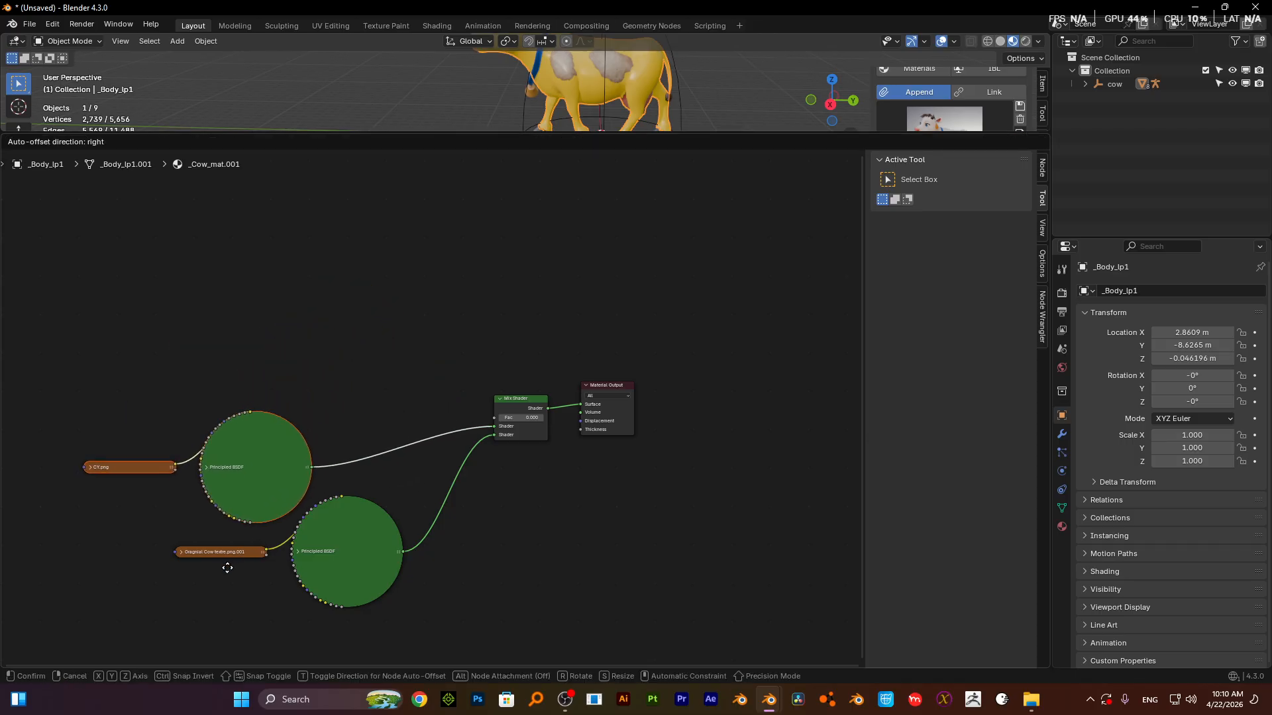
{"action": "left_click", "coordinate": [225, 578]}
- Group both texture and Principled BSDF pairs in a frame labelled "texture"
{"action": "left_click_drag", "start_coordinate": [122, 396], "coordinate": [356, 601]}
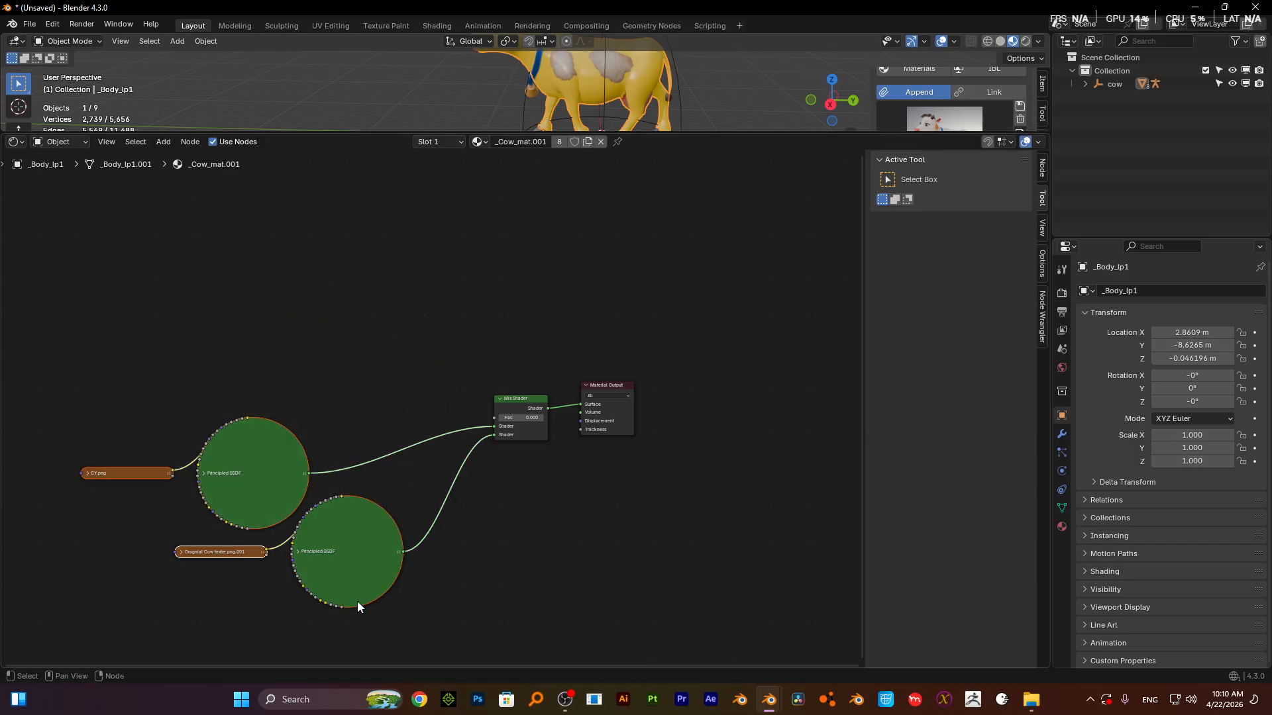
{"action": "key", "text": "ctrl+j"}
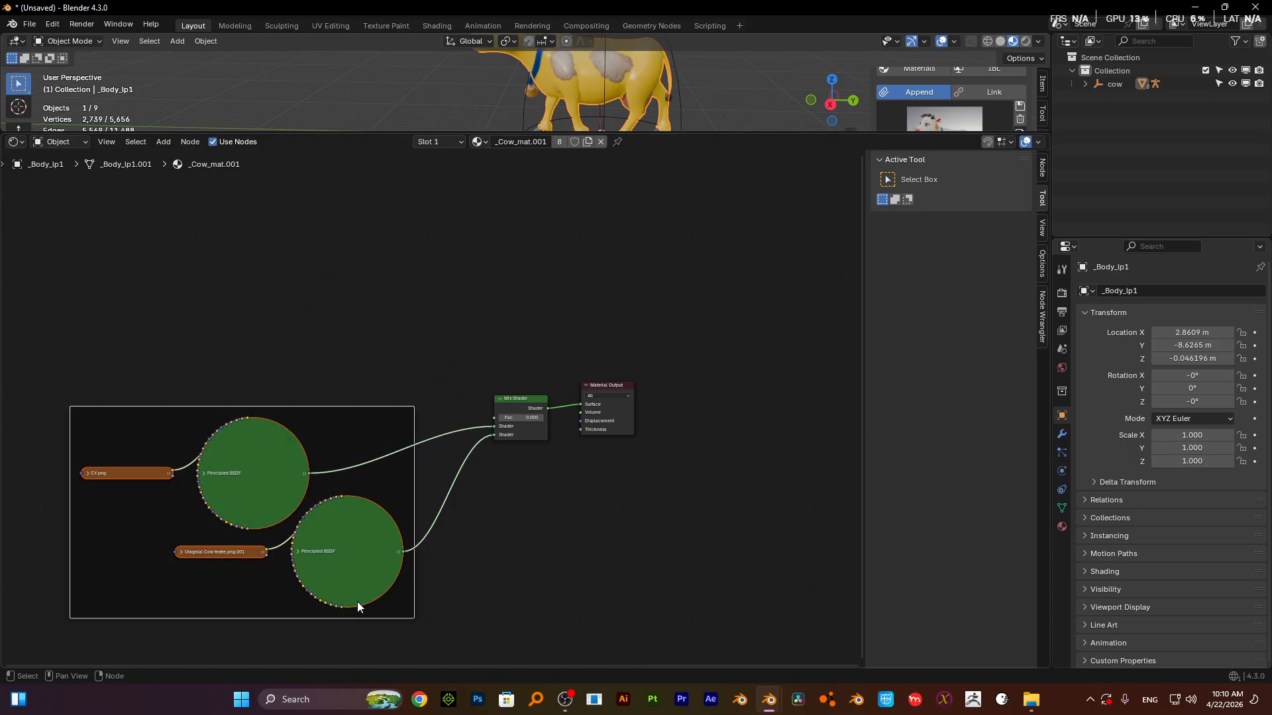
{"action": "key", "text": "F2"}
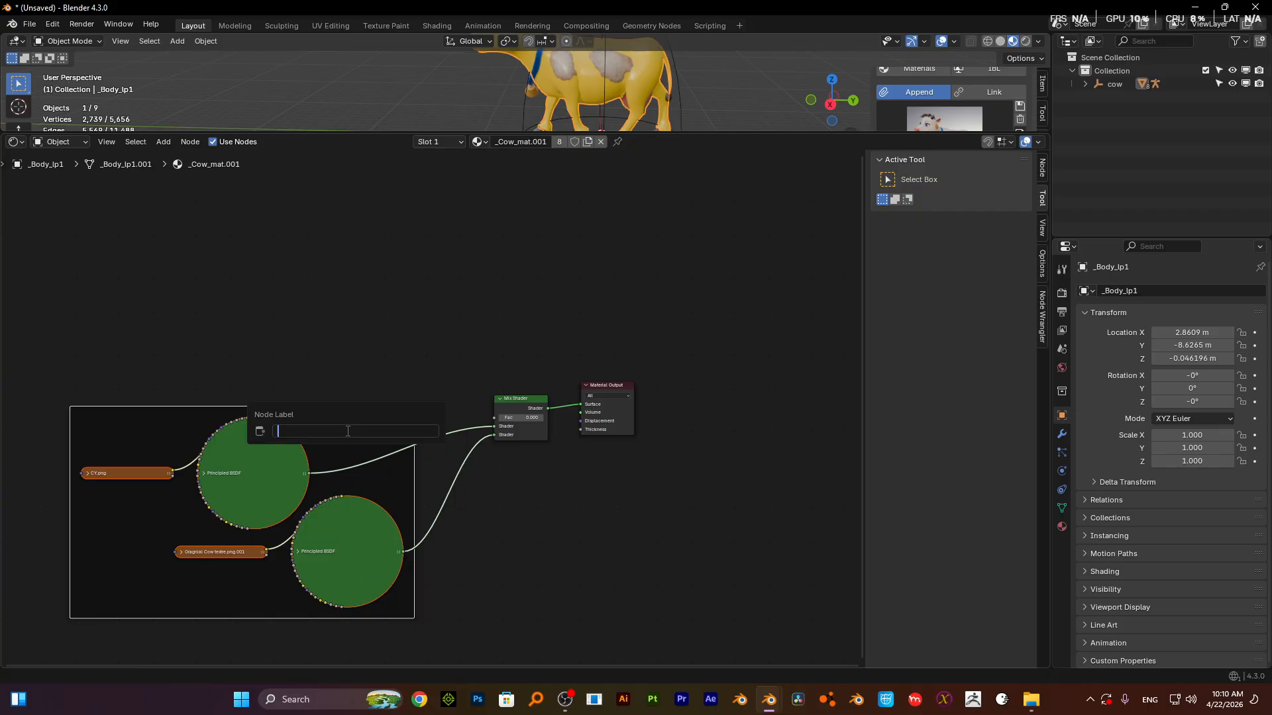
{"action": "type", "text": "texture"}
{"action": "key", "text": "Return"}
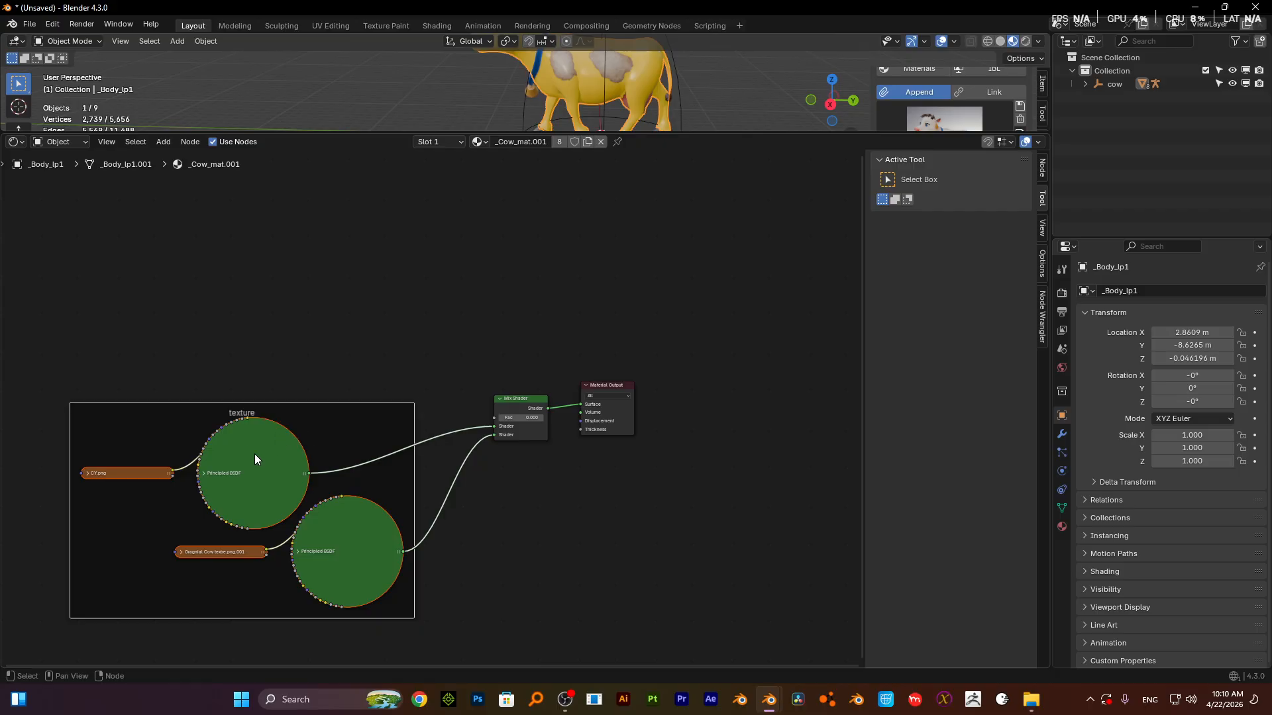
- Move the CY.png pair's Principled BSDF above the other one and shift the Mix Shader and Material Output away from the frame
{"action": "left_click_drag", "start_coordinate": [253, 455], "coordinate": [325, 433]}
{"action": "left_click_drag", "start_coordinate": [674, 346], "coordinate": [534, 471]}
{"action": "key", "text": "g"}
{"action": "left_click", "coordinate": [687, 466]}
{"action": "scroll", "coordinate": [581, 276], "scroll_direction": "down", "scroll_amount": 1}
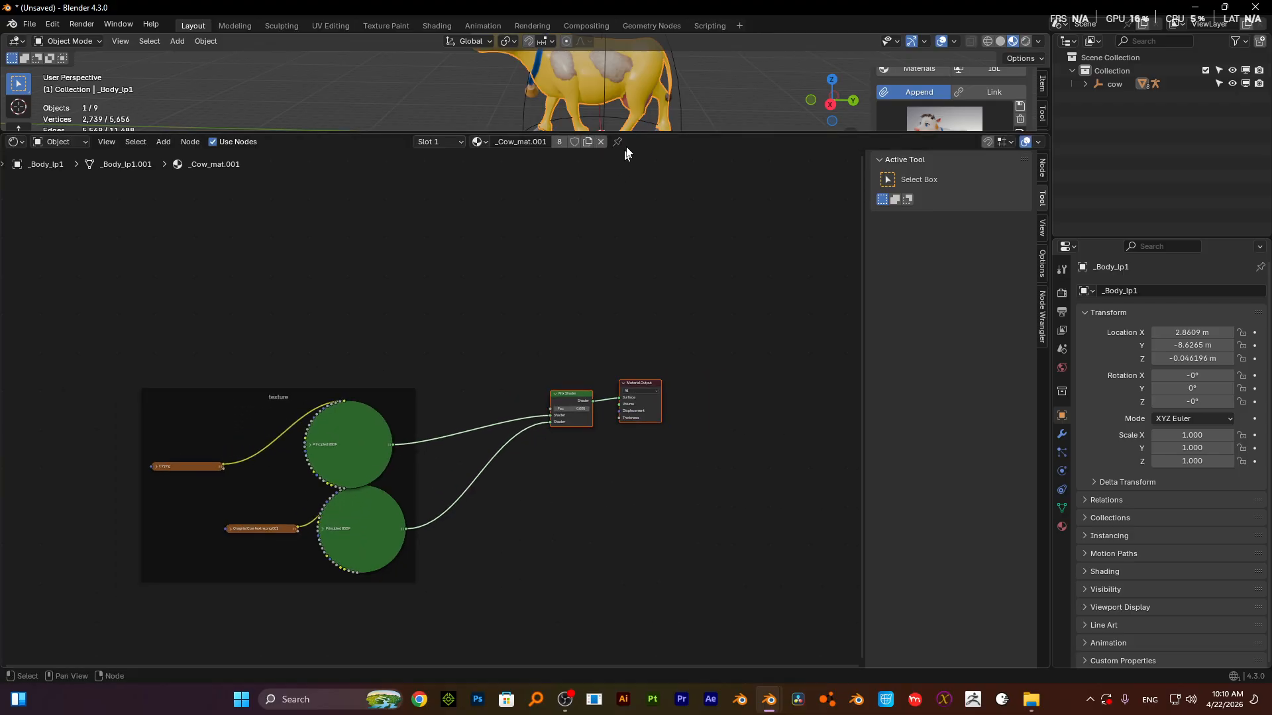
- Enlarge the 3D viewport over the Shader Editor and add a Color Ramp node above and before the Mix Shader
{"action": "left_click_drag", "start_coordinate": [625, 133], "coordinate": [626, 316]}
{"action": "scroll", "coordinate": [626, 408], "scroll_direction": "up", "scroll_amount": 3}
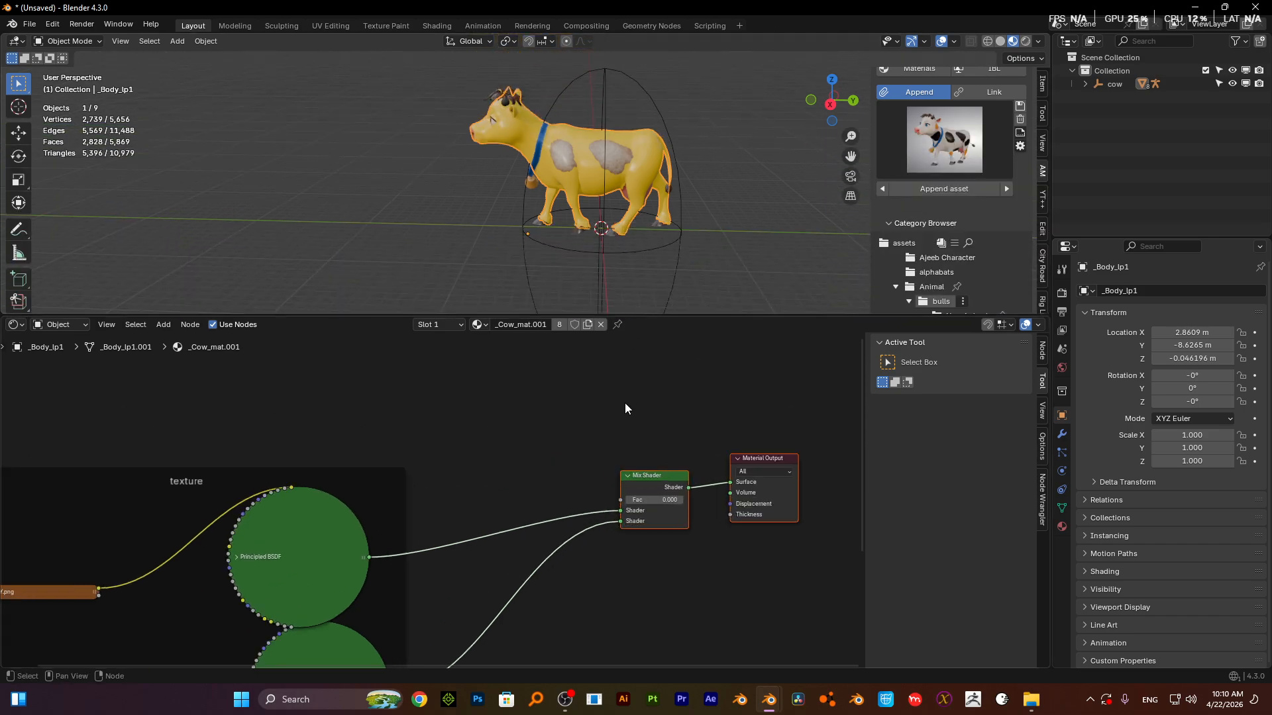
{"action": "key", "text": "shift+a"}
{"action": "left_click", "coordinate": [483, 463]}
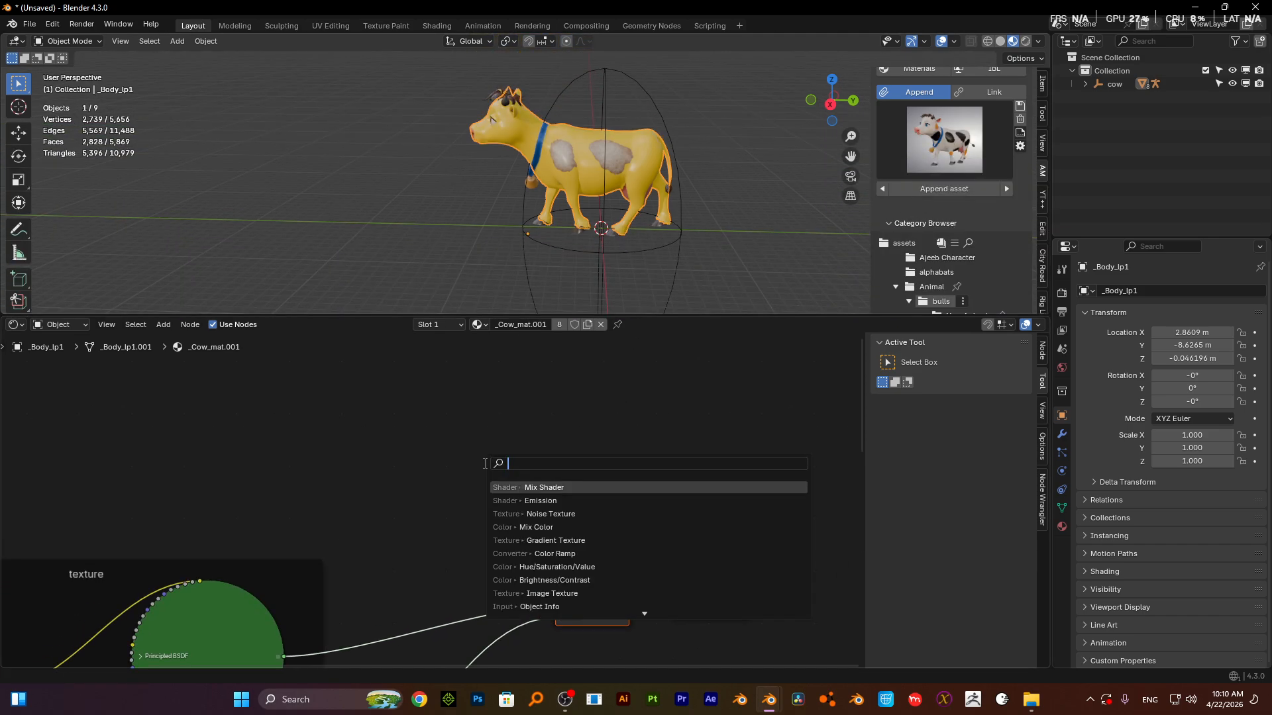
{"action": "type", "text": "co"}
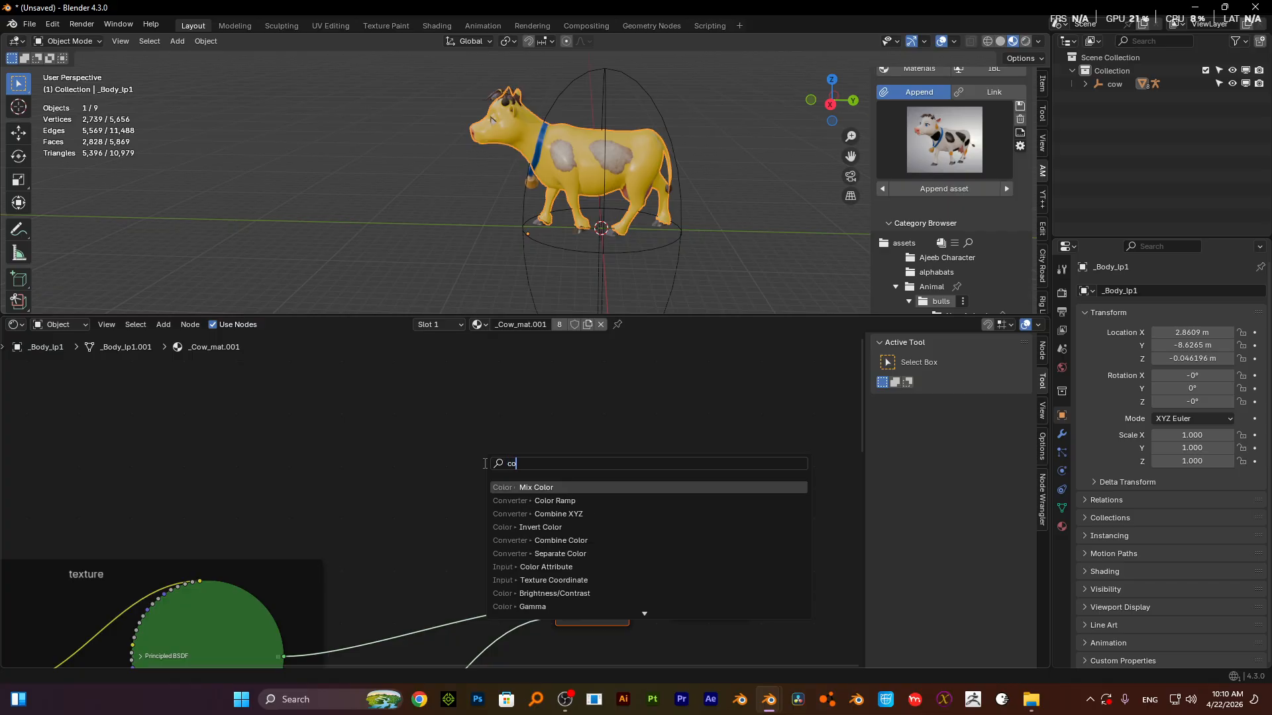
{"action": "type", "text": "lor ra"}
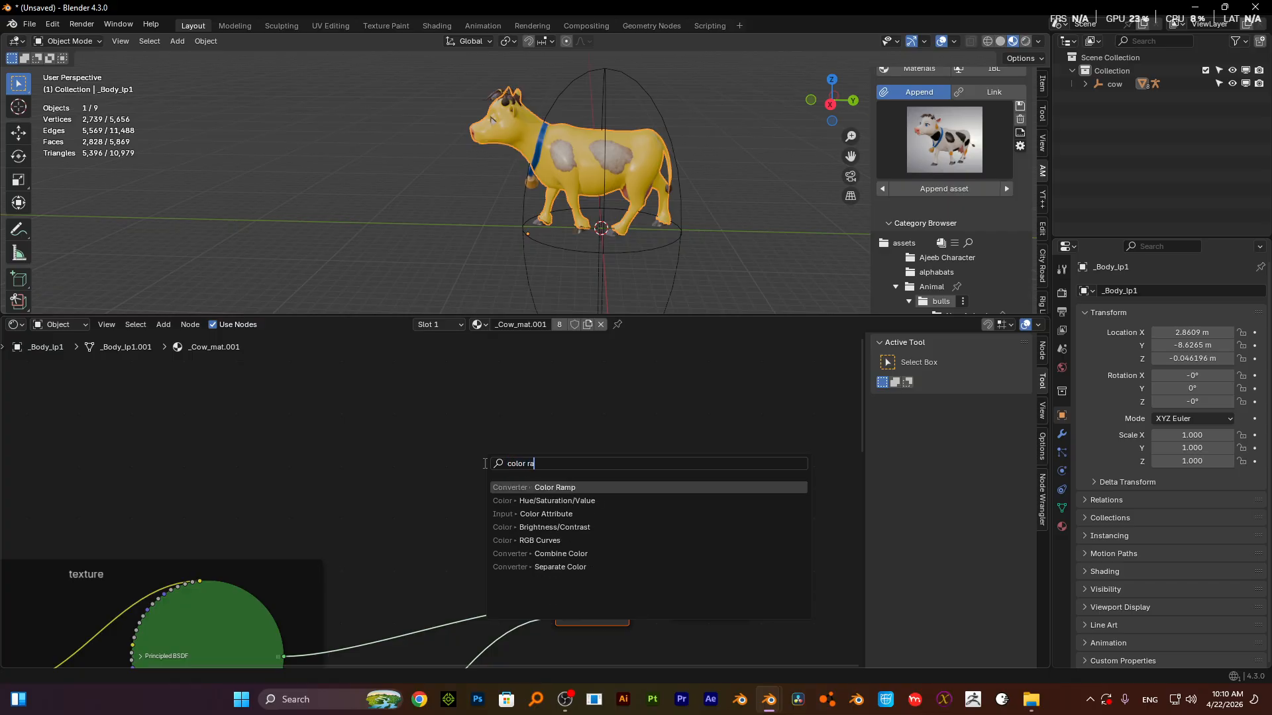
{"action": "key", "text": "Return"}
{"action": "left_click", "coordinate": [375, 455]}
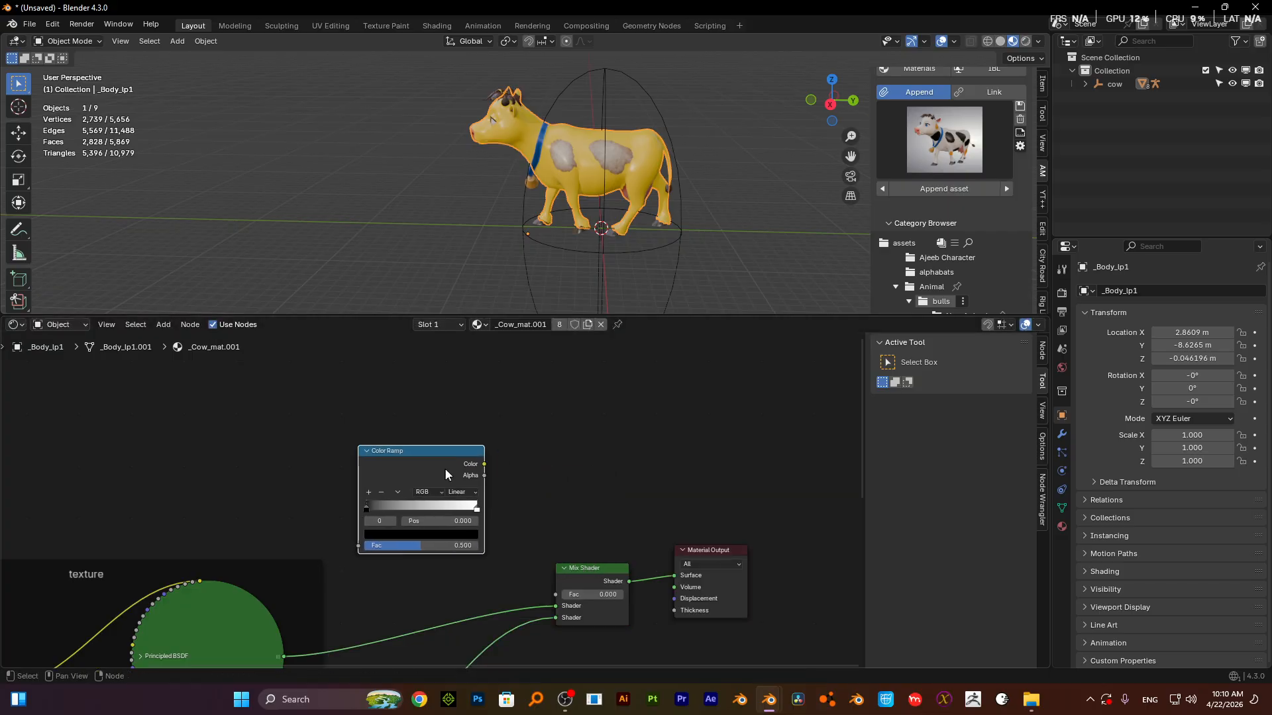
- Connect the Color Ramp's Color output to the Mix Shader's Fac input
{"action": "scroll", "coordinate": [546, 542], "scroll_direction": "up", "scroll_amount": 4}
{"action": "middle_click_drag", "start_coordinate": [508, 433], "coordinate": [508, 441]}
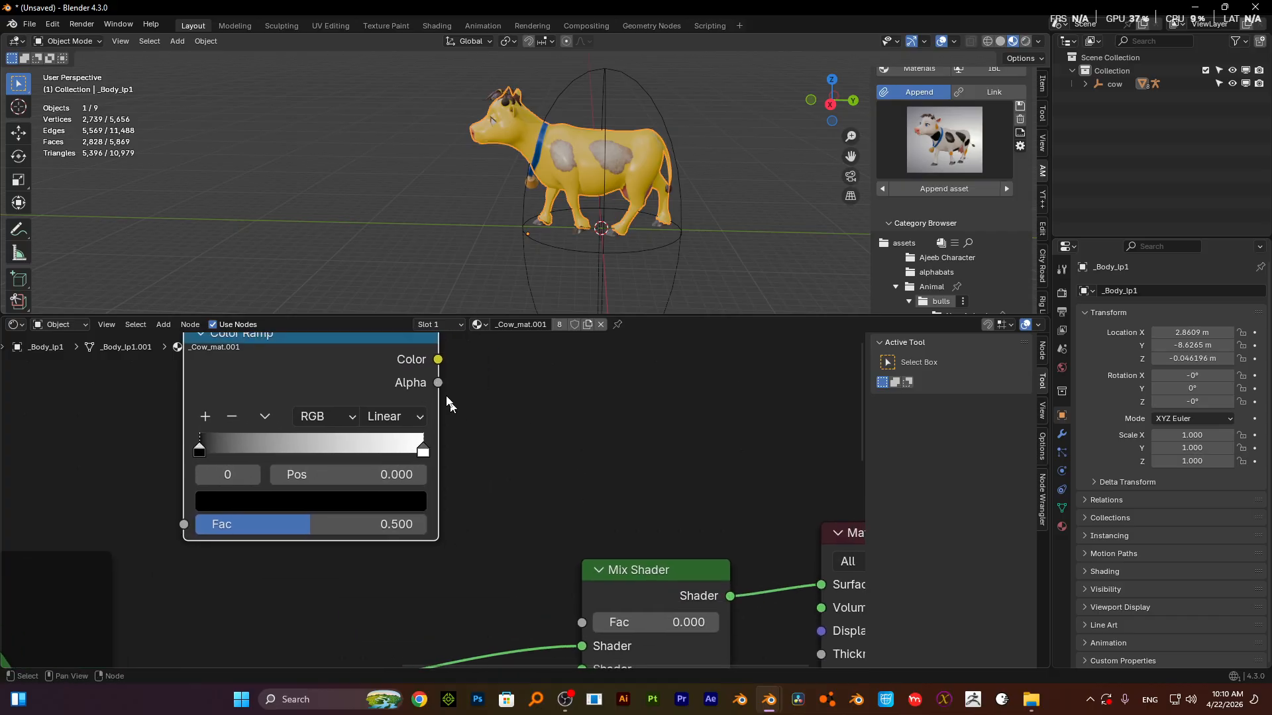
{"action": "left_click_drag", "start_coordinate": [438, 359], "coordinate": [581, 623]}
{"action": "scroll", "coordinate": [605, 481], "scroll_direction": "down", "scroll_amount": 3}
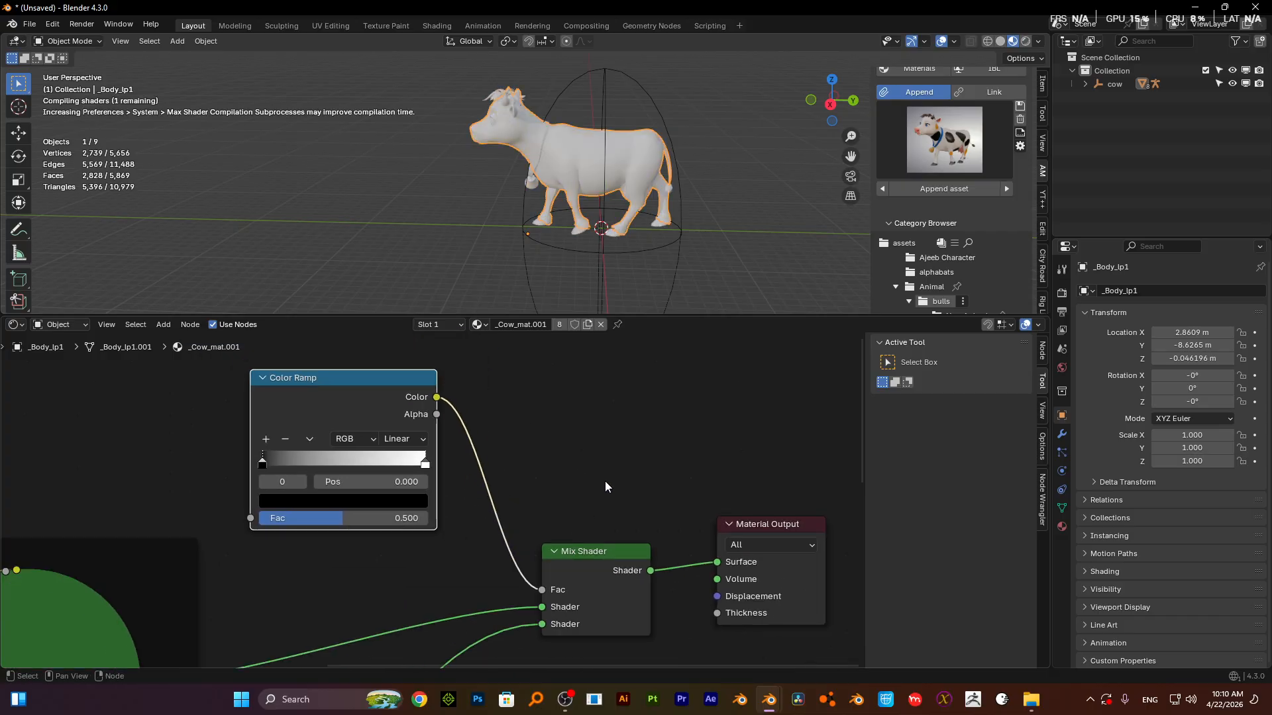
- Add a Gradient Texture node before the Color Ramp and connect its Color output to the ramp's Fac input
{"action": "middle_click_drag", "start_coordinate": [403, 424], "coordinate": [430, 504]}
{"action": "scroll", "coordinate": [430, 501], "scroll_direction": "up", "scroll_amount": 8}
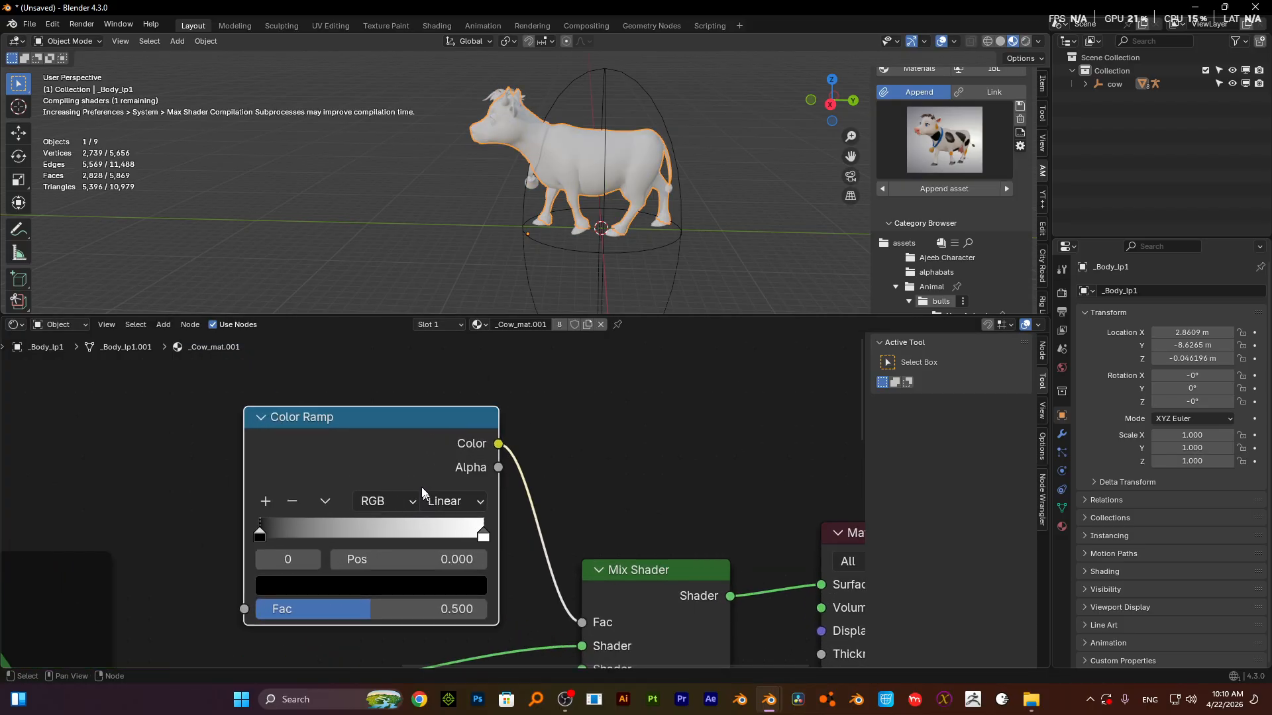
{"action": "middle_click_drag", "start_coordinate": [401, 440], "coordinate": [538, 483]}
{"action": "scroll", "coordinate": [327, 416], "scroll_direction": "down", "scroll_amount": 2}
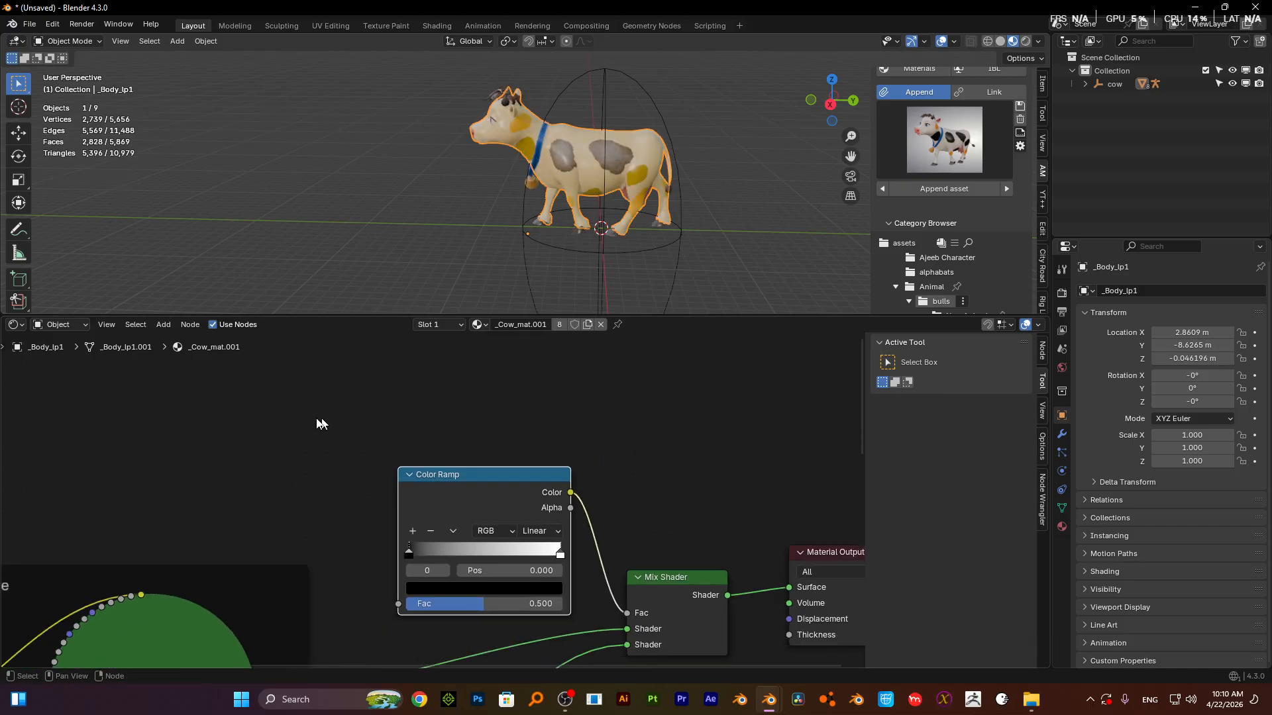
{"action": "key", "text": "shift+a"}
{"action": "type", "text": "gr"}
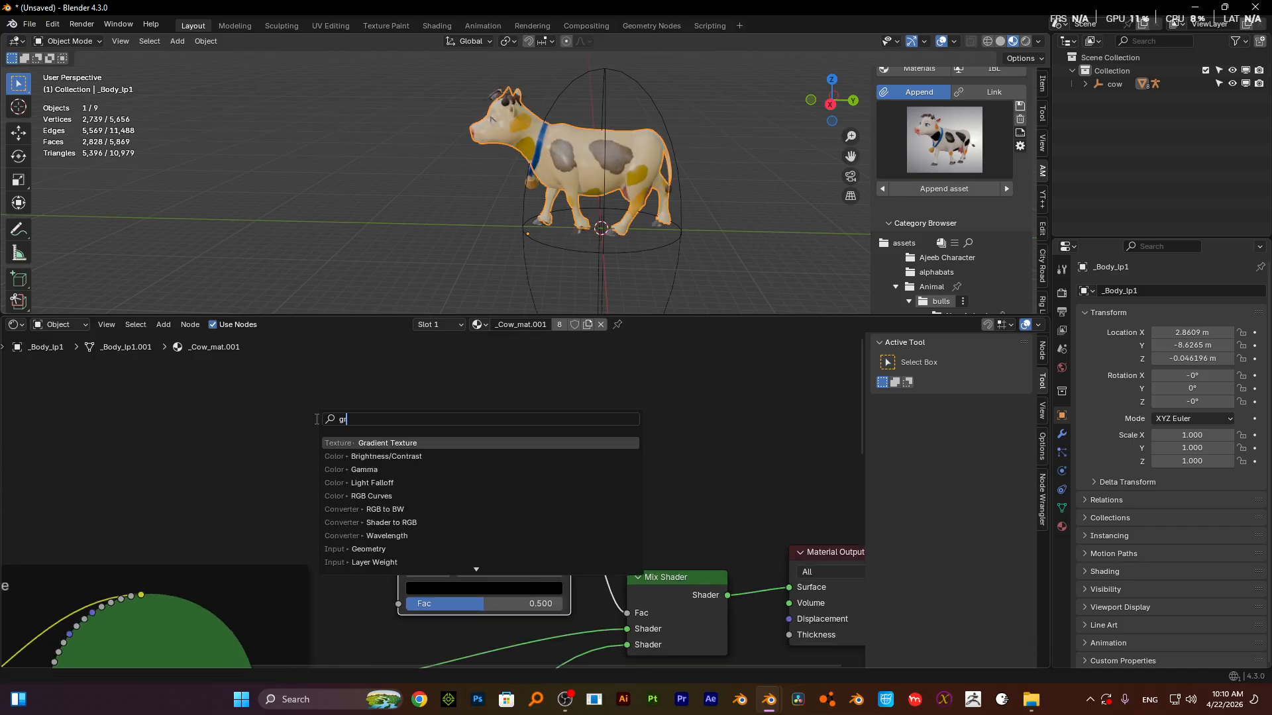
{"action": "key", "text": "Return"}
{"action": "left_click", "coordinate": [287, 444]}
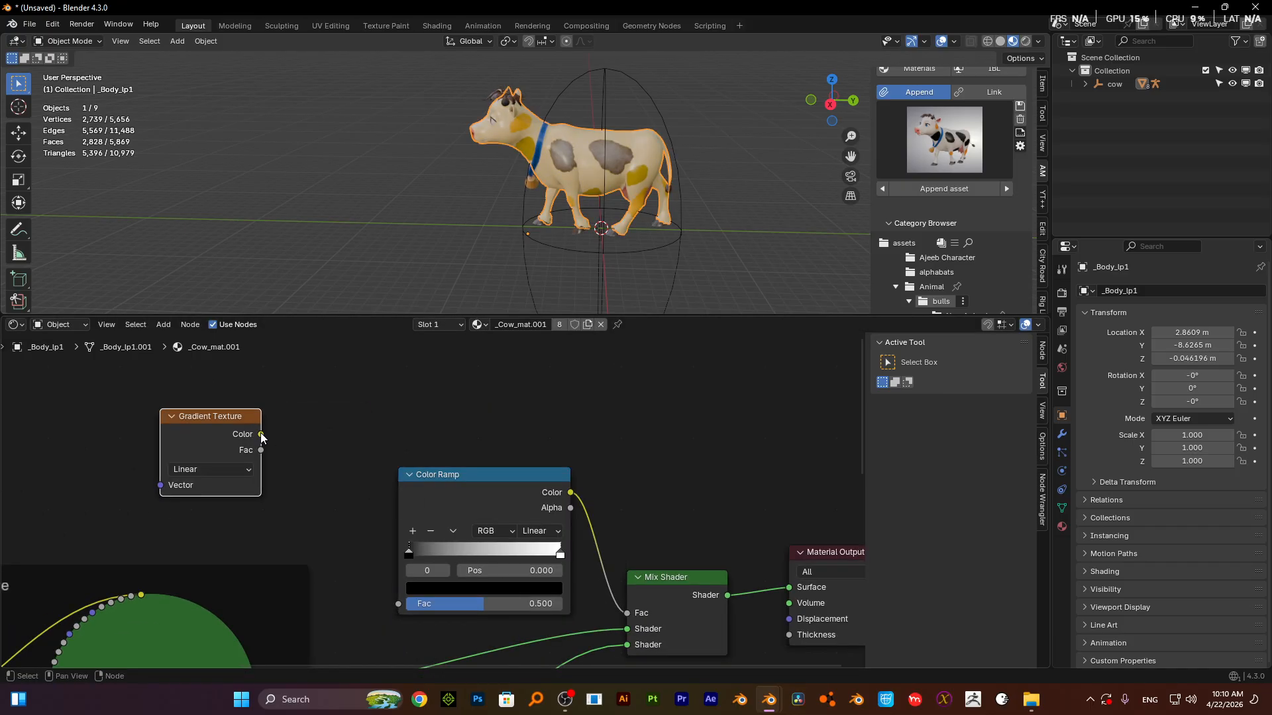
{"action": "left_click_drag", "start_coordinate": [262, 435], "coordinate": [396, 603]}
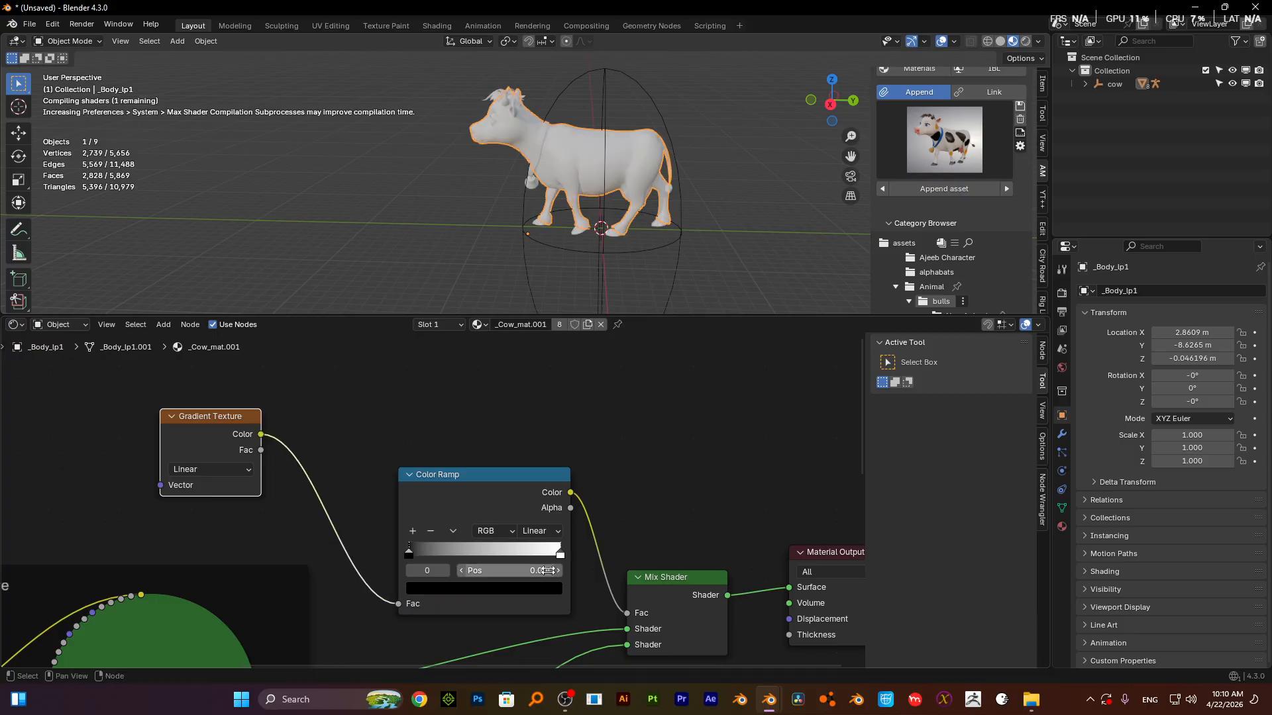
- Move the Color Ramp's black stop to position 0.464 and its white stop to 0.582, and inspect the cow
{"action": "left_click_drag", "start_coordinate": [408, 553], "coordinate": [479, 553]}
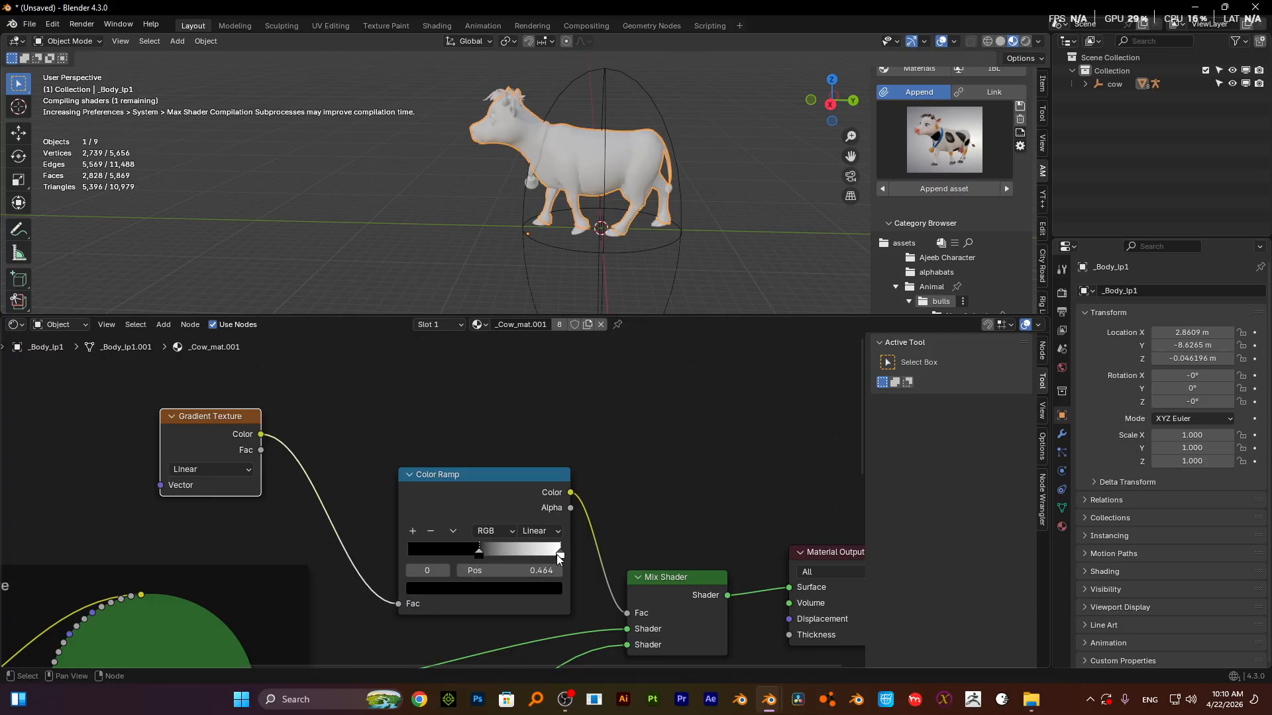
{"action": "left_click_drag", "start_coordinate": [557, 555], "coordinate": [491, 550]}
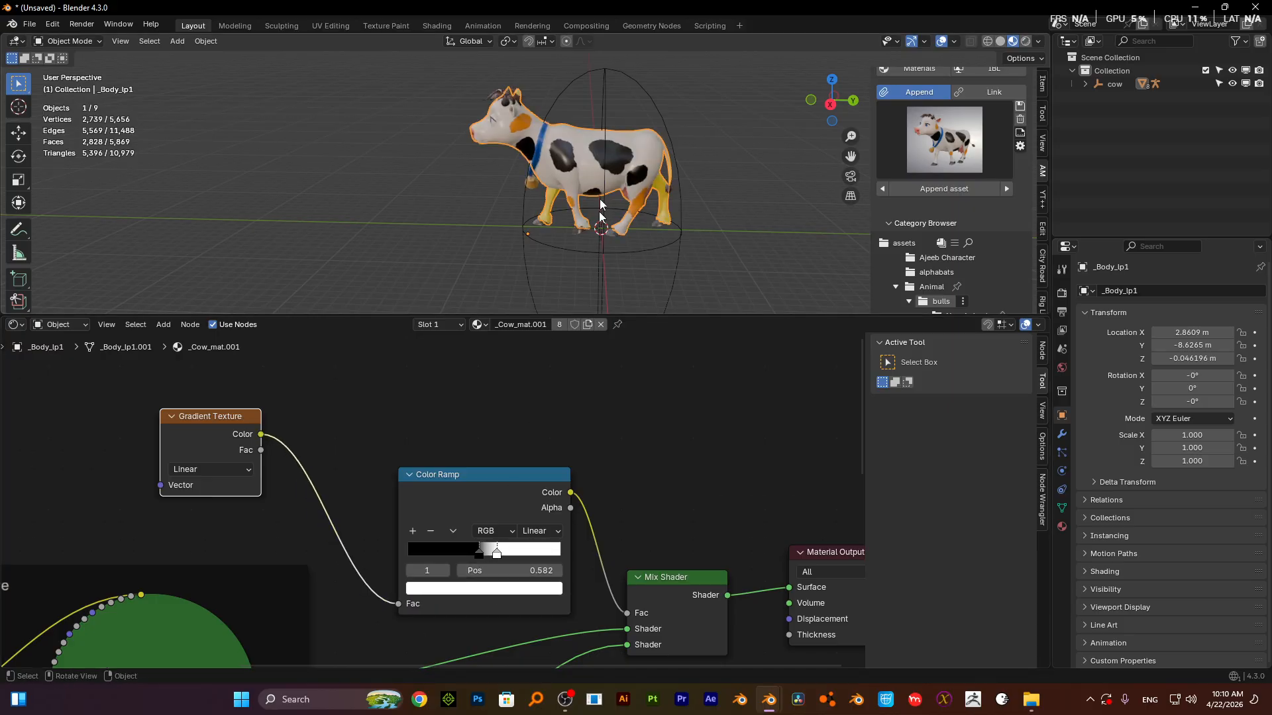
{"action": "middle_click_drag", "start_coordinate": [601, 213], "coordinate": [596, 239]}
{"action": "scroll", "coordinate": [358, 442], "scroll_direction": "down", "scroll_amount": 2}
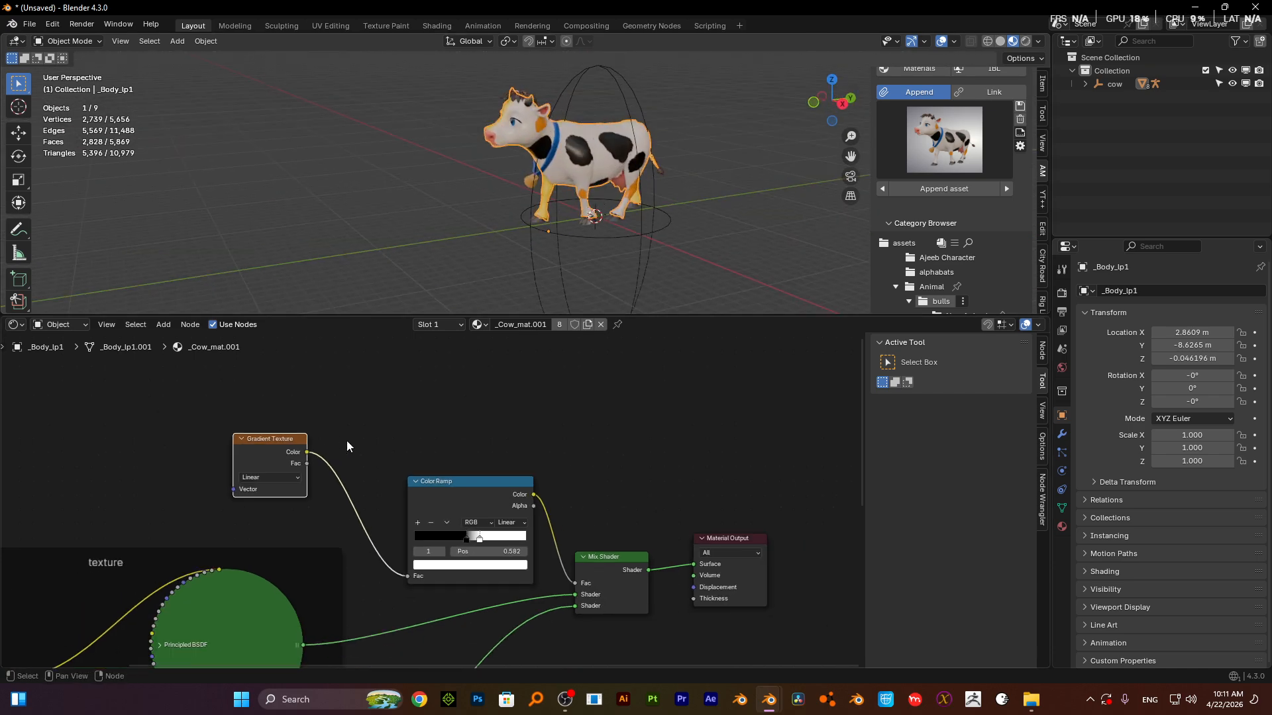
{"action": "left_click", "coordinate": [53, 24]}
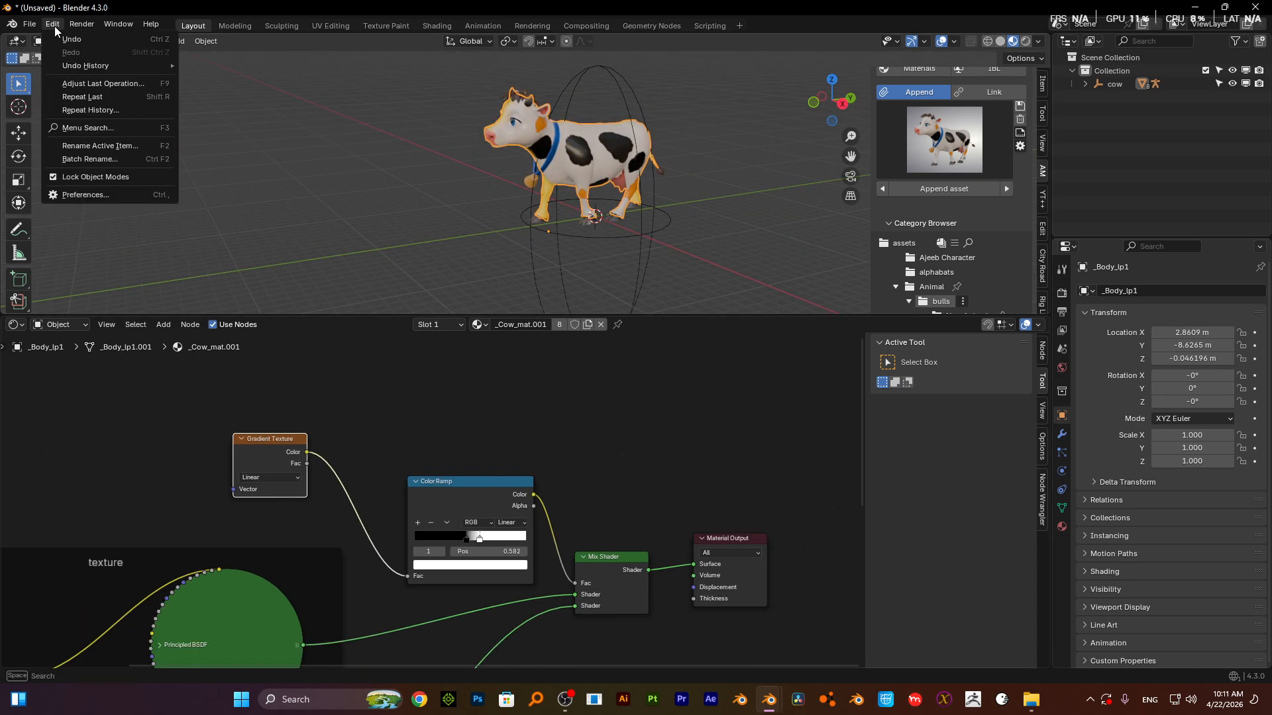
{"action": "left_click", "coordinate": [85, 199]}
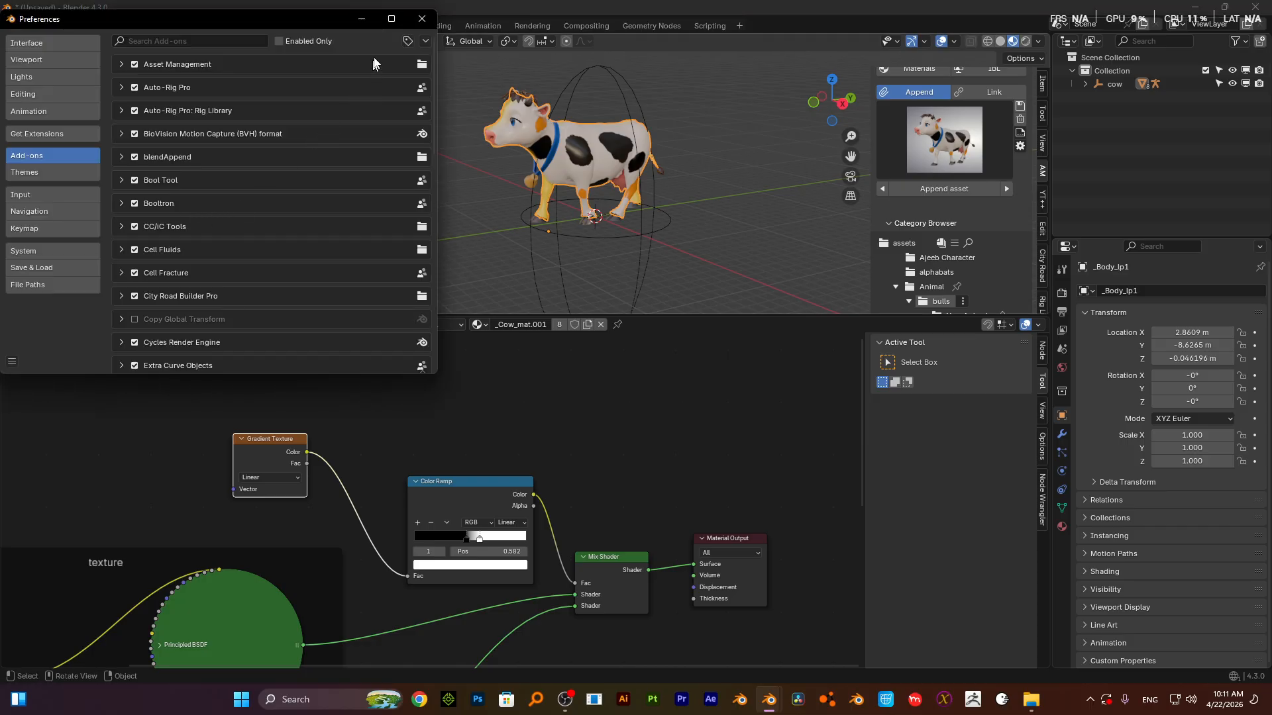
{"action": "left_click", "coordinate": [421, 19]}
- Move the Gradient Texture and Color Ramp nodes together higher above the Mix Shader
{"action": "scroll", "coordinate": [583, 396], "scroll_direction": "down", "scroll_amount": 2}
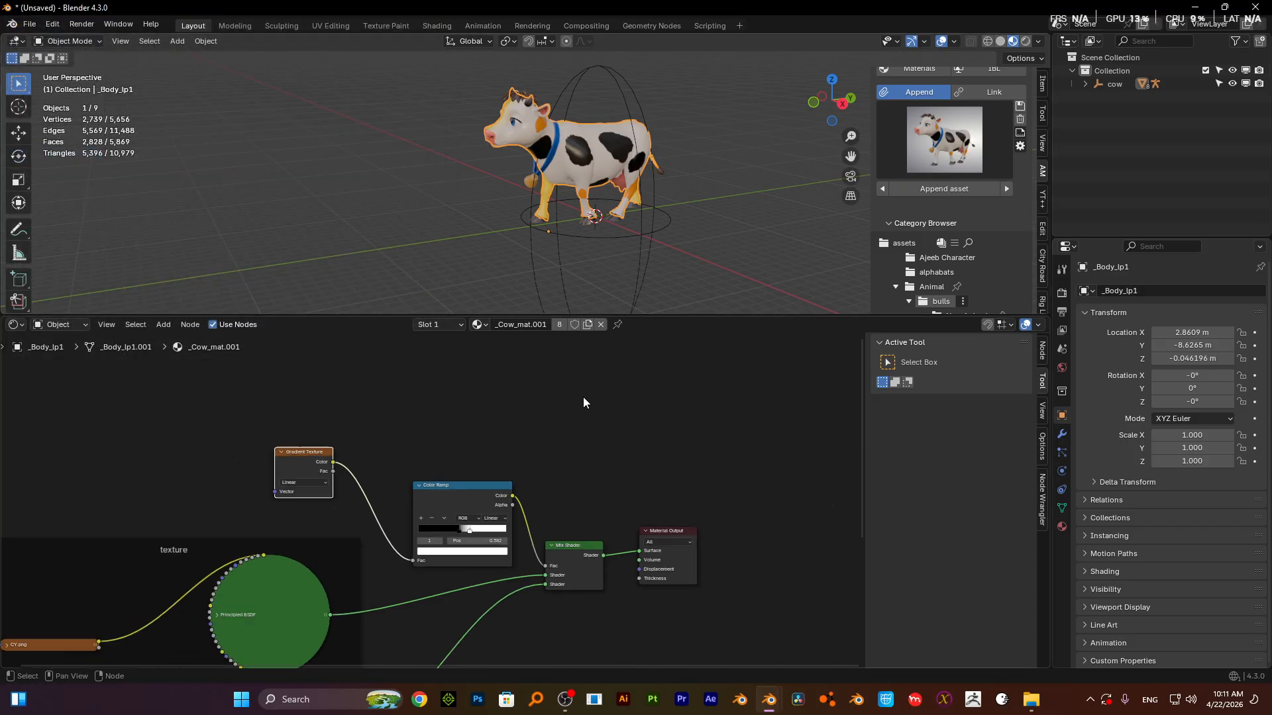
{"action": "middle_click_drag", "start_coordinate": [548, 431], "coordinate": [632, 408]}
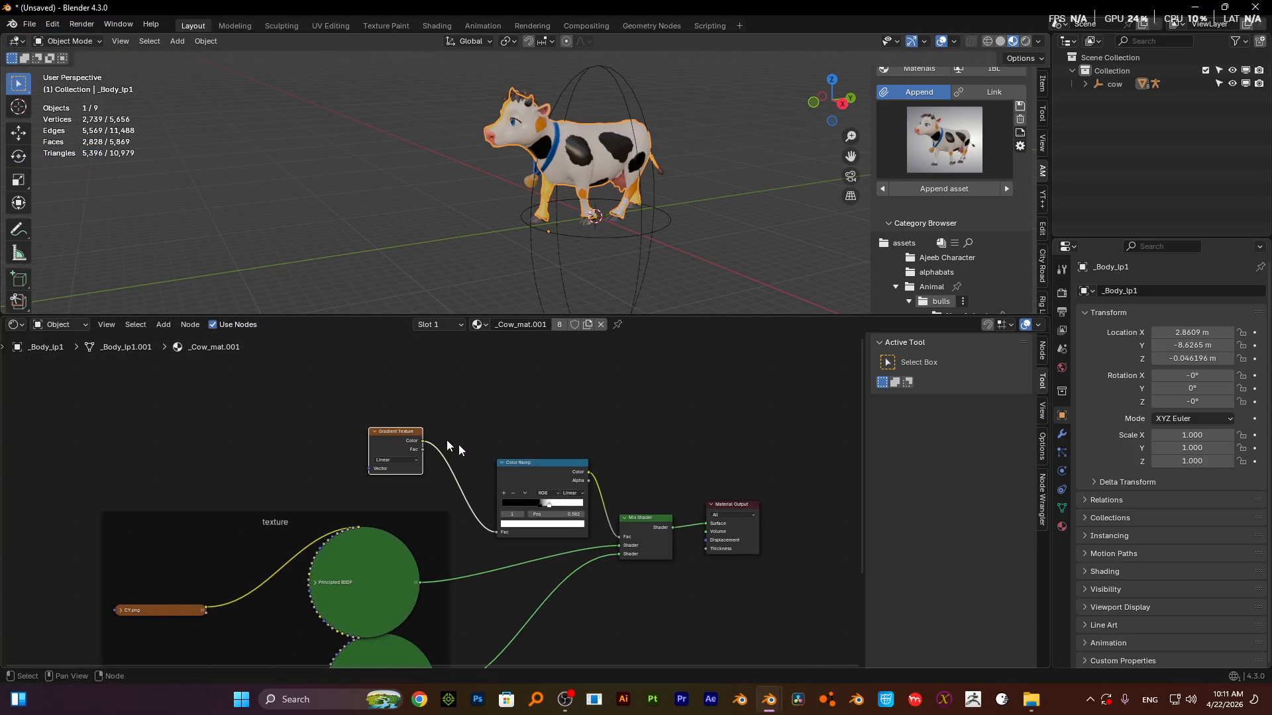
{"action": "left_click_drag", "start_coordinate": [369, 402], "coordinate": [508, 473]}
{"action": "key", "text": "g"}
{"action": "left_click", "coordinate": [508, 430]}
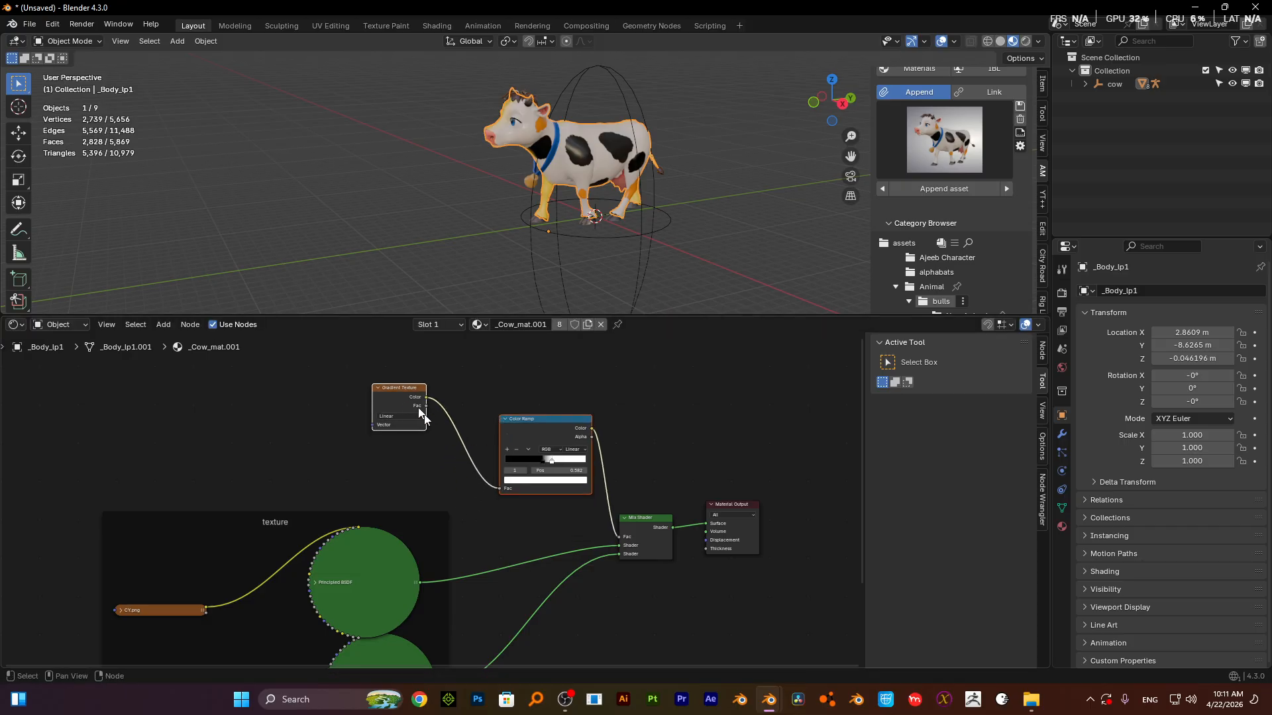
- Shift the Gradient Texture node slightly left and add Texture Coordinate and Mapping nodes feeding its Vector input
{"action": "left_click", "coordinate": [376, 389]}
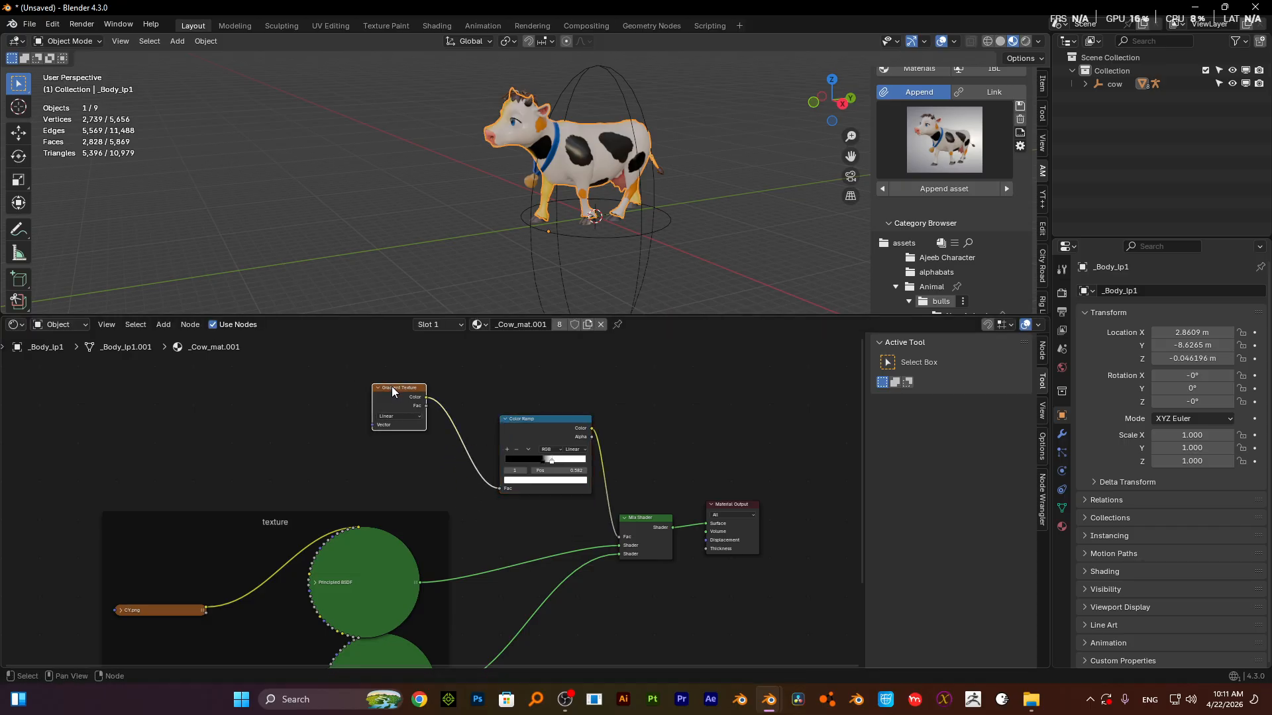
{"action": "left_click_drag", "start_coordinate": [388, 390], "coordinate": [370, 391]}
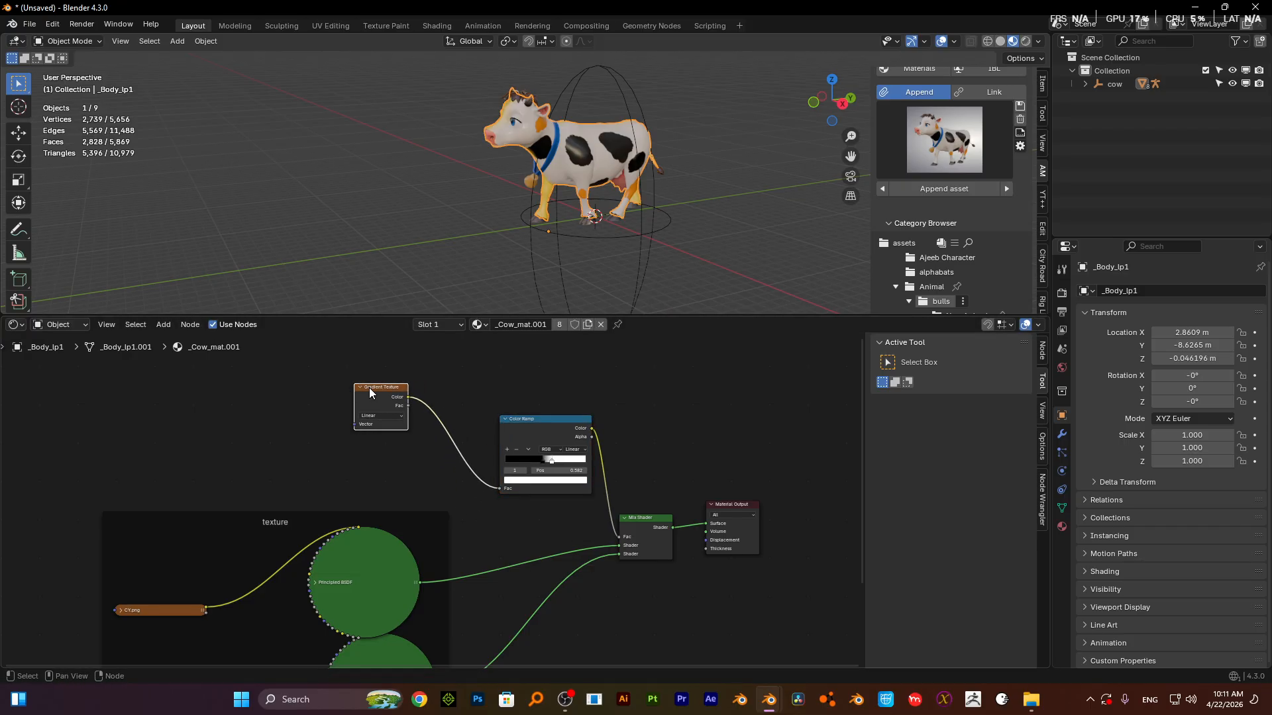
{"action": "key", "text": "ctrl+t"}
{"action": "scroll", "coordinate": [265, 448], "scroll_direction": "up", "scroll_amount": 2}
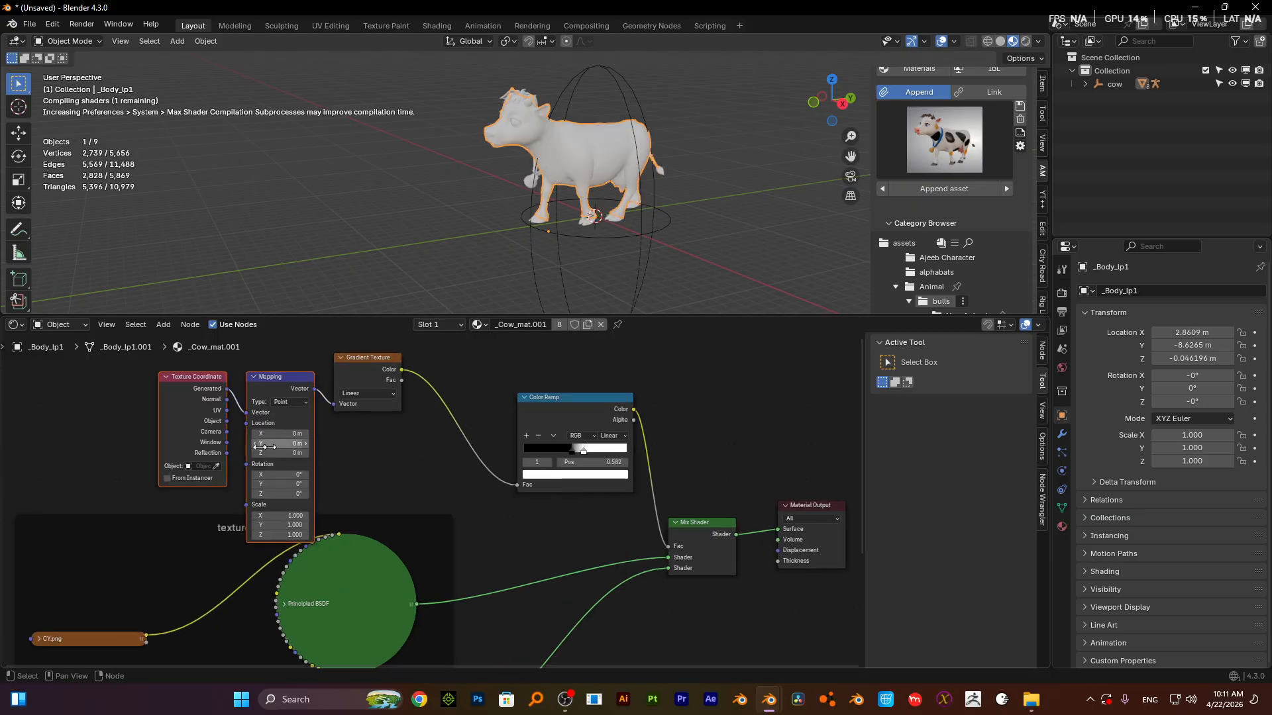
{"action": "left_click", "coordinate": [470, 209]}
{"action": "key", "text": "shift+a"}
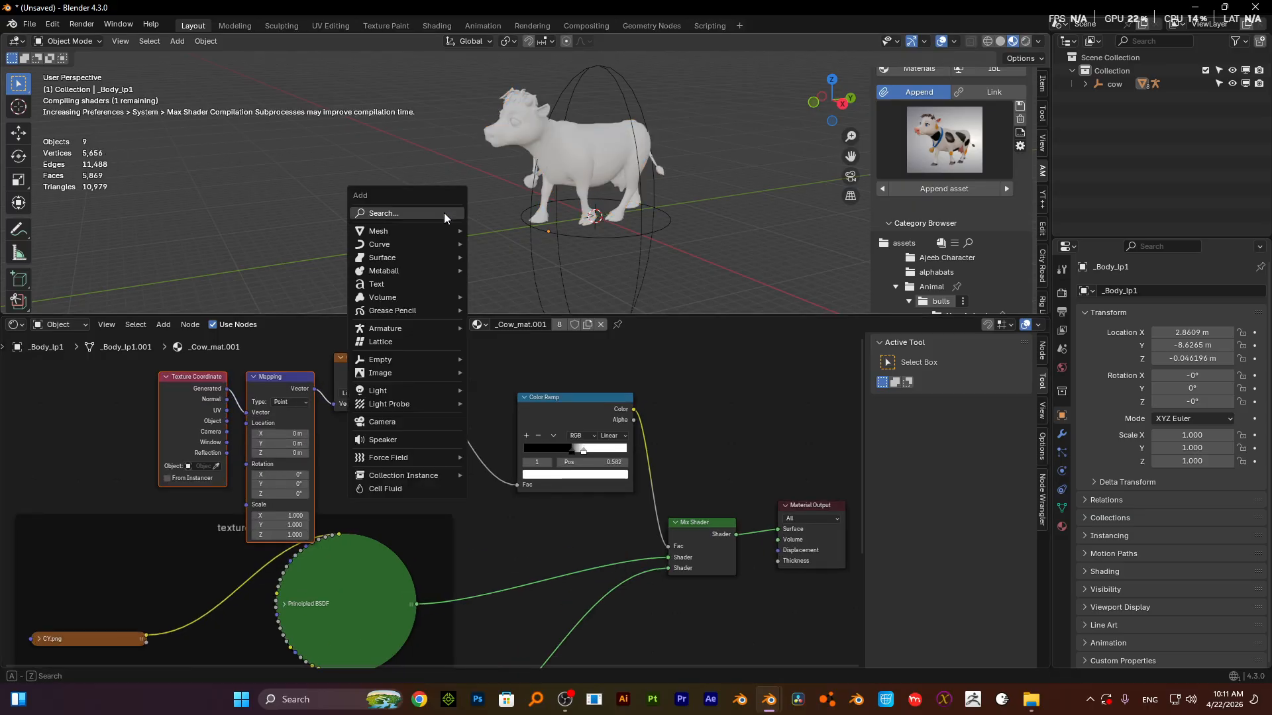
{"action": "mouse_move", "coordinate": [400, 363]}
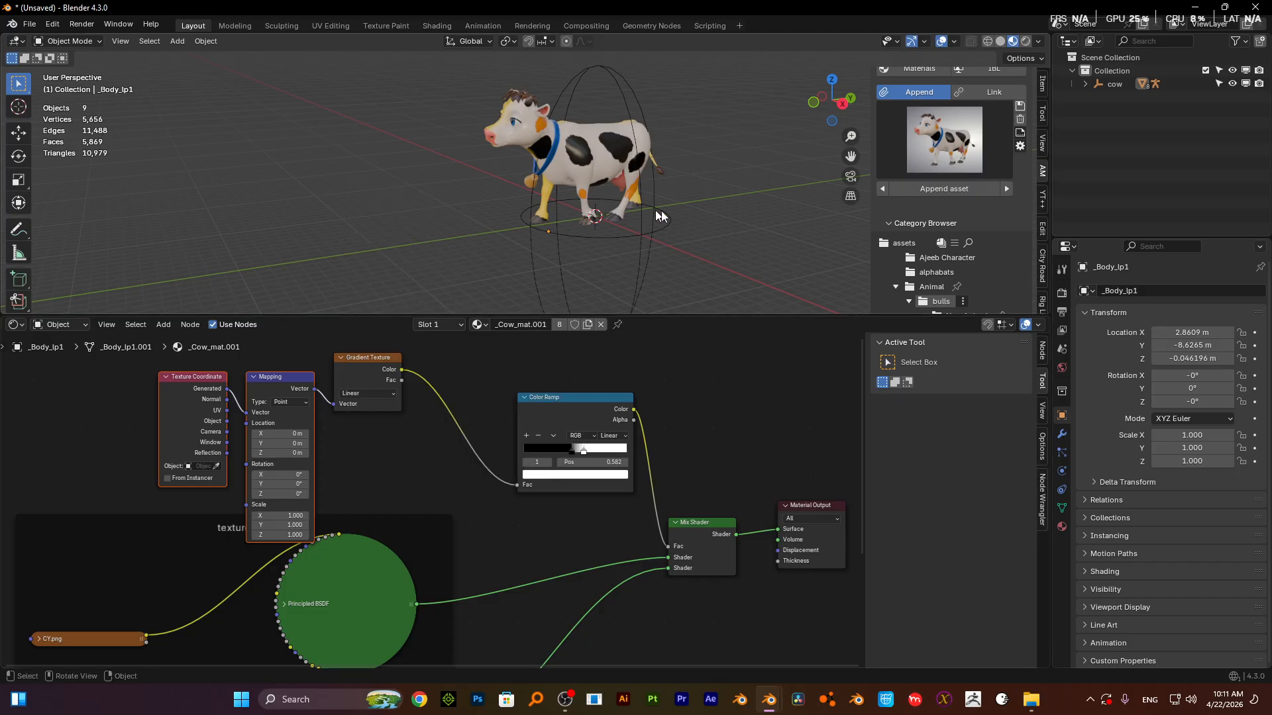
{"action": "right_click", "coordinate": [710, 225]}
- Add an Arrows empty at the world origin and scale it up to about 11.9
{"action": "scroll", "coordinate": [682, 202], "scroll_direction": "up", "scroll_amount": 4}
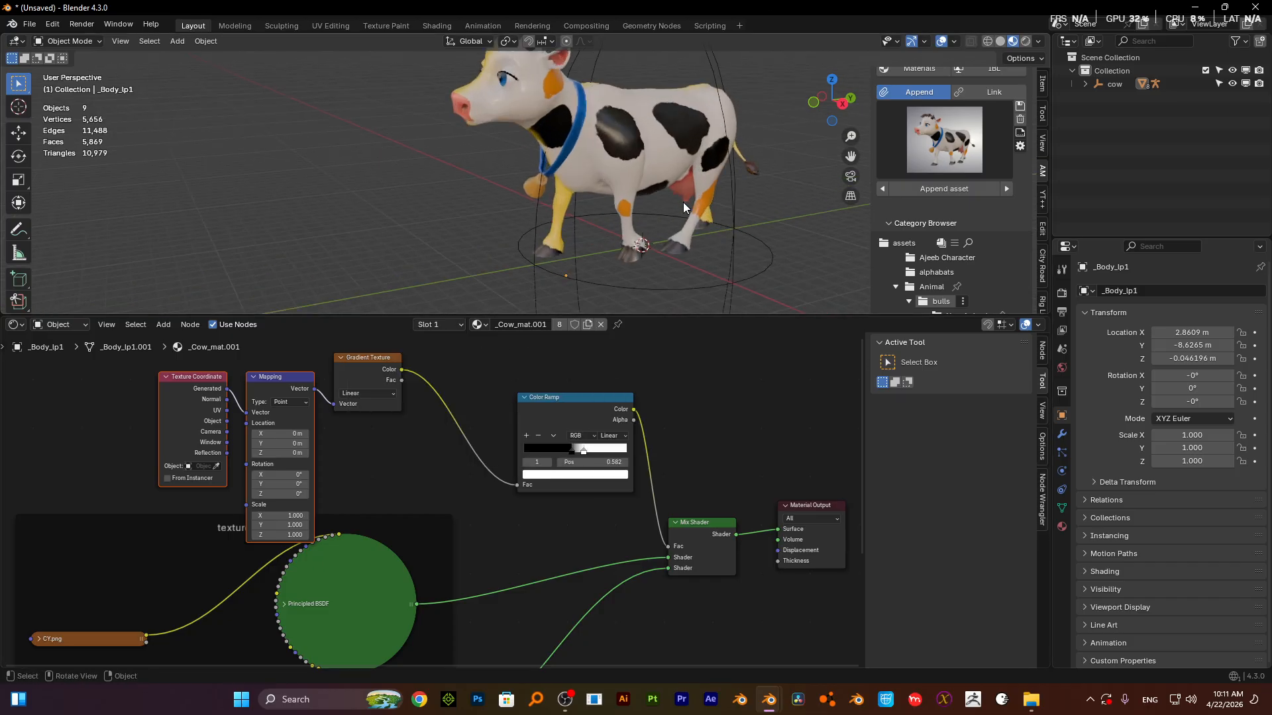
{"action": "middle_click_drag", "start_coordinate": [656, 243], "coordinate": [606, 245]}
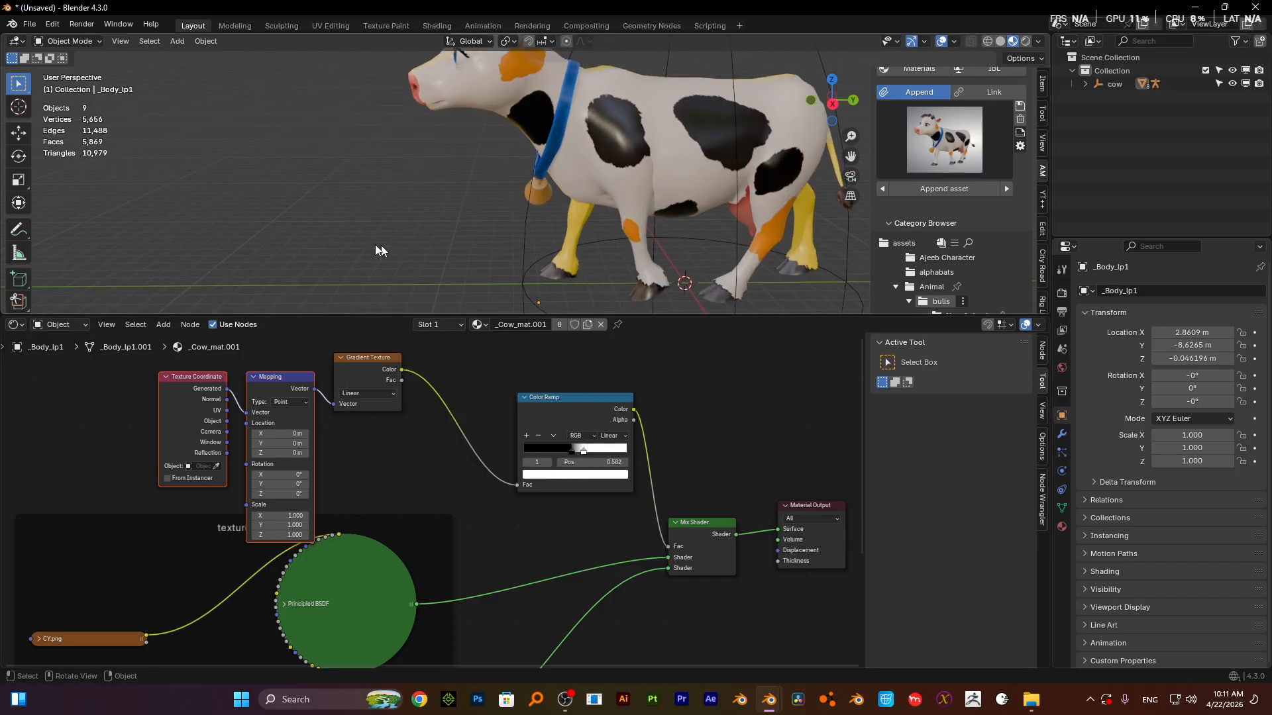
{"action": "key", "text": "shift+a"}
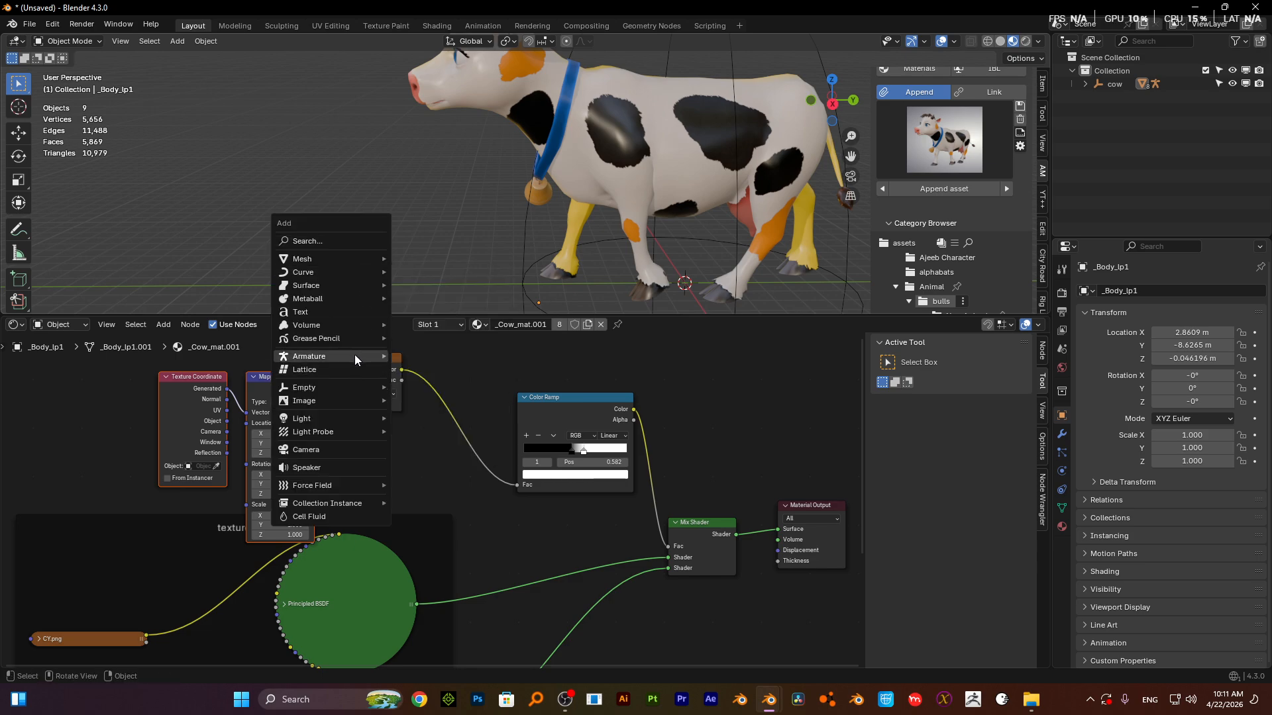
{"action": "mouse_move", "coordinate": [356, 391]}
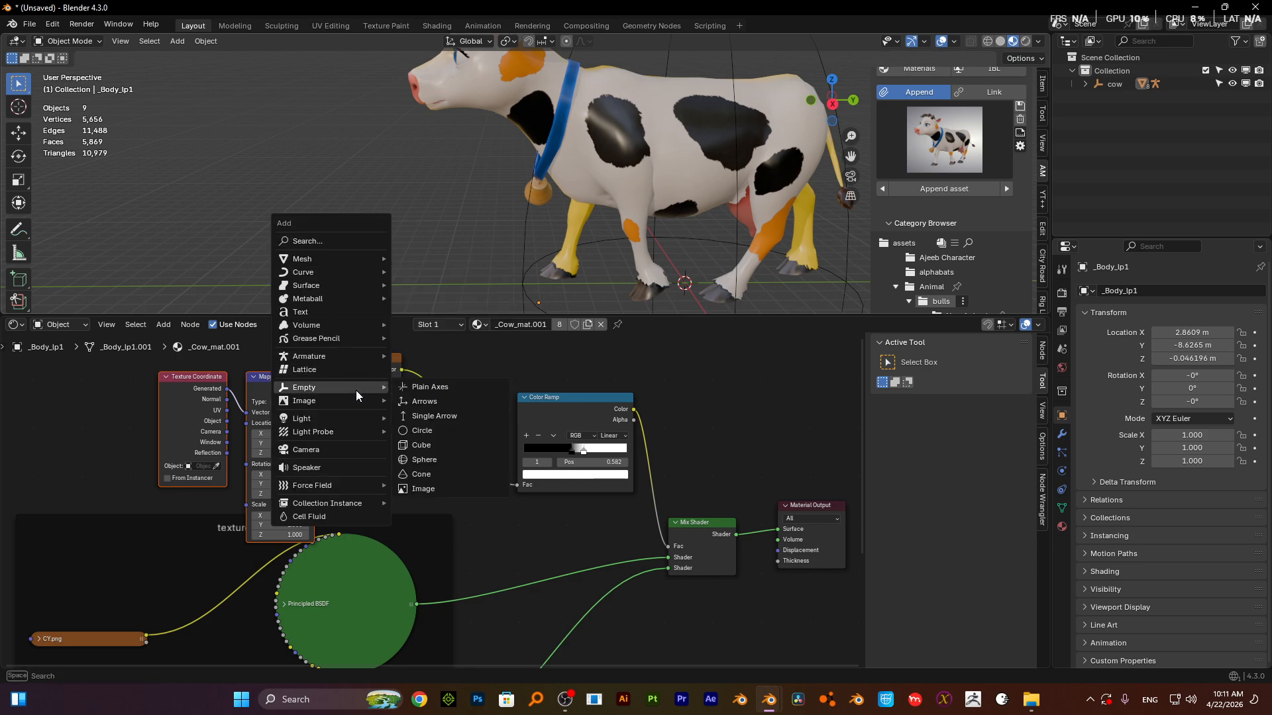
{"action": "left_click", "coordinate": [416, 401]}
{"action": "scroll", "coordinate": [633, 251], "scroll_direction": "down", "scroll_amount": 4}
{"action": "key", "text": "s"}
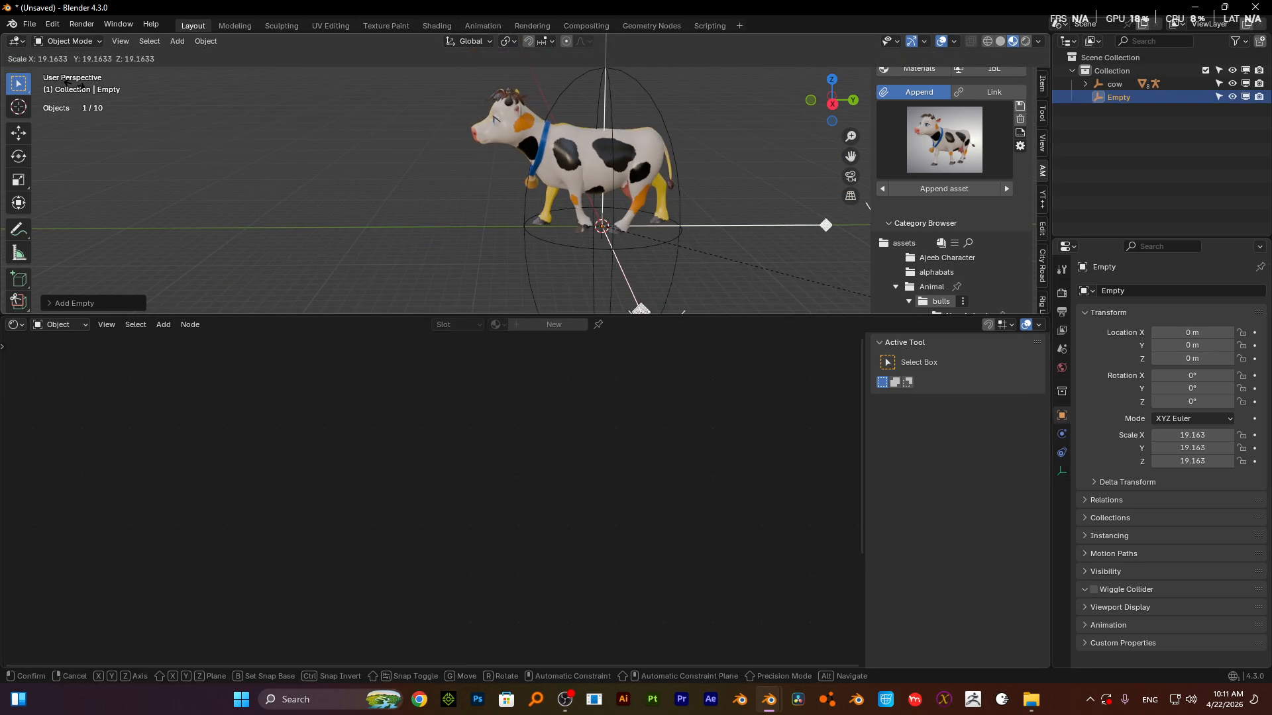
{"action": "left_click", "coordinate": [926, 305]}
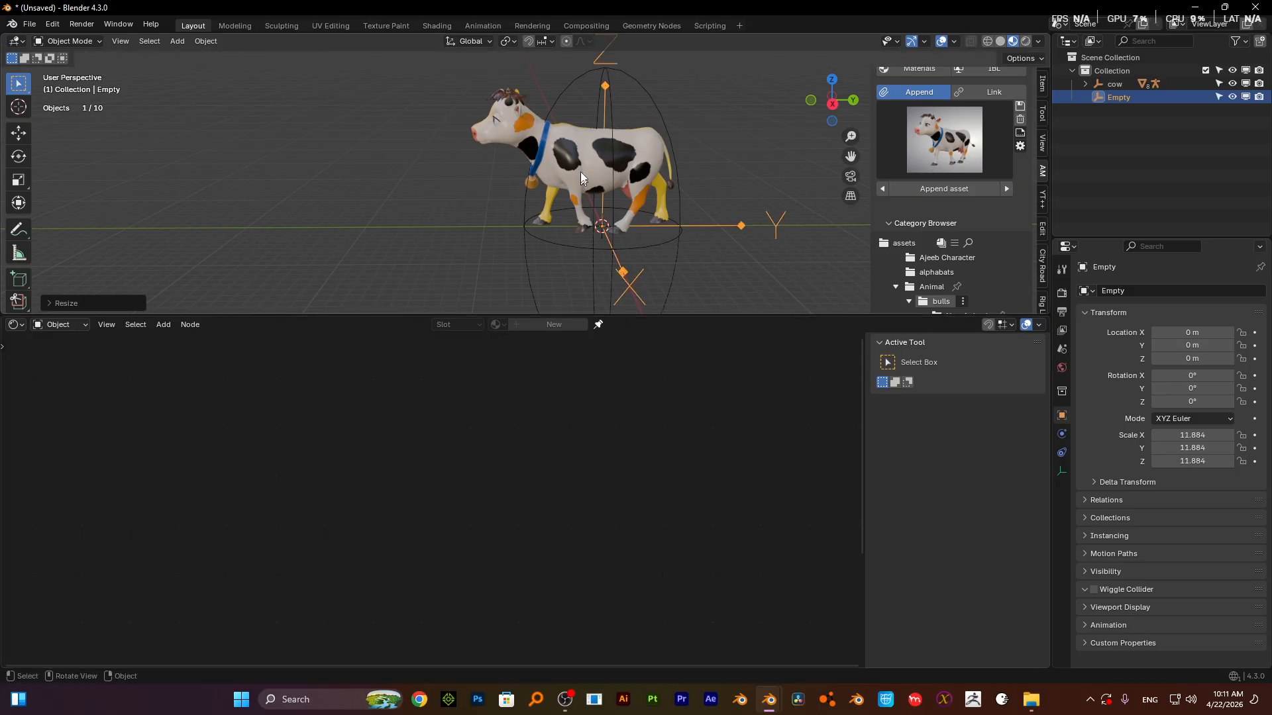
- Pin the cow body's material in the Shader Editor and enlarge the Empty to a scale of about 20.5
{"action": "left_click", "coordinate": [575, 154]}
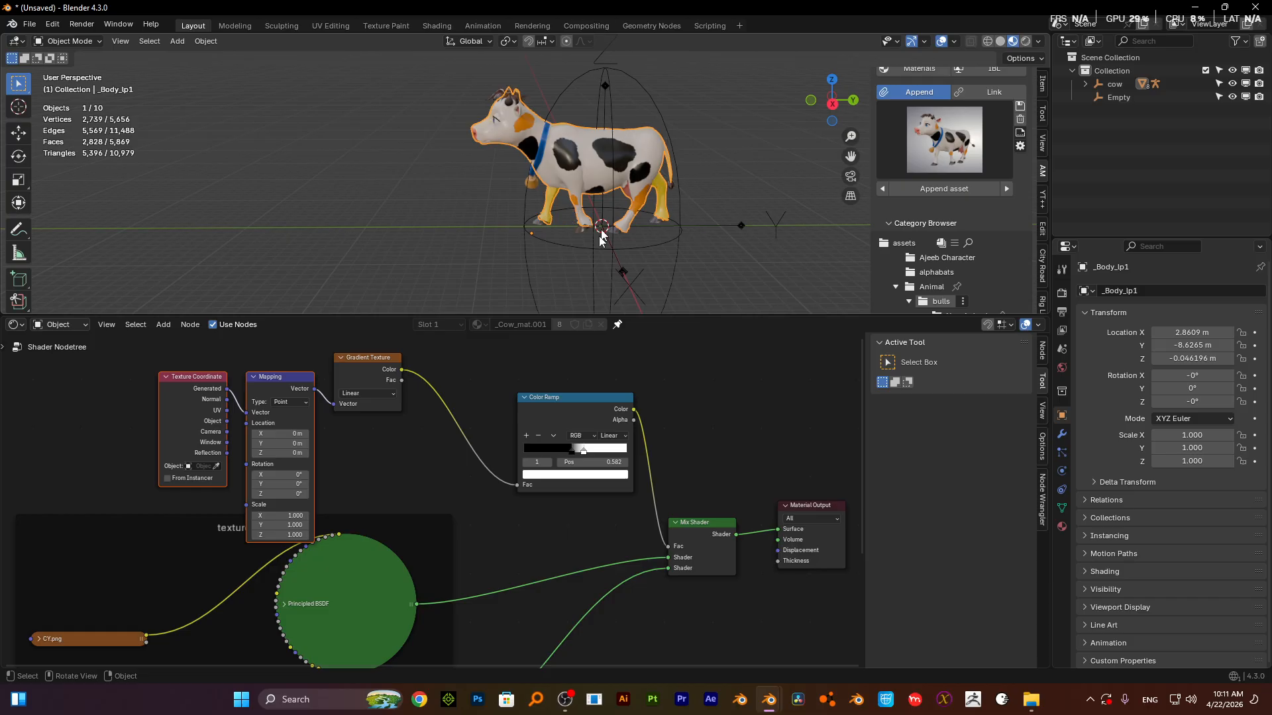
{"action": "left_click", "coordinate": [602, 90]}
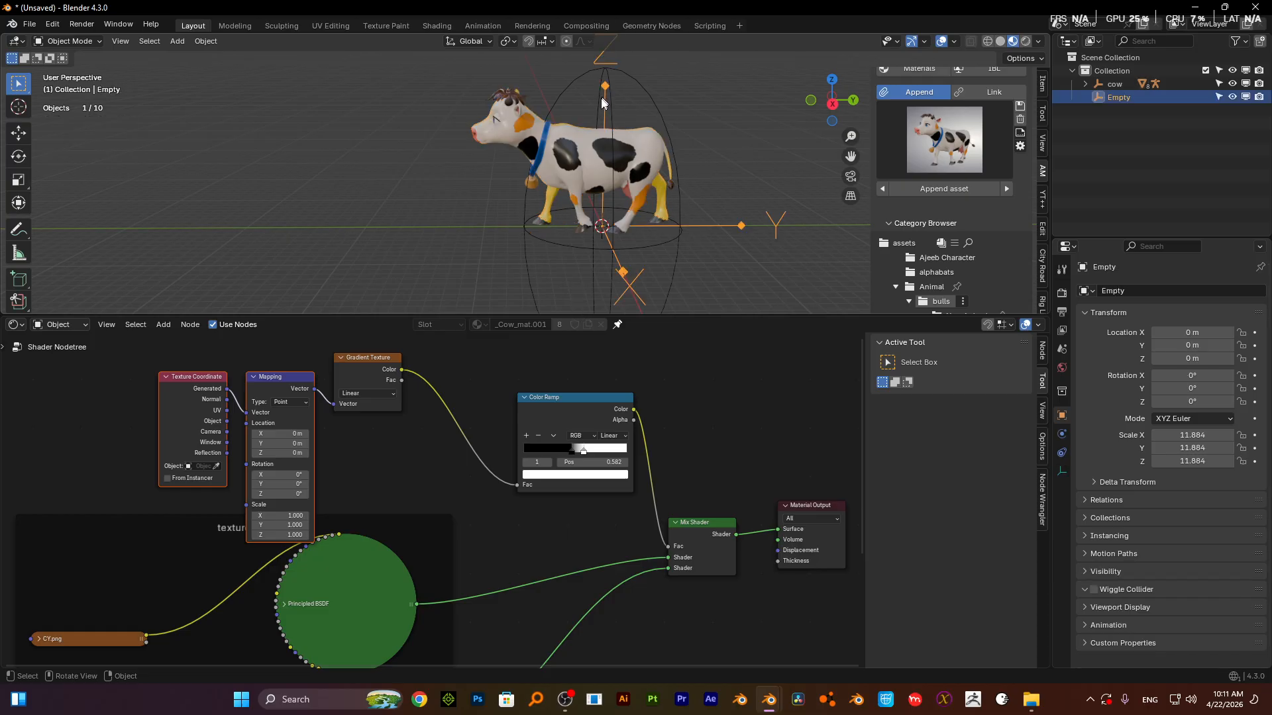
{"action": "scroll", "coordinate": [640, 147], "scroll_direction": "down", "scroll_amount": 3}
{"action": "key", "text": "s"}
{"action": "left_click", "coordinate": [816, 217]}
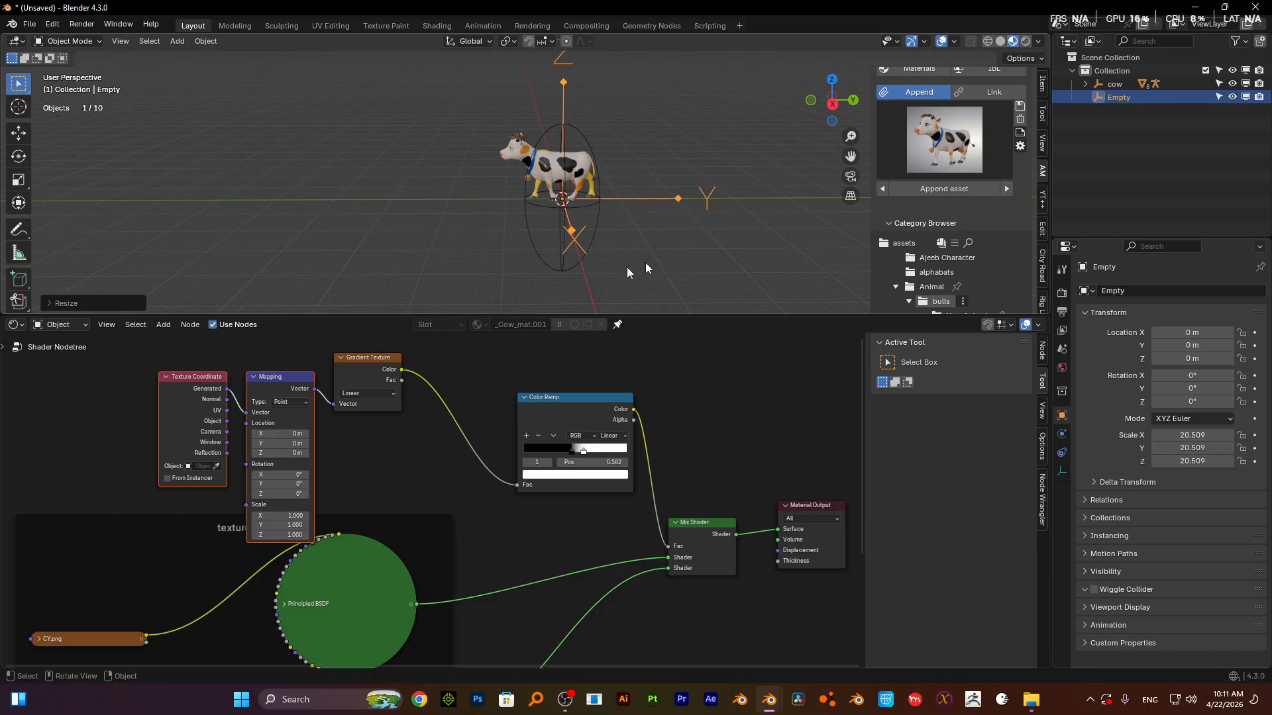
- Select the cow body and connect the Texture Coordinate's Object output to the Mapping node's Vector input in place of Generated
{"action": "left_click", "coordinate": [537, 168]}
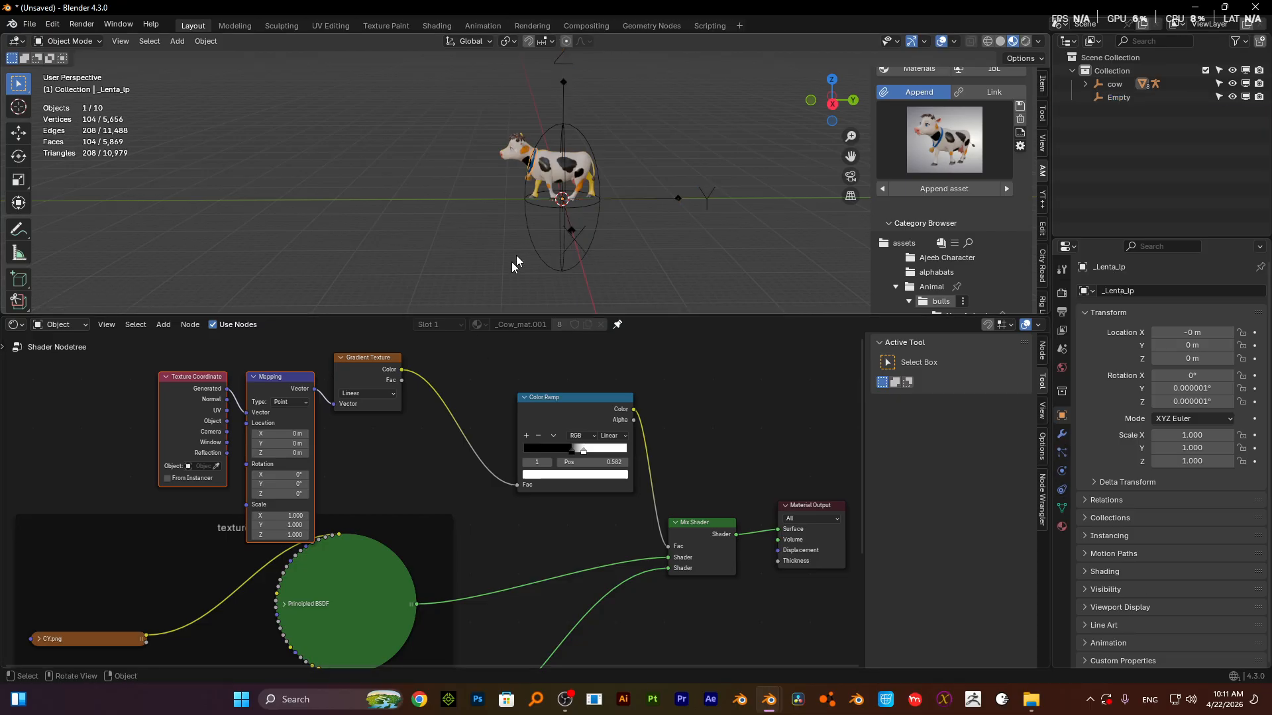
{"action": "scroll", "coordinate": [465, 281], "scroll_direction": "up", "scroll_amount": 4}
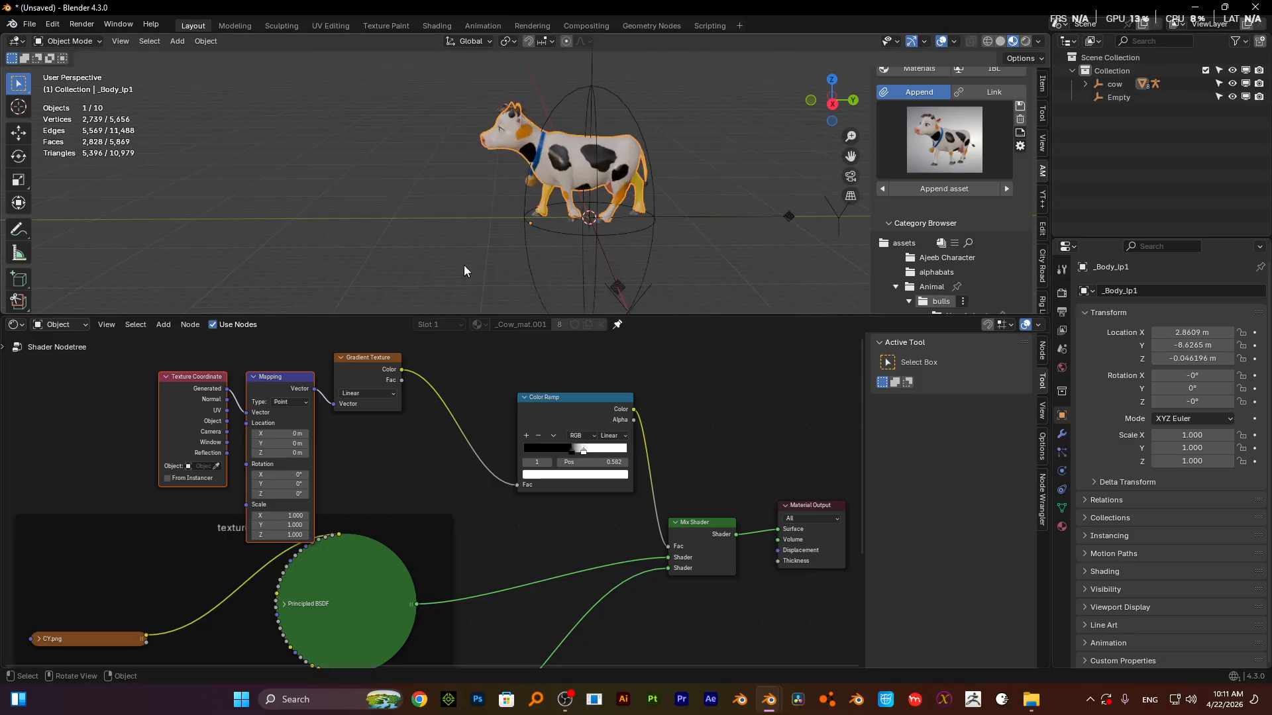
{"action": "scroll", "coordinate": [551, 196], "scroll_direction": "up", "scroll_amount": 2}
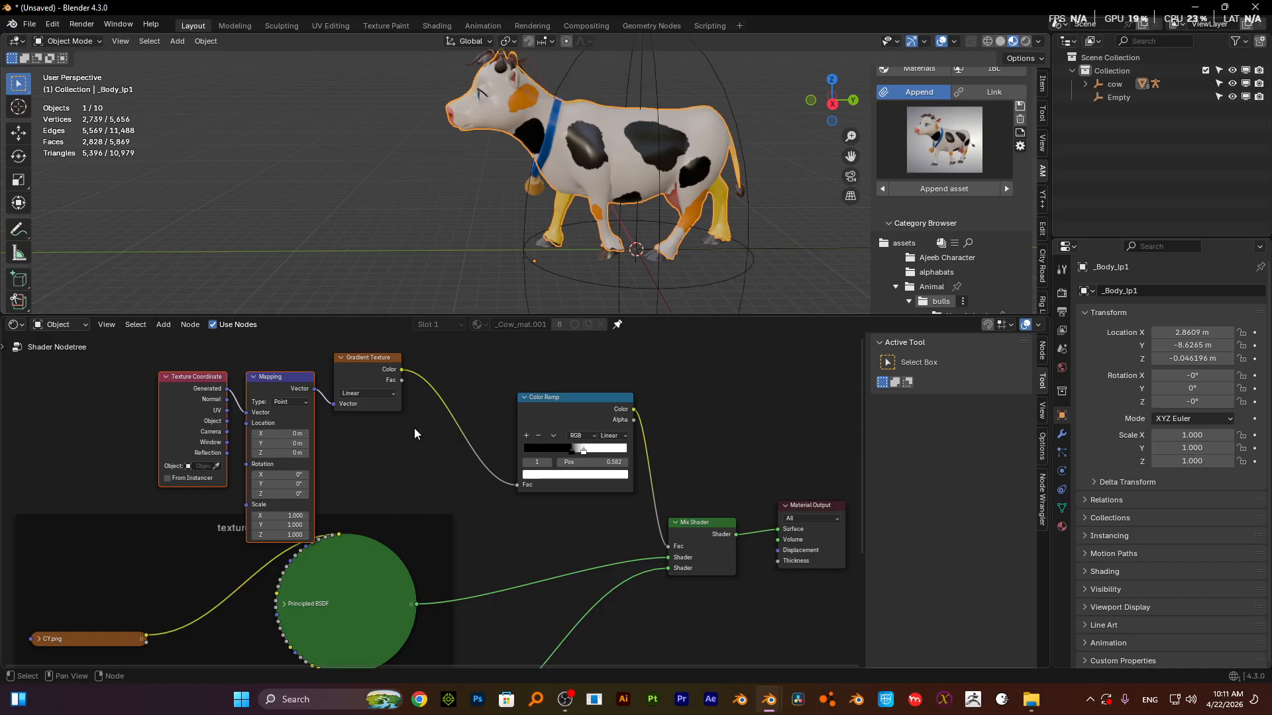
{"action": "scroll", "coordinate": [414, 428], "scroll_direction": "up", "scroll_amount": 2}
{"action": "middle_click_drag", "start_coordinate": [251, 420], "coordinate": [582, 505]}
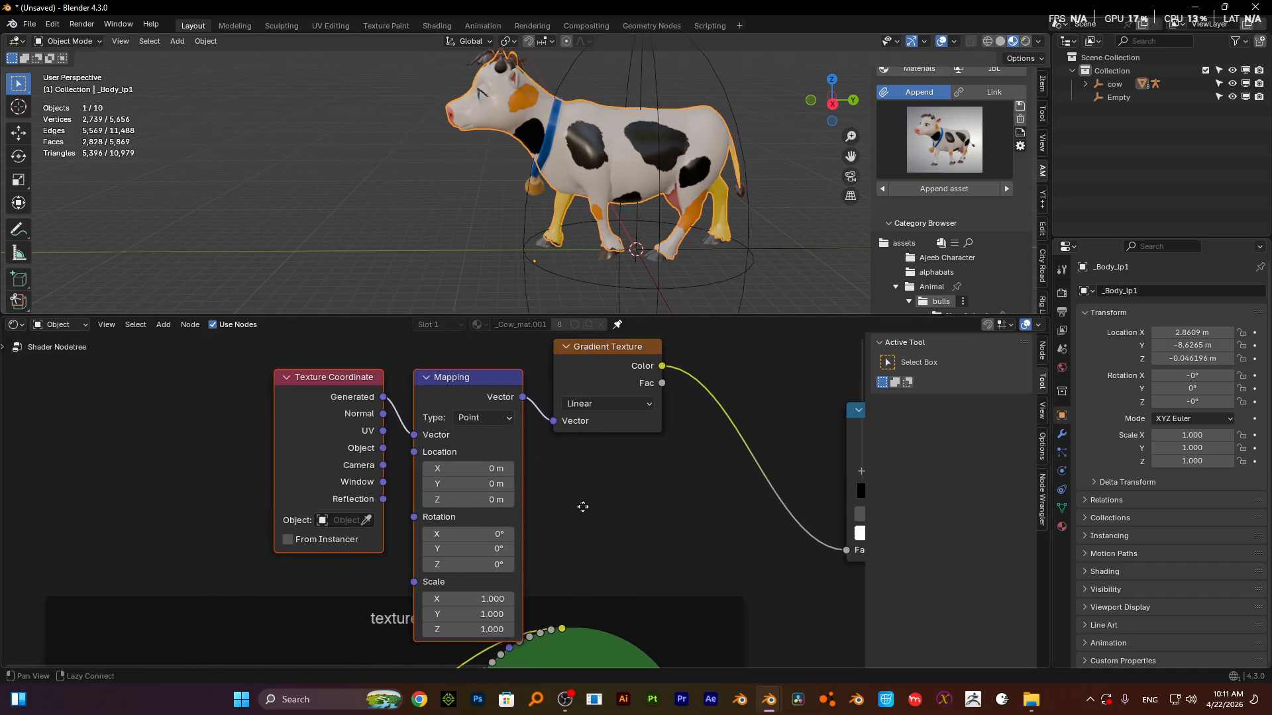
{"action": "key", "text": "ctrl+space"}
{"action": "scroll", "coordinate": [436, 384], "scroll_direction": "up", "scroll_amount": 3}
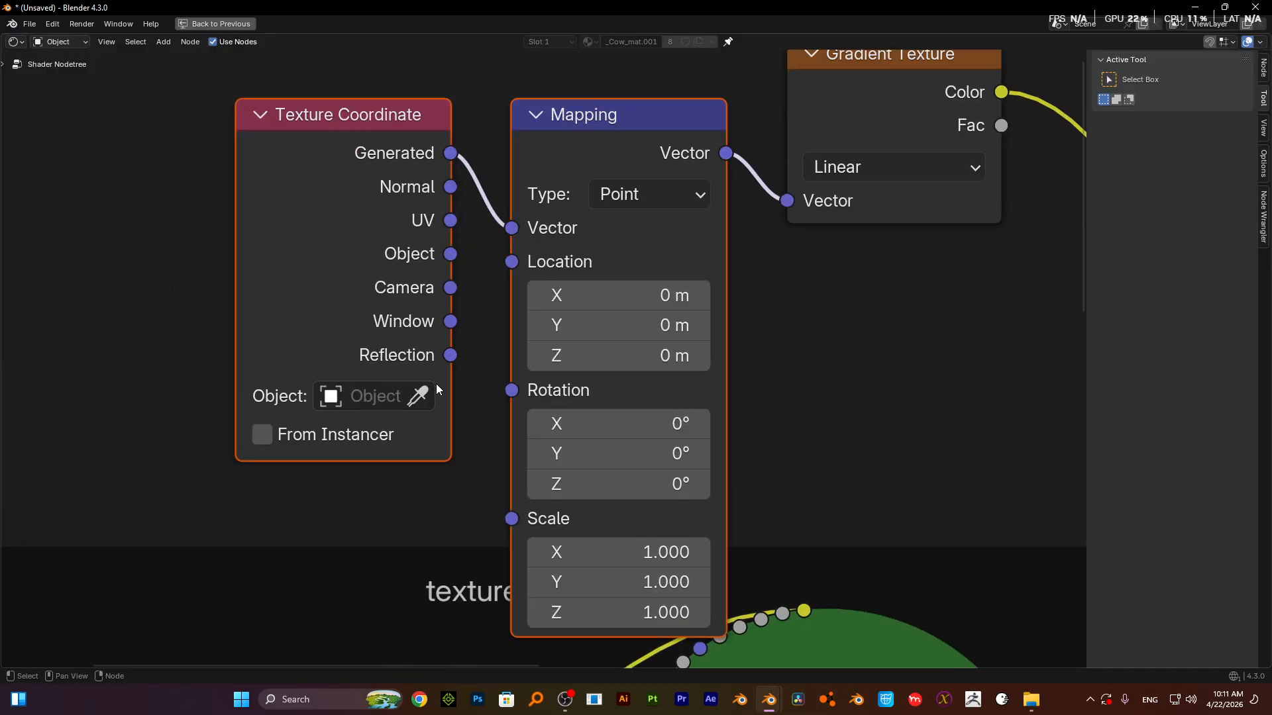
{"action": "left_click_drag", "start_coordinate": [450, 254], "coordinate": [512, 228]}
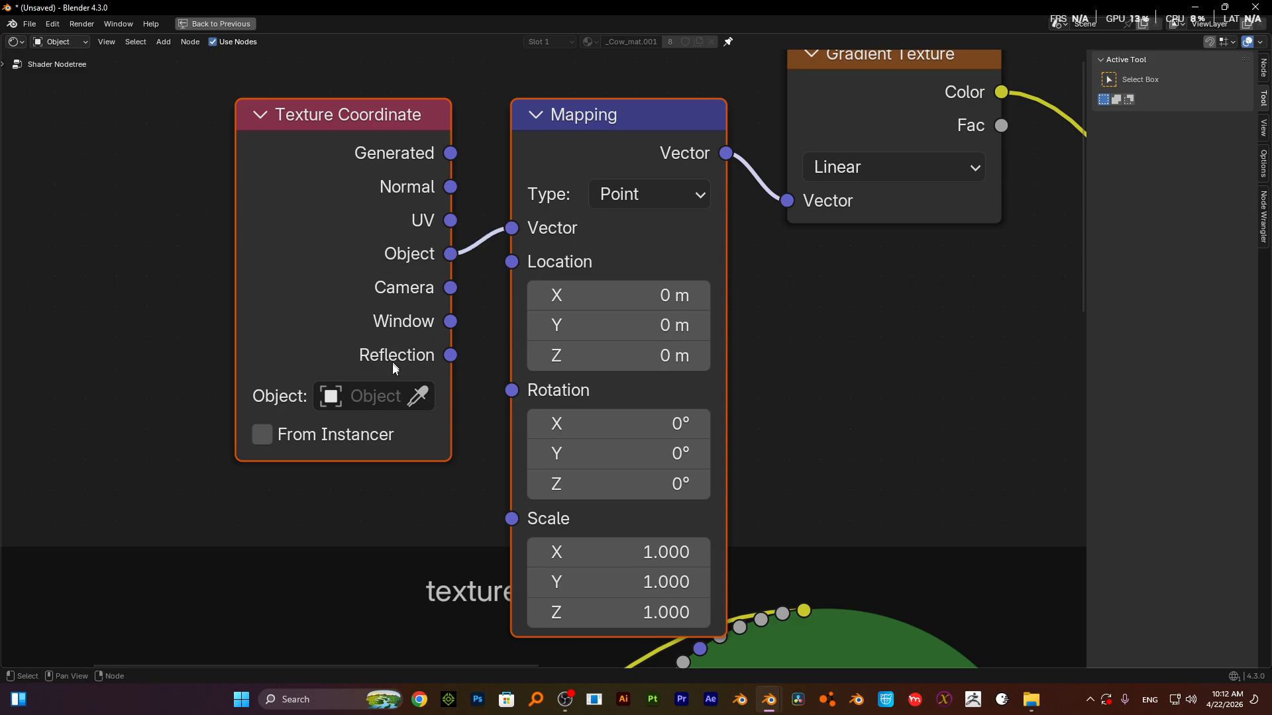
- Set the arrows Empty as the Texture Coordinate node's Object
{"action": "left_click", "coordinate": [372, 396]}
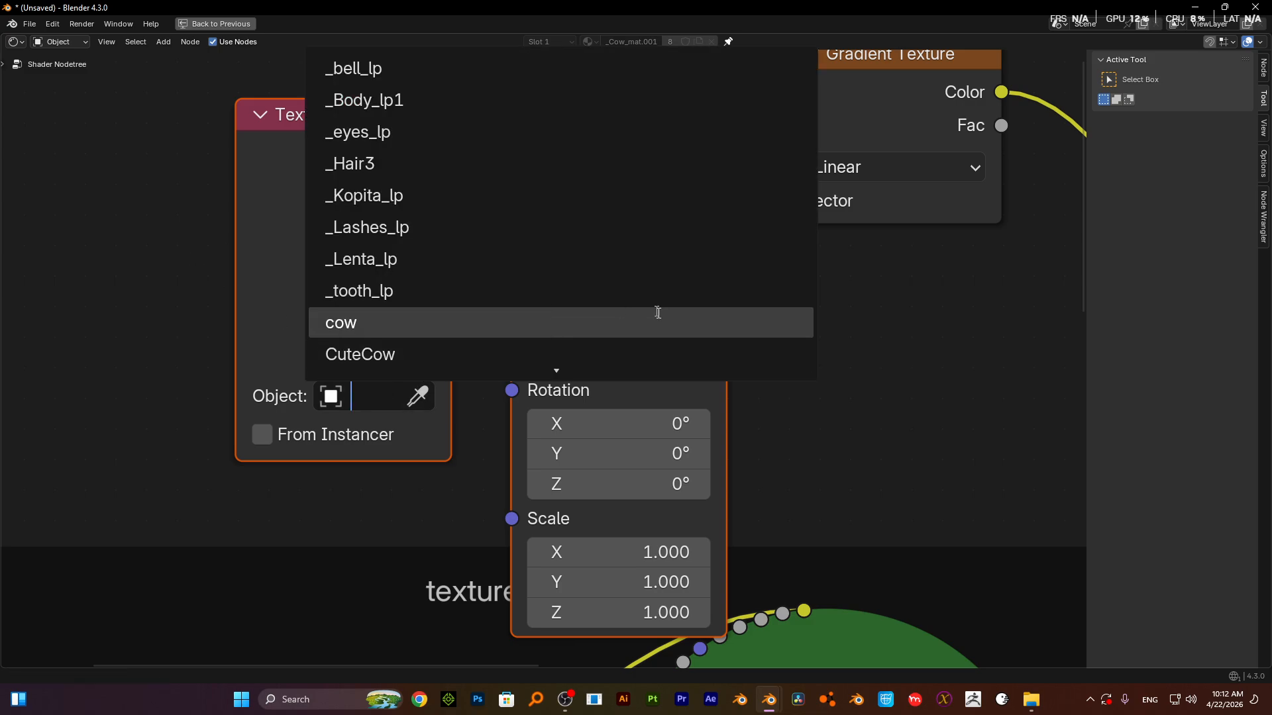
{"action": "key", "text": "Escape"}
{"action": "key", "text": "ctrl+space"}
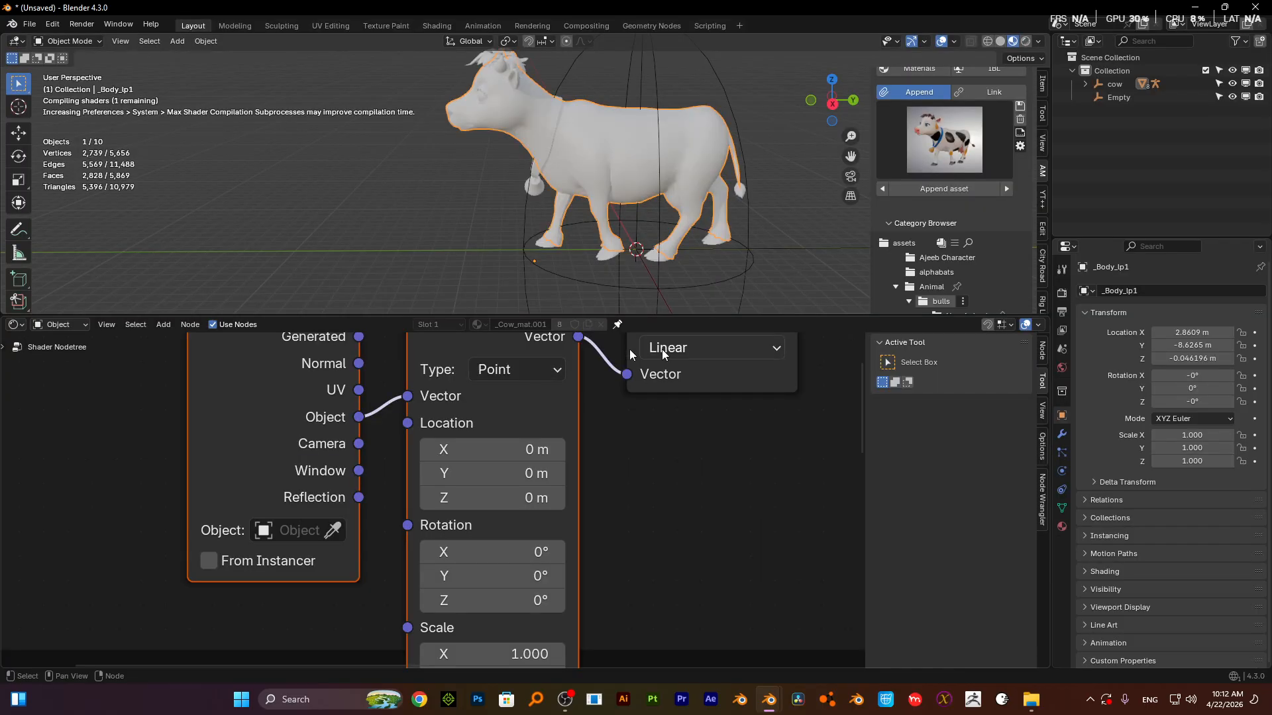
{"action": "scroll", "coordinate": [497, 249], "scroll_direction": "down", "scroll_amount": 2}
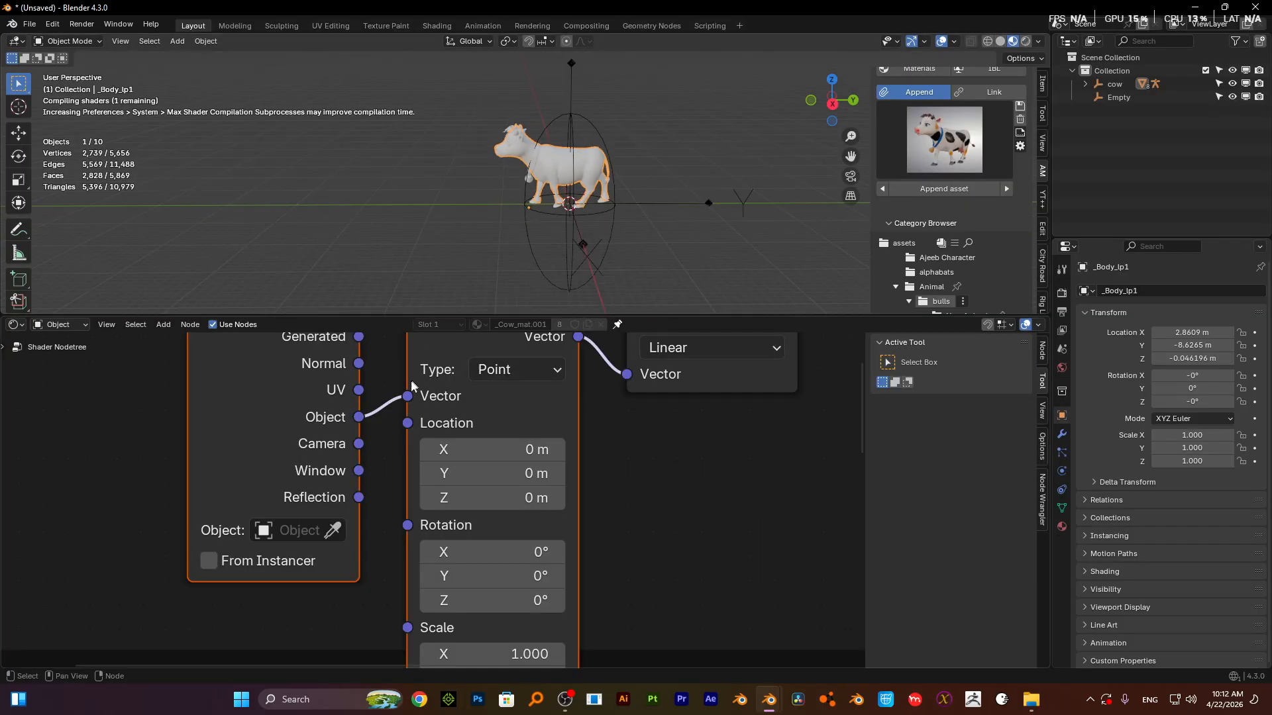
{"action": "left_click", "coordinate": [571, 70]}
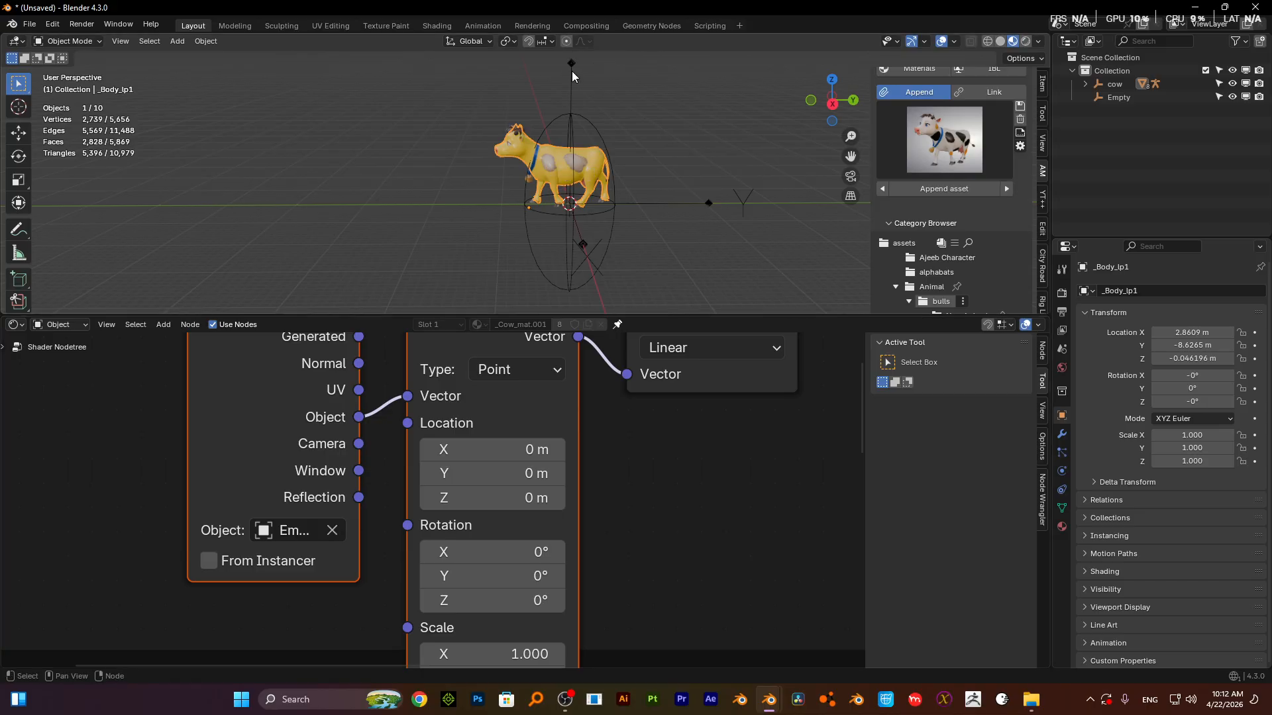
- Rotate the Empty 90° about the global Z axis
{"action": "left_click", "coordinate": [571, 70]}
{"action": "type", "text": "r"}
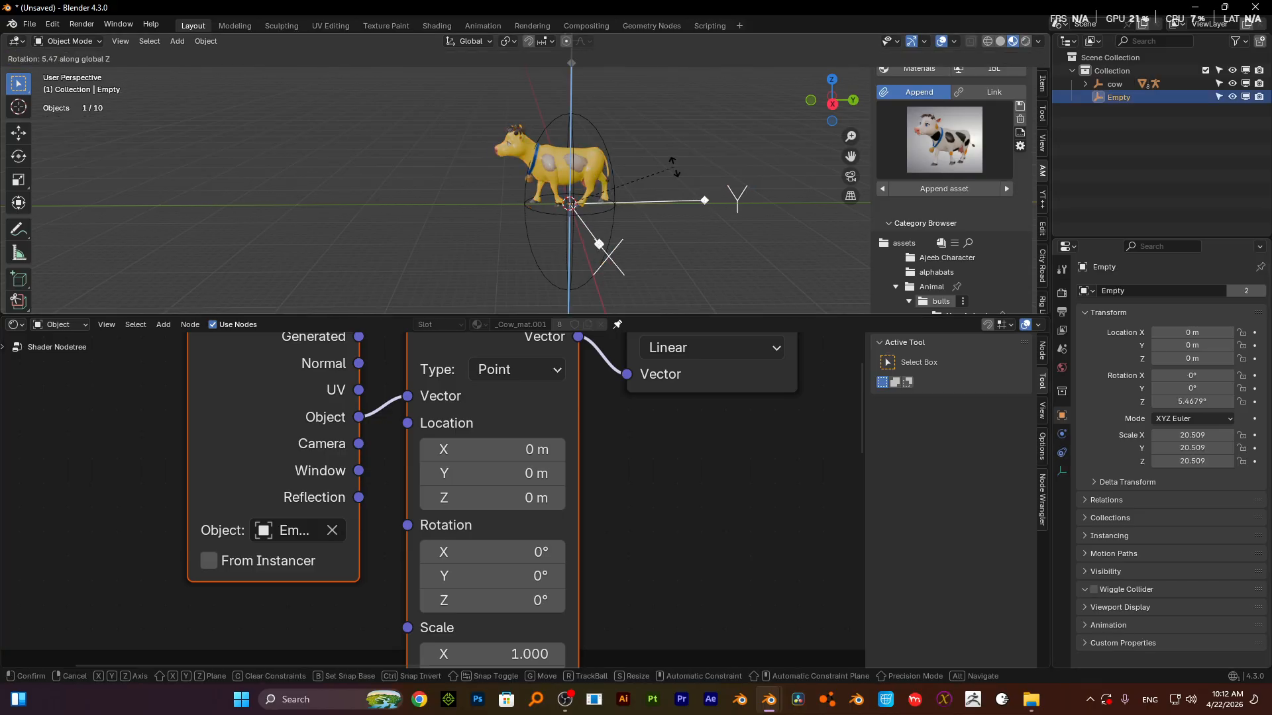
{"action": "type", "text": "90"}
{"action": "key", "text": "Return"}
- Try moving the Empty along the global Y axis to preview the texture blend, and test a move in the right orthographic view
{"action": "middle_click_drag", "start_coordinate": [673, 166], "coordinate": [668, 212]}
{"action": "key", "text": "g"}
{"action": "key", "text": "y"}
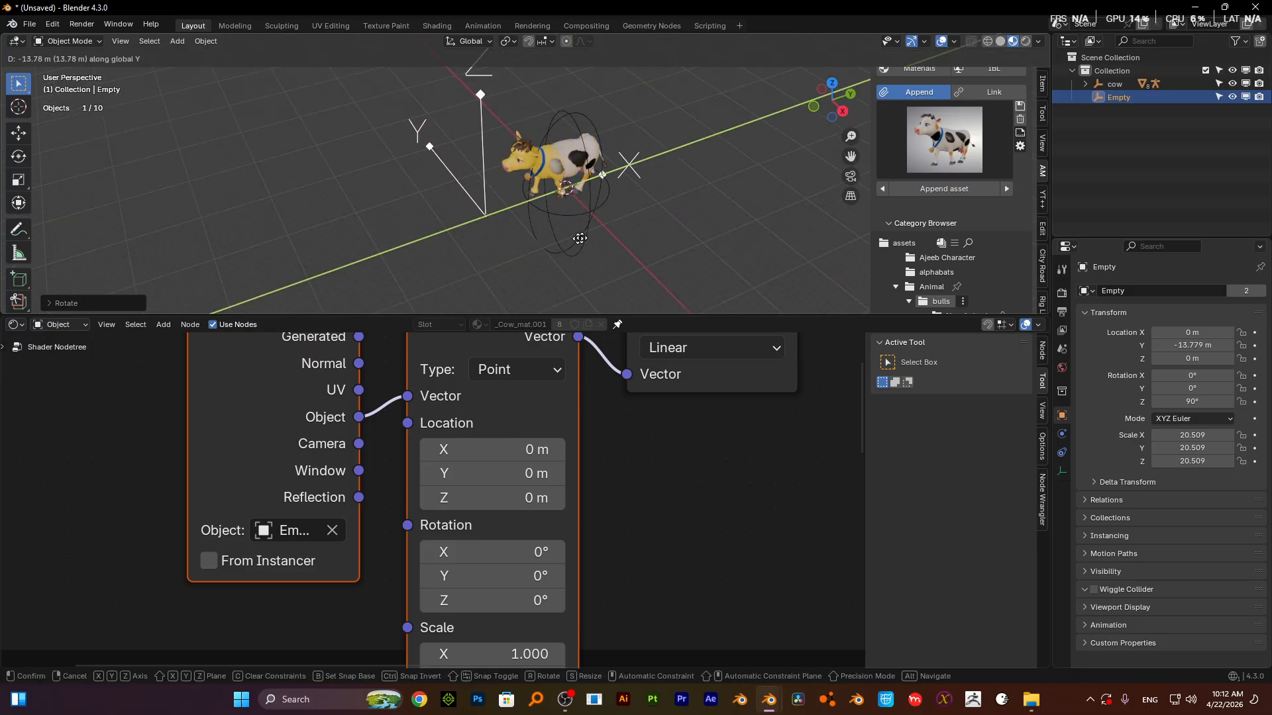
{"action": "right_click", "coordinate": [621, 217]}
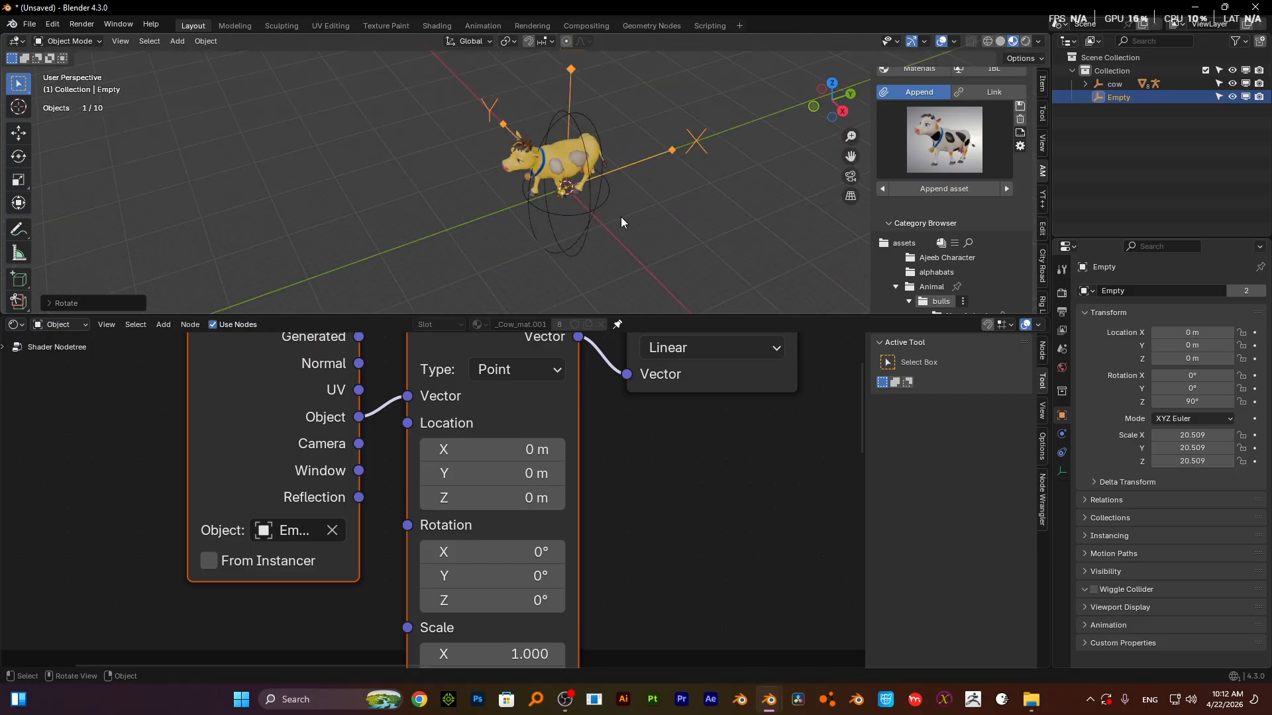
{"action": "key", "text": "KP_3"}
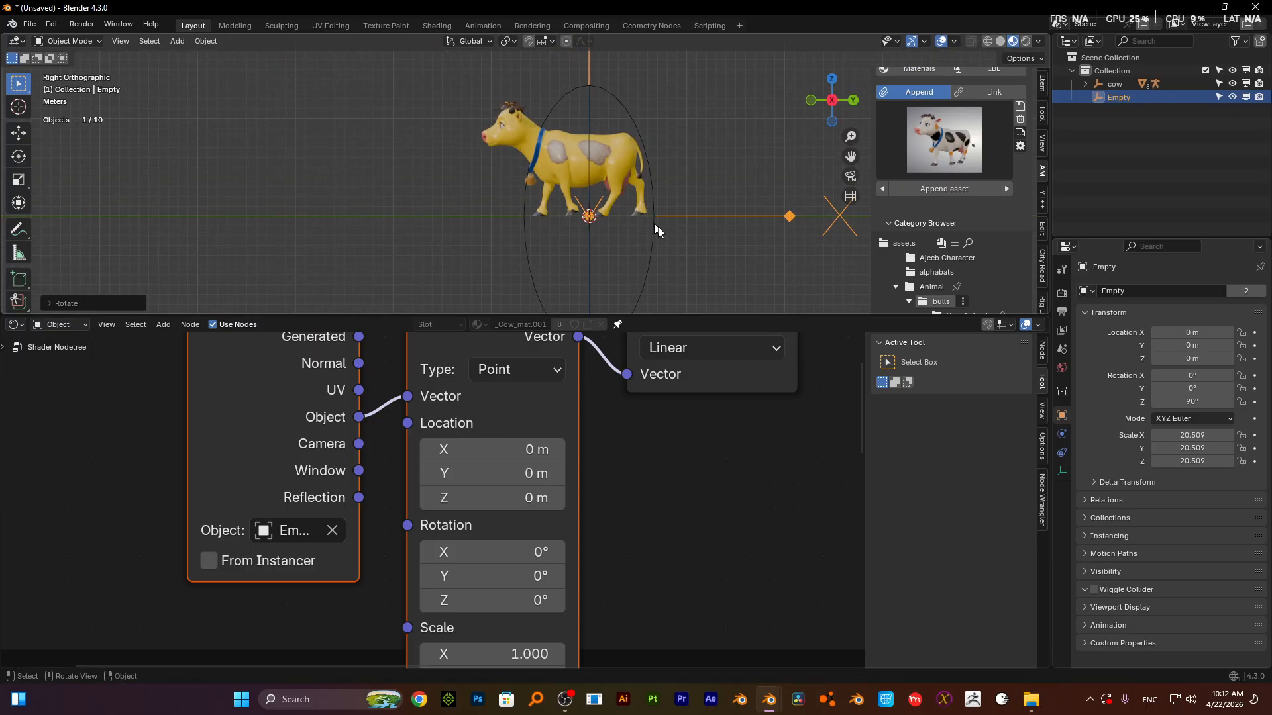
{"action": "middle_click_drag", "start_coordinate": [691, 242], "coordinate": [590, 241], "text": "shift"}
{"action": "key", "text": "g"}
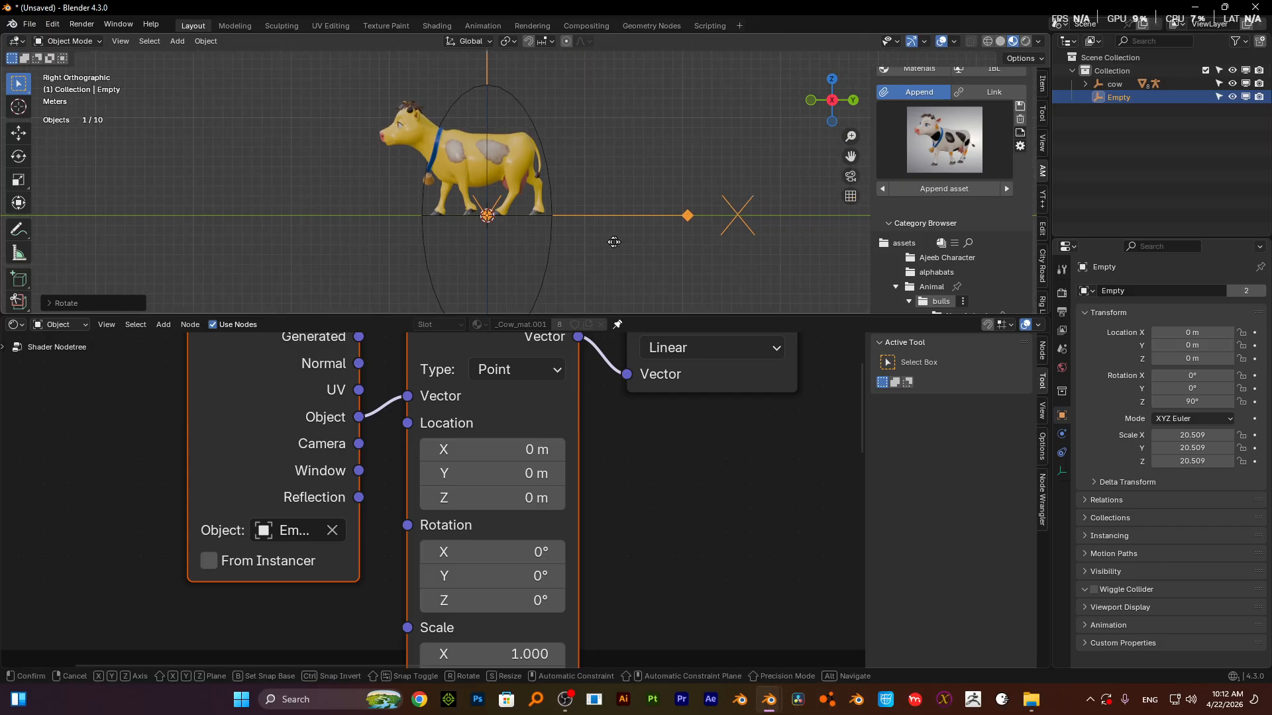
{"action": "right_click", "coordinate": [443, 249]}
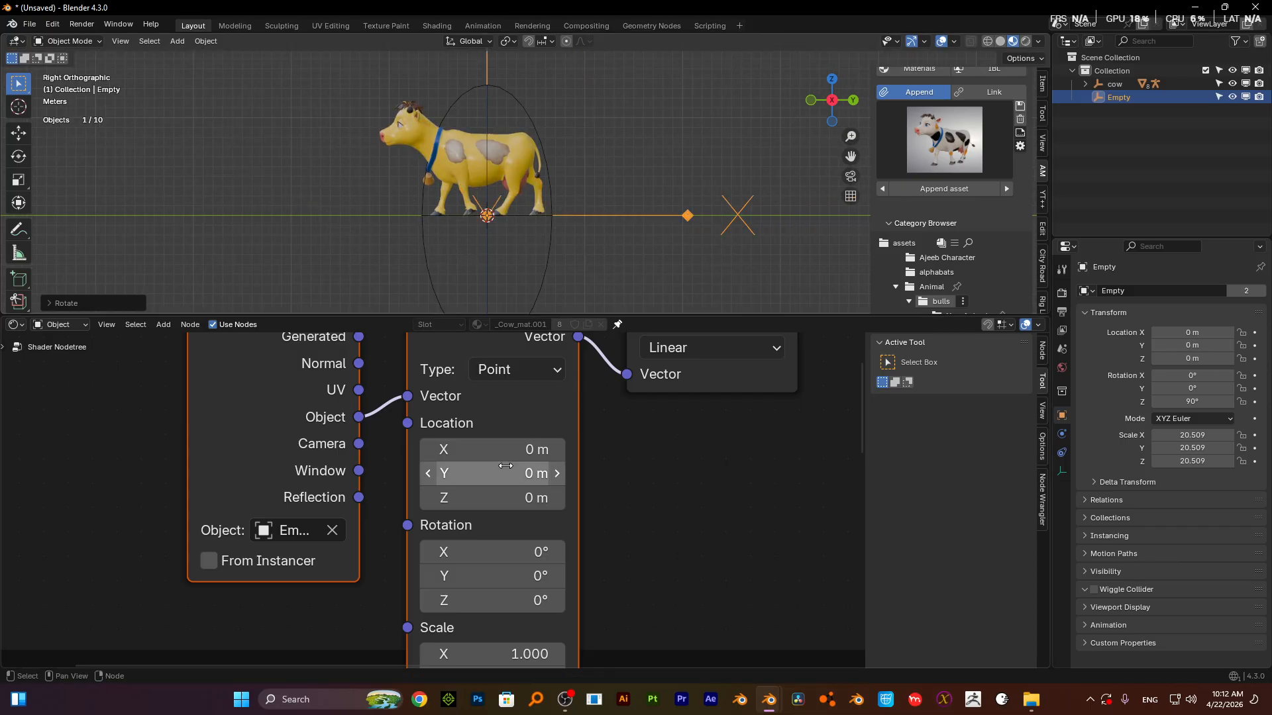
- Try shifting the texture blend with the Mapping node's location values, undoing a Y change of about -4.4 m and retrying with the cow body selected
{"action": "scroll", "coordinate": [505, 466], "scroll_direction": "down", "scroll_amount": 2}
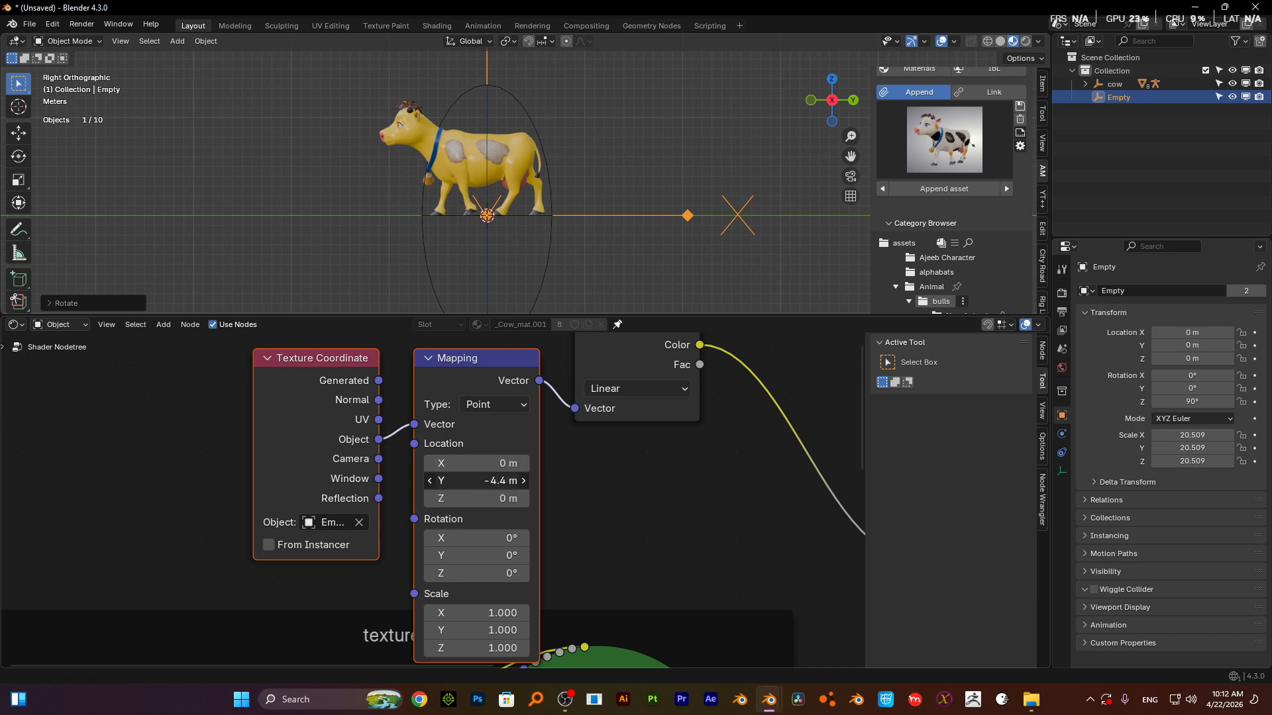
{"action": "left_click_drag", "start_coordinate": [494, 480], "coordinate": [470, 498]}
{"action": "key", "text": "ctrl+z"}
{"action": "key", "text": "Escape"}
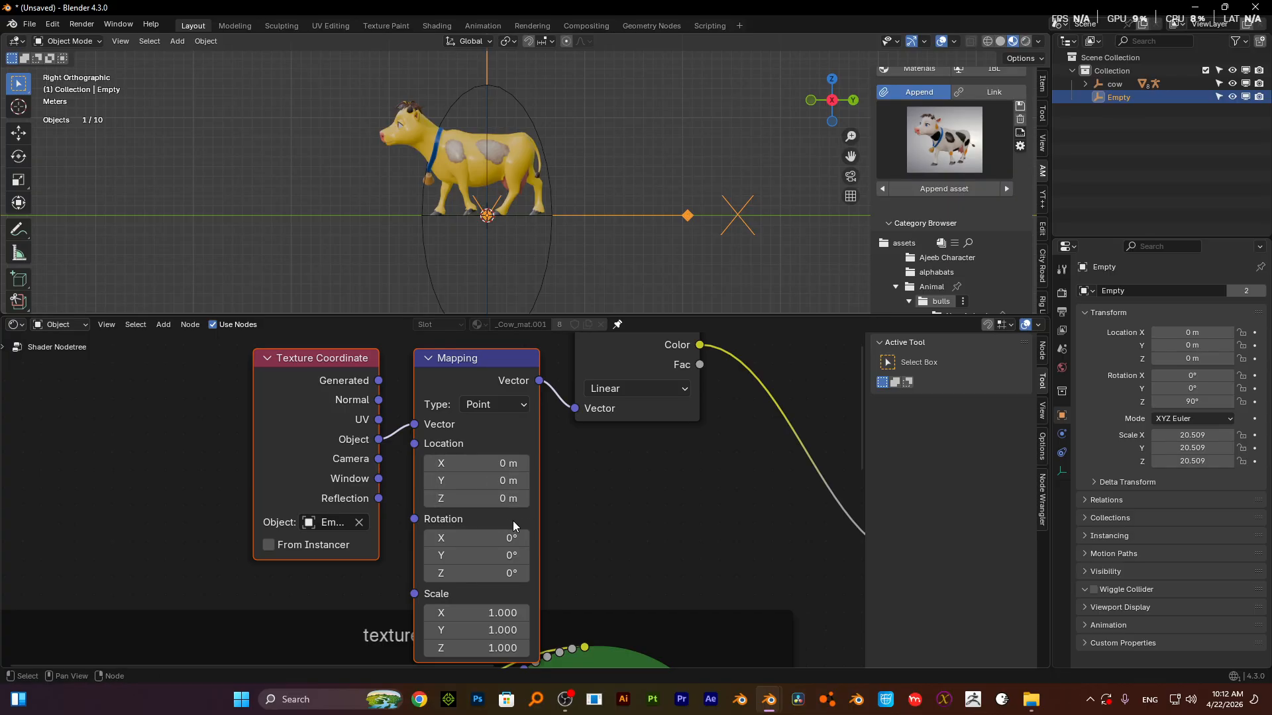
{"action": "left_click", "coordinate": [466, 160]}
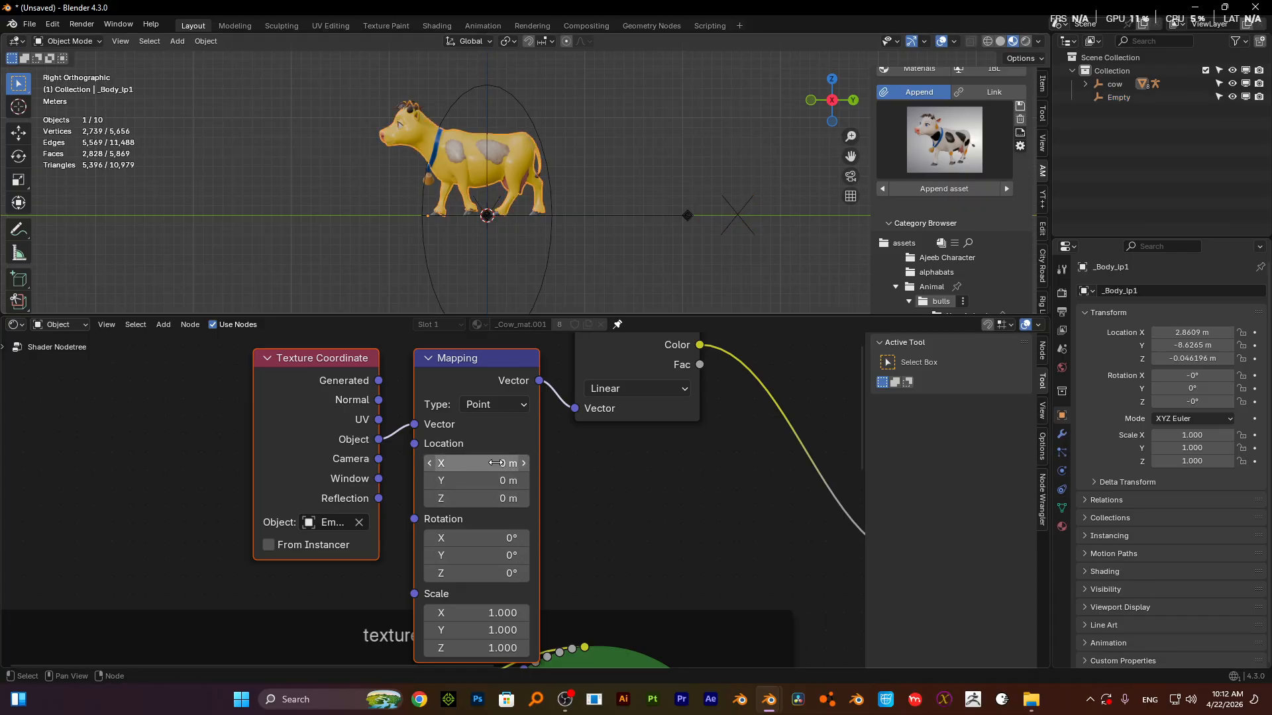
{"action": "left_click_drag", "start_coordinate": [496, 463], "coordinate": [524, 480]}
{"action": "key", "text": "Return"}
{"action": "scroll", "coordinate": [525, 171], "scroll_direction": "down", "scroll_amount": 2}
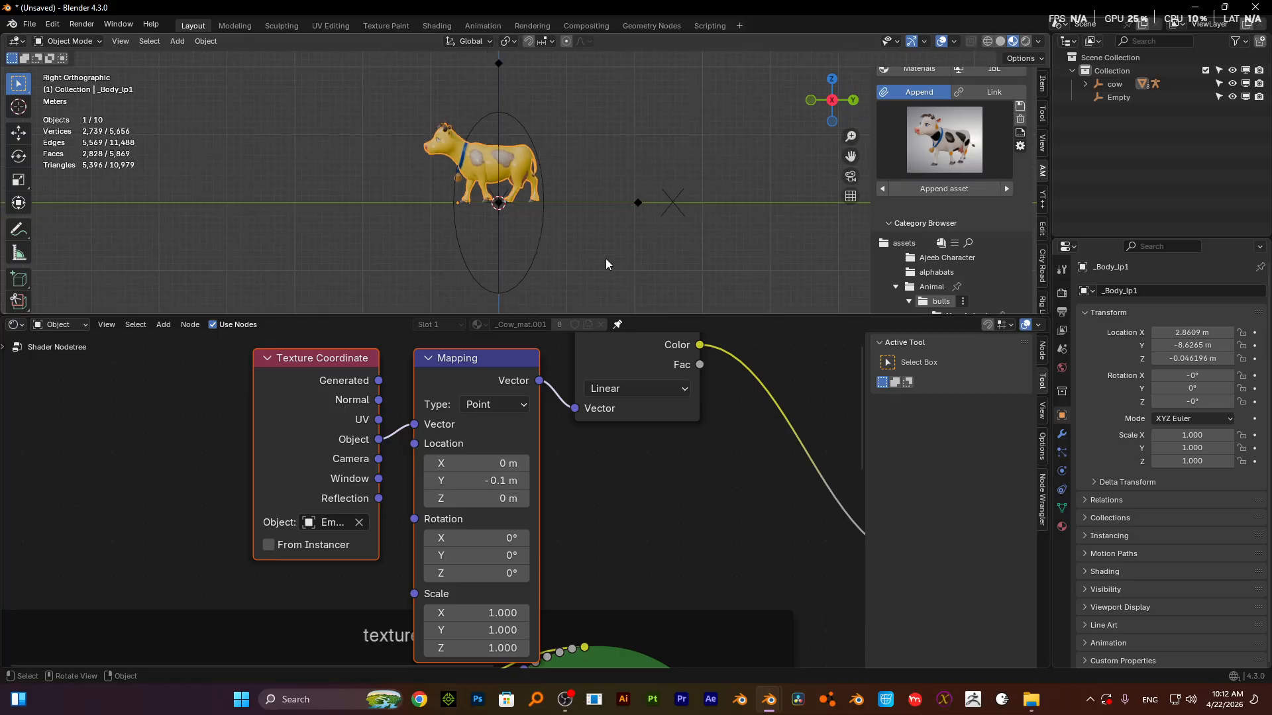
- Move the Empty along global Y to about -11.1 m and set the Mapping node's location to Y -15 m and Z -2.9 m
{"action": "left_click", "coordinate": [506, 65]}
{"action": "key", "text": "g"}
{"action": "key", "text": "y"}
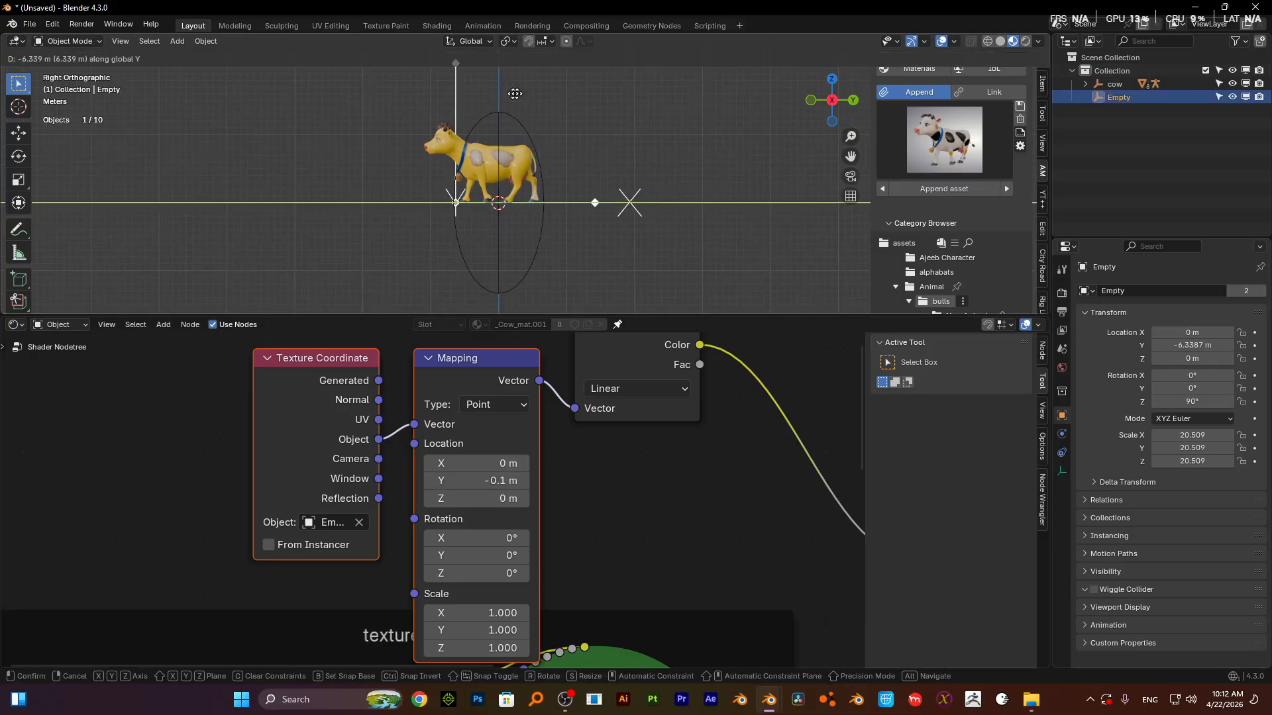
{"action": "left_click", "coordinate": [482, 93]}
{"action": "scroll", "coordinate": [512, 527], "scroll_direction": "up", "scroll_amount": 2}
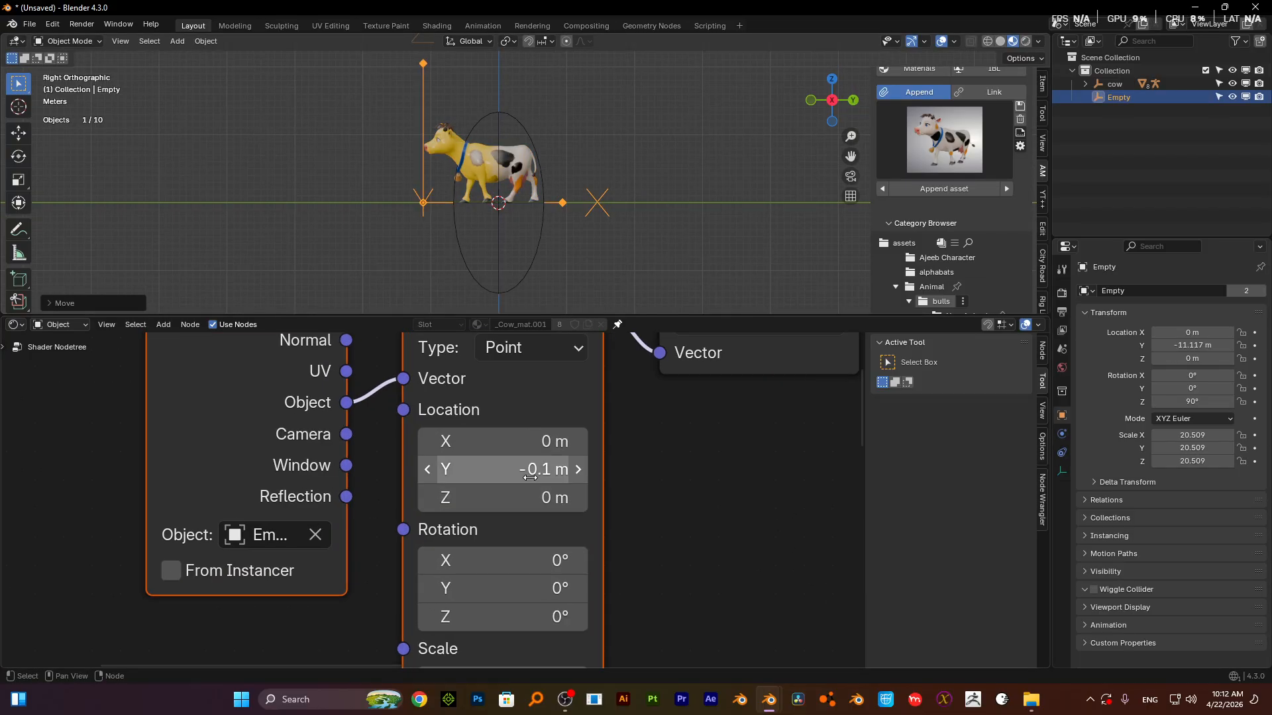
{"action": "left_click_drag", "start_coordinate": [540, 498], "coordinate": [508, 424]}
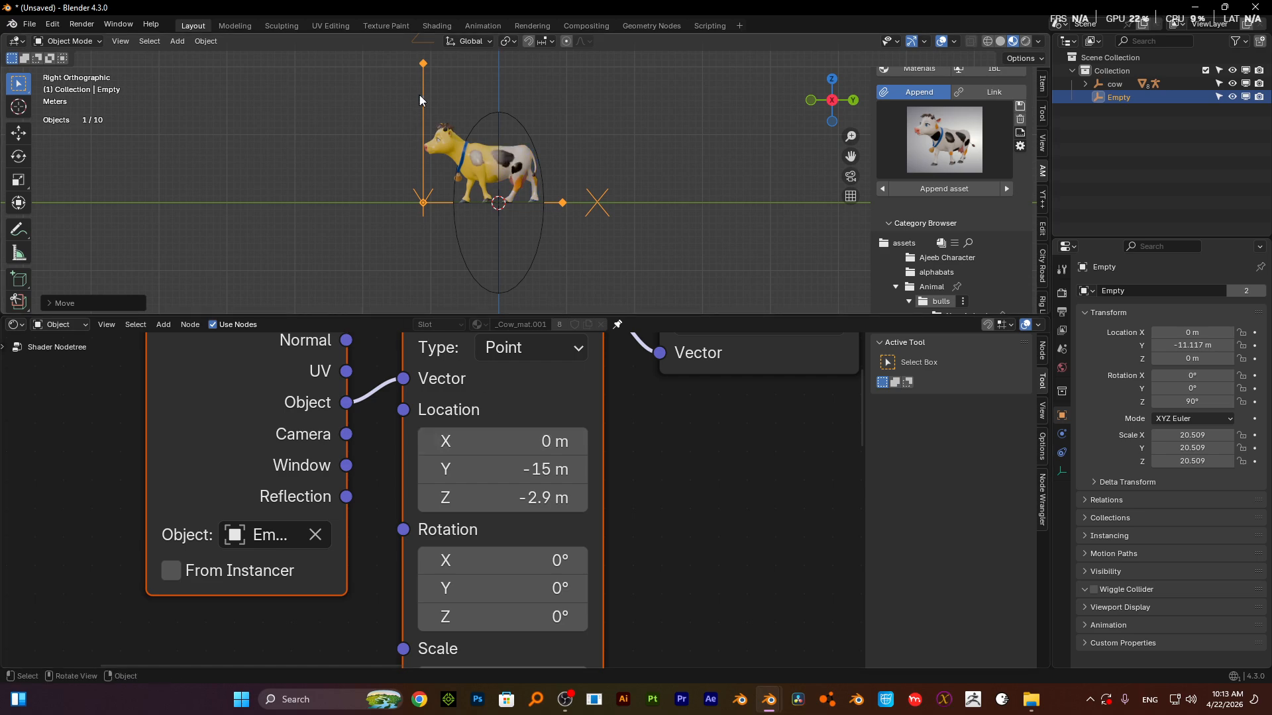
- Return the Empty to 0 m along global Y and set the Mapping node's X location to 0.53 m
{"action": "key", "text": "g"}
{"action": "key", "text": "y"}
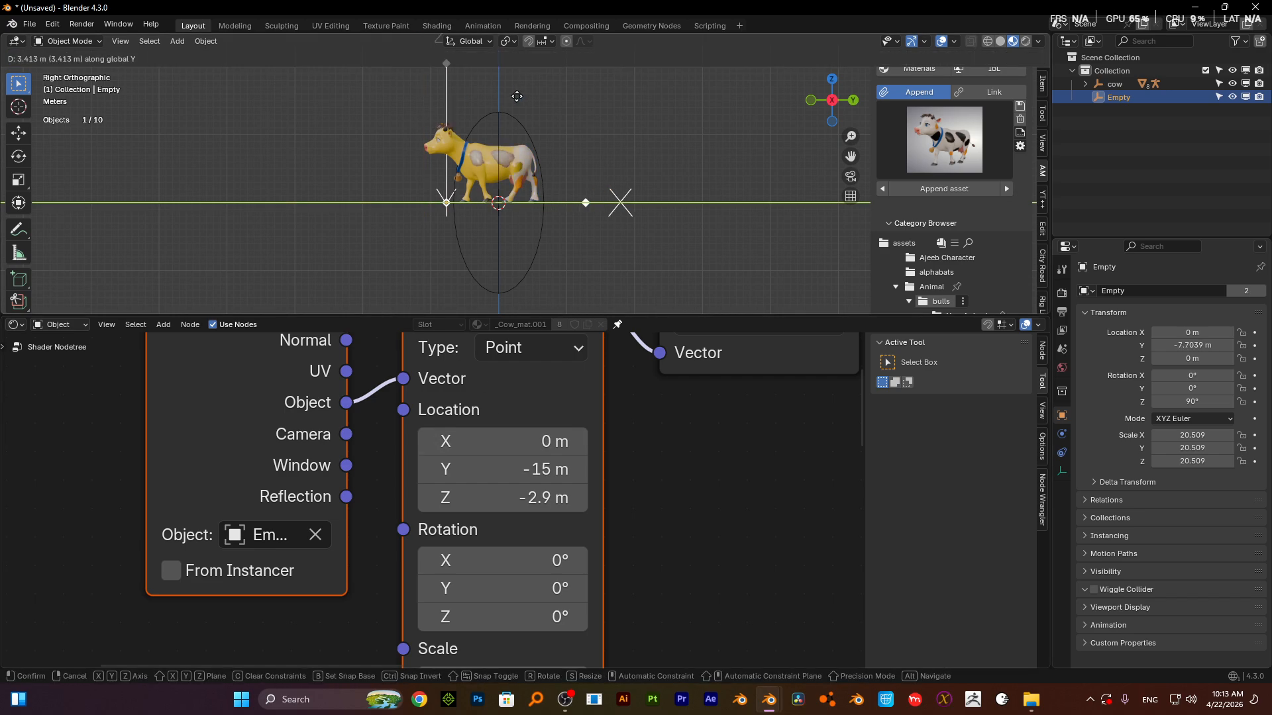
{"action": "left_click", "coordinate": [570, 109]}
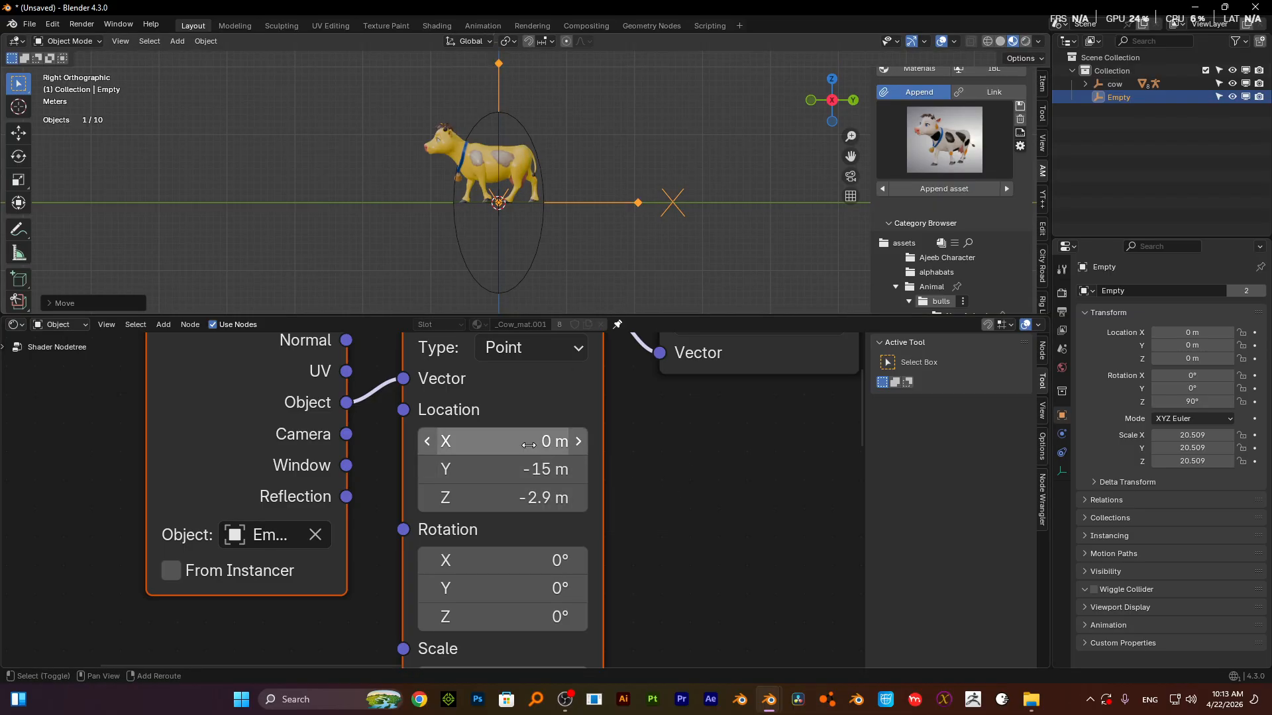
{"action": "mouse_move", "coordinate": [529, 444]}
{"action": "left_mouse_down"}
{"action": "mouse_move", "coordinate": [490, 444]}
{"action": "mouse_move", "coordinate": [543, 444]}
{"action": "left_mouse_up"}
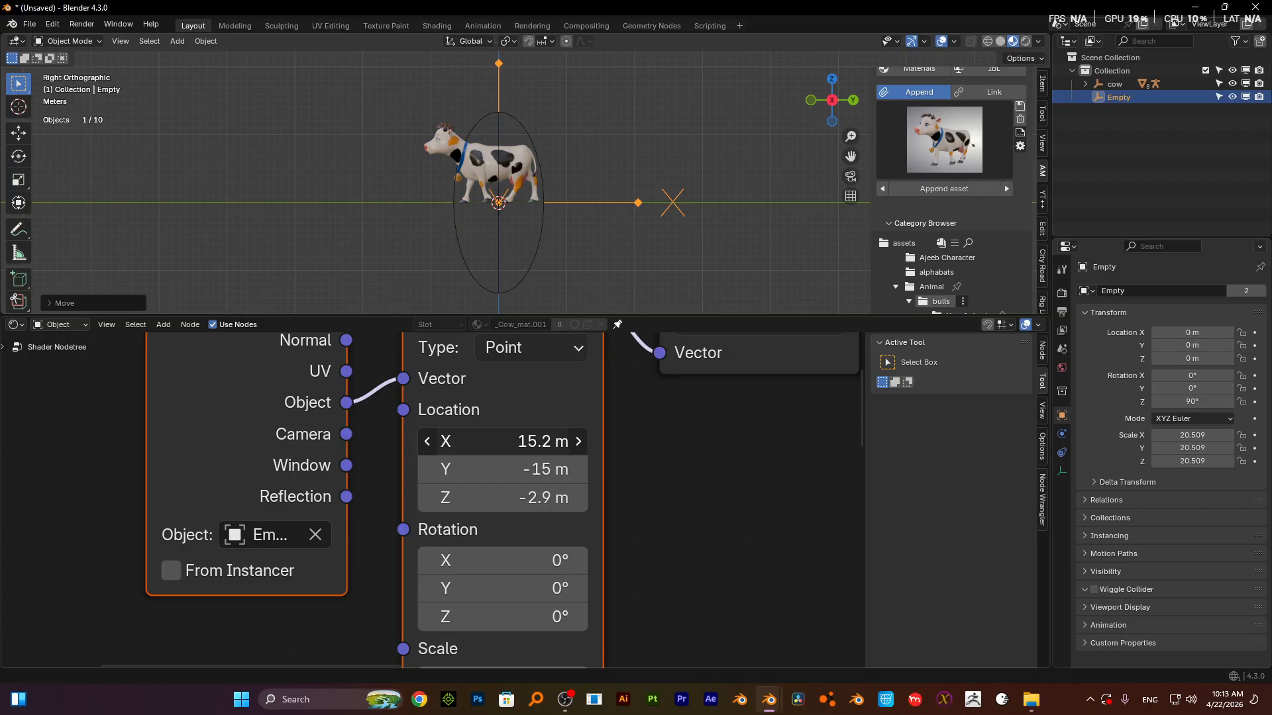
{"action": "left_click_drag", "start_coordinate": [537, 444], "coordinate": [520, 444]}
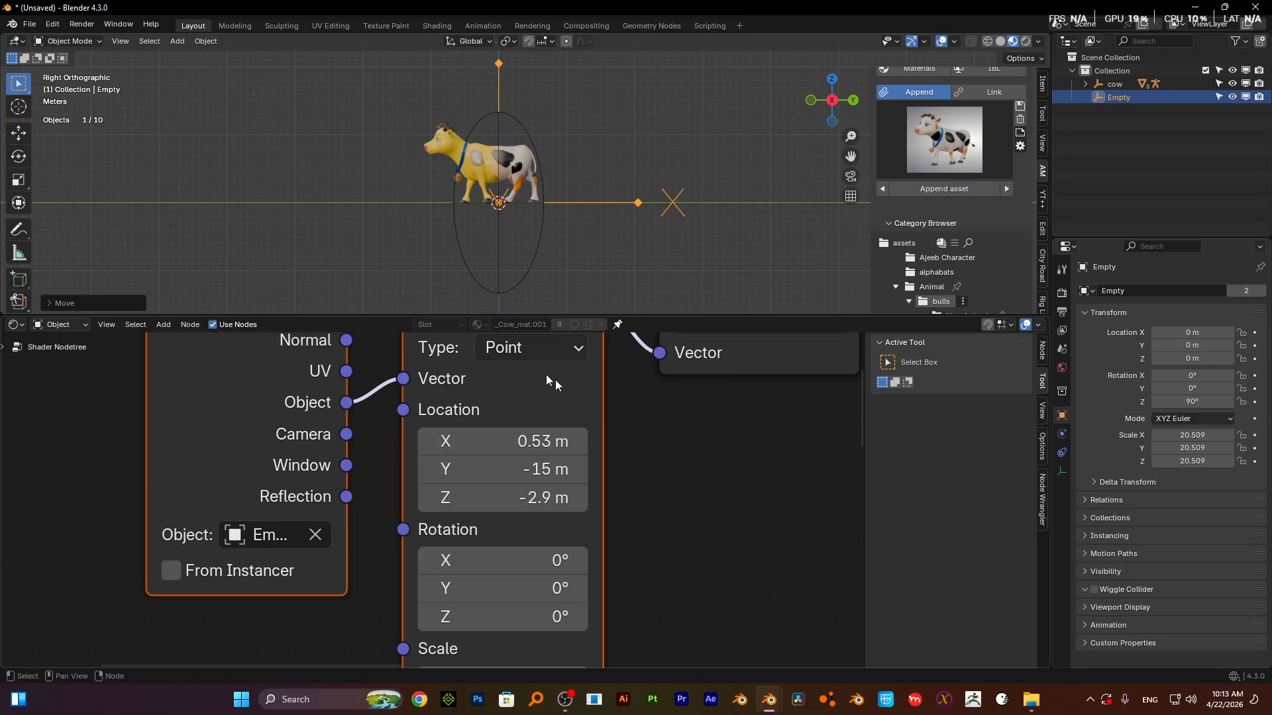
- Tighten the Color Ramp transition by placing the white stop at about 0.514 and the black stop at 0.482
{"action": "scroll", "coordinate": [597, 411], "scroll_direction": "down", "scroll_amount": 8}
{"action": "scroll", "coordinate": [641, 461], "scroll_direction": "down", "scroll_amount": 1}
{"action": "scroll", "coordinate": [781, 499], "scroll_direction": "up", "scroll_amount": 8}
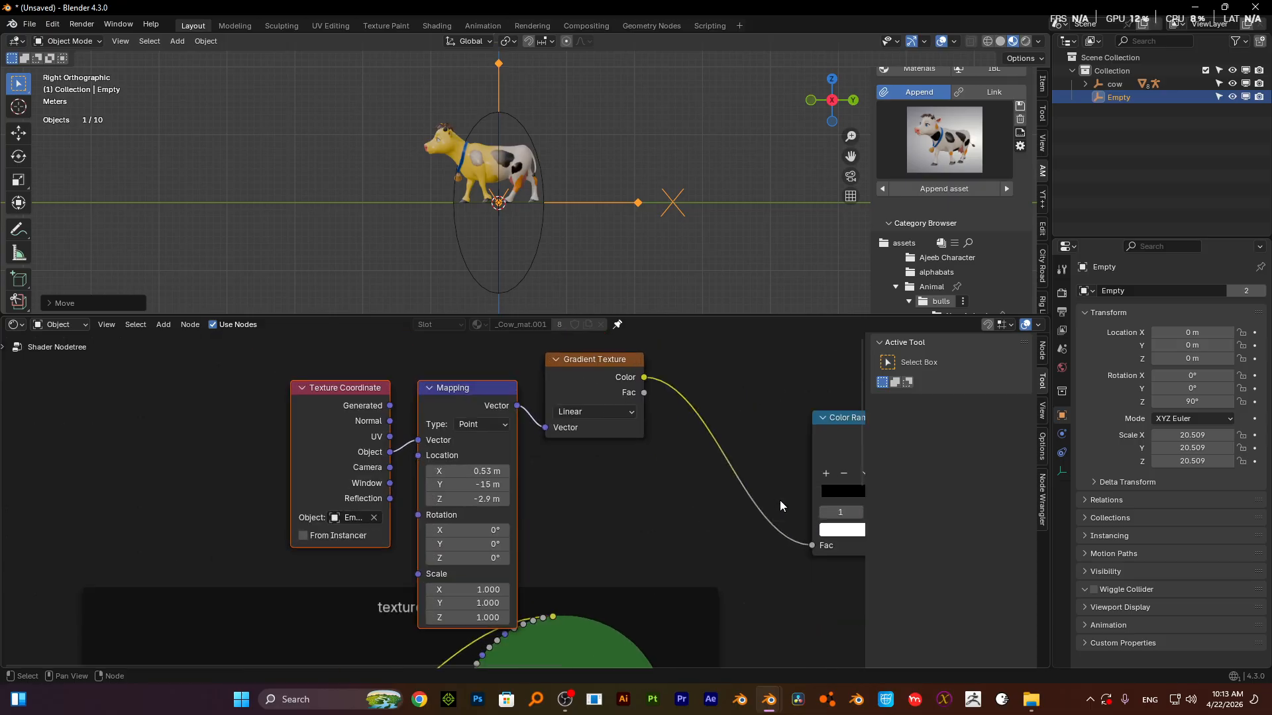
{"action": "scroll", "coordinate": [665, 489], "scroll_direction": "up", "scroll_amount": 4}
{"action": "middle_click_drag", "start_coordinate": [665, 490], "coordinate": [554, 508]}
{"action": "left_click_drag", "start_coordinate": [554, 510], "coordinate": [525, 503]}
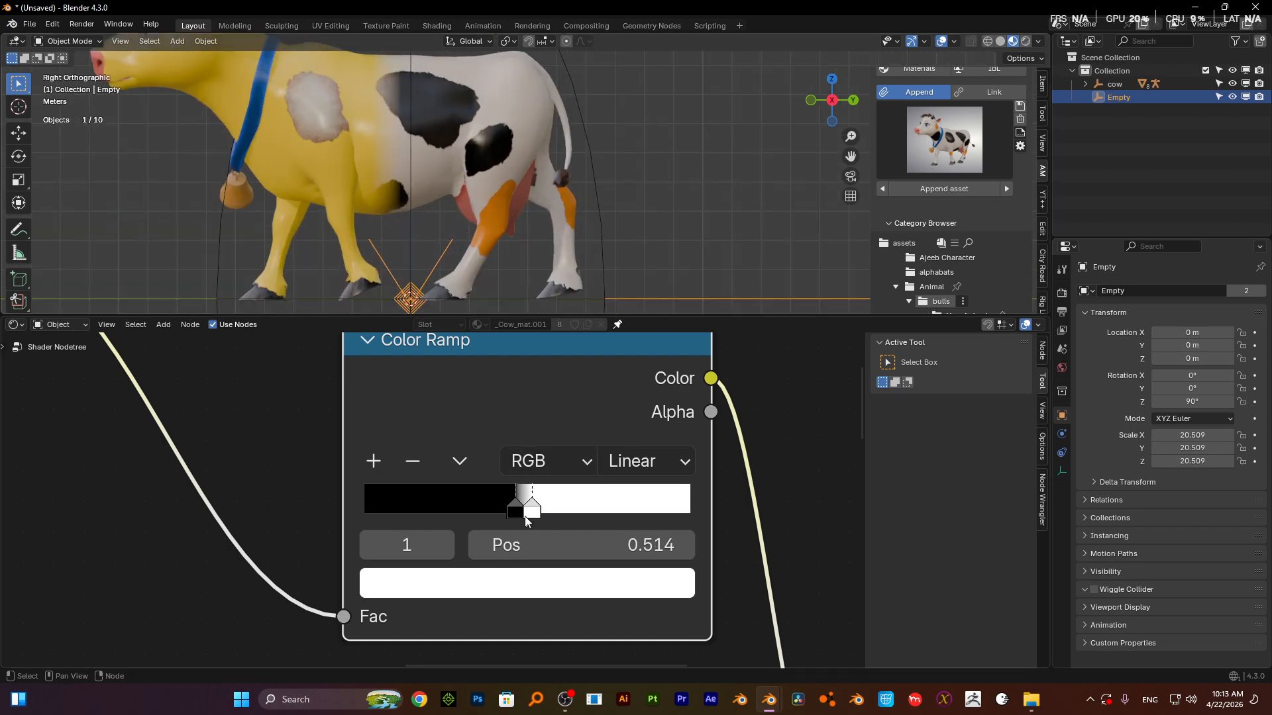
{"action": "left_click_drag", "start_coordinate": [515, 516], "coordinate": [517, 517]}
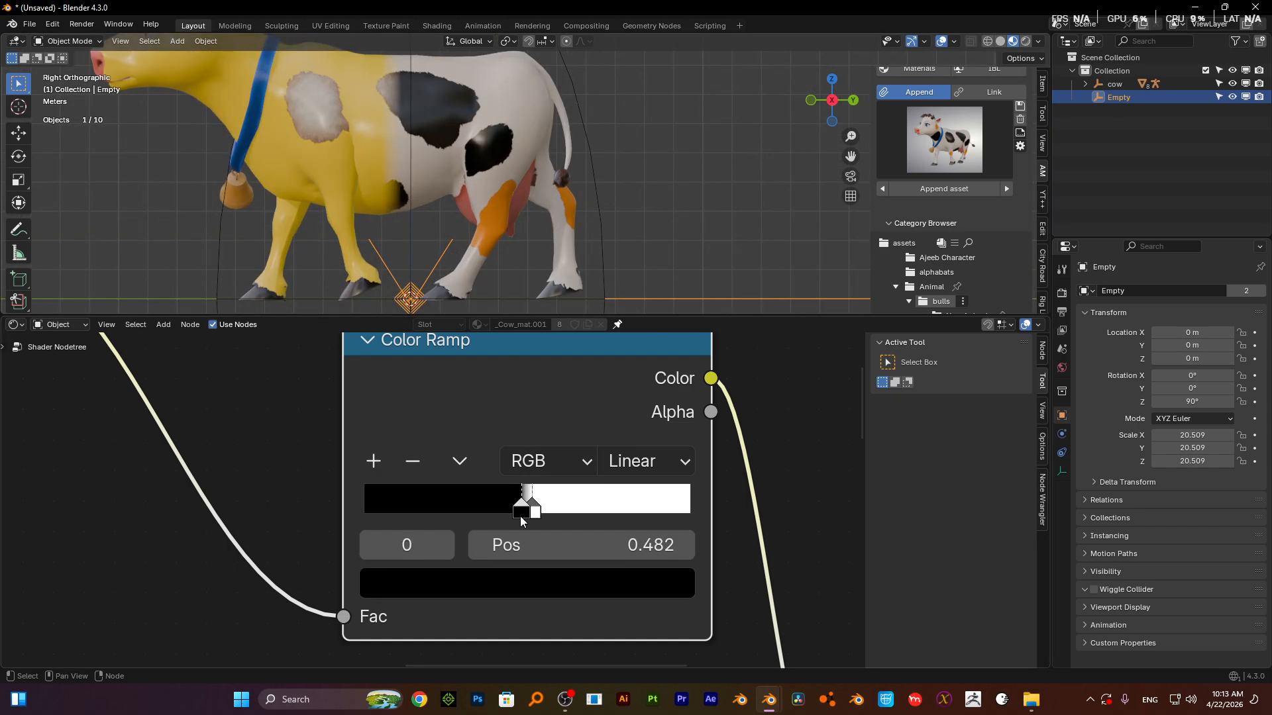
- Try moving the Empty freely in the right orthographic view to preview the sharper texture blend
{"action": "scroll", "coordinate": [522, 241], "scroll_direction": "down", "scroll_amount": 6}
{"action": "scroll", "coordinate": [567, 405], "scroll_direction": "down", "scroll_amount": 6}
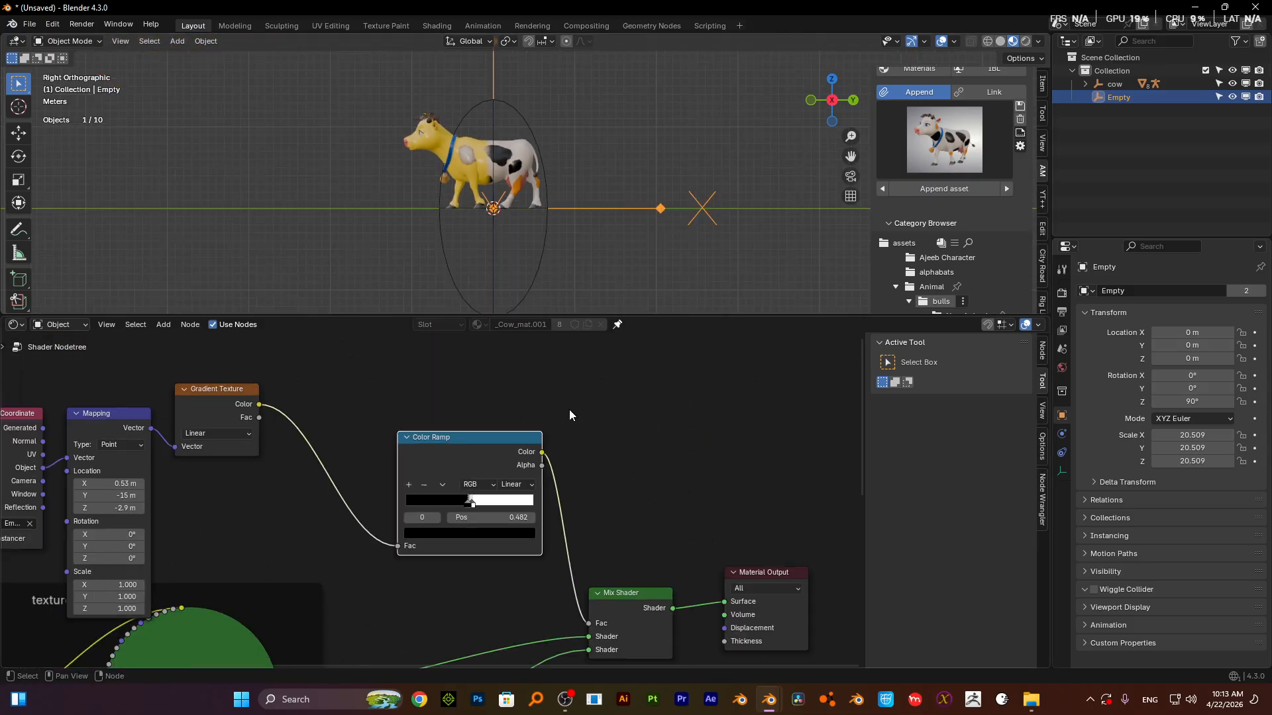
{"action": "scroll", "coordinate": [594, 236], "scroll_direction": "down", "scroll_amount": 4}
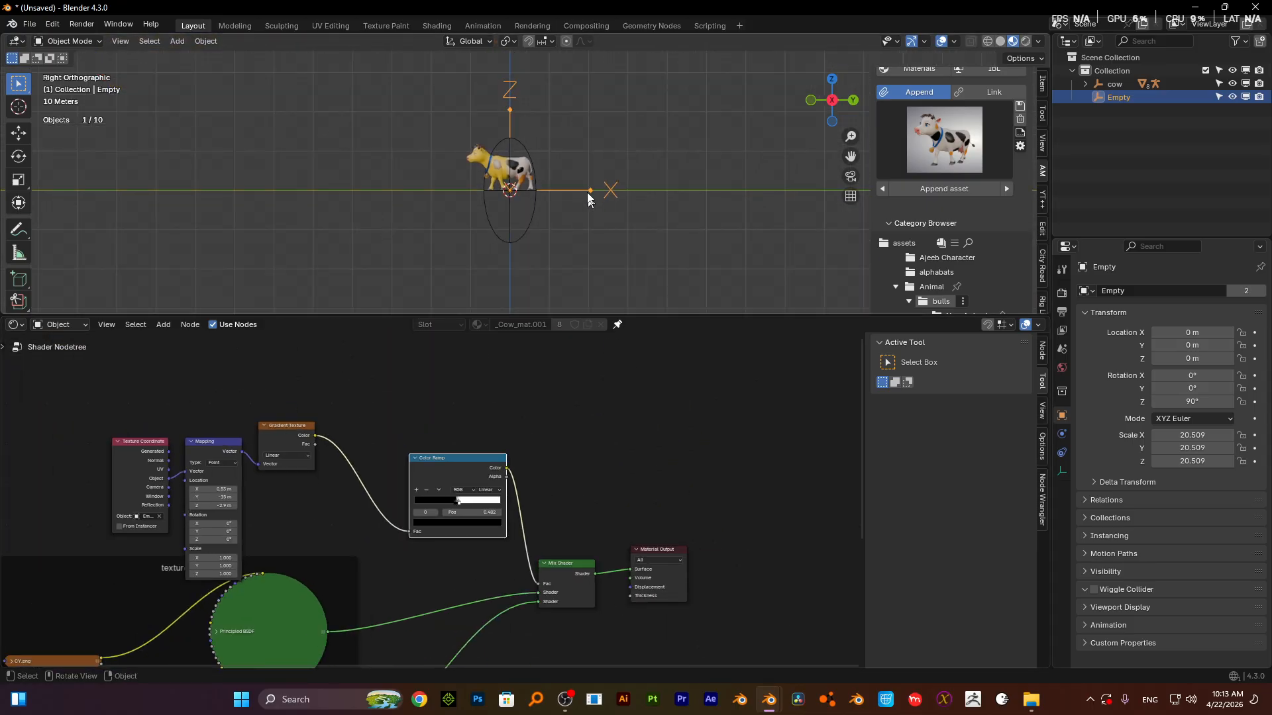
{"action": "key", "text": "g"}
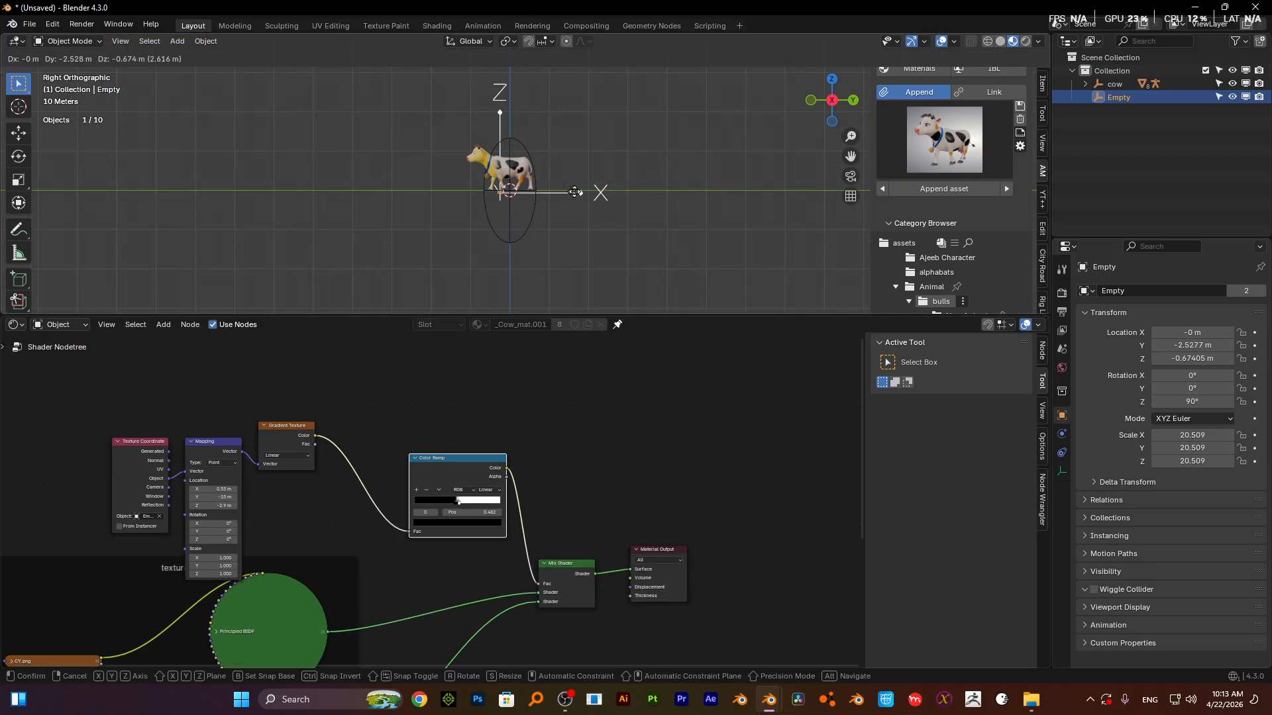
{"action": "right_click", "coordinate": [592, 191]}
- Try moving the cow along the global Y axis past the Empty to preview the texture change
{"action": "scroll", "coordinate": [575, 186], "scroll_direction": "up", "scroll_amount": 5}
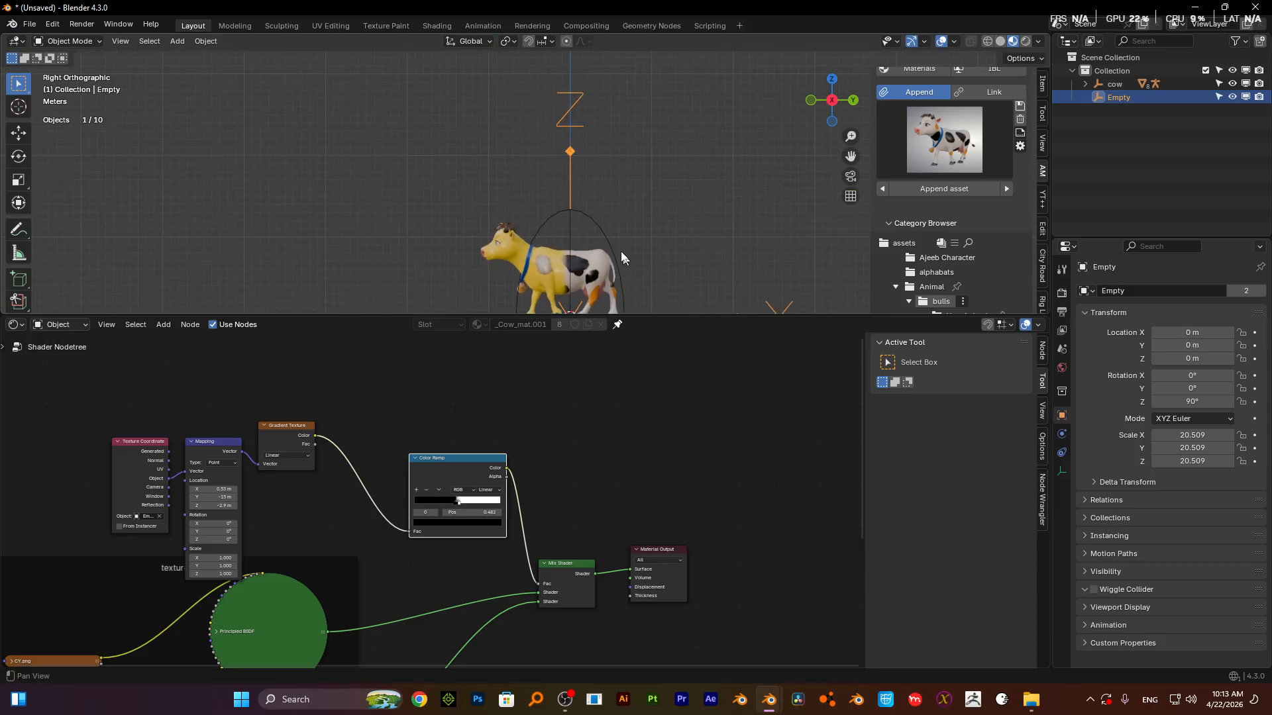
{"action": "left_click", "coordinate": [596, 228]}
{"action": "scroll", "coordinate": [620, 199], "scroll_direction": "down", "scroll_amount": 3}
{"action": "key", "text": "g"}
{"action": "key", "text": "y"}
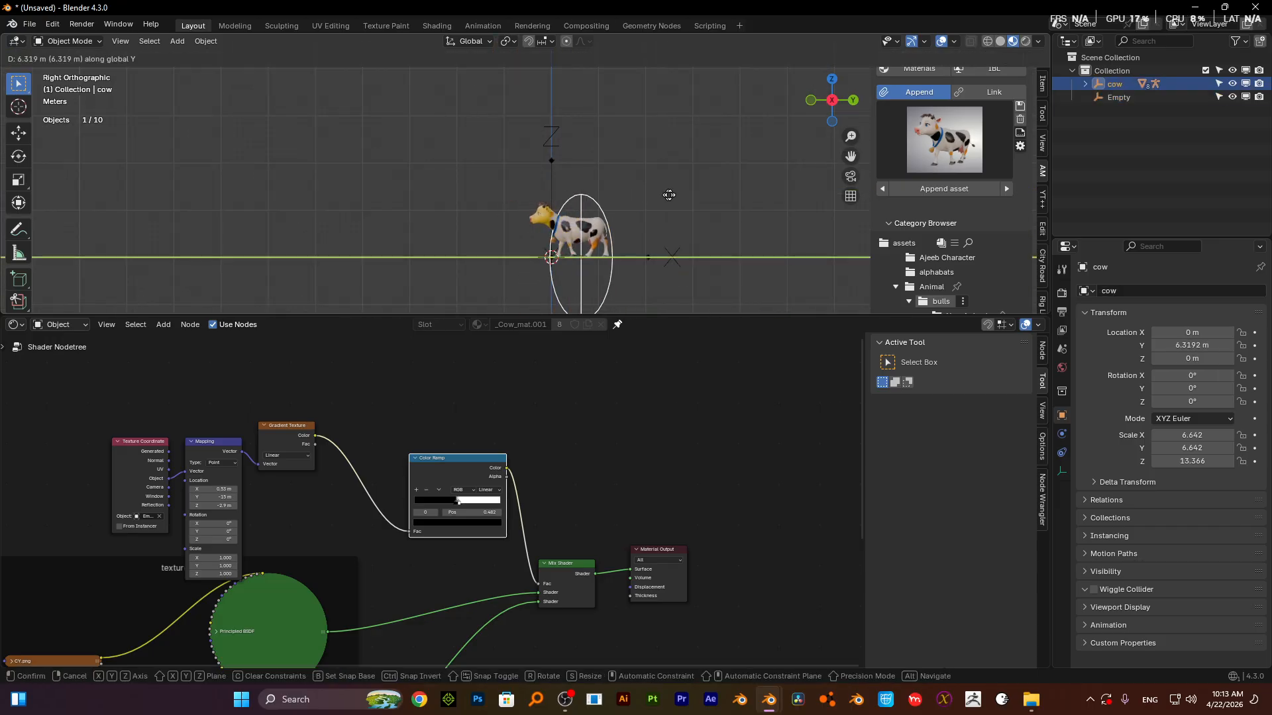
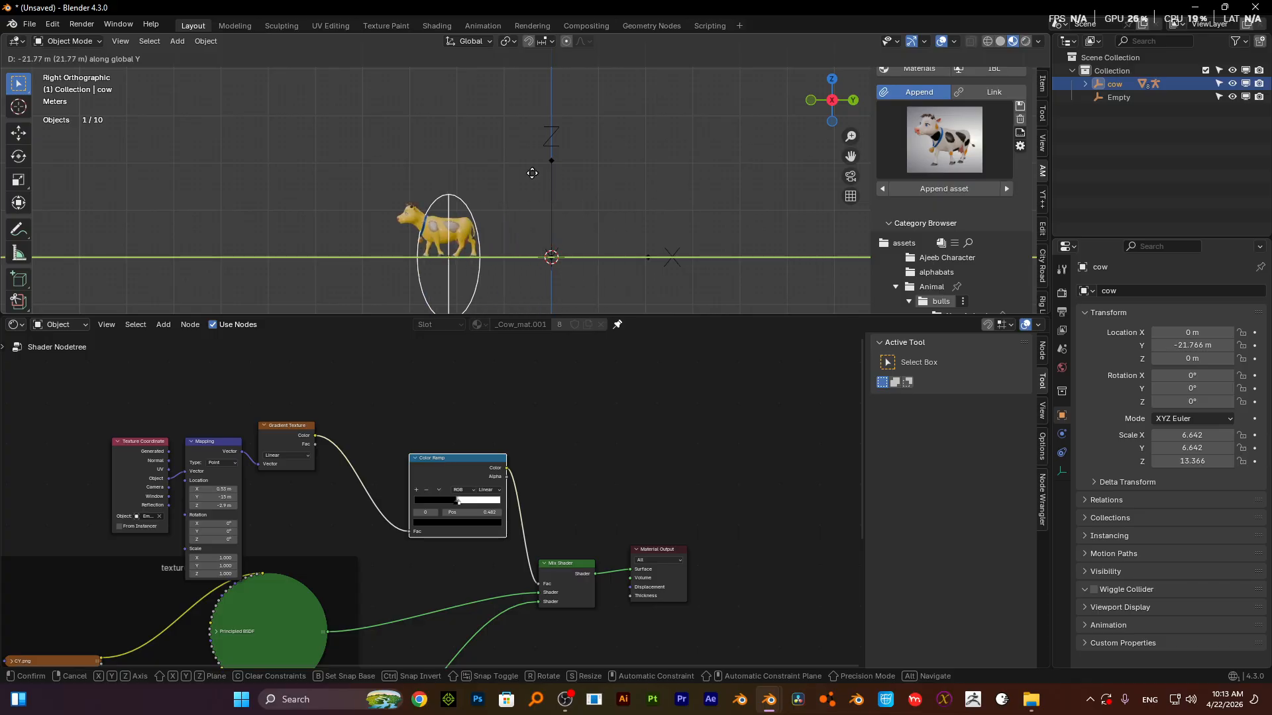
{"action": "right_click", "coordinate": [583, 275]}
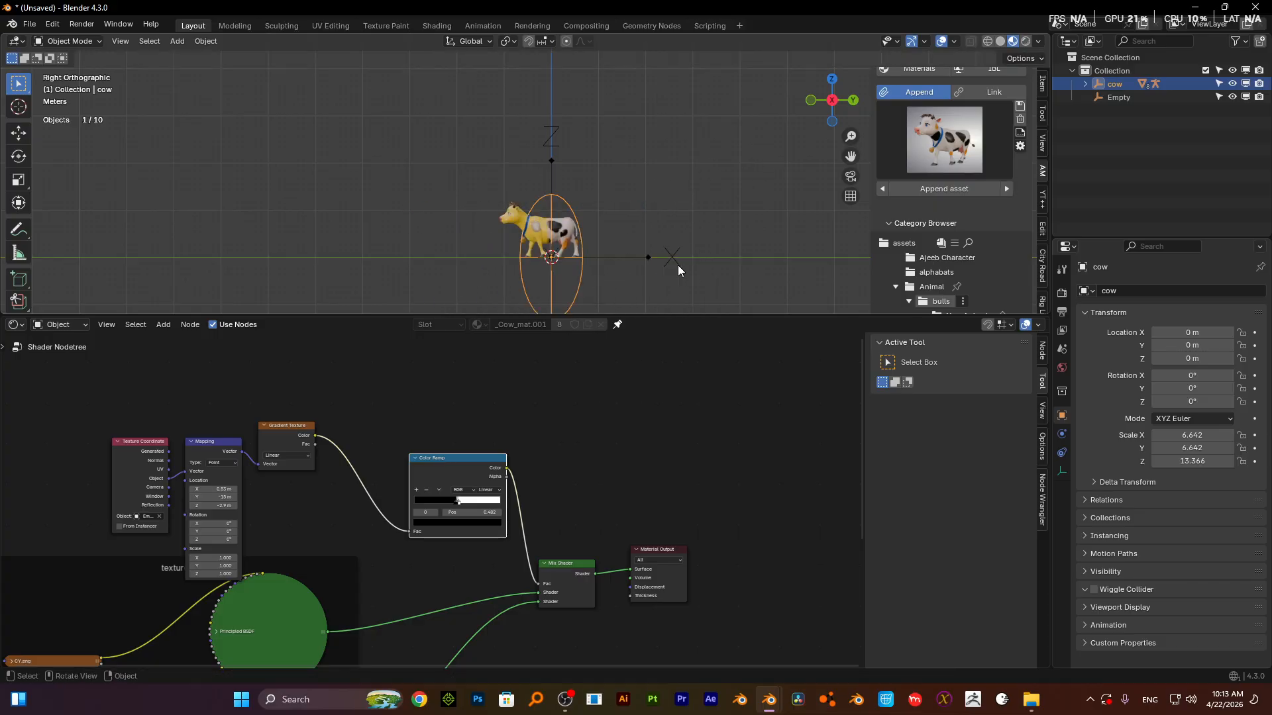
- Enlarge the 3D viewport above the node editor and frame the cow and the gradient nodes
{"action": "scroll", "coordinate": [676, 268], "scroll_direction": "up", "scroll_amount": 3}
{"action": "middle_click_drag", "start_coordinate": [669, 248], "coordinate": [629, 151], "text": "shift"}
{"action": "left_click_drag", "start_coordinate": [667, 315], "coordinate": [664, 357]}
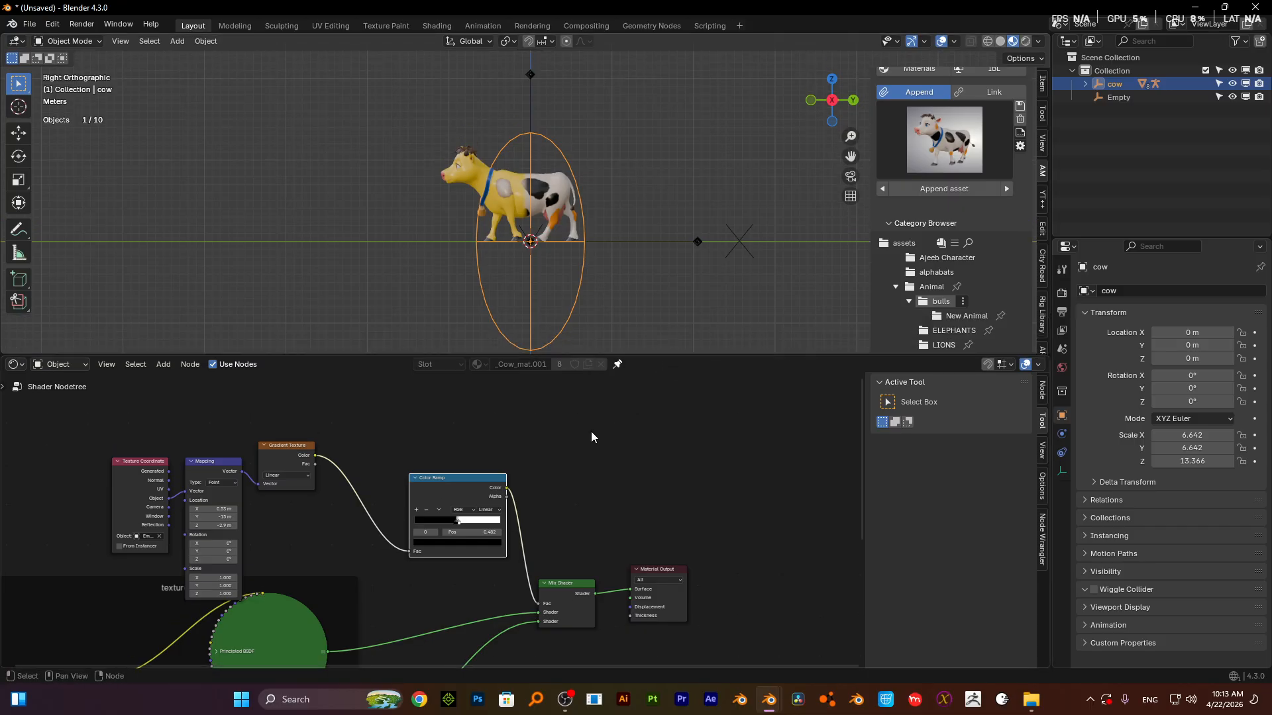
{"action": "scroll", "coordinate": [620, 496], "scroll_direction": "down", "scroll_amount": 4}
{"action": "scroll", "coordinate": [605, 492], "scroll_direction": "up", "scroll_amount": 6}
{"action": "middle_click_drag", "start_coordinate": [606, 492], "coordinate": [675, 460]}
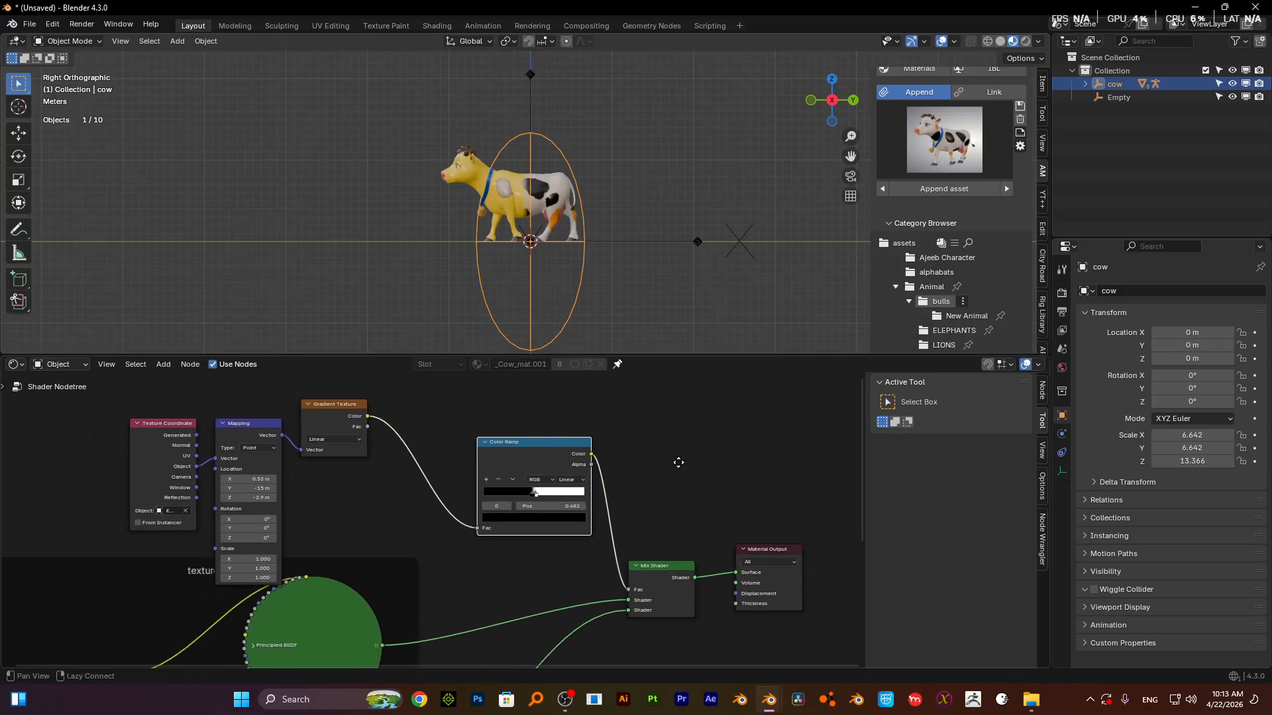
- Insert a Mix Color node between the Gradient Texture and the Color Ramp, with the gradient's Color feeding input B
{"action": "key", "text": "ctrl+space"}
{"action": "key", "text": "shift+a"}
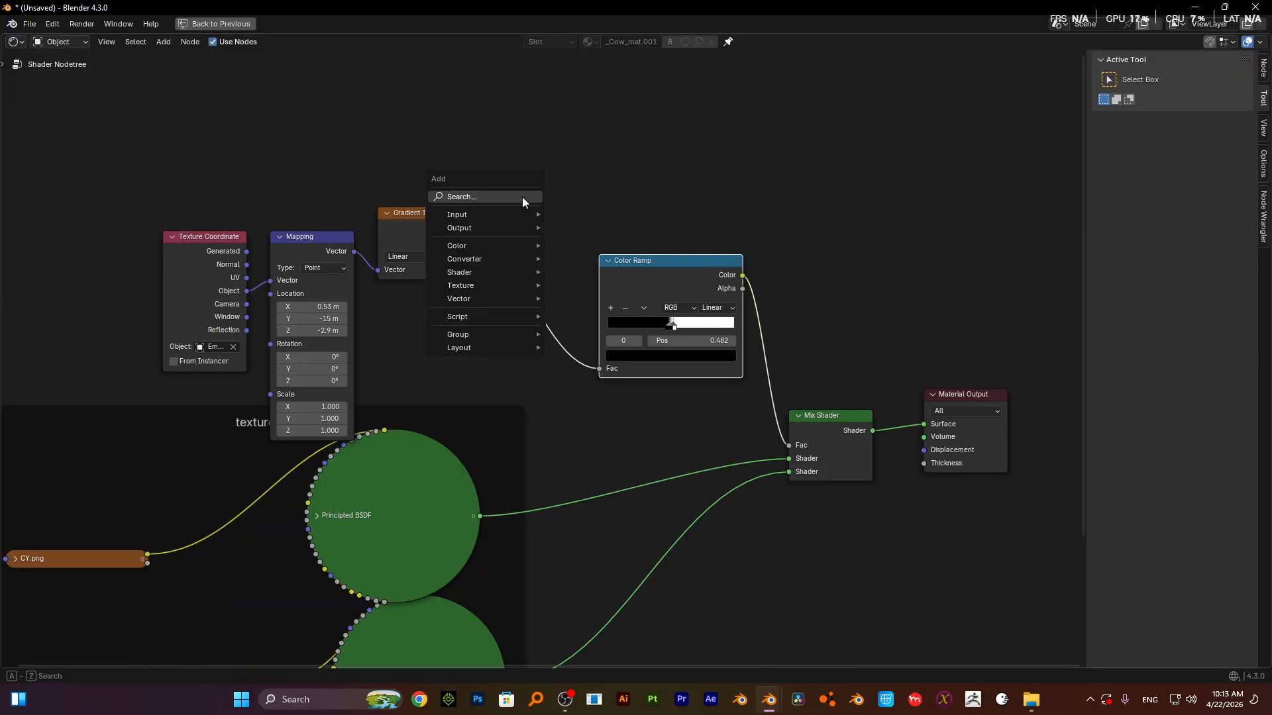
{"action": "left_click", "coordinate": [522, 197]}
{"action": "type", "text": "mix"}
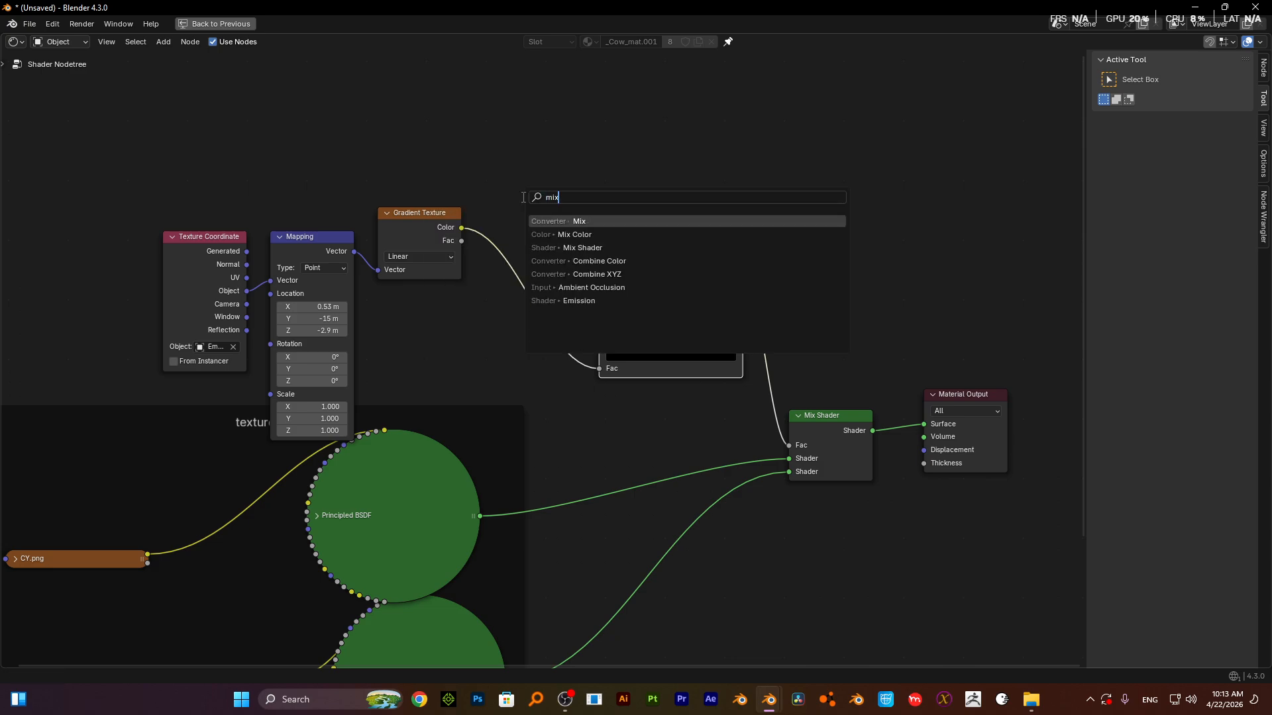
{"action": "left_click", "coordinate": [558, 234]}
{"action": "left_click", "coordinate": [553, 261]}
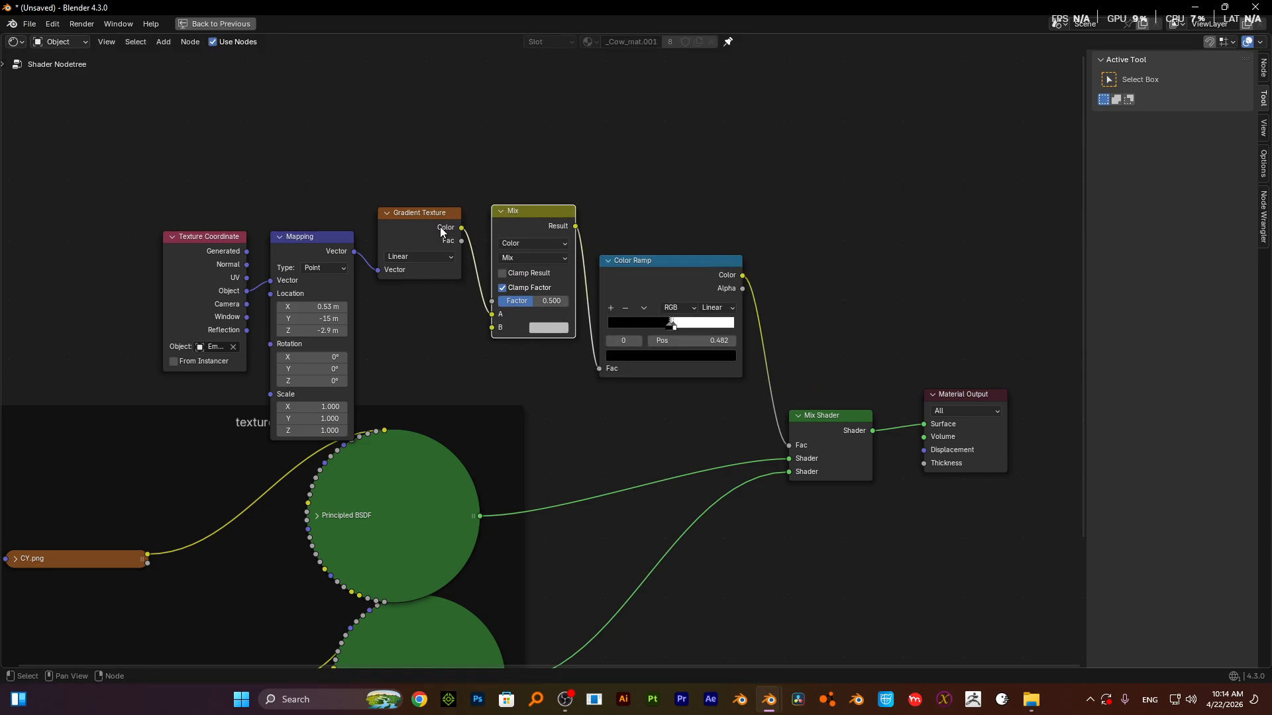
{"action": "left_click_drag", "start_coordinate": [491, 314], "coordinate": [492, 327]}
- Move the Texture Coordinate, Mapping and Gradient Texture nodes well to the left of the Mix node, leaving a wide gap
{"action": "scroll", "coordinate": [394, 213], "scroll_direction": "down", "scroll_amount": 1}
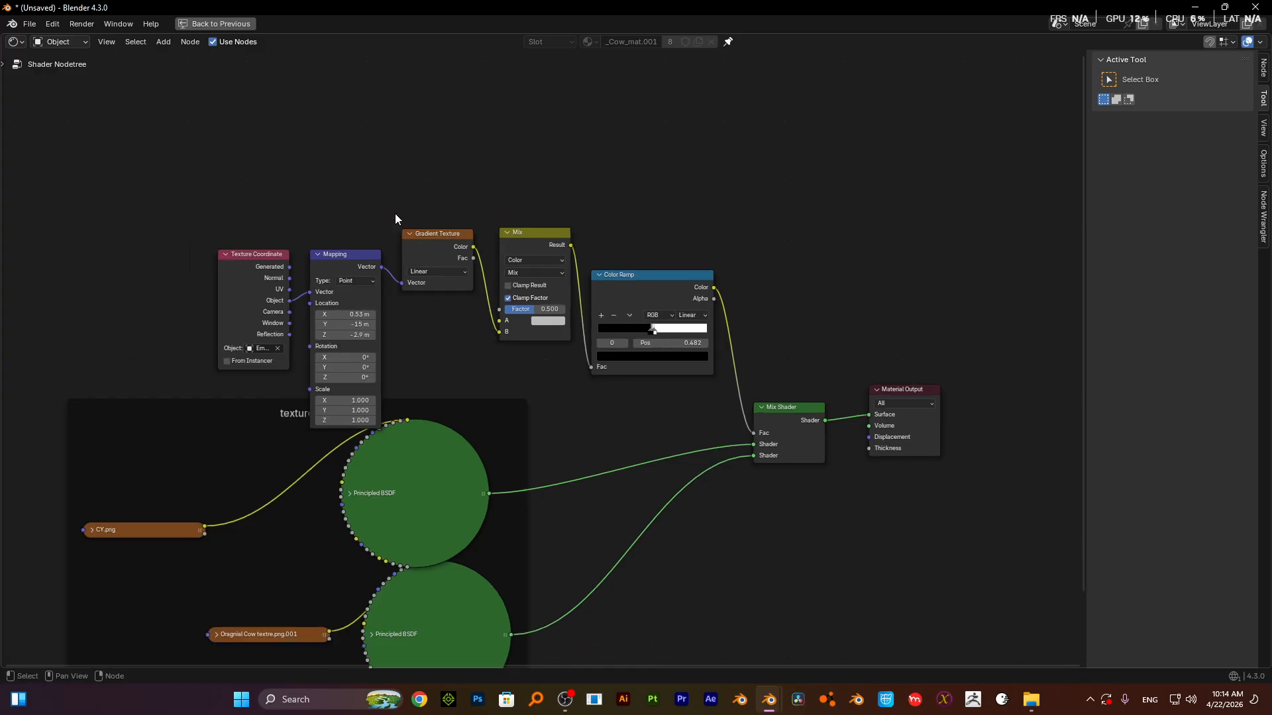
{"action": "left_click_drag", "start_coordinate": [394, 213], "coordinate": [241, 316]}
{"action": "key", "text": "g"}
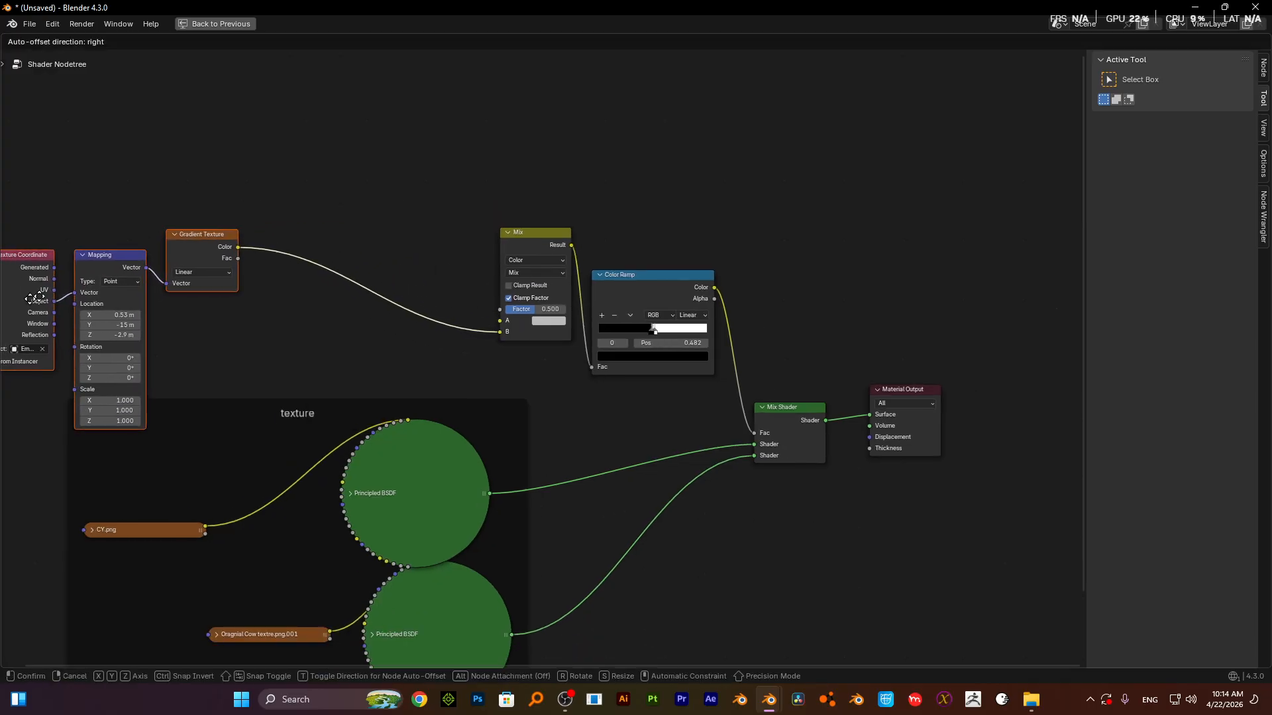
{"action": "scroll", "coordinate": [154, 278], "scroll_direction": "down", "scroll_amount": 1}
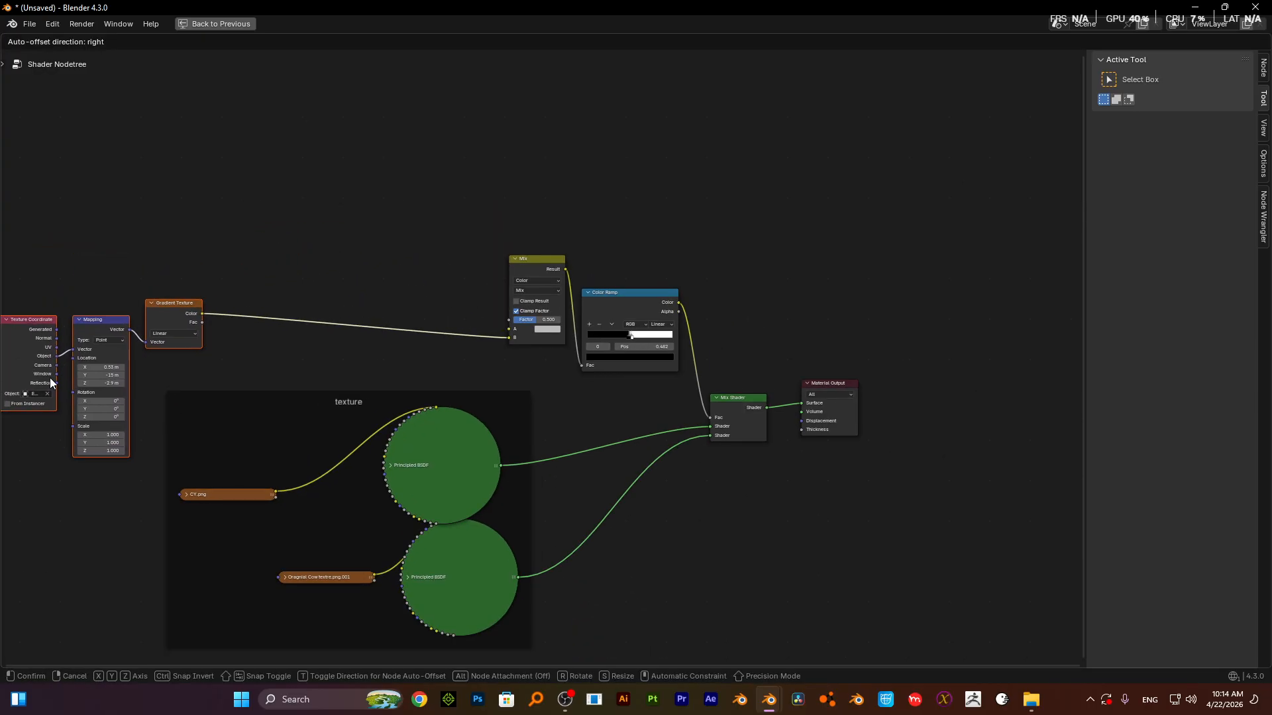
{"action": "left_click", "coordinate": [51, 383]}
{"action": "scroll", "coordinate": [540, 293], "scroll_direction": "up", "scroll_amount": 2}
{"action": "scroll", "coordinate": [540, 292], "scroll_direction": "down", "scroll_amount": 3}
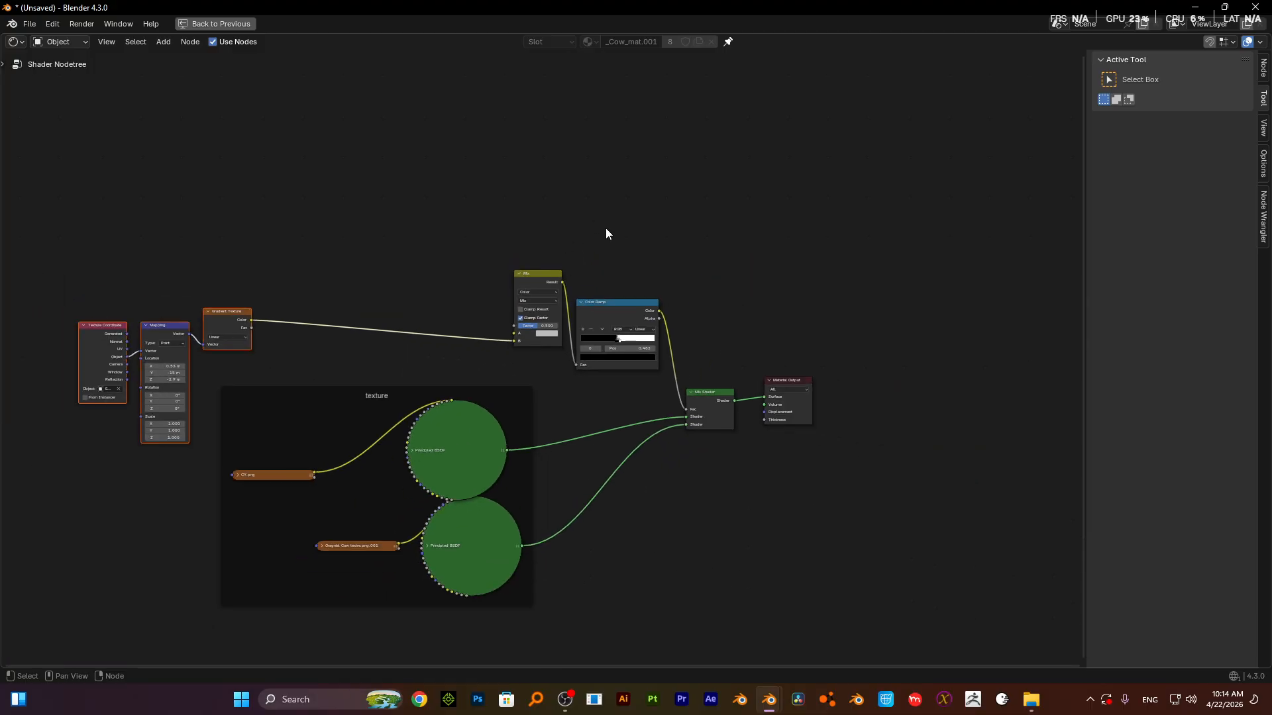
- Restore the split layout and add a Noise Texture node on the link between the Gradient Texture and the Mix node
{"action": "key", "text": "ctrl+space"}
{"action": "scroll", "coordinate": [492, 437], "scroll_direction": "up", "scroll_amount": 4}
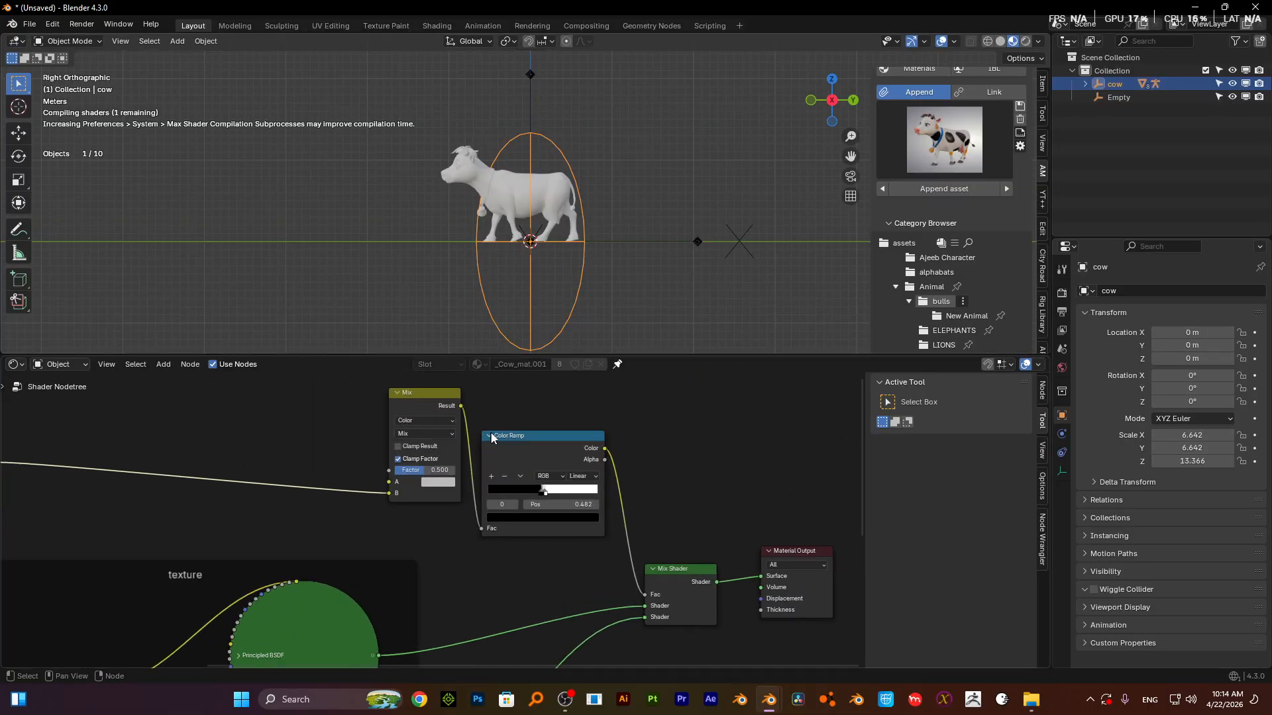
{"action": "middle_click_drag", "start_coordinate": [491, 438], "coordinate": [683, 478]}
{"action": "scroll", "coordinate": [625, 474], "scroll_direction": "up", "scroll_amount": 4}
{"action": "middle_click_drag", "start_coordinate": [588, 459], "coordinate": [548, 486]}
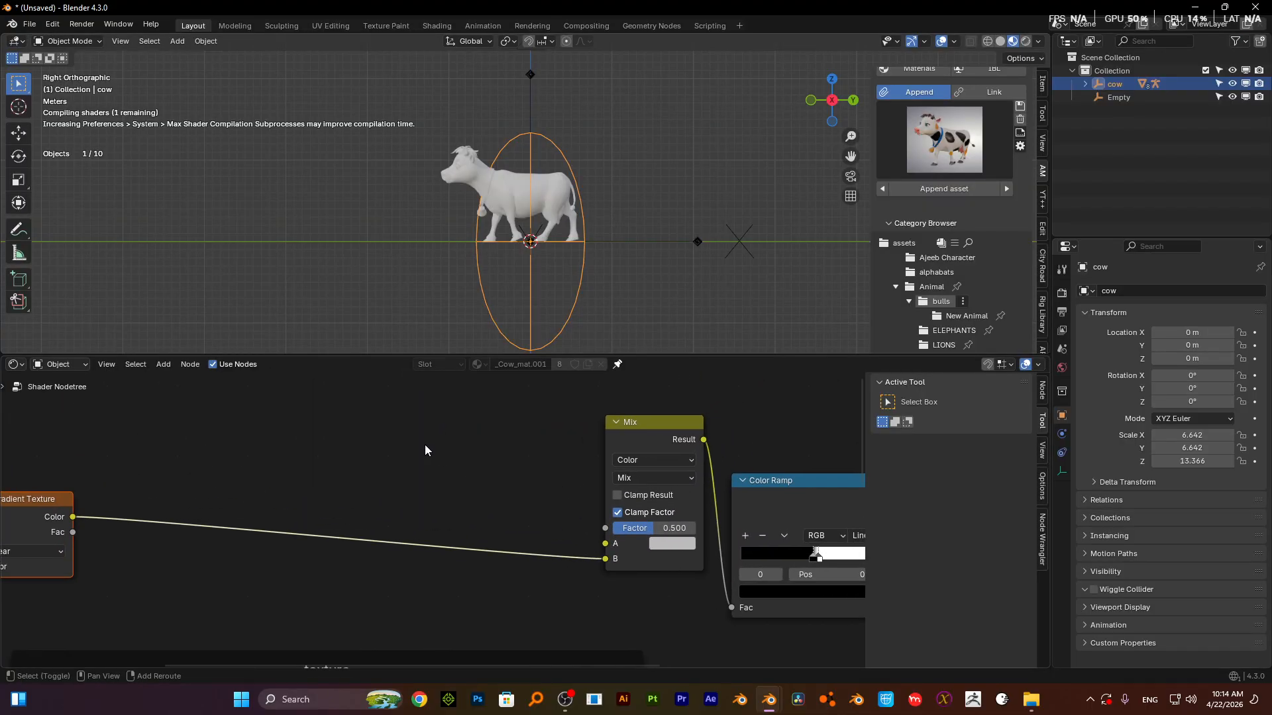
{"action": "key", "text": "shift+a"}
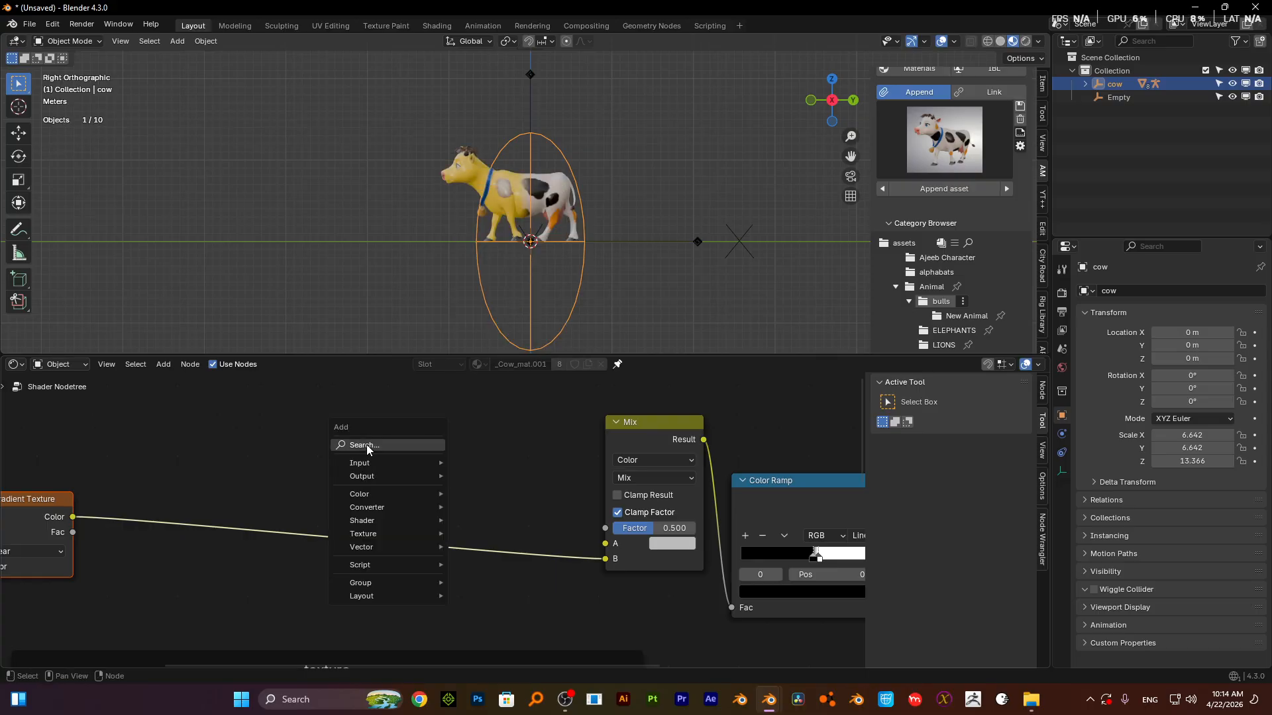
{"action": "left_click", "coordinate": [367, 443]}
{"action": "type", "text": "n"}
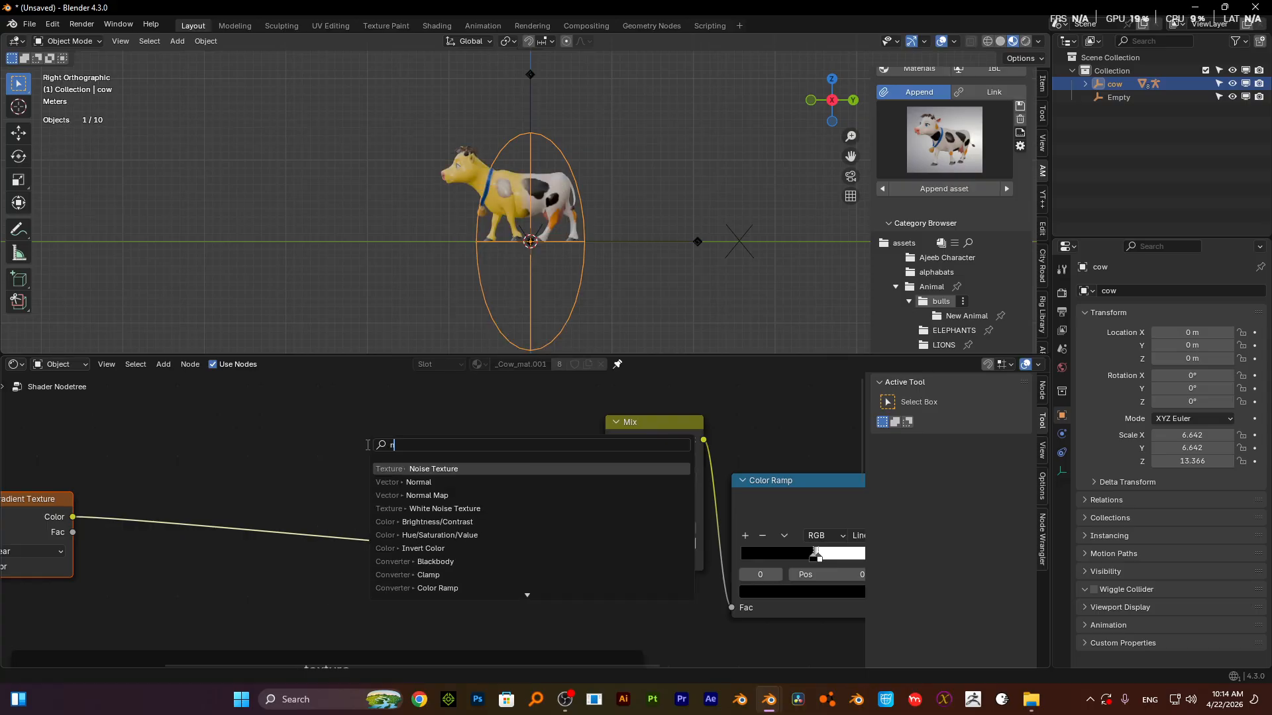
{"action": "key", "text": "Return"}
{"action": "left_click", "coordinate": [308, 396]}
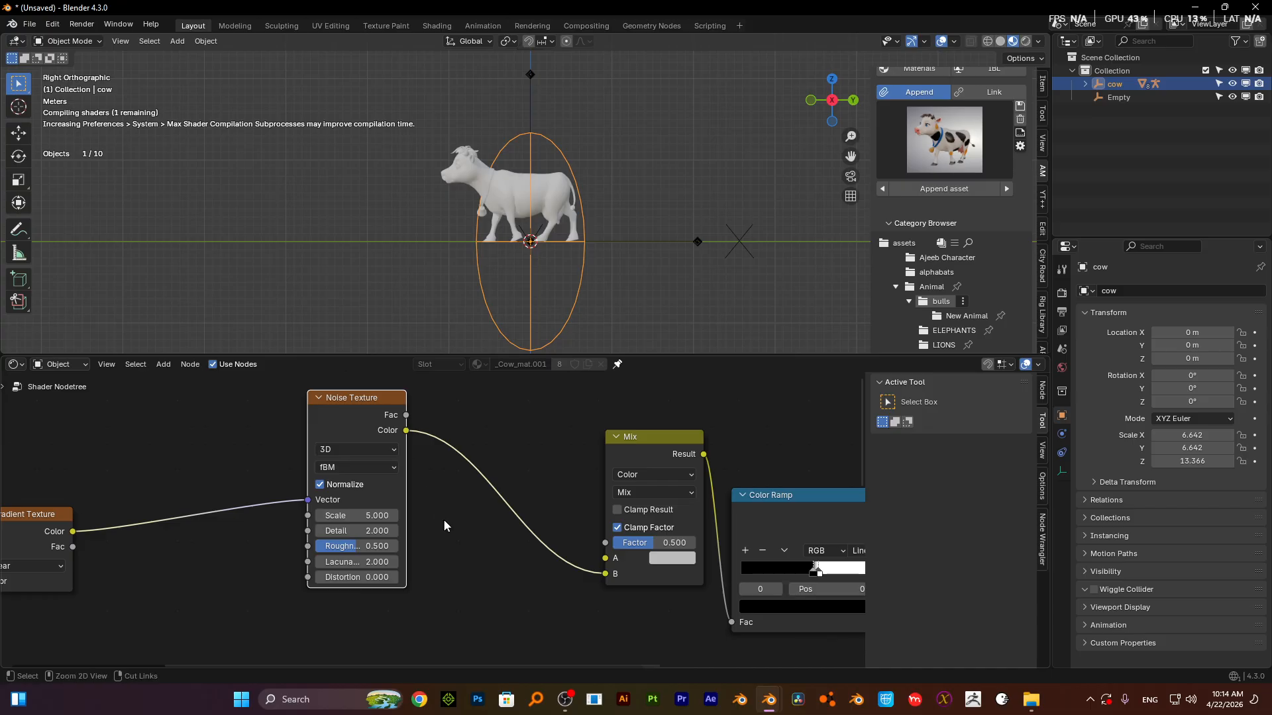
- Disconnect the Noise Texture from the Gradient Texture and the Mix node, and move it up clear of the gradient chain
{"action": "scroll", "coordinate": [457, 516], "scroll_direction": "down", "scroll_amount": 1}
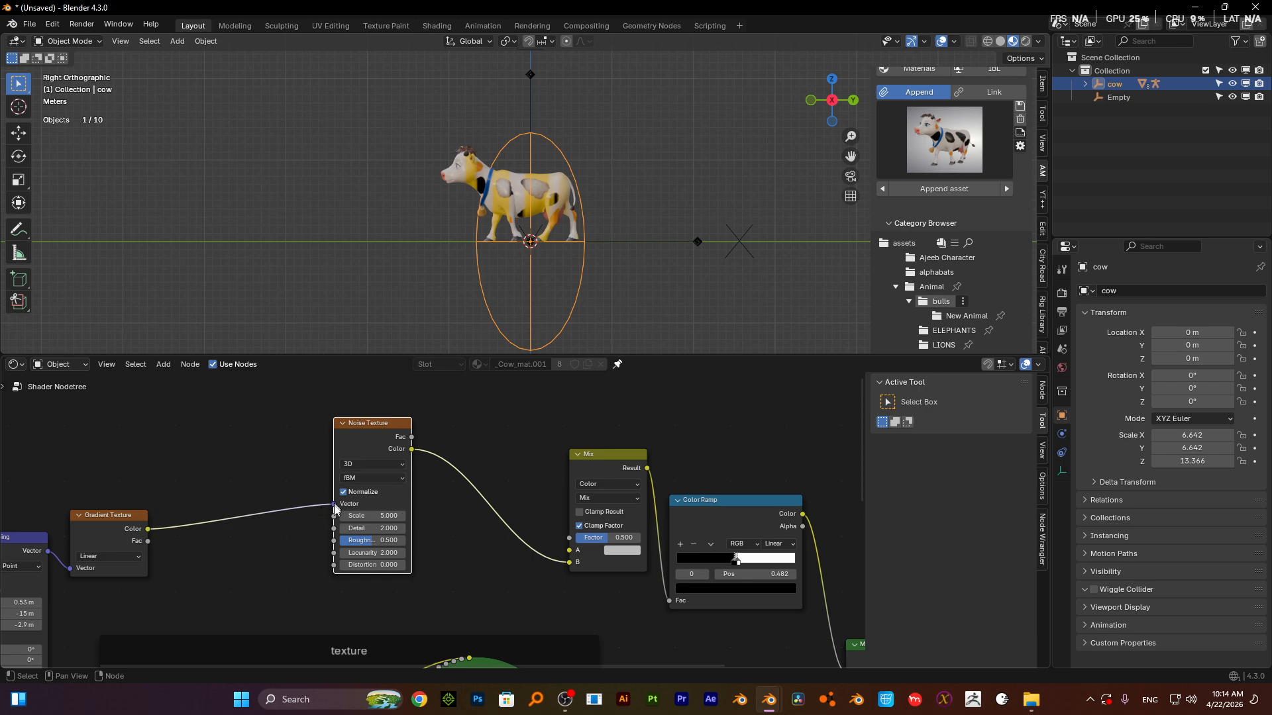
{"action": "left_click_drag", "start_coordinate": [333, 505], "coordinate": [371, 528]}
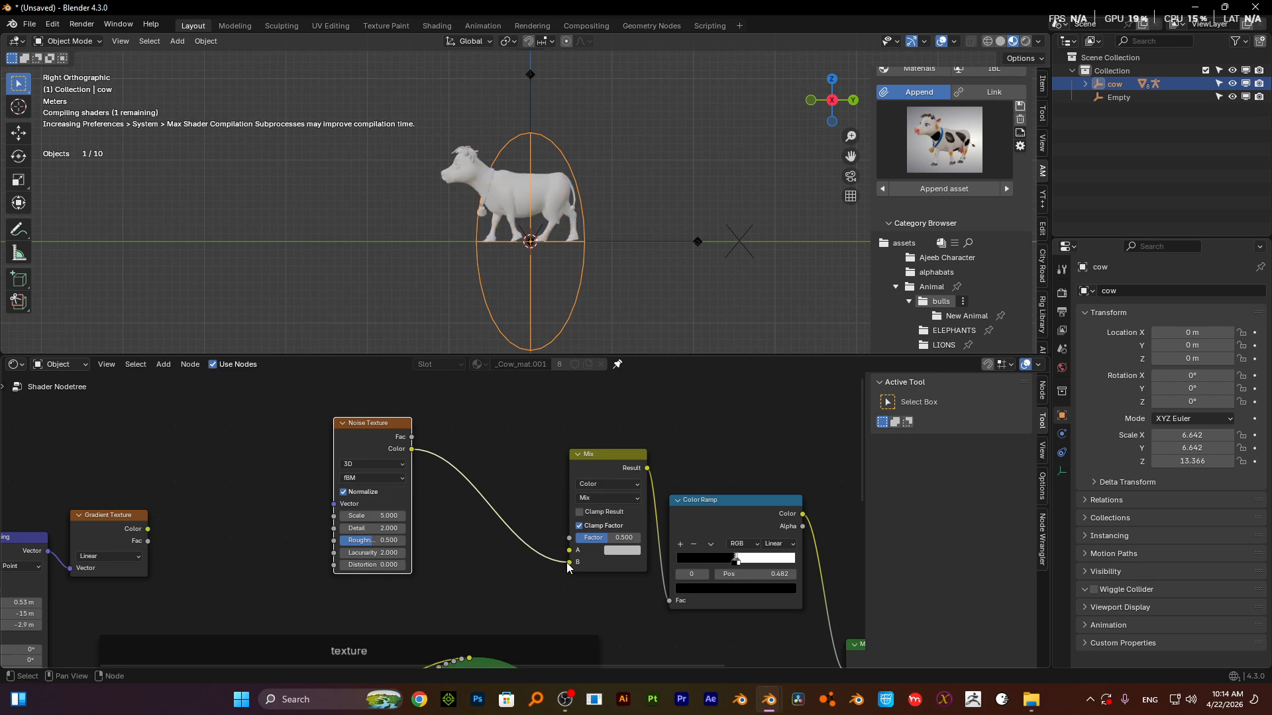
{"action": "left_click_drag", "start_coordinate": [568, 563], "coordinate": [530, 596]}
{"action": "scroll", "coordinate": [380, 441], "scroll_direction": "down", "scroll_amount": 5}
{"action": "left_click_drag", "start_coordinate": [381, 456], "coordinate": [318, 375]}
- Connect the Gradient Texture's Color to input B of the Mix node and the Noise Texture's Color to input A
{"action": "left_click_drag", "start_coordinate": [240, 551], "coordinate": [377, 570]}
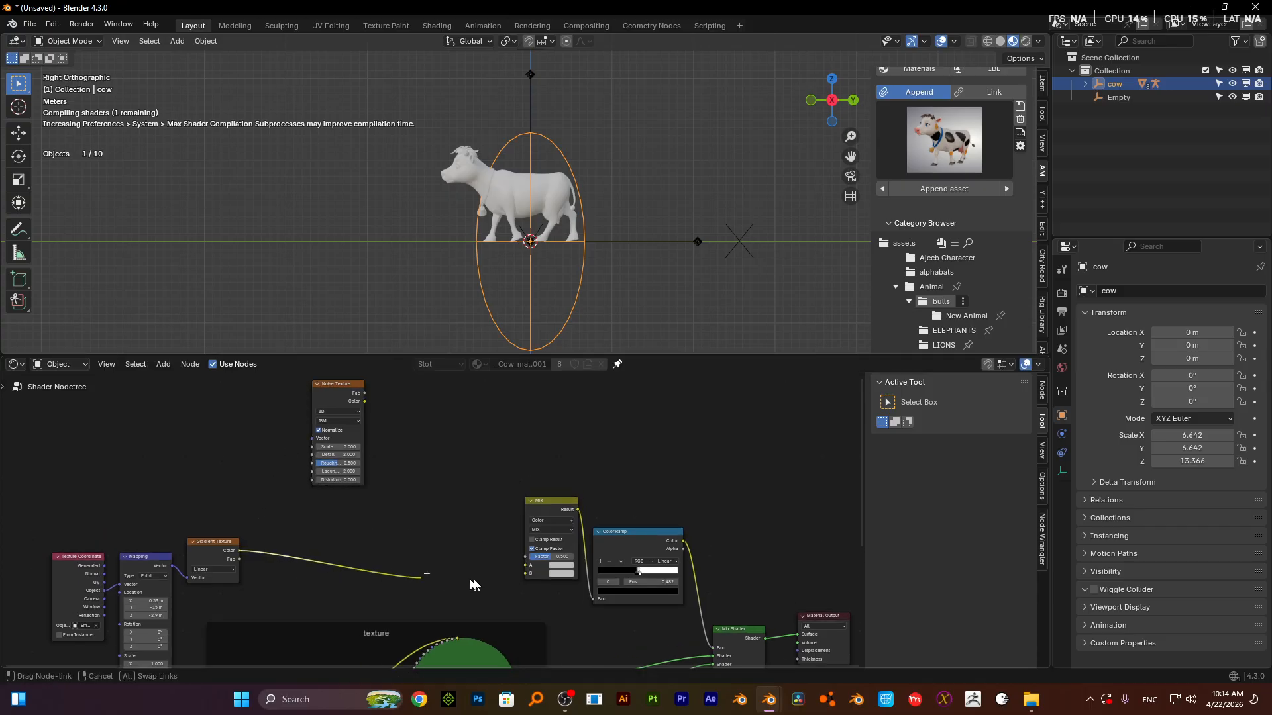
{"action": "left_click_drag", "start_coordinate": [474, 585], "coordinate": [522, 573]}
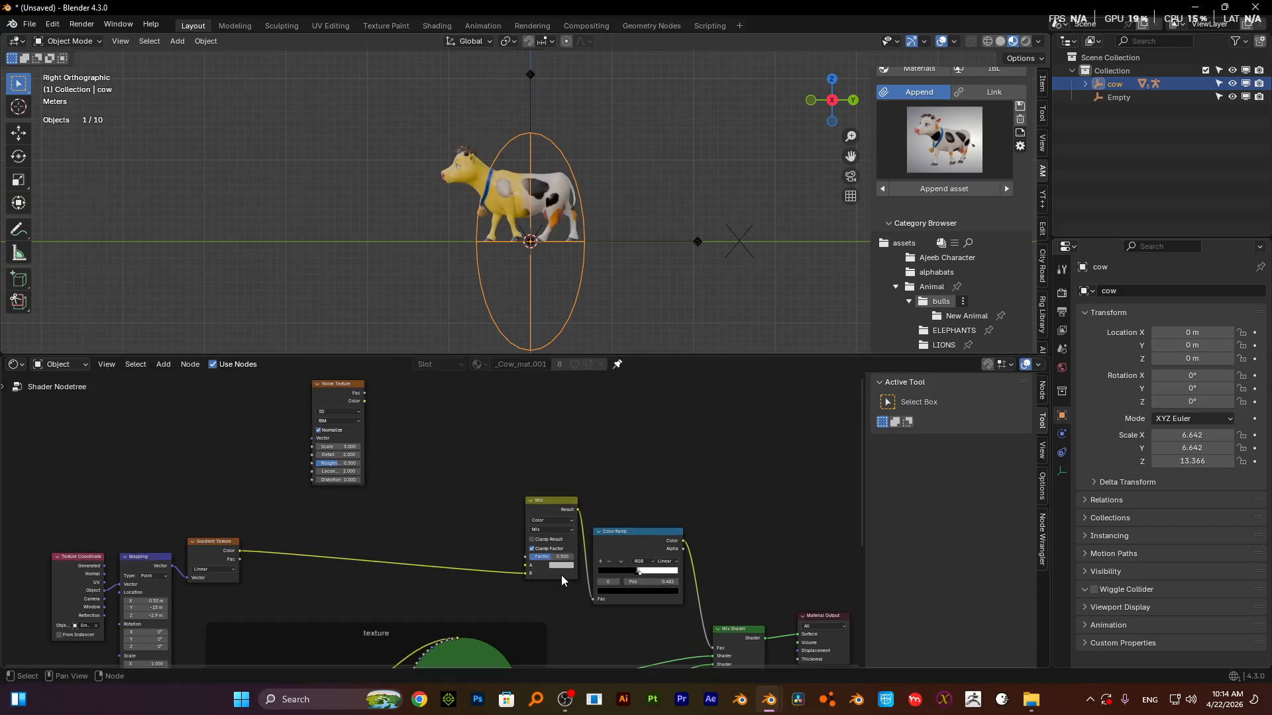
{"action": "left_click_drag", "start_coordinate": [365, 402], "coordinate": [440, 518]}
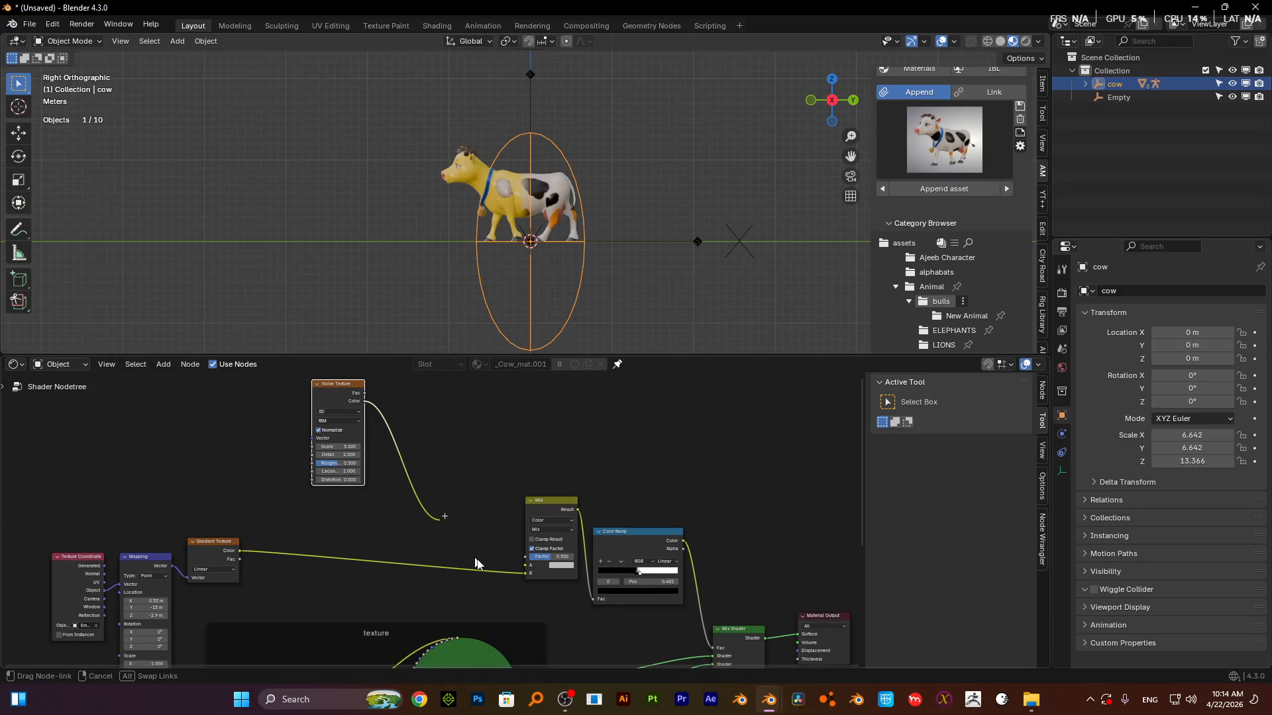
{"action": "left_click_drag", "start_coordinate": [476, 564], "coordinate": [528, 565]}
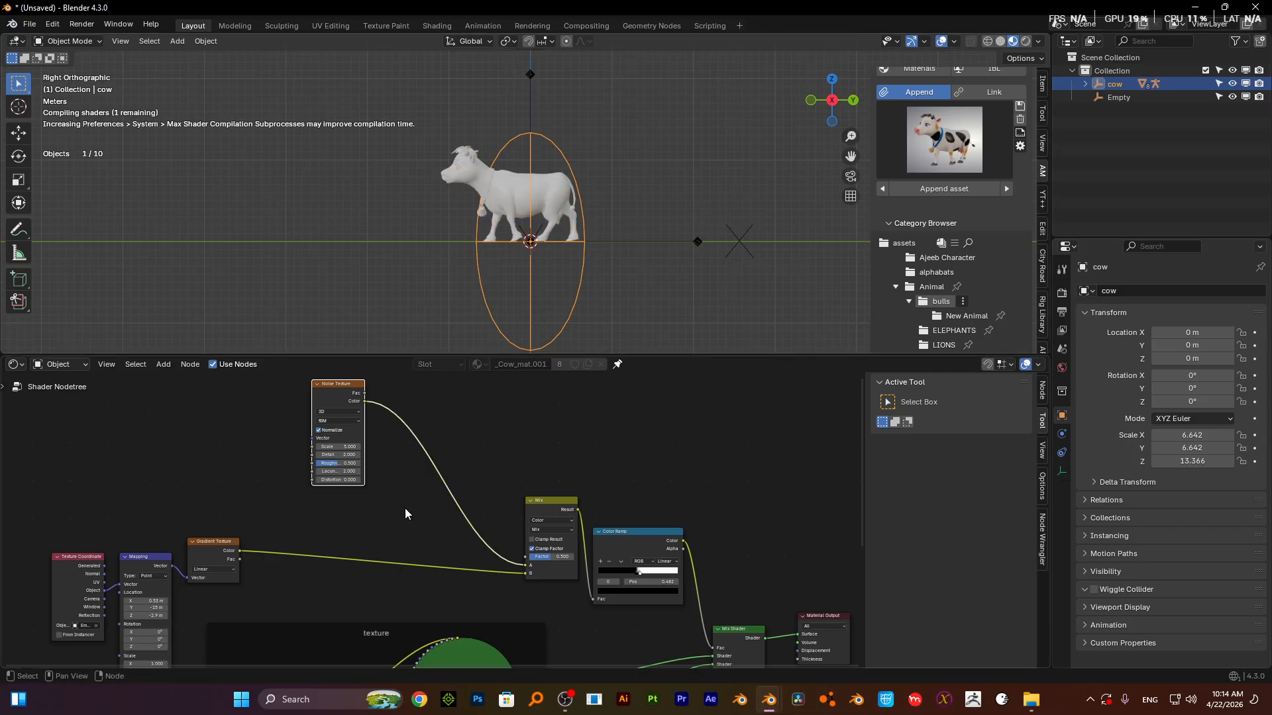
- Examine how the noise affects the boundary between the original and yellow textures on the cow's body
{"action": "scroll", "coordinate": [405, 514], "scroll_direction": "up", "scroll_amount": 1}
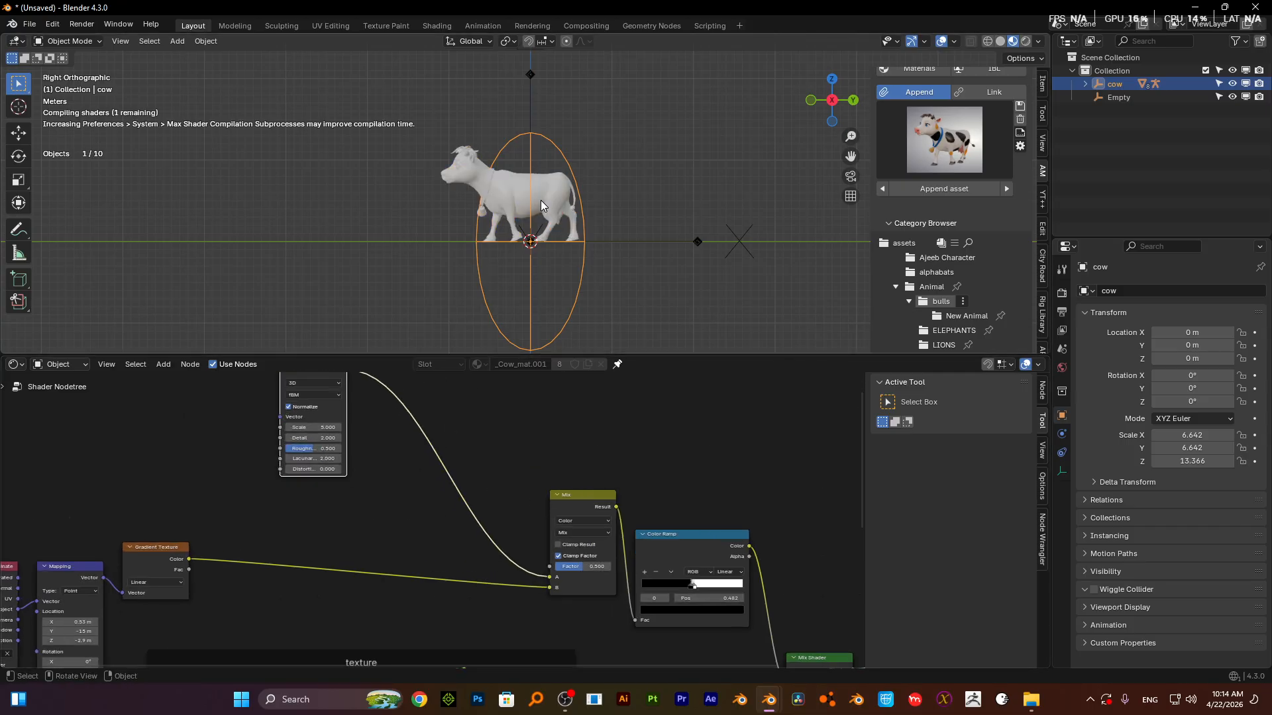
{"action": "scroll", "coordinate": [540, 184], "scroll_direction": "up", "scroll_amount": 6}
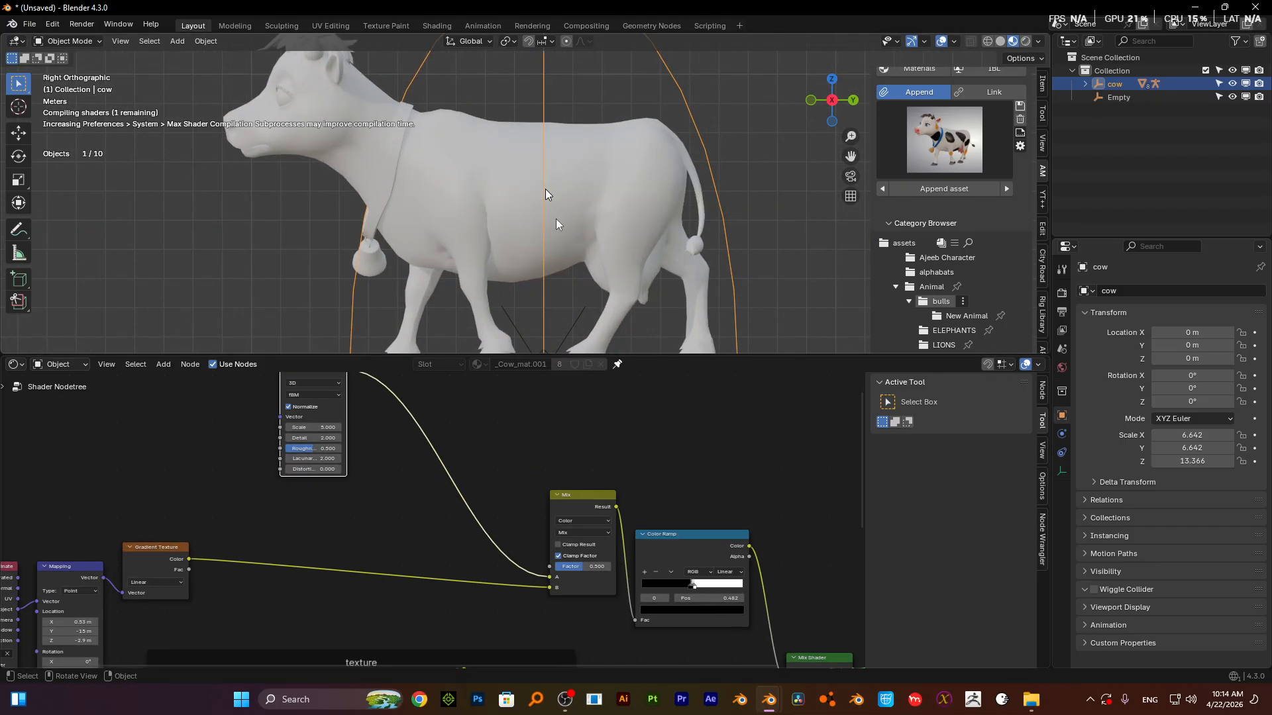
{"action": "scroll", "coordinate": [348, 421], "scroll_direction": "down", "scroll_amount": 2}
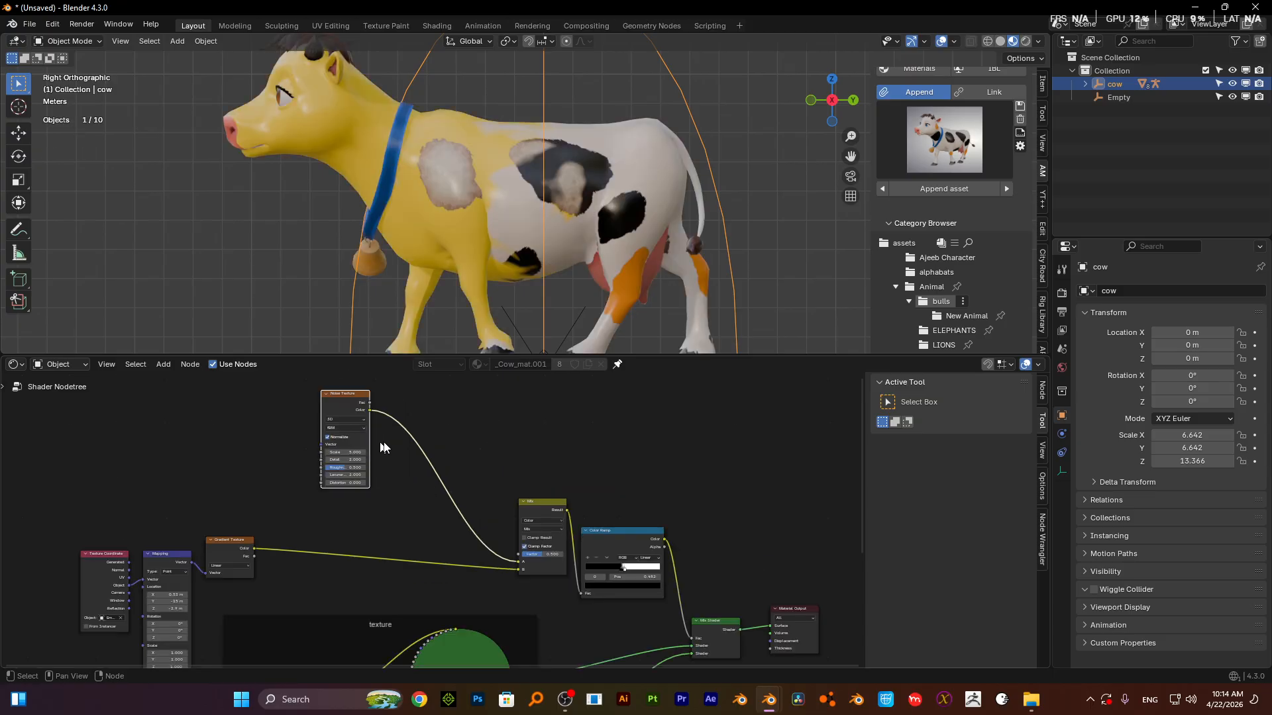
{"action": "scroll", "coordinate": [498, 171], "scroll_direction": "down", "scroll_amount": 3}
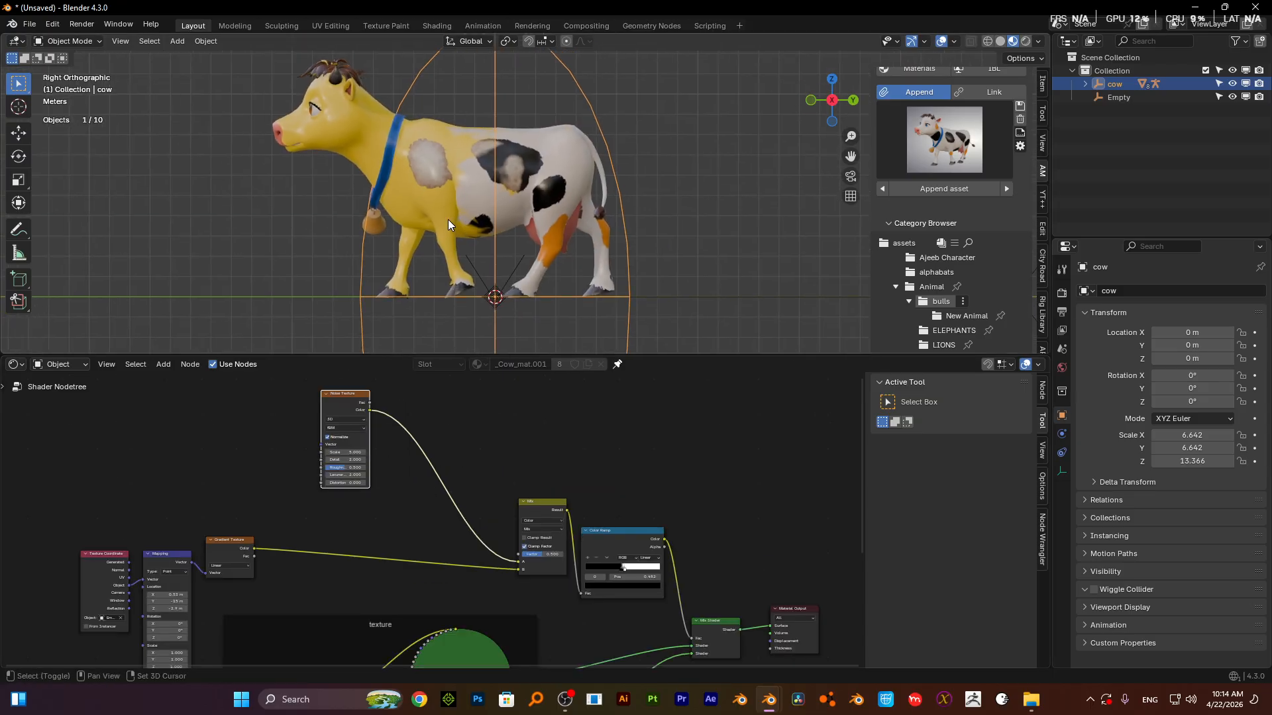
{"action": "scroll", "coordinate": [449, 218], "scroll_direction": "up", "scroll_amount": 2}
{"action": "scroll", "coordinate": [451, 215], "scroll_direction": "down", "scroll_amount": 2}
{"action": "scroll", "coordinate": [448, 226], "scroll_direction": "down", "scroll_amount": 1}
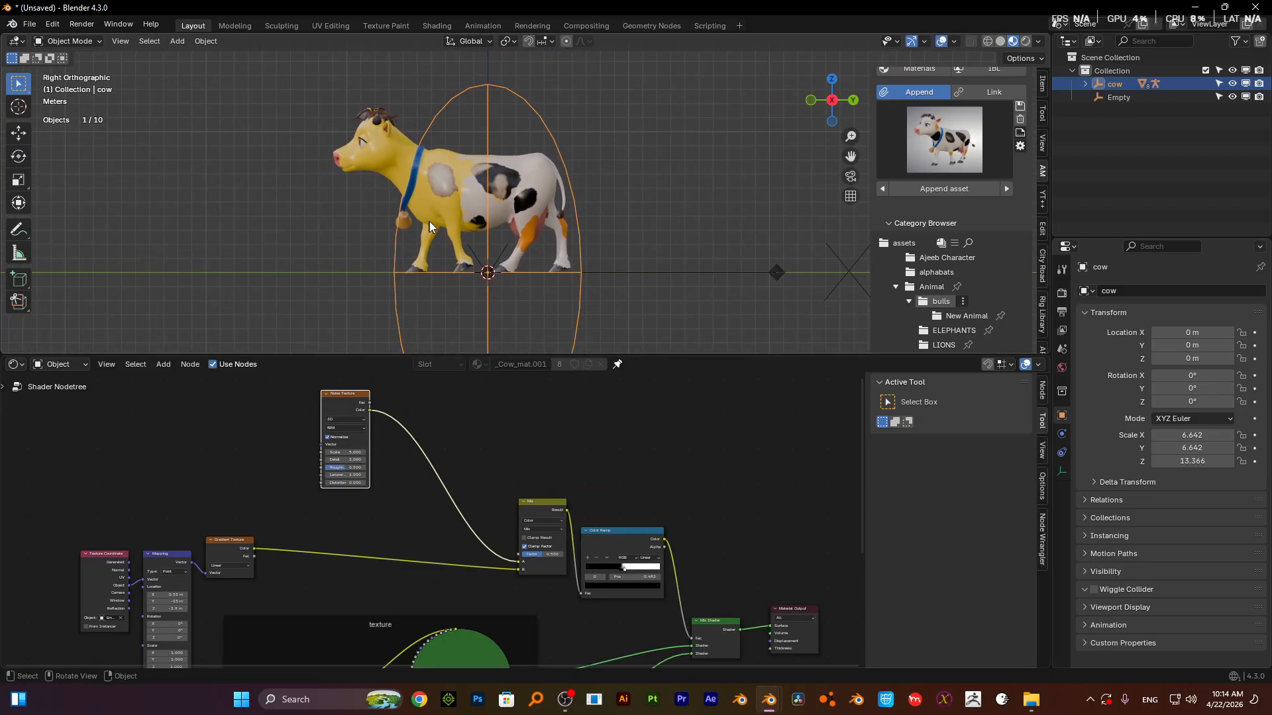
{"action": "scroll", "coordinate": [444, 242], "scroll_direction": "up", "scroll_amount": 2}
{"action": "scroll", "coordinate": [459, 391], "scroll_direction": "down", "scroll_amount": 2}
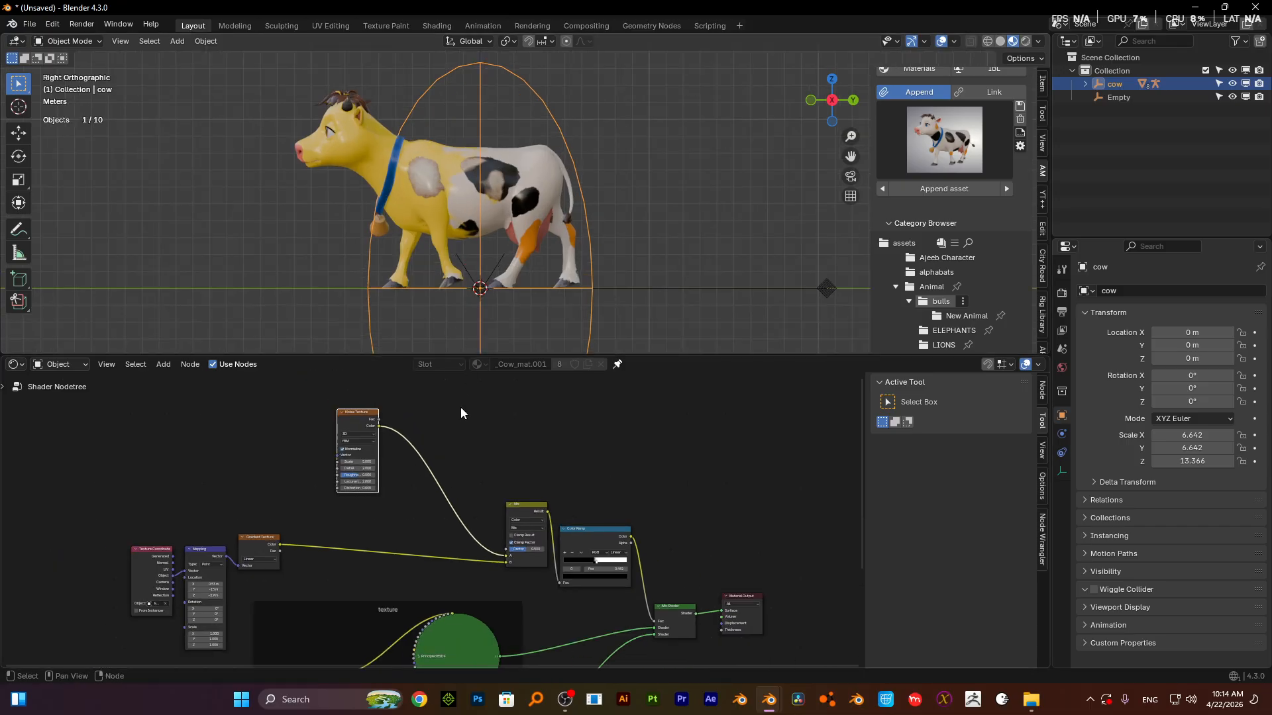
- Rearrange the Noise Texture and Mix nodes, bringing the noise node closer above the gradient link and nudging the Mix node up
{"action": "scroll", "coordinate": [450, 418], "scroll_direction": "down", "scroll_amount": 1}
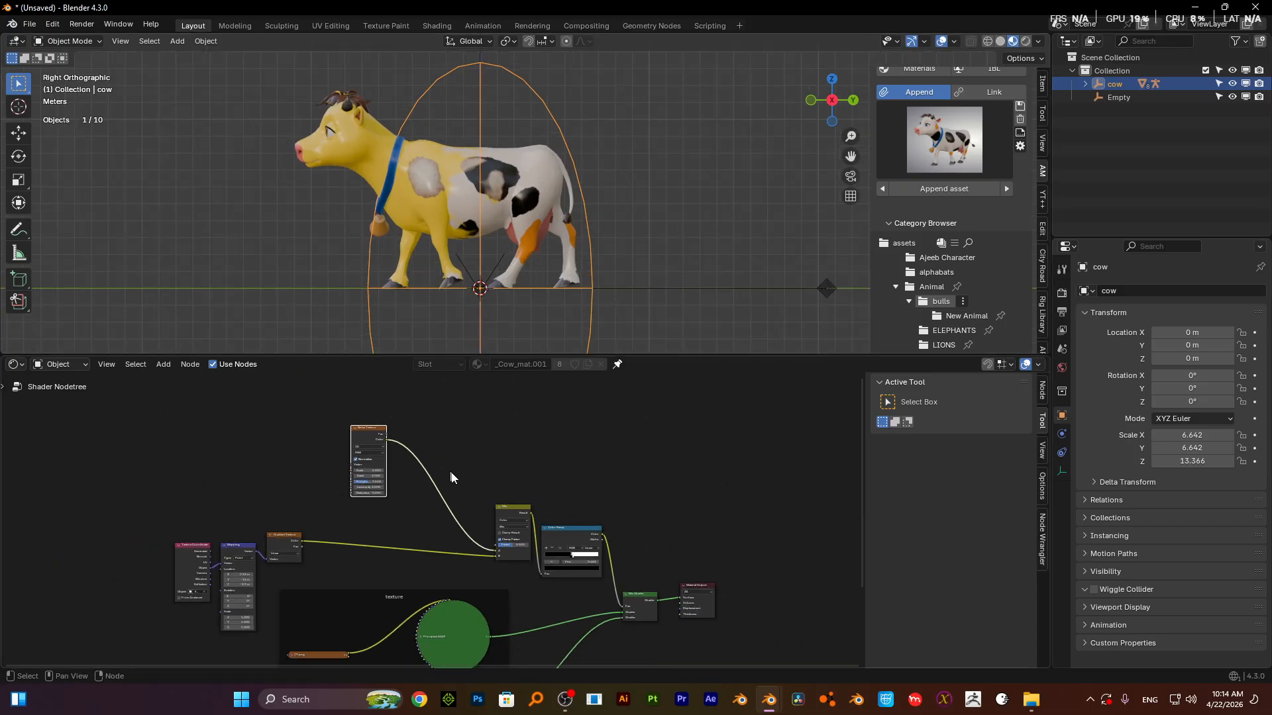
{"action": "scroll", "coordinate": [438, 429], "scroll_direction": "up", "scroll_amount": 2}
{"action": "scroll", "coordinate": [430, 407], "scroll_direction": "up", "scroll_amount": 2}
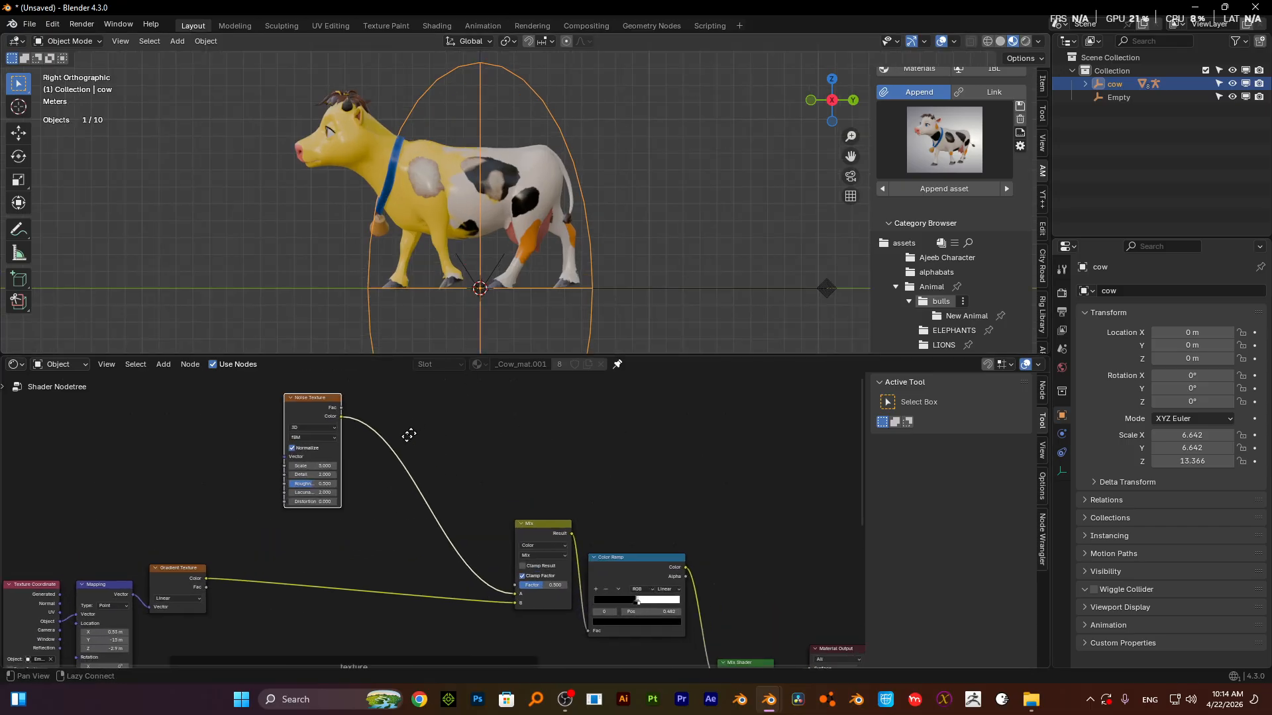
{"action": "scroll", "coordinate": [391, 456], "scroll_direction": "down", "scroll_amount": 1}
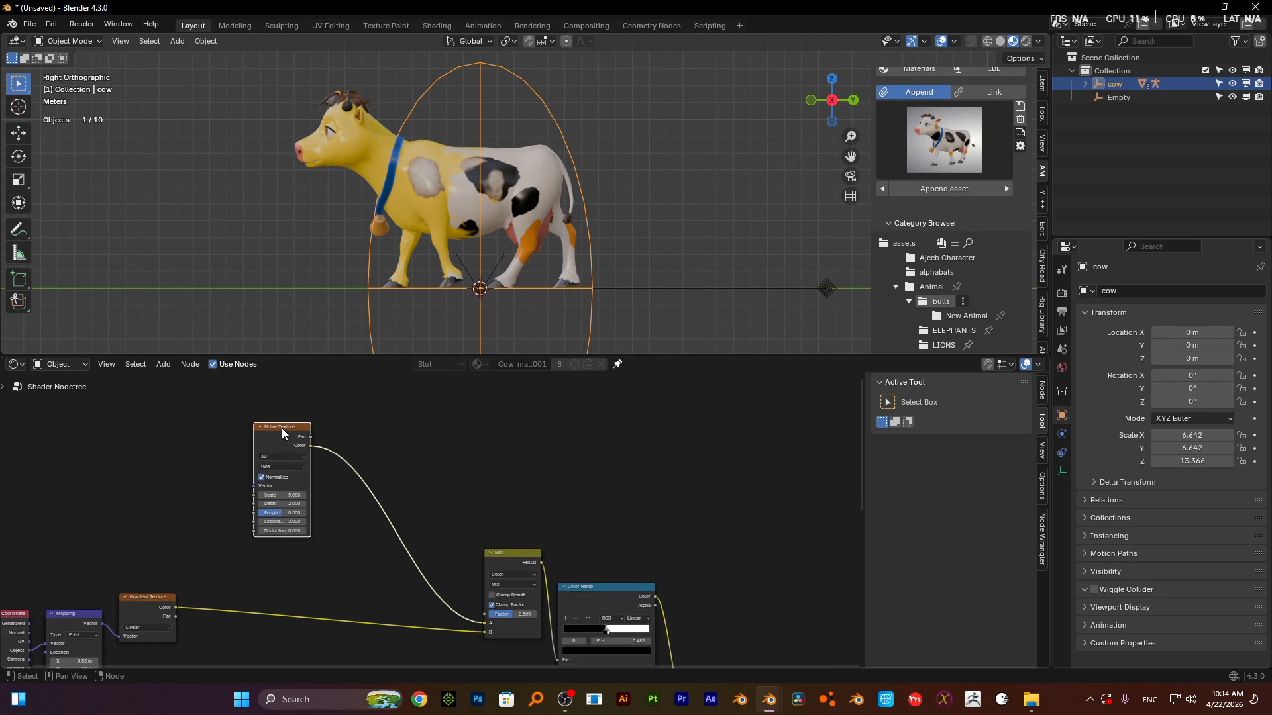
{"action": "left_click_drag", "start_coordinate": [299, 446], "coordinate": [366, 514]}
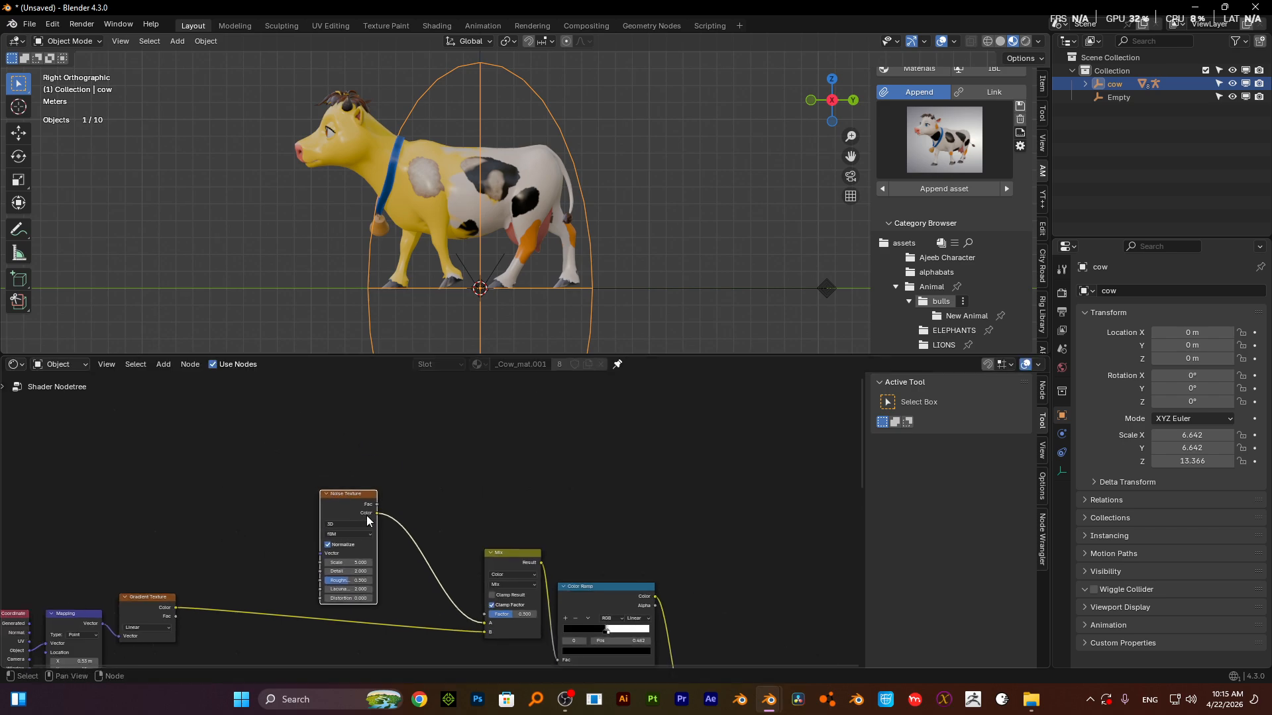
{"action": "scroll", "coordinate": [384, 490], "scroll_direction": "down", "scroll_amount": 1}
{"action": "scroll", "coordinate": [434, 517], "scroll_direction": "down", "scroll_amount": 1}
{"action": "left_click", "coordinate": [480, 523]}
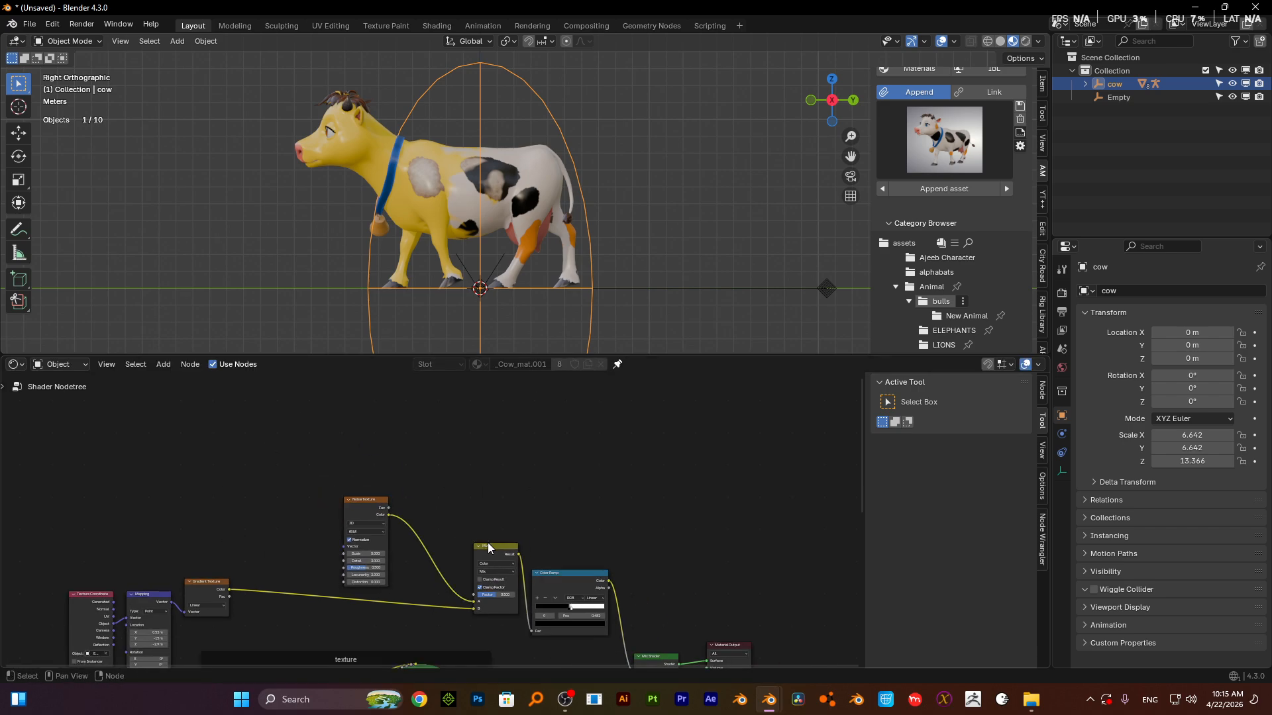
{"action": "mouse_move", "coordinate": [486, 547]}
{"action": "left_mouse_down"}
{"action": "mouse_move", "coordinate": [477, 463]}
{"action": "mouse_move", "coordinate": [475, 531]}
{"action": "left_mouse_up"}
{"action": "scroll", "coordinate": [390, 515], "scroll_direction": "up", "scroll_amount": 2}
{"action": "left_click_drag", "start_coordinate": [323, 486], "coordinate": [296, 449]}
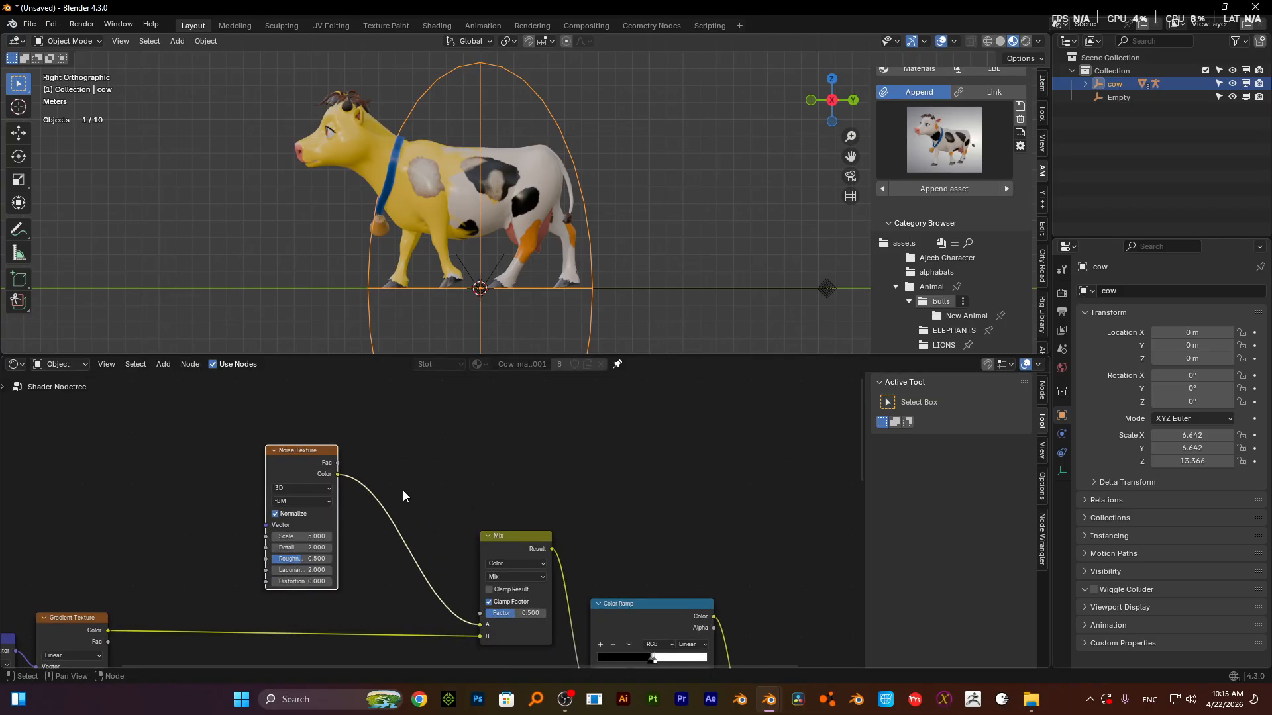
- Move the Color Ramp up level with the Mix node, and place the Noise Texture farther from the Mix node
{"action": "scroll", "coordinate": [602, 563], "scroll_direction": "down", "scroll_amount": 4}
{"action": "scroll", "coordinate": [599, 559], "scroll_direction": "up", "scroll_amount": 6}
{"action": "middle_click_drag", "start_coordinate": [585, 535], "coordinate": [481, 466]}
{"action": "left_click_drag", "start_coordinate": [580, 533], "coordinate": [604, 442]}
{"action": "scroll", "coordinate": [606, 442], "scroll_direction": "down", "scroll_amount": 2}
{"action": "scroll", "coordinate": [606, 445], "scroll_direction": "down", "scroll_amount": 1}
{"action": "left_click_drag", "start_coordinate": [630, 600], "coordinate": [703, 650]}
{"action": "left_click_drag", "start_coordinate": [719, 622], "coordinate": [760, 602]}
{"action": "left_click", "coordinate": [760, 602]}
{"action": "scroll", "coordinate": [546, 531], "scroll_direction": "up", "scroll_amount": 3}
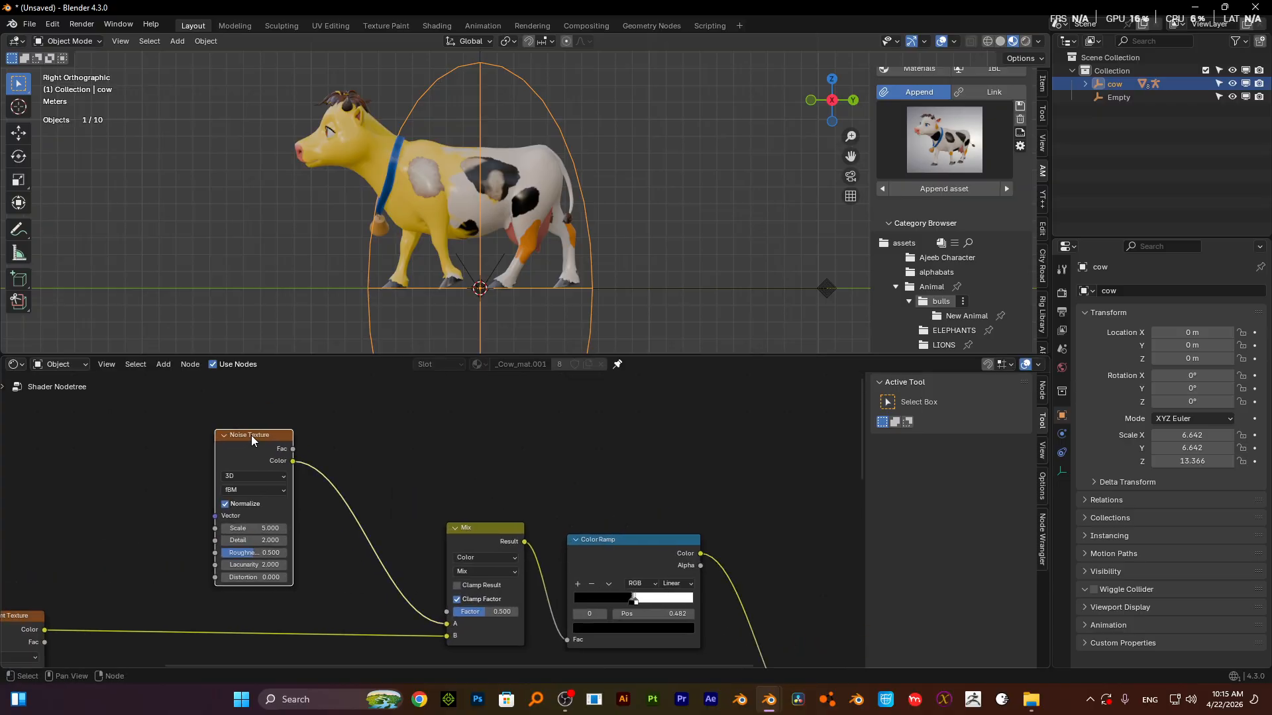
{"action": "left_click_drag", "start_coordinate": [252, 435], "coordinate": [215, 449]}
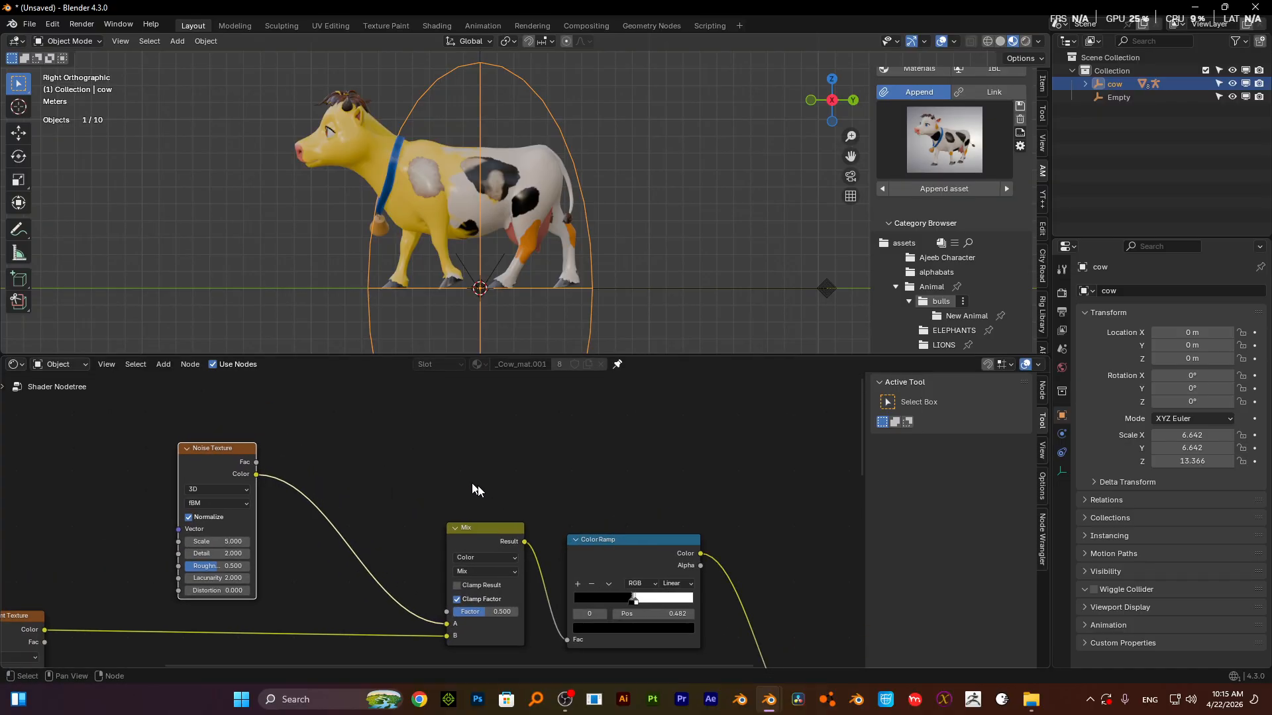
- Lower the Factor of the noise-gradient Mix node to 0.425
{"action": "scroll", "coordinate": [494, 616], "scroll_direction": "up", "scroll_amount": 2}
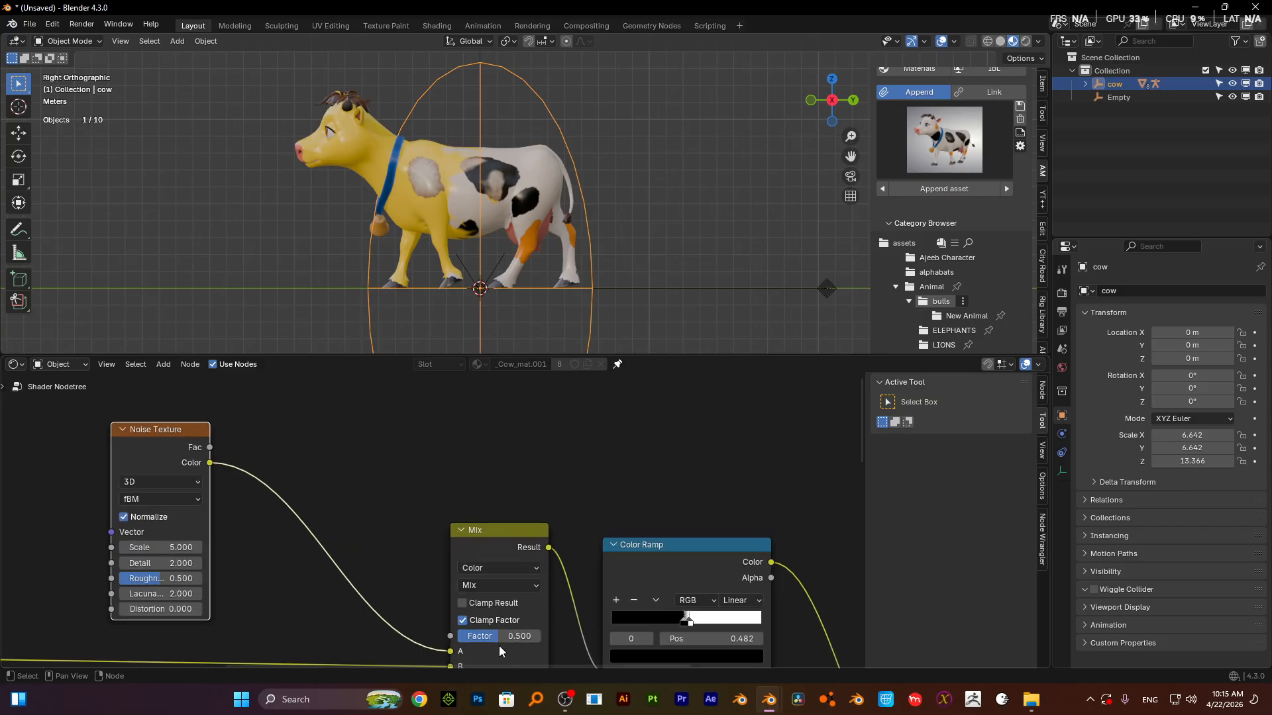
{"action": "mouse_move", "coordinate": [495, 635]}
{"action": "left_mouse_down"}
{"action": "mouse_move", "coordinate": [473, 636]}
{"action": "mouse_move", "coordinate": [499, 636]}
{"action": "mouse_move", "coordinate": [488, 636]}
{"action": "left_mouse_up"}
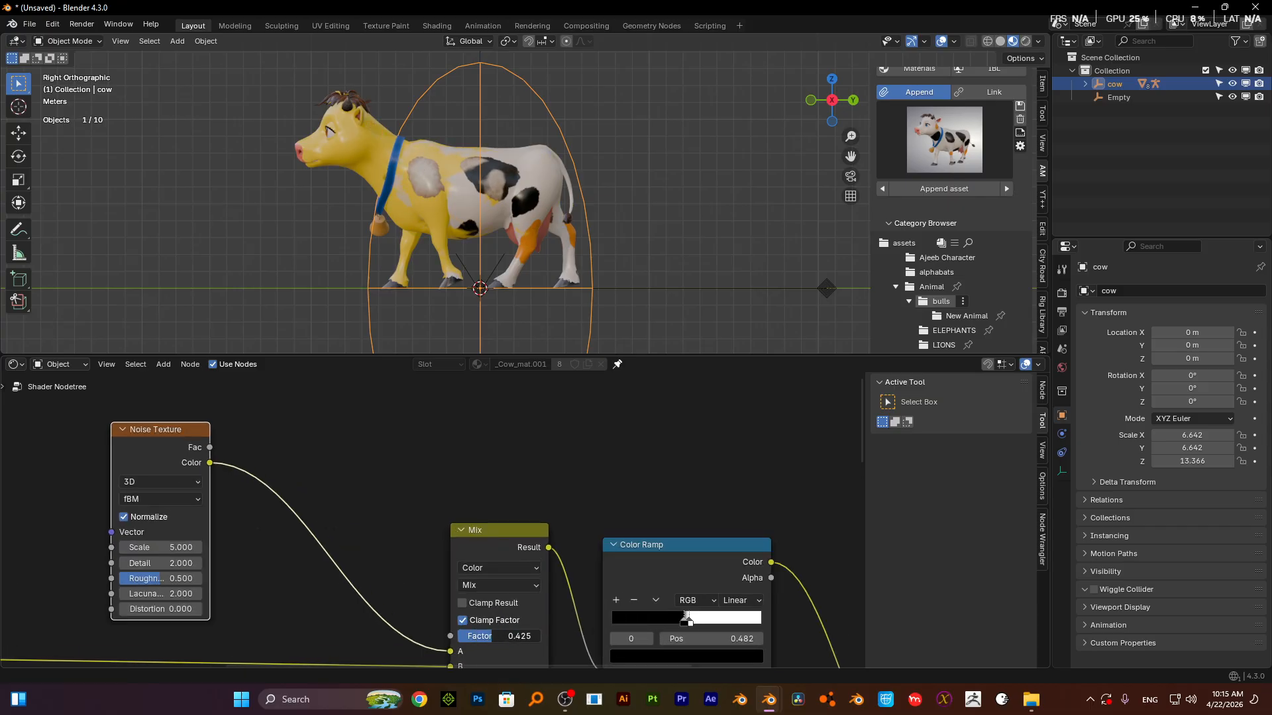
- Expand the collapsed Principled BSDF node fed by CY.png in the texture frame
{"action": "scroll", "coordinate": [522, 520], "scroll_direction": "down", "scroll_amount": 6}
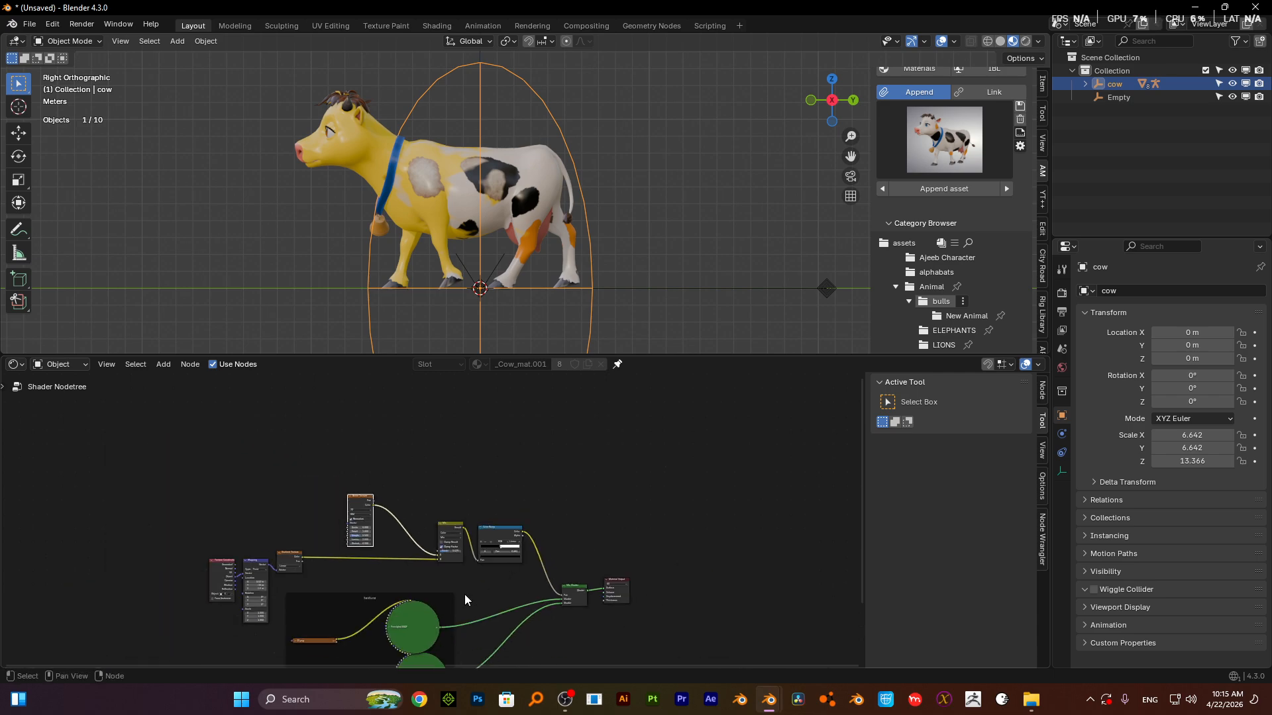
{"action": "scroll", "coordinate": [464, 594], "scroll_direction": "up", "scroll_amount": 7}
{"action": "scroll", "coordinate": [426, 583], "scroll_direction": "up", "scroll_amount": 5}
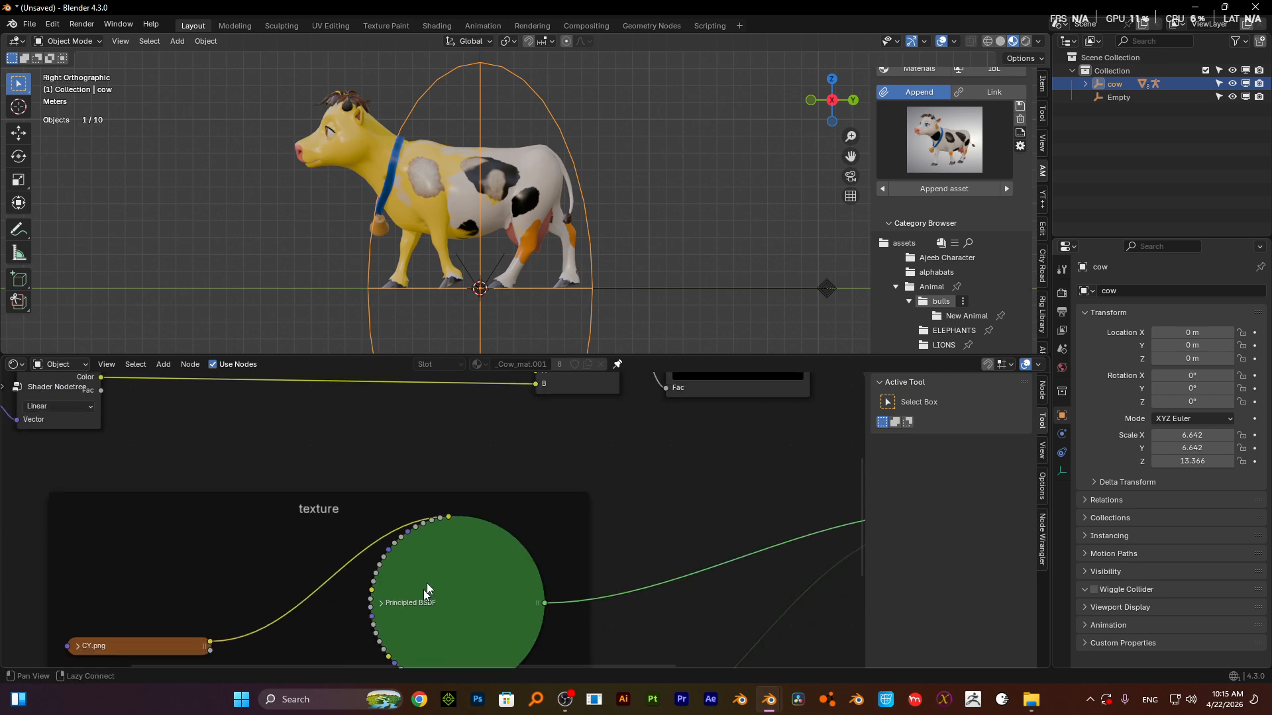
{"action": "left_click", "coordinate": [411, 554]}
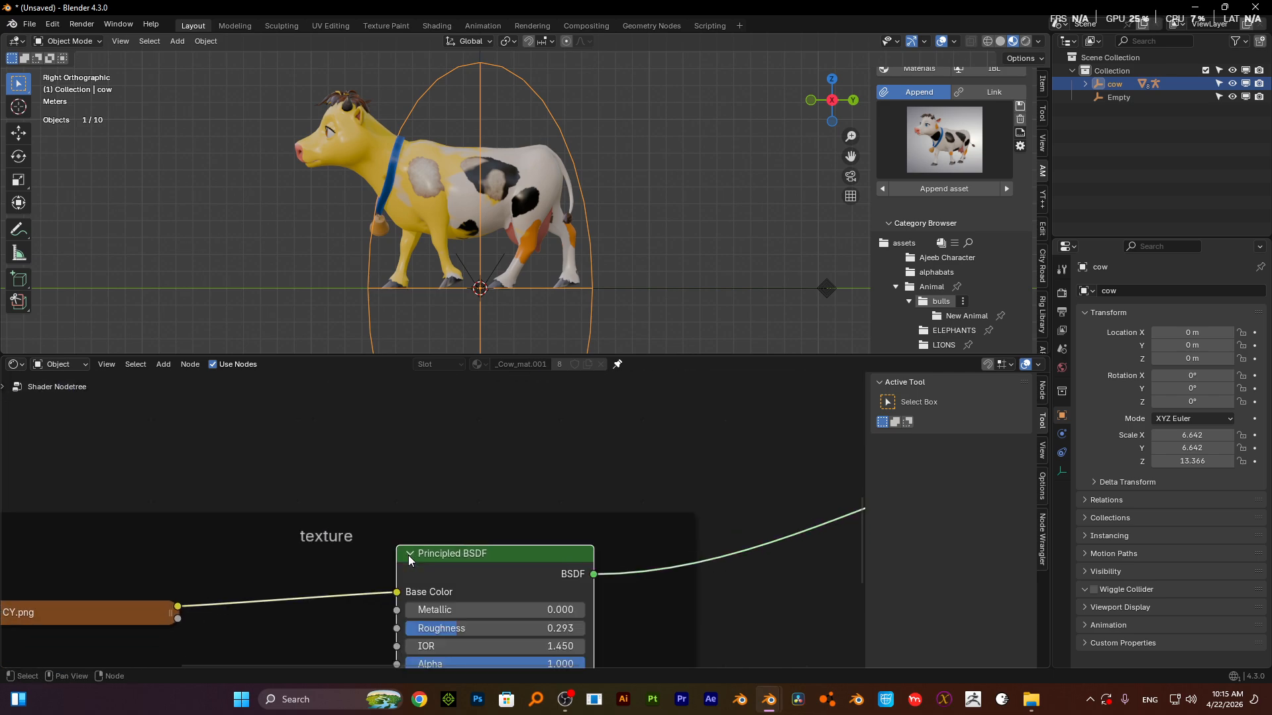
{"action": "scroll", "coordinate": [259, 607], "scroll_direction": "down", "scroll_amount": 2}
{"action": "middle_click_drag", "start_coordinate": [259, 606], "coordinate": [457, 559]}
- Expand the CY.png image texture node and replace its image with CR.png from the Cow texture folder
{"action": "left_click", "coordinate": [230, 564]}
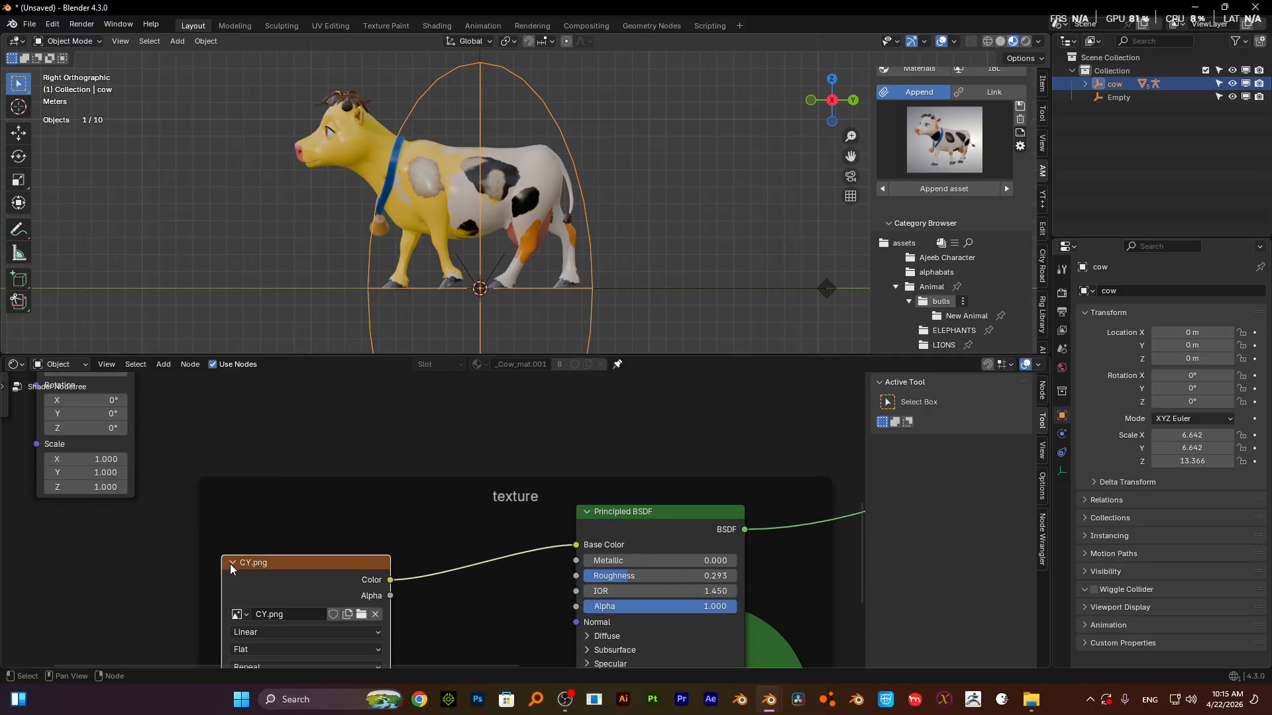
{"action": "left_click", "coordinate": [361, 614]}
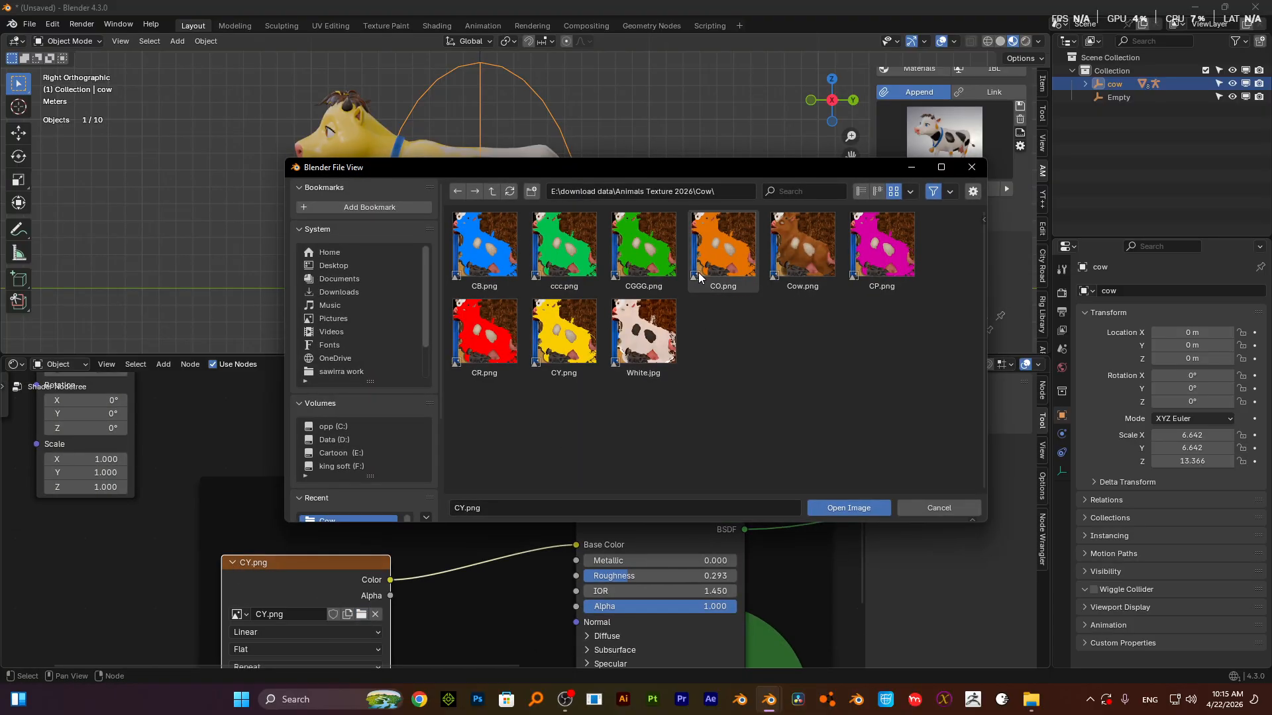
{"action": "left_click", "coordinate": [496, 331]}
{"action": "double_click", "coordinate": [496, 331]}
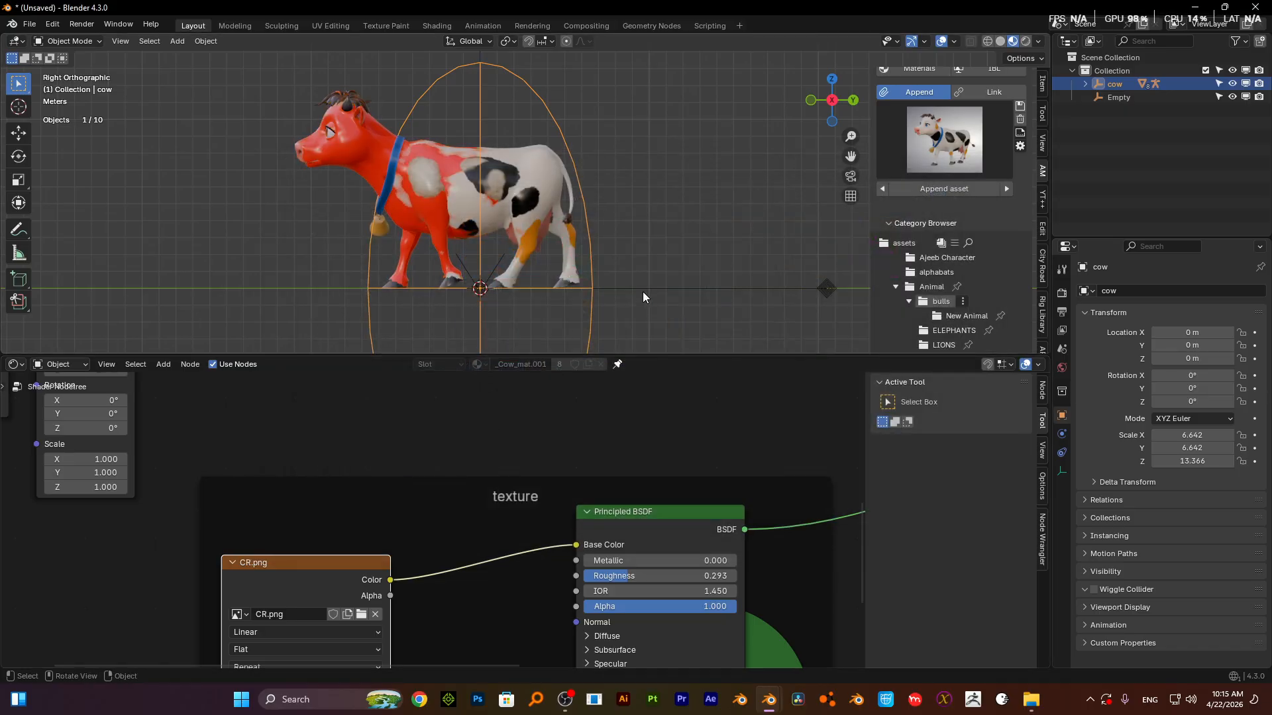
- Select the Empty, test the red blend by moving it along the Y axis past the cow, and cancel the move
{"action": "scroll", "coordinate": [585, 415], "scroll_direction": "down", "scroll_amount": 3}
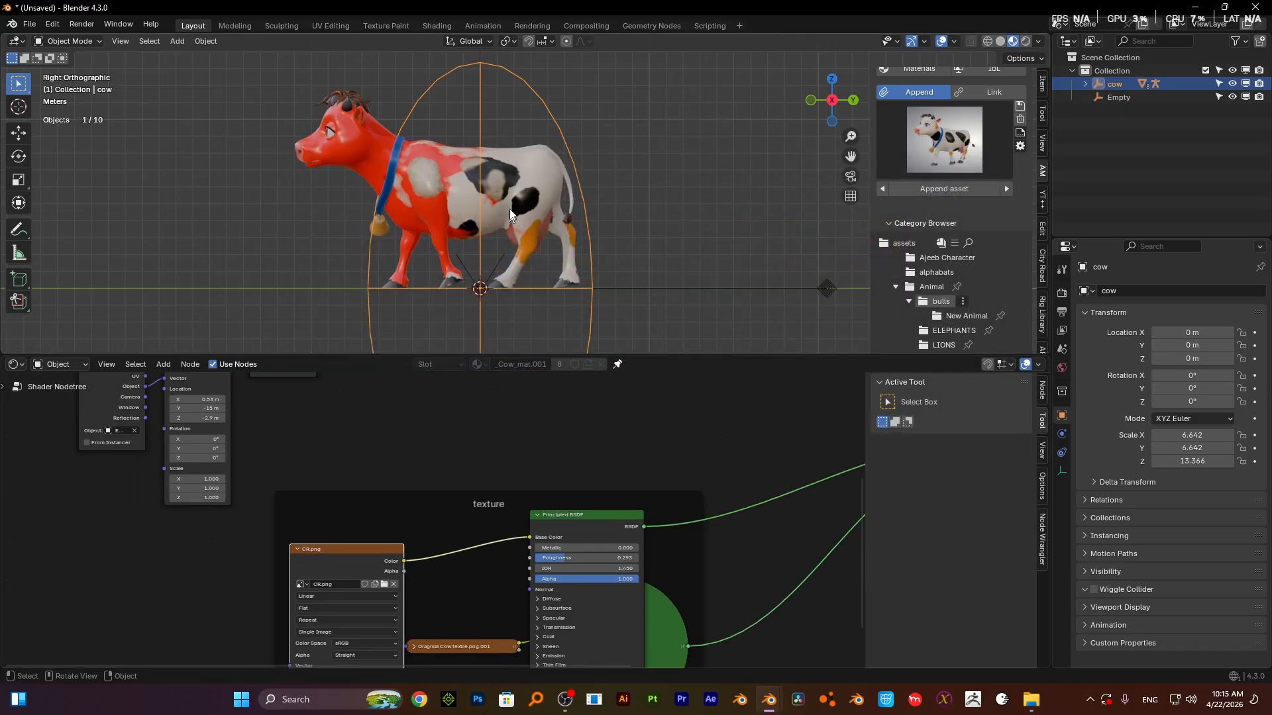
{"action": "scroll", "coordinate": [612, 417], "scroll_direction": "down", "scroll_amount": 7}
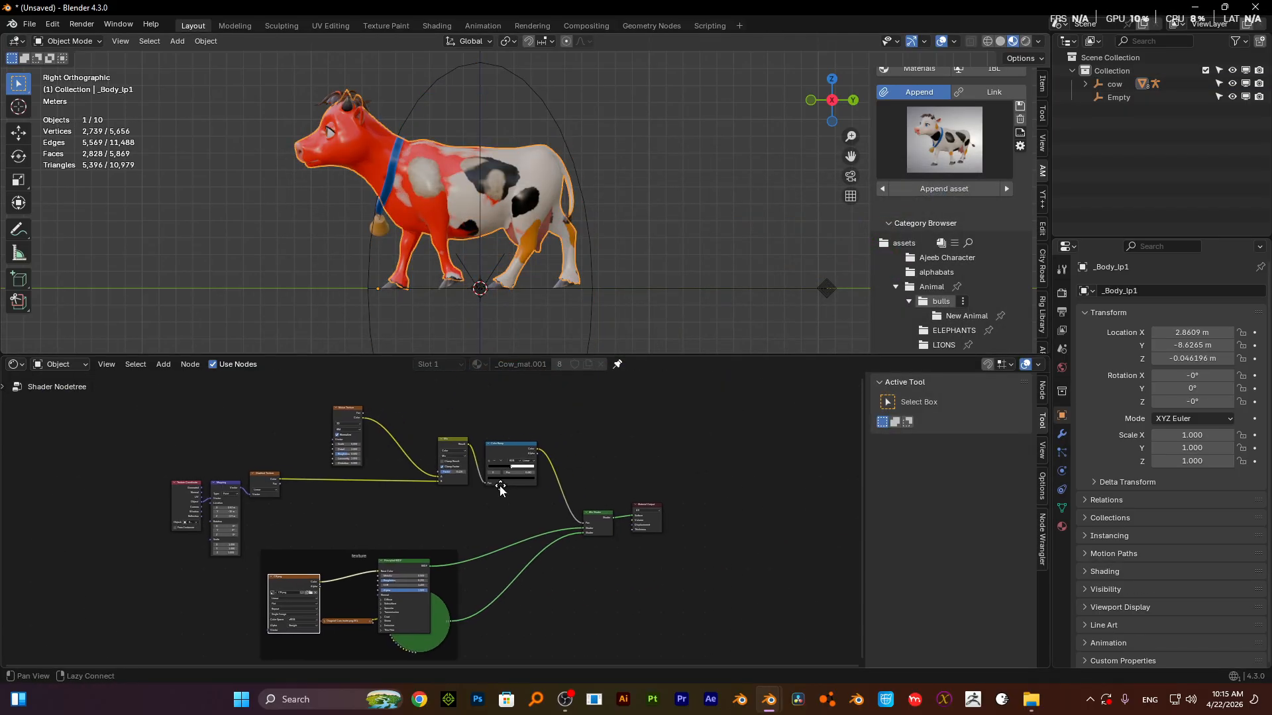
{"action": "scroll", "coordinate": [471, 456], "scroll_direction": "up", "scroll_amount": 5}
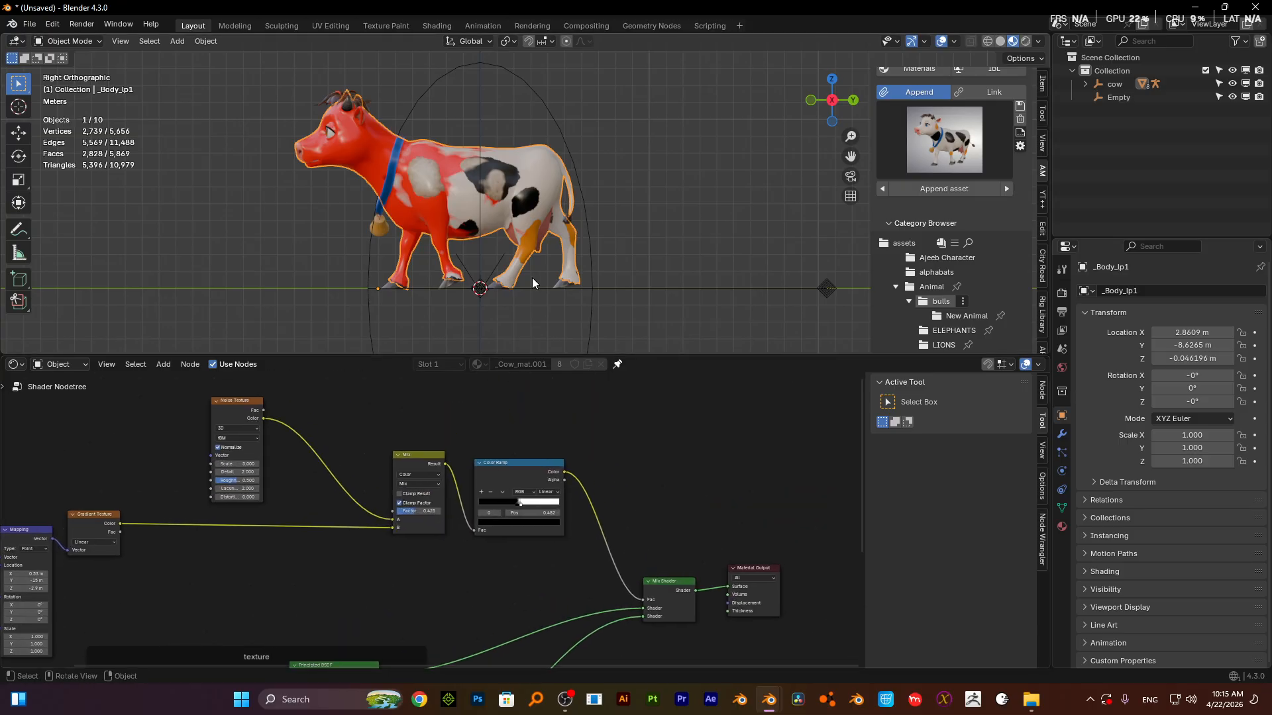
{"action": "scroll", "coordinate": [532, 277], "scroll_direction": "down", "scroll_amount": 2}
{"action": "scroll", "coordinate": [650, 251], "scroll_direction": "down", "scroll_amount": 3}
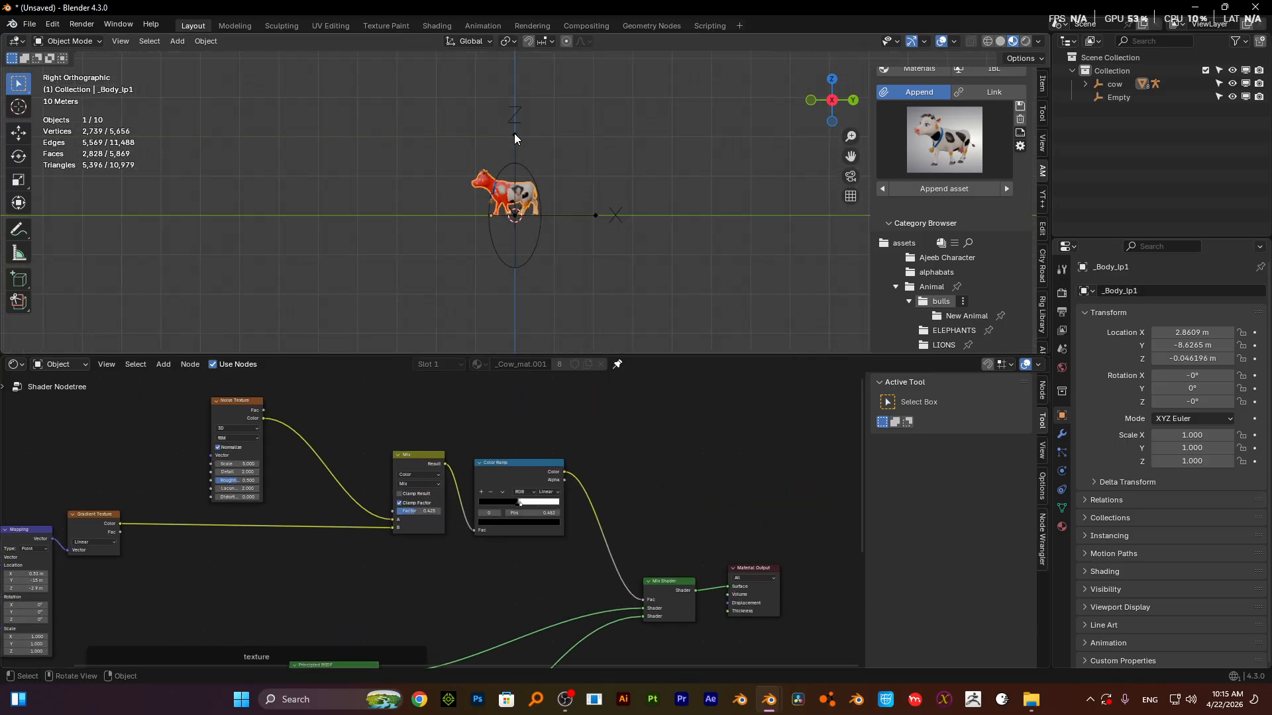
{"action": "left_click", "coordinate": [515, 140]}
{"action": "scroll", "coordinate": [516, 140], "scroll_direction": "up", "scroll_amount": 3}
{"action": "key", "text": "g"}
{"action": "key", "text": "y"}
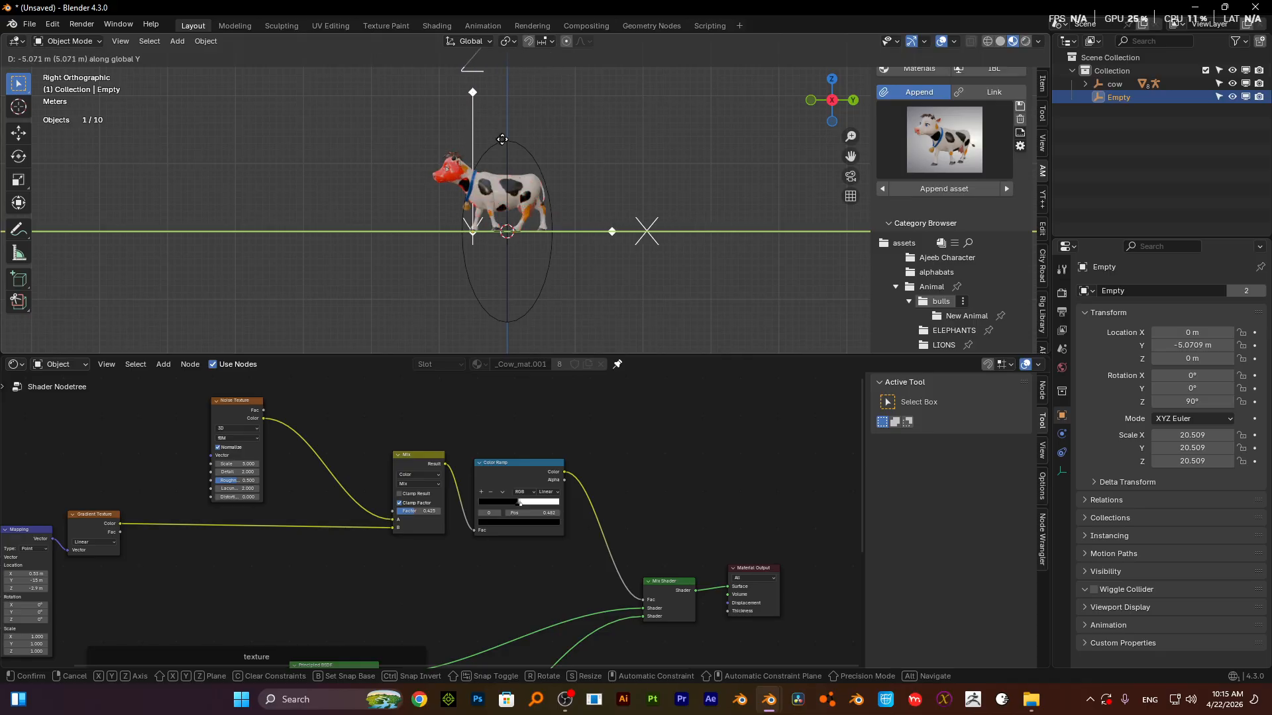
{"action": "right_click", "coordinate": [535, 147]}
- Raise the Factor of the noise-gradient Mix node to 0.708
{"action": "scroll", "coordinate": [499, 404], "scroll_direction": "up", "scroll_amount": 5}
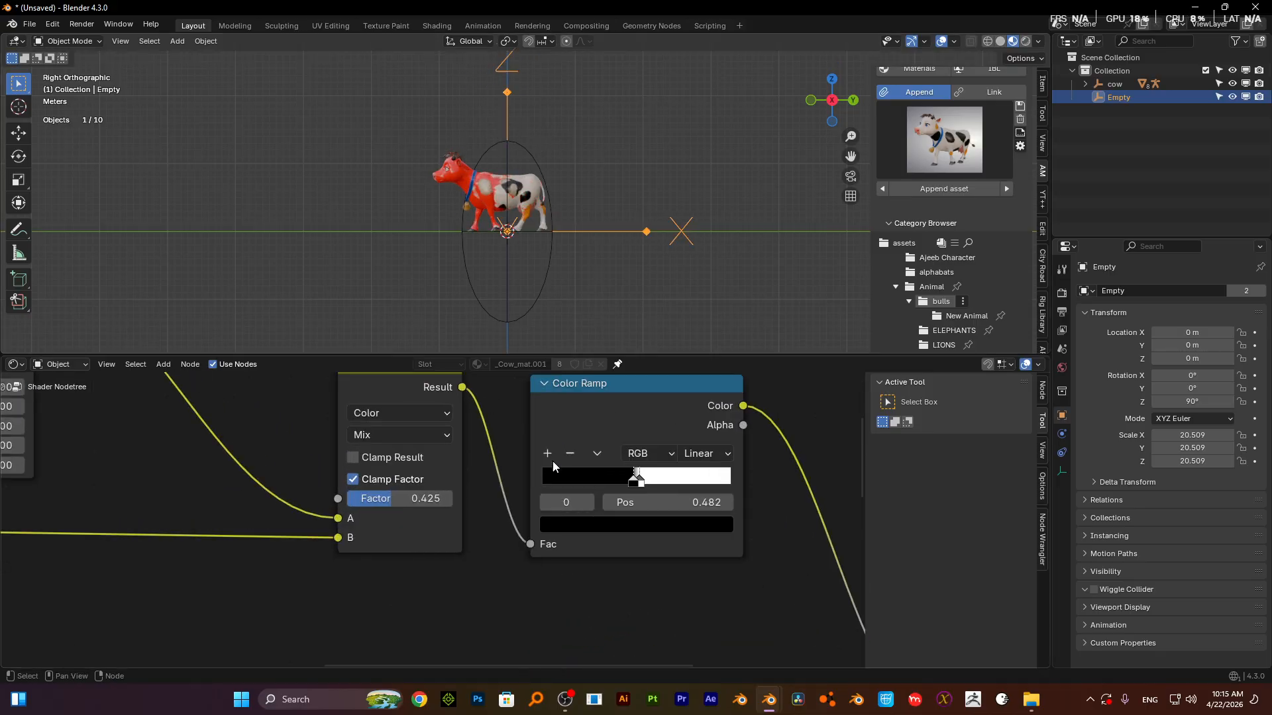
{"action": "middle_click_drag", "start_coordinate": [553, 461], "coordinate": [611, 561]}
{"action": "left_click_drag", "start_coordinate": [460, 592], "coordinate": [494, 592]}
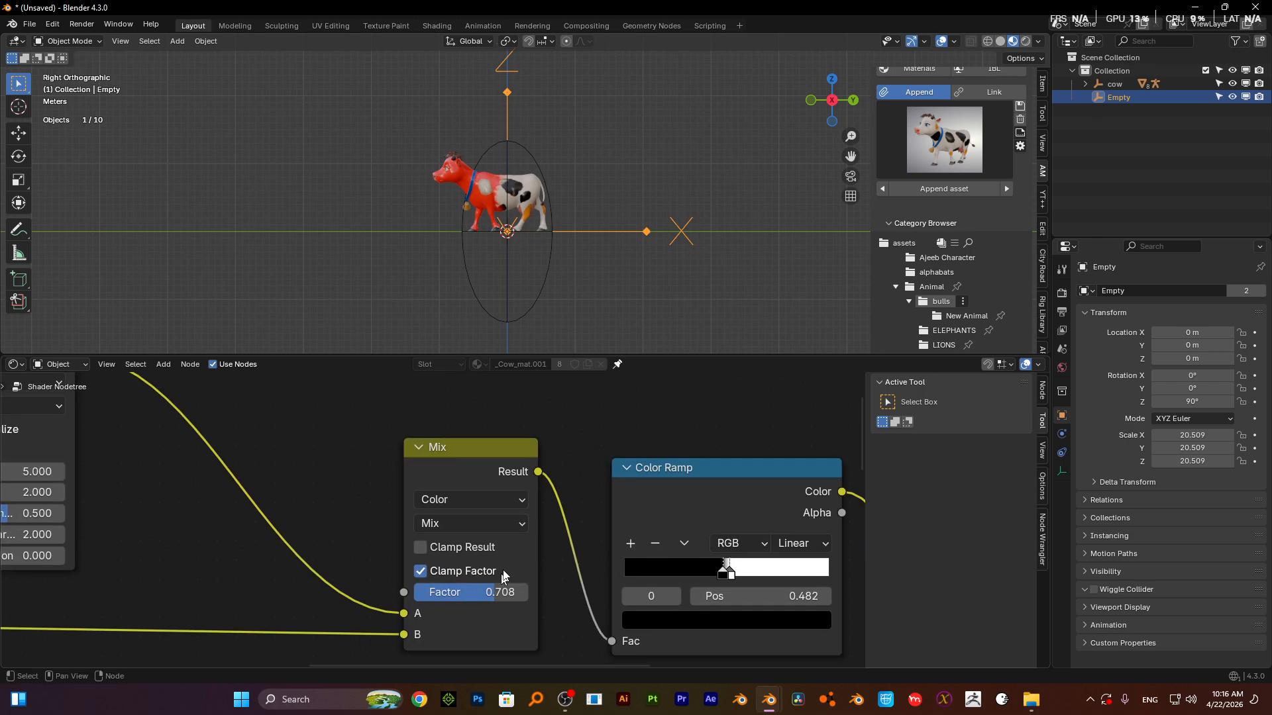
- Switch the 3D viewport to Rendered shading and set its Compositor option to Always
{"action": "scroll", "coordinate": [551, 319], "scroll_direction": "down", "scroll_amount": 5}
{"action": "scroll", "coordinate": [583, 438], "scroll_direction": "down", "scroll_amount": 3}
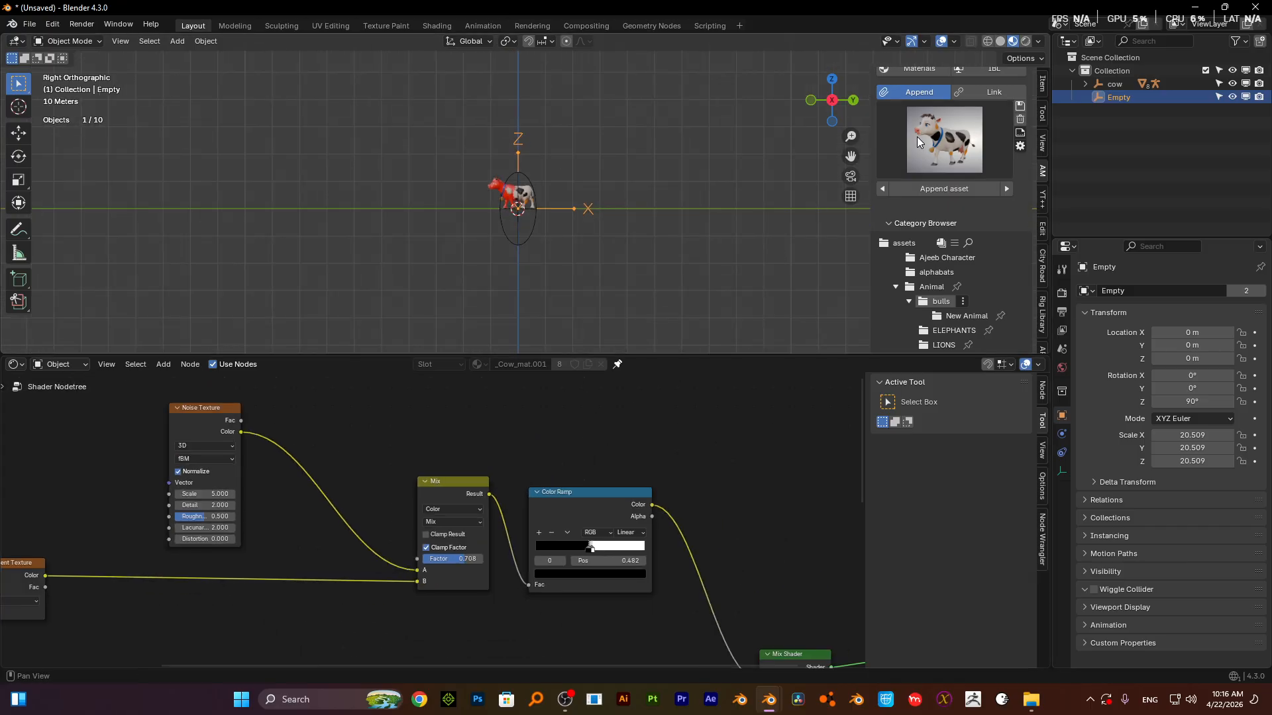
{"action": "left_click", "coordinate": [1026, 41]}
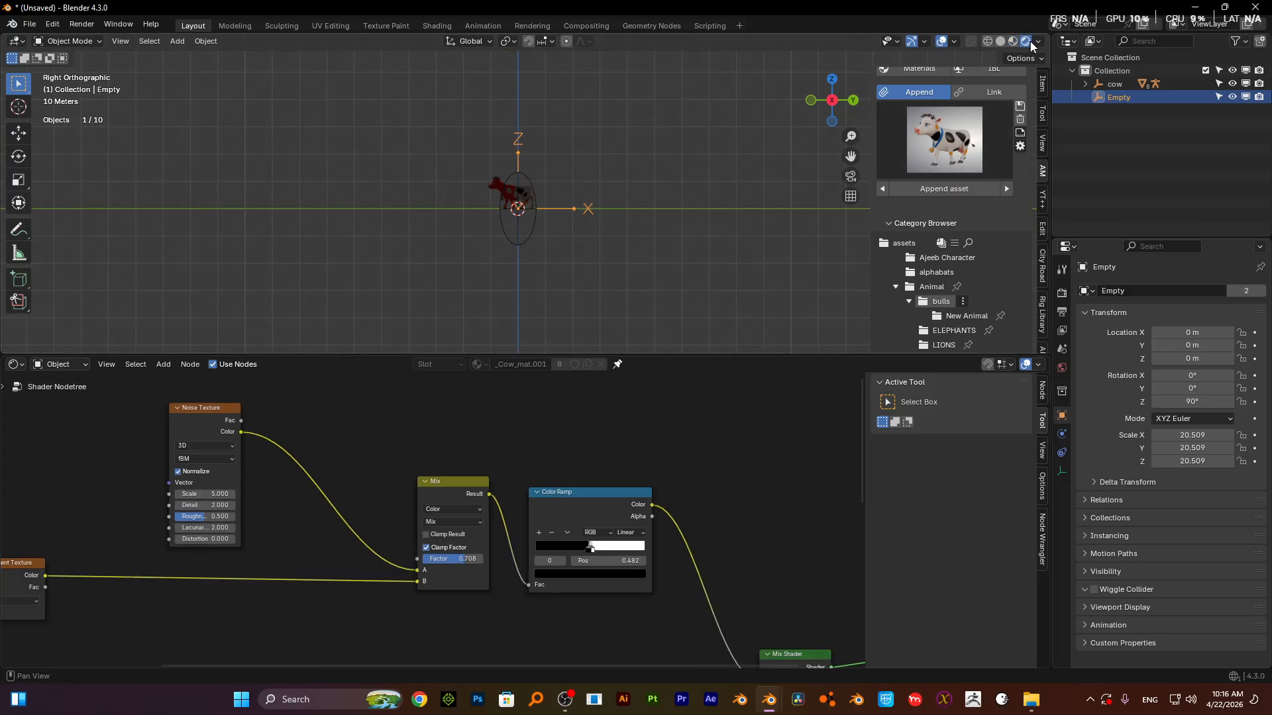
{"action": "left_click", "coordinate": [1038, 42]}
{"action": "left_click", "coordinate": [1090, 241]}
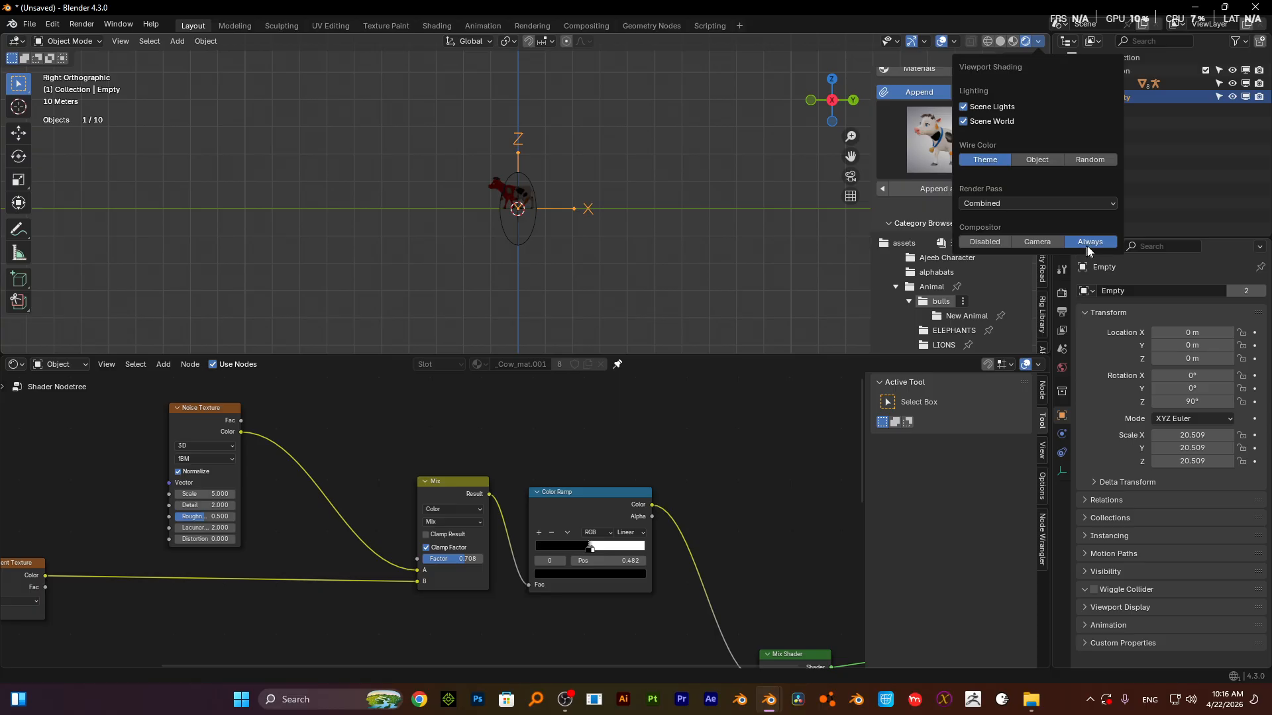
- Change the node area to the Compositor and enable Use Nodes
{"action": "left_click", "coordinate": [19, 368]}
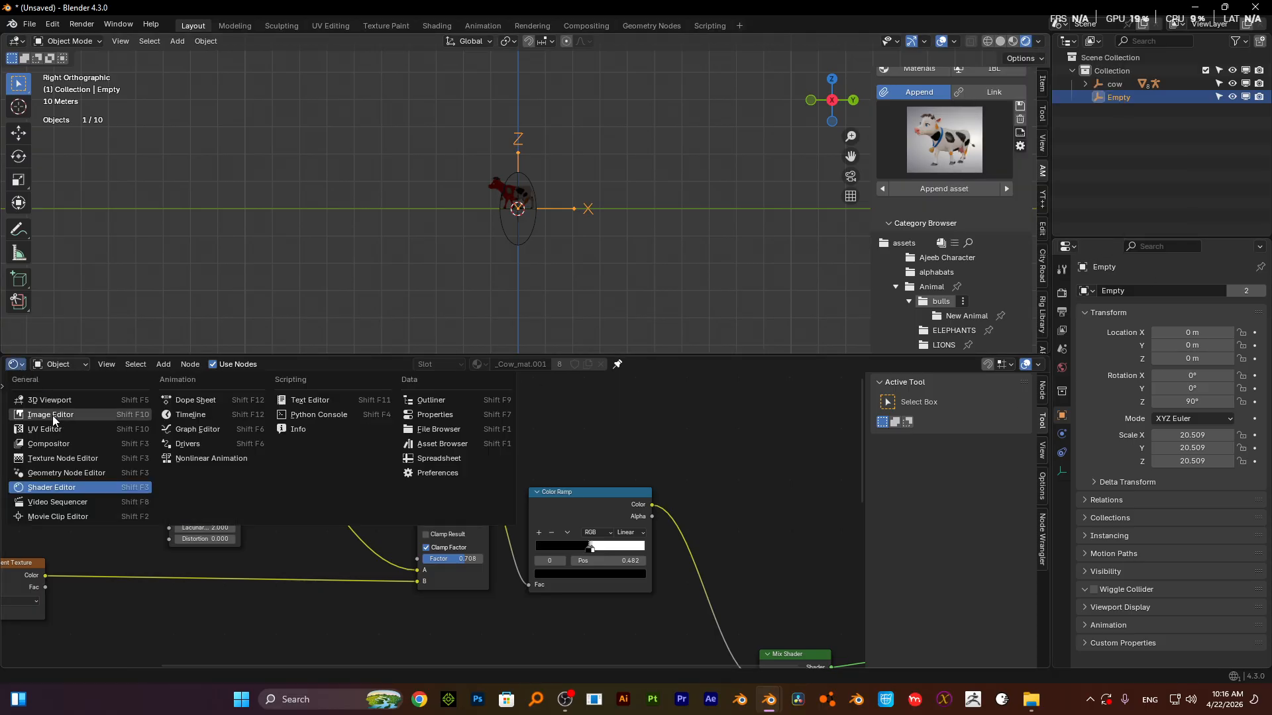
{"action": "left_click", "coordinate": [66, 449]}
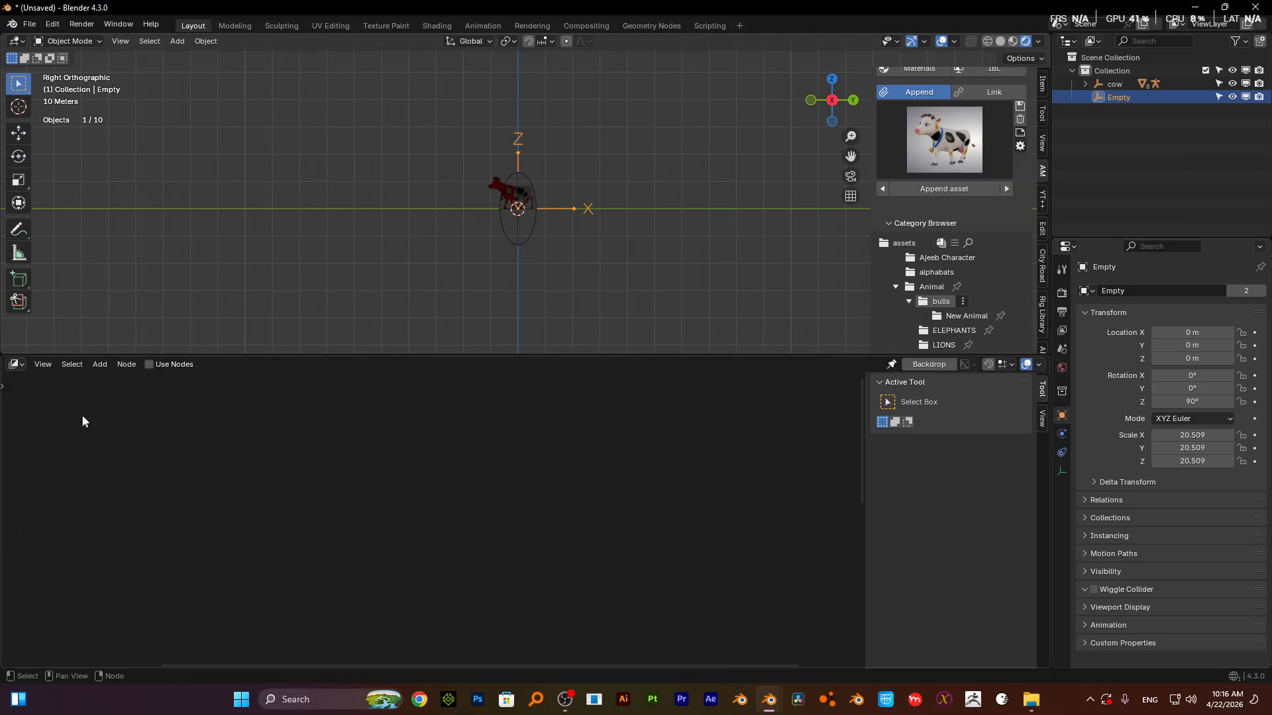
{"action": "left_click", "coordinate": [157, 366]}
{"action": "scroll", "coordinate": [498, 567], "scroll_direction": "up", "scroll_amount": 12}
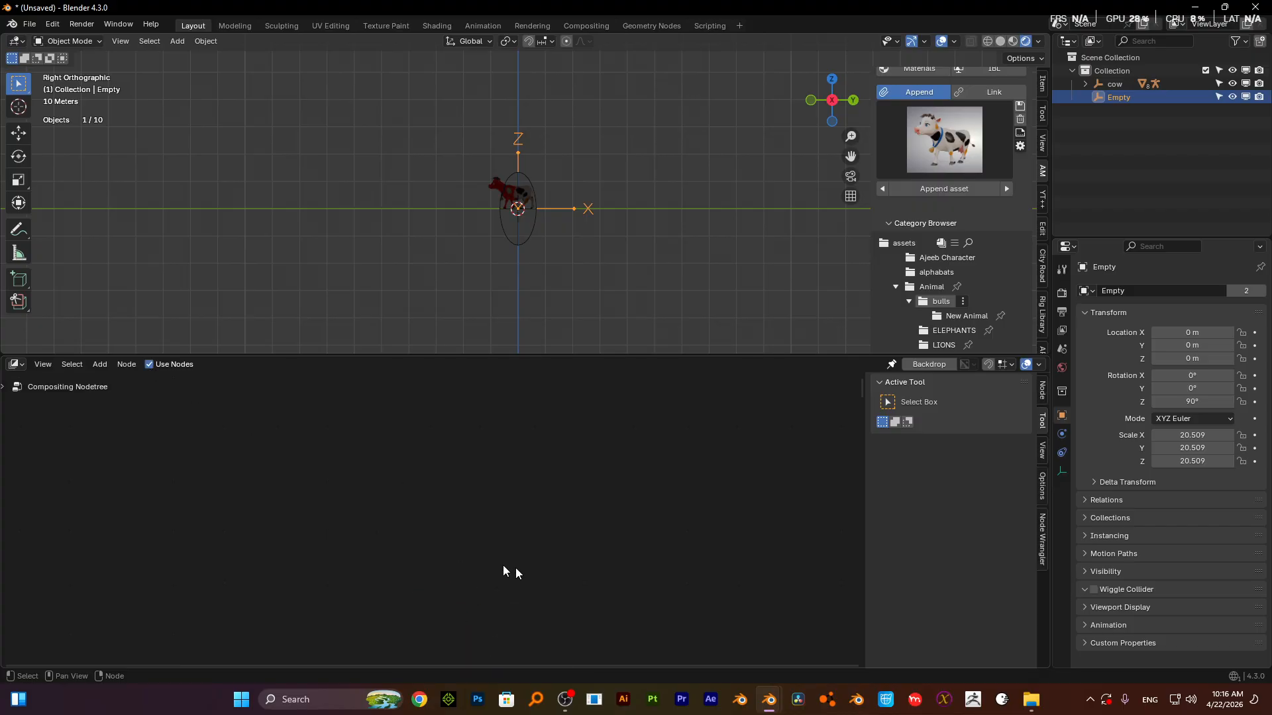
{"action": "middle_click_drag", "start_coordinate": [544, 576], "coordinate": [522, 414]}
{"action": "scroll", "coordinate": [467, 502], "scroll_direction": "up", "scroll_amount": 10}
- Add a Glare node on the link between the Render Layers and Composite nodes
{"action": "key", "text": "shift+a"}
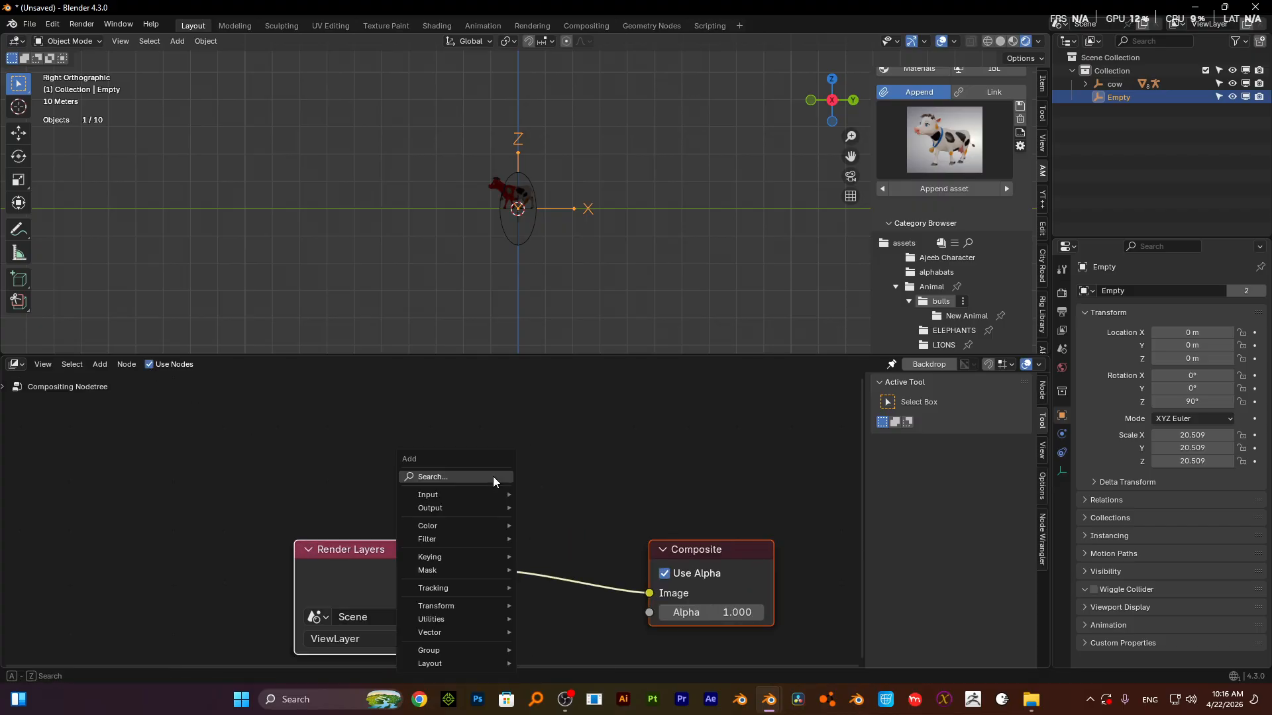
{"action": "type", "text": "glare"}
{"action": "key", "text": "Return"}
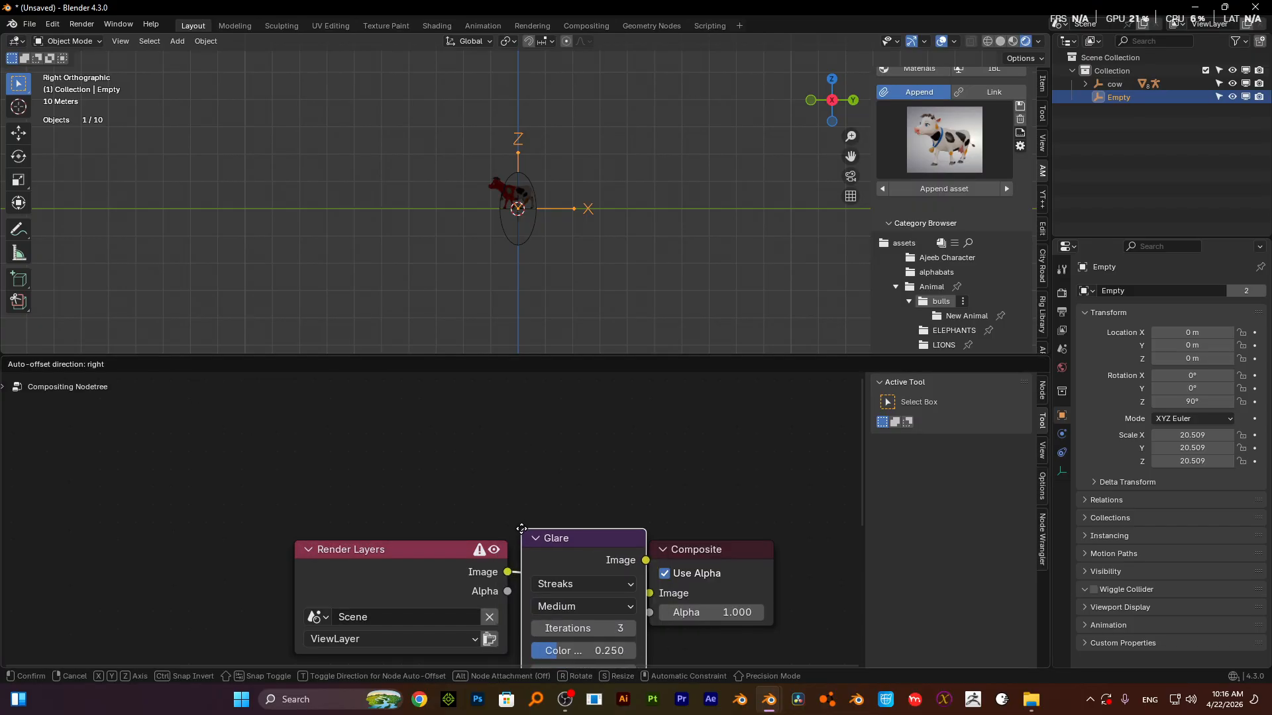
{"action": "left_click", "coordinate": [547, 537]}
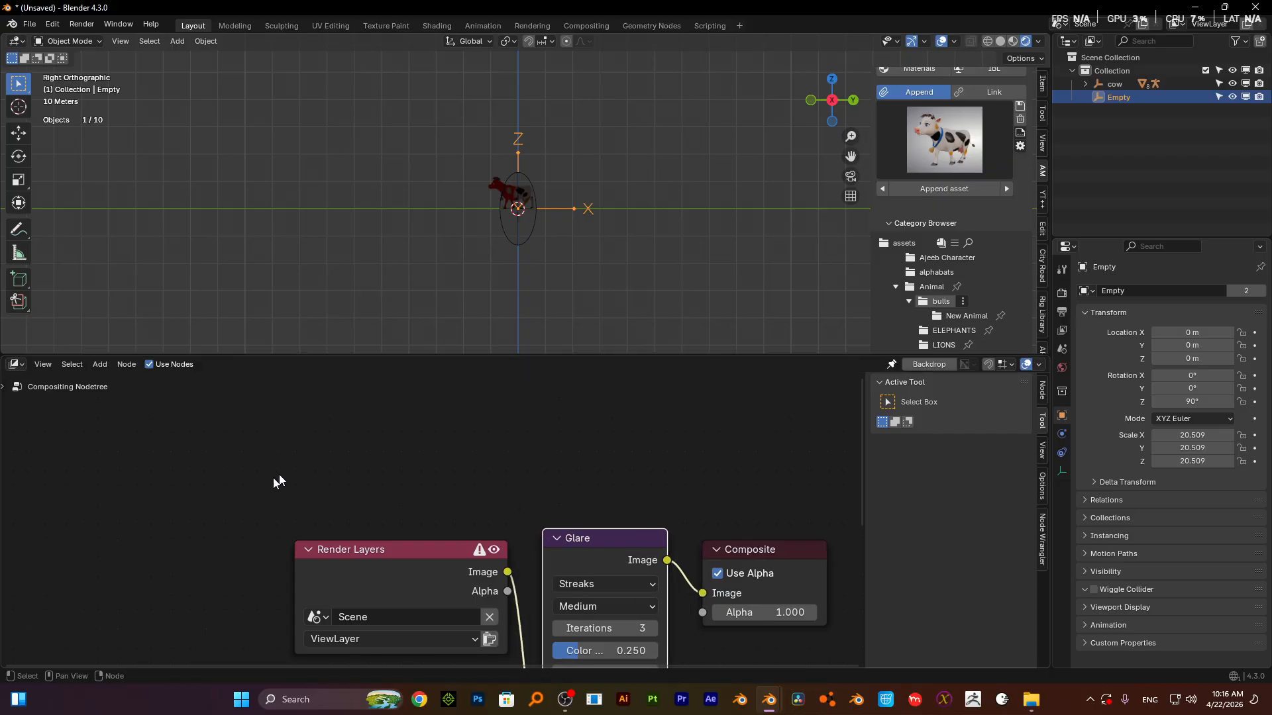
{"action": "scroll", "coordinate": [412, 505], "scroll_direction": "up", "scroll_amount": 1}
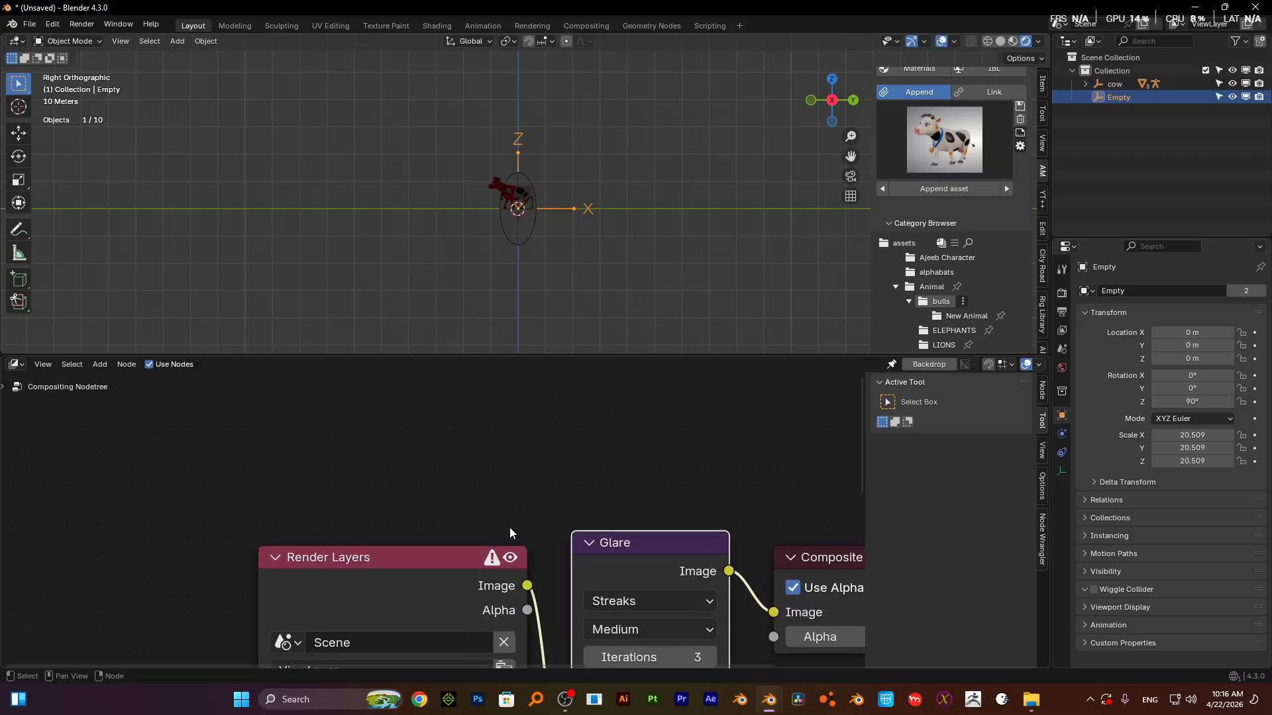
- Return the node area to the Shader Editor and select the cow's body to bring up its material nodes
{"action": "left_click", "coordinate": [16, 363]}
{"action": "left_click", "coordinate": [52, 488]}
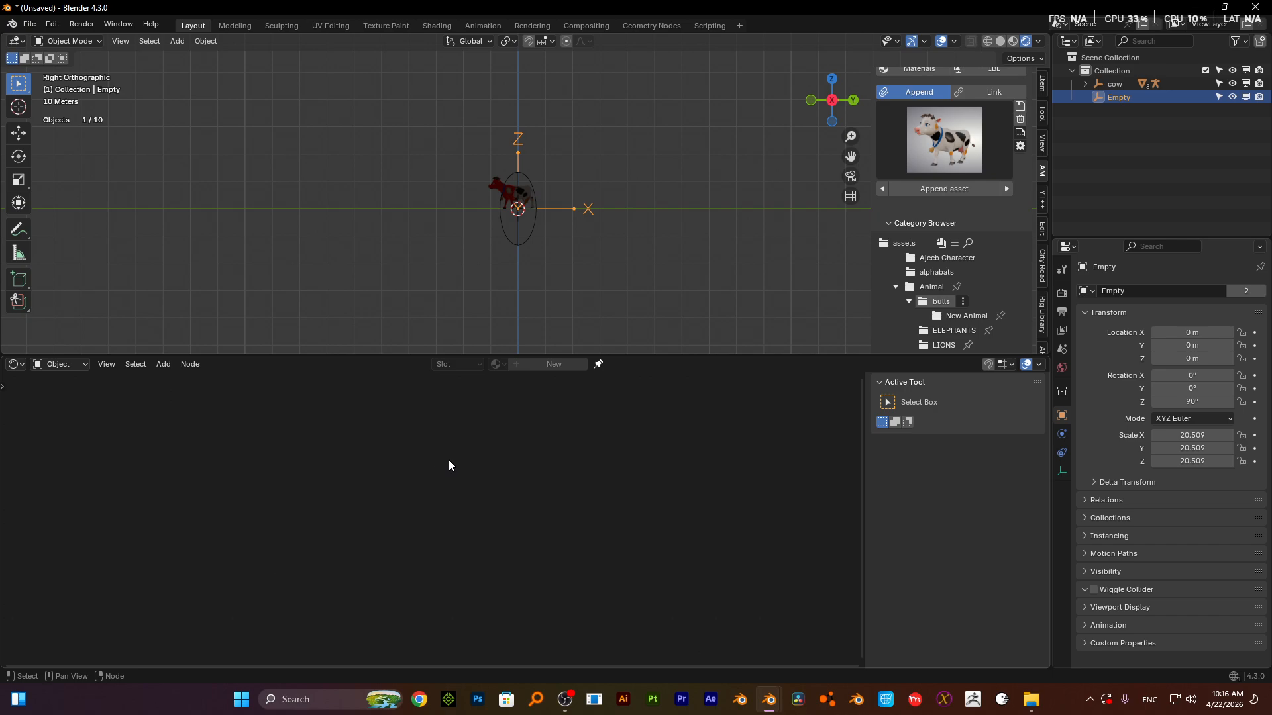
{"action": "scroll", "coordinate": [492, 186], "scroll_direction": "up", "scroll_amount": 4}
{"action": "left_click", "coordinate": [495, 188]}
{"action": "scroll", "coordinate": [560, 468], "scroll_direction": "up", "scroll_amount": 6}
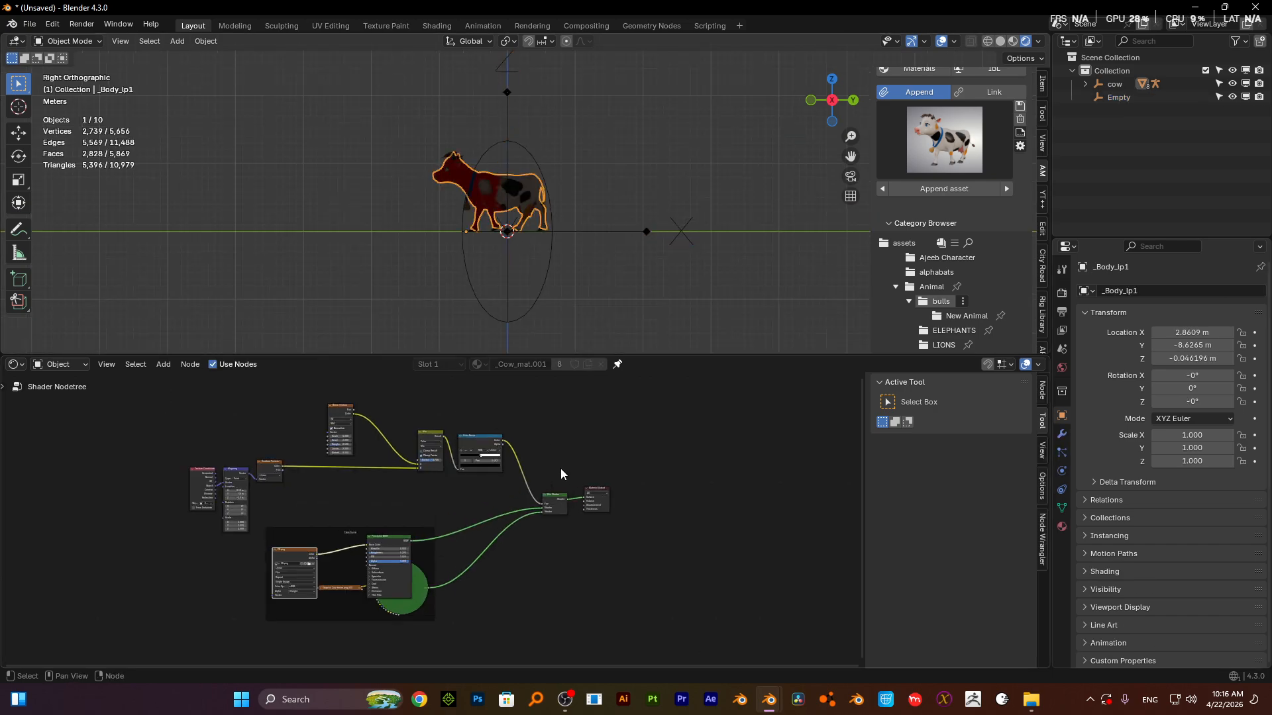
{"action": "scroll", "coordinate": [560, 523], "scroll_direction": "down", "scroll_amount": 1}
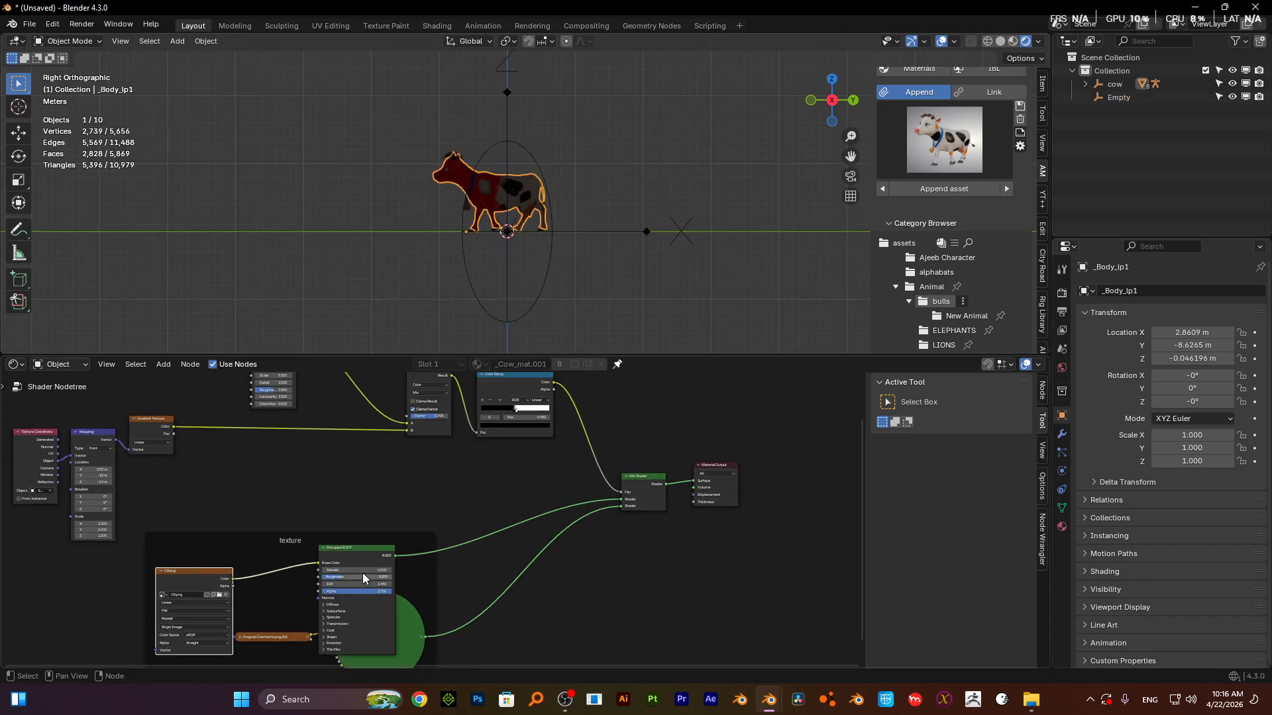
- Collapse the red texture's Principled BSDF and its CR.png image node in the texture frame
{"action": "left_click", "coordinate": [323, 548]}
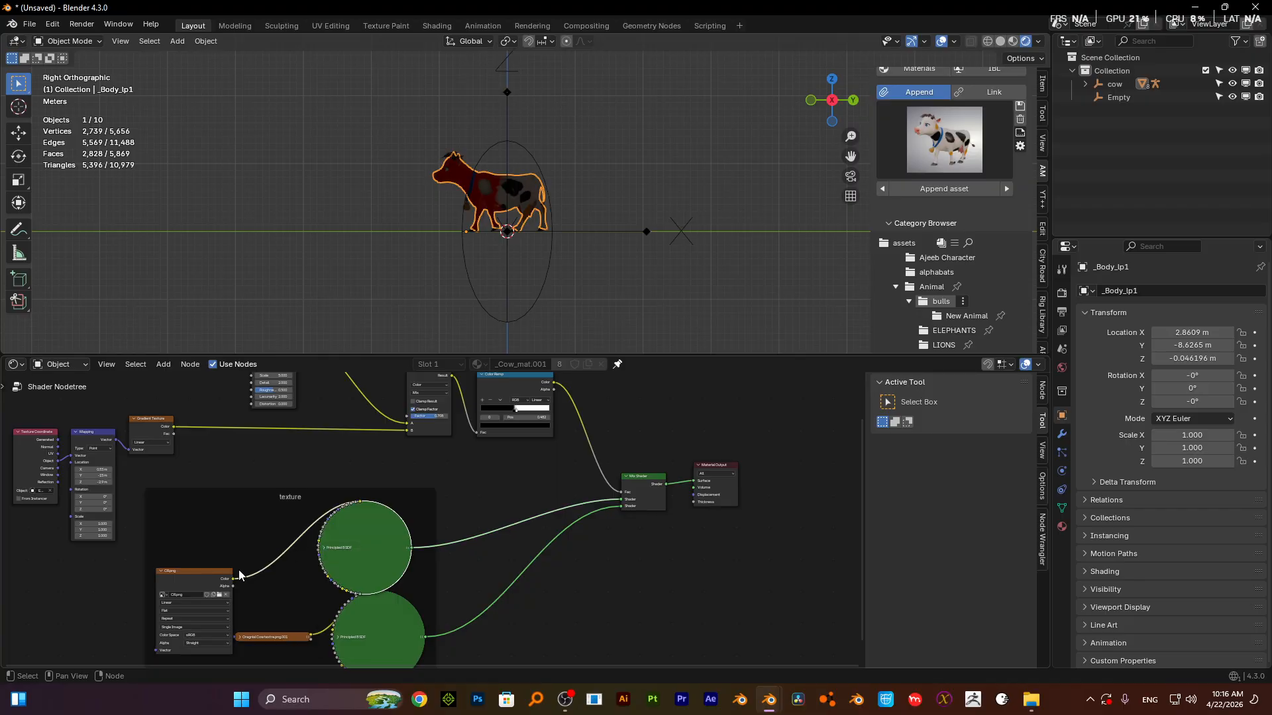
{"action": "left_click", "coordinate": [161, 571]}
{"action": "scroll", "coordinate": [534, 588], "scroll_direction": "up", "scroll_amount": 1}
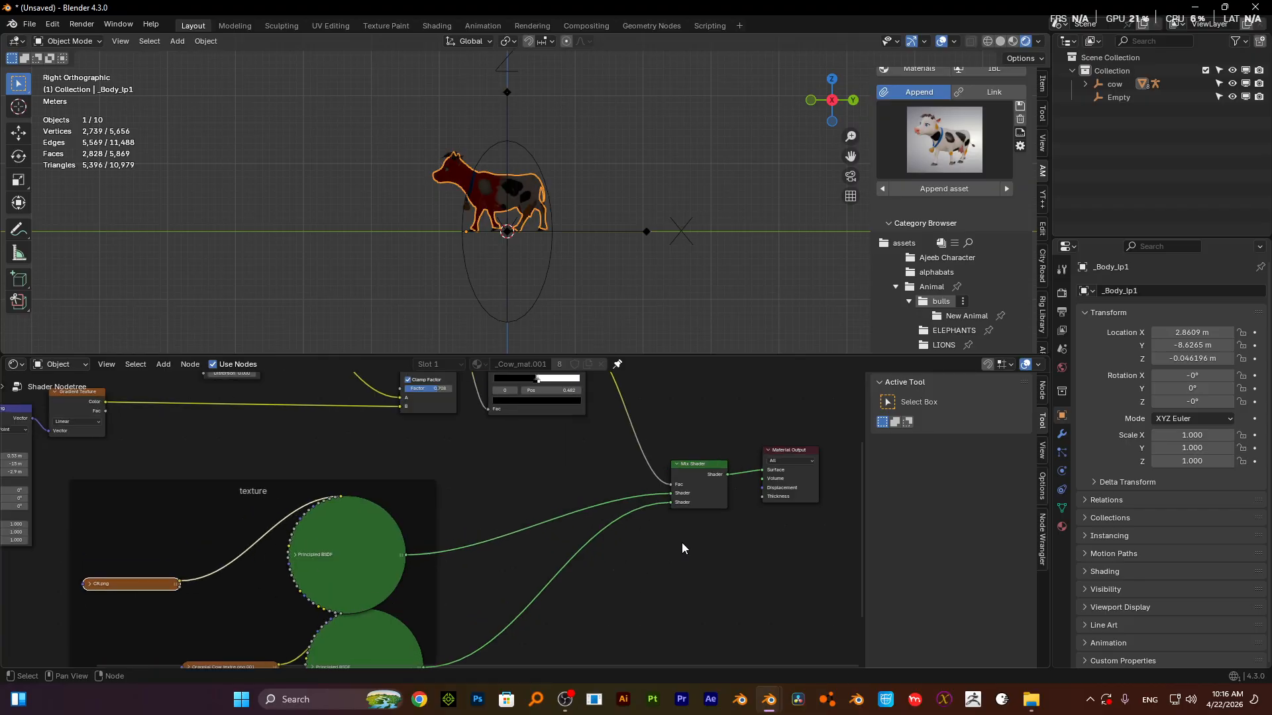
- Duplicate the Mix Shader onto the original texture's link and move the incoming link to the copy's second Shader input
{"action": "scroll", "coordinate": [683, 548], "scroll_direction": "up", "scroll_amount": 2}
{"action": "scroll", "coordinate": [677, 463], "scroll_direction": "up", "scroll_amount": 1}
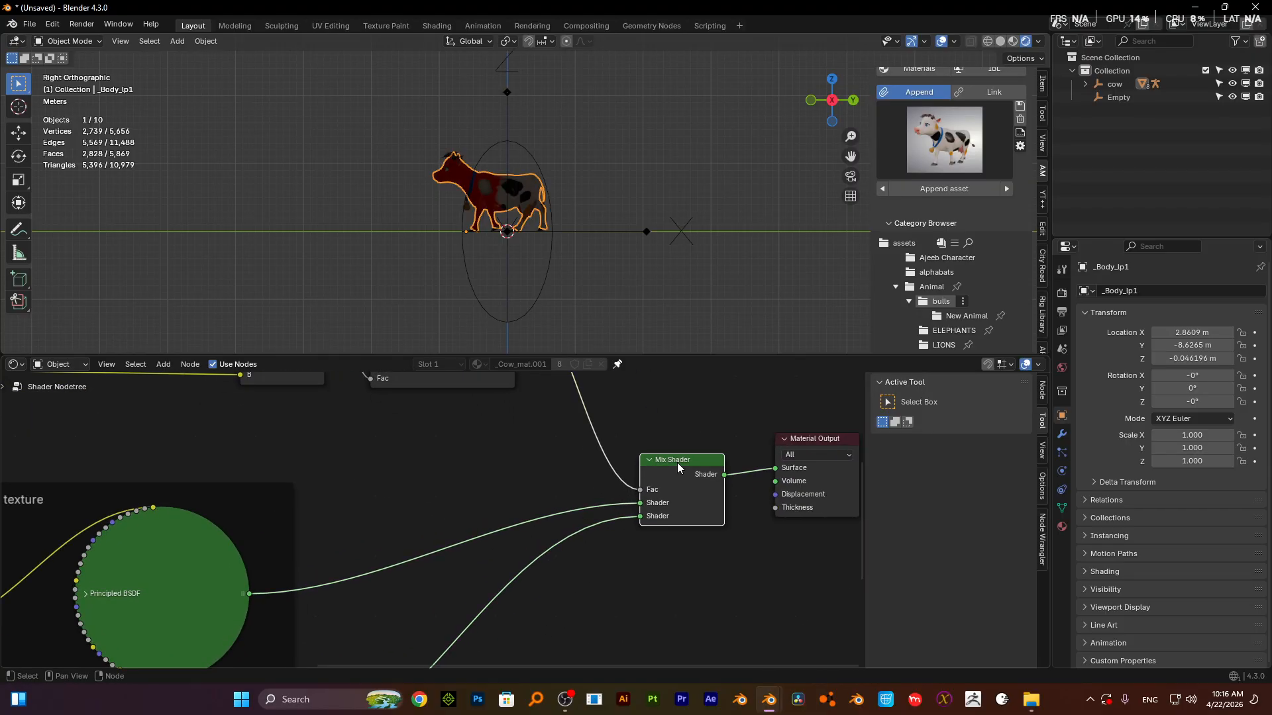
{"action": "key", "text": "shift+d"}
{"action": "left_click", "coordinate": [531, 589]}
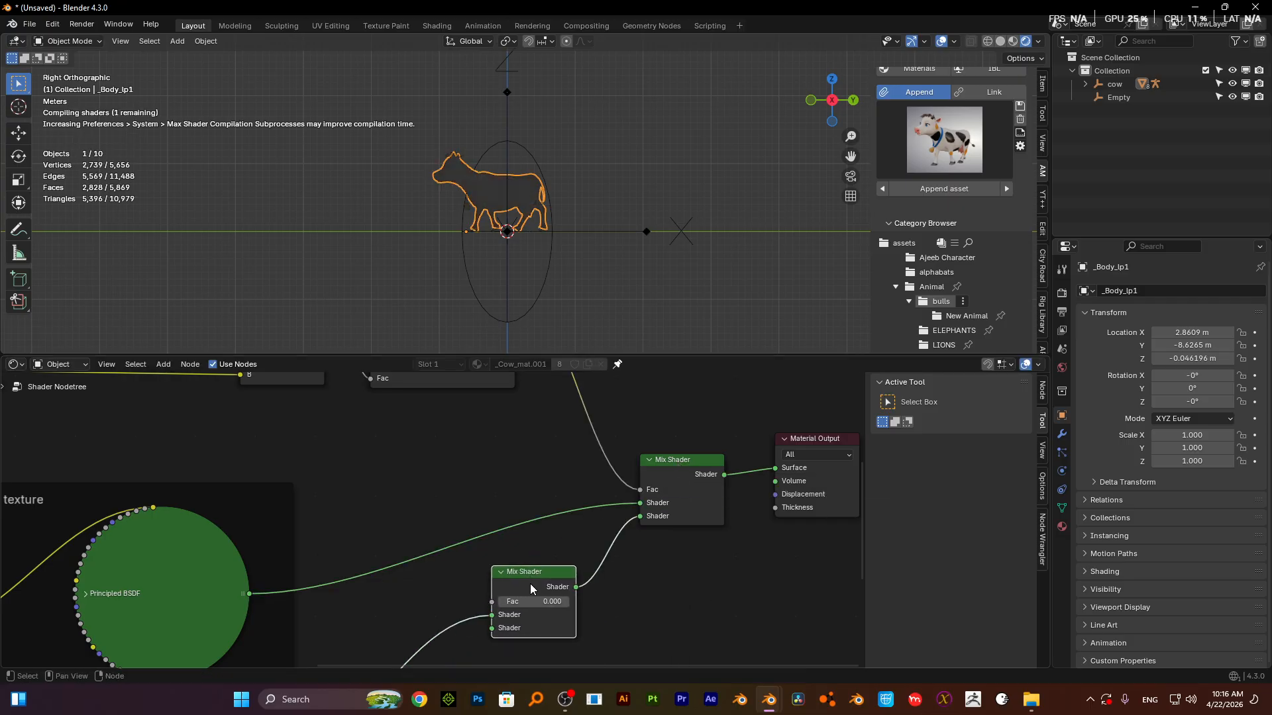
{"action": "left_click_drag", "start_coordinate": [491, 616], "coordinate": [491, 628]}
{"action": "scroll", "coordinate": [441, 518], "scroll_direction": "up", "scroll_amount": 2}
{"action": "middle_click_drag", "start_coordinate": [571, 613], "coordinate": [561, 532]}
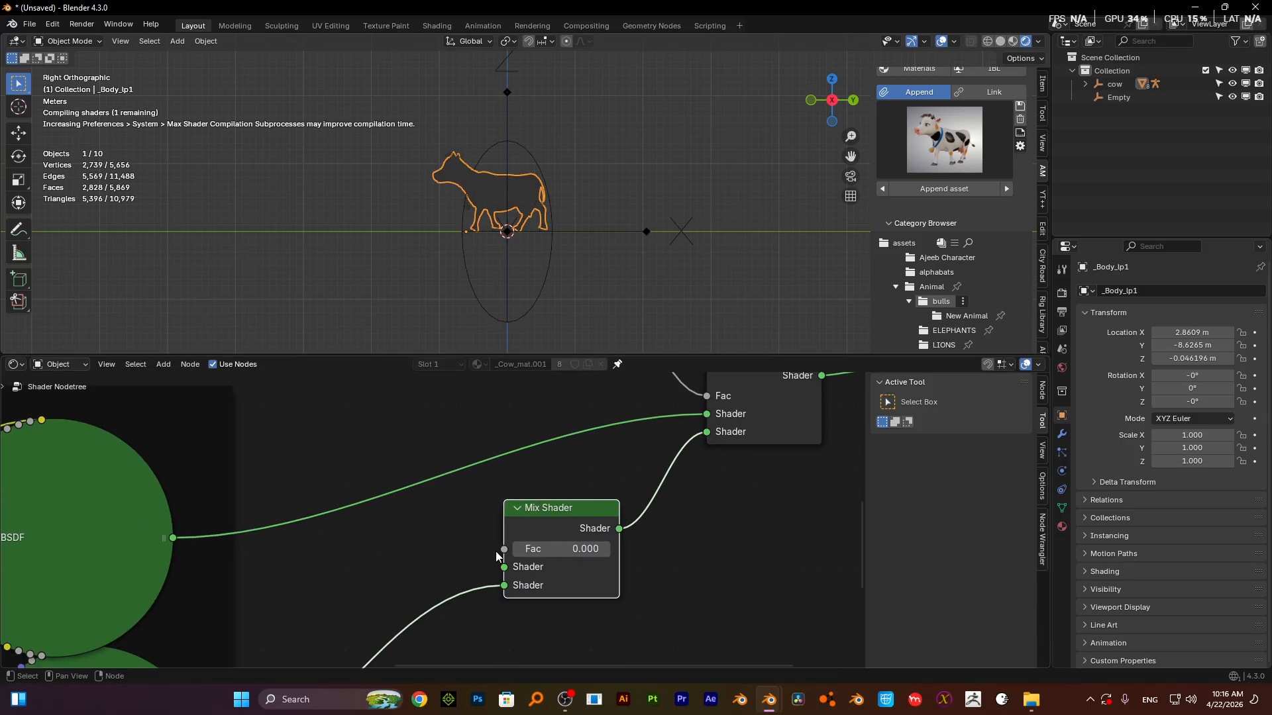
- Add an Emission shader and connect it to the duplicated Mix Shader's first Shader input
{"action": "key", "text": "shift+a"}
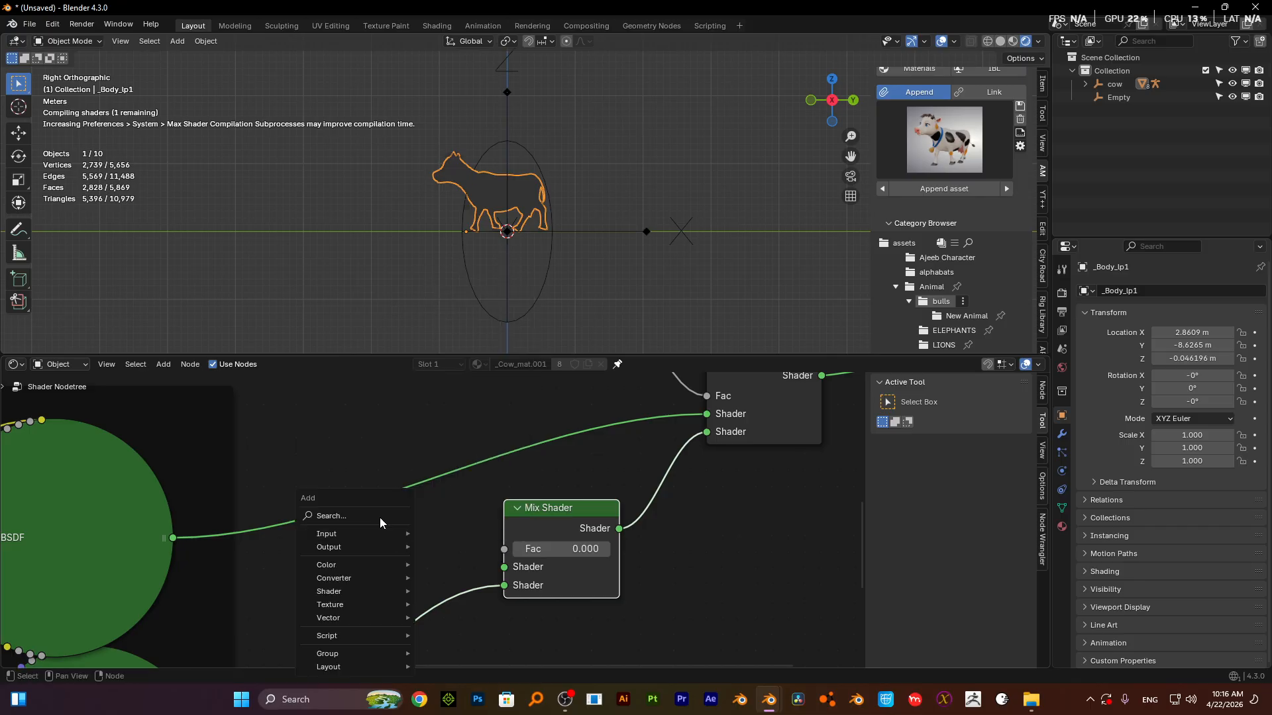
{"action": "left_click", "coordinate": [356, 516]}
{"action": "type", "text": "e"}
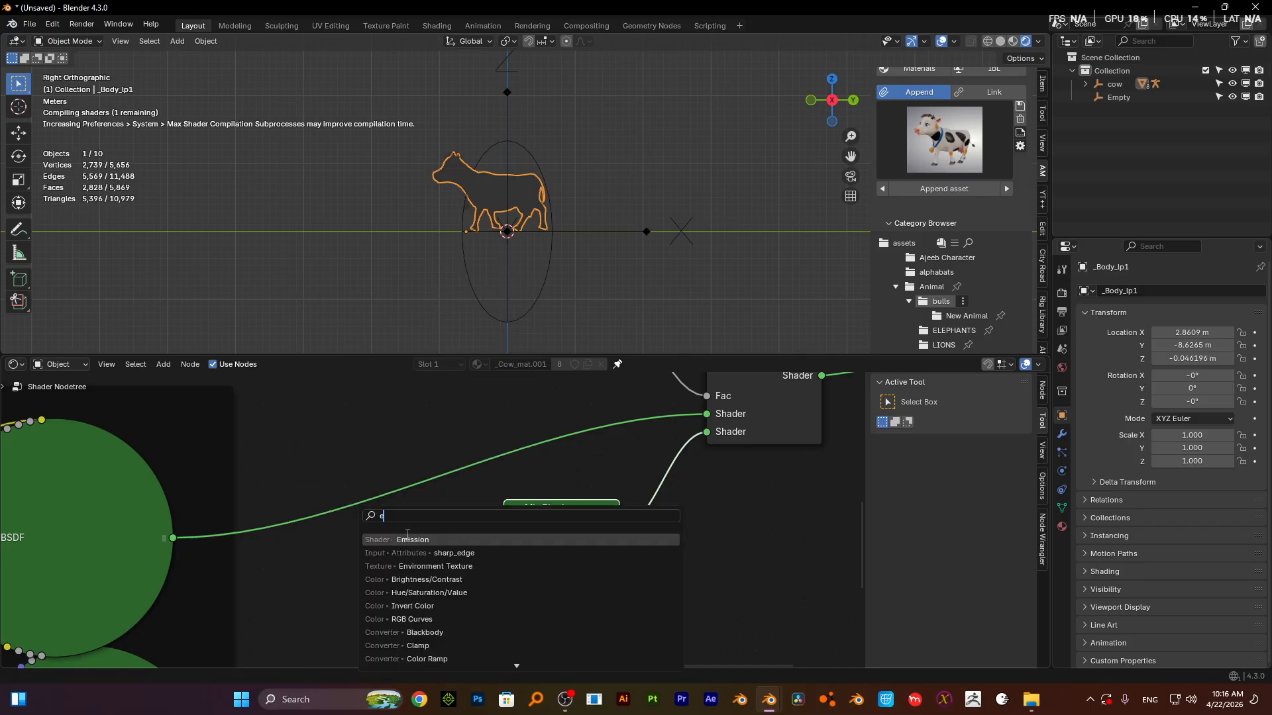
{"action": "left_click", "coordinate": [406, 538]}
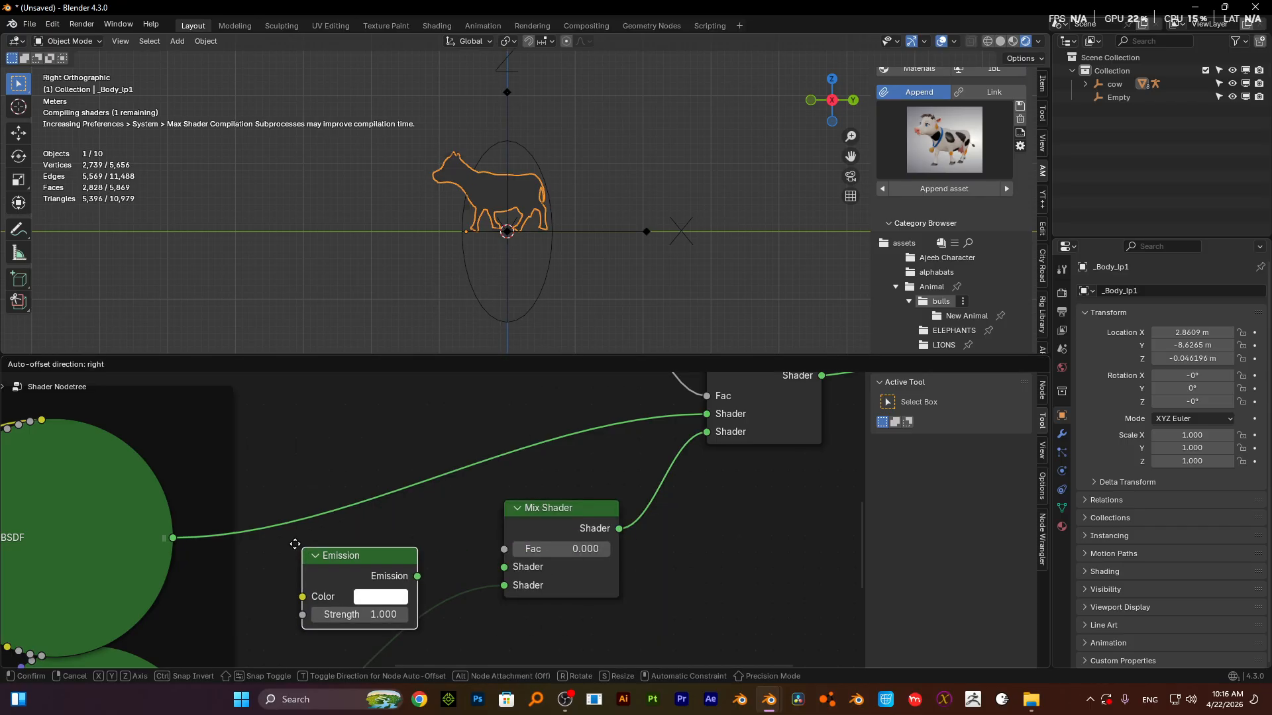
{"action": "left_click", "coordinate": [296, 549]}
{"action": "left_click_drag", "start_coordinate": [409, 573], "coordinate": [504, 567]}
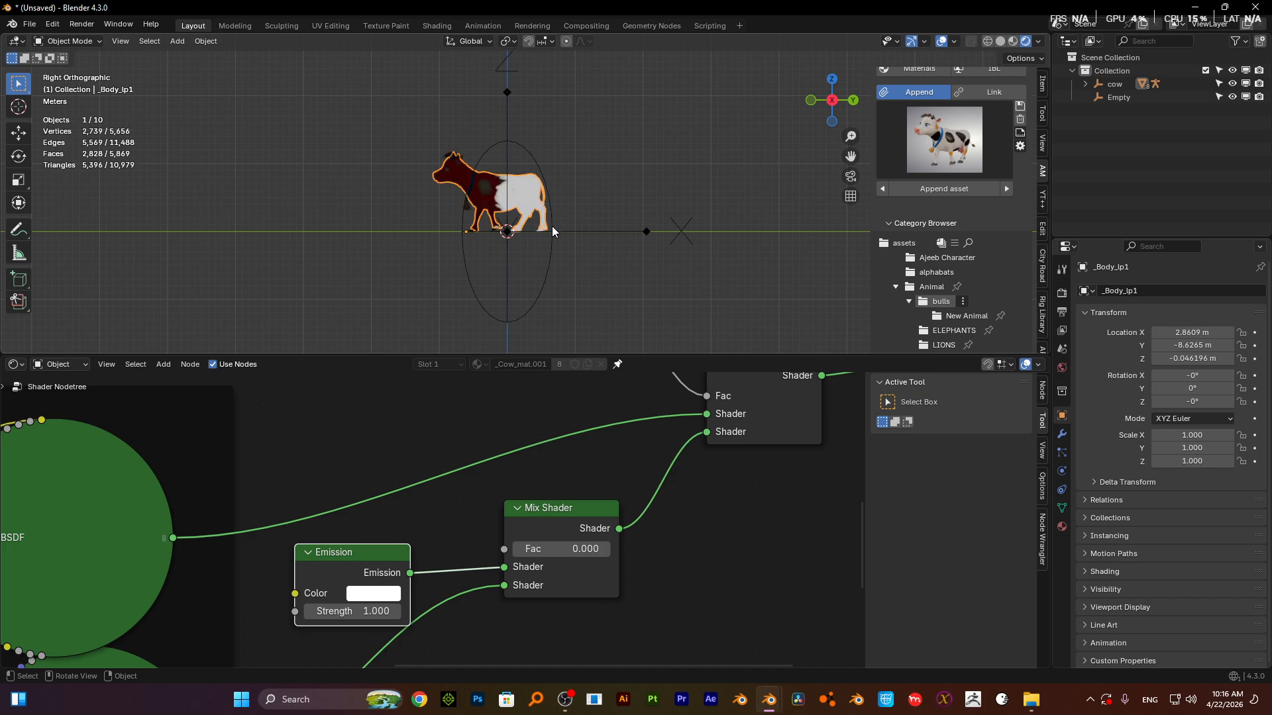
- Switch the 3D viewport to Material Preview shading with the cow in close view
{"action": "scroll", "coordinate": [524, 195], "scroll_direction": "up", "scroll_amount": 5}
{"action": "scroll", "coordinate": [476, 206], "scroll_direction": "up", "scroll_amount": 1}
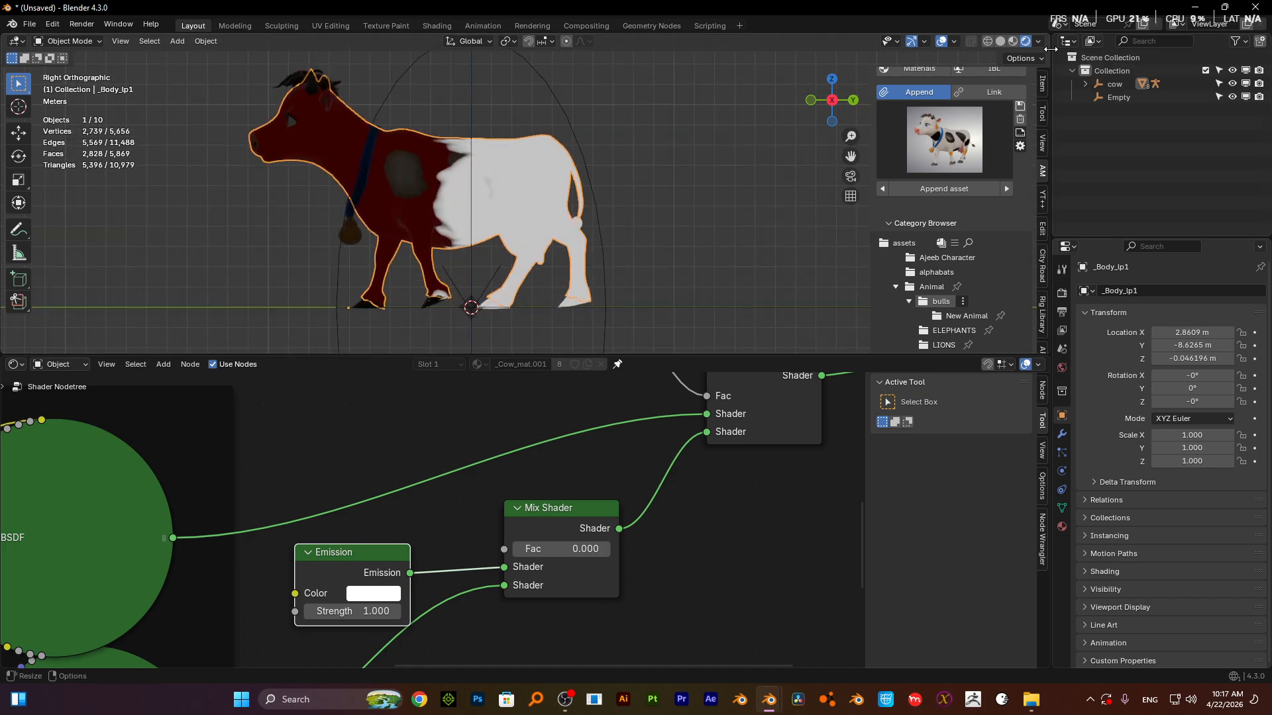
{"action": "left_click", "coordinate": [1014, 41]}
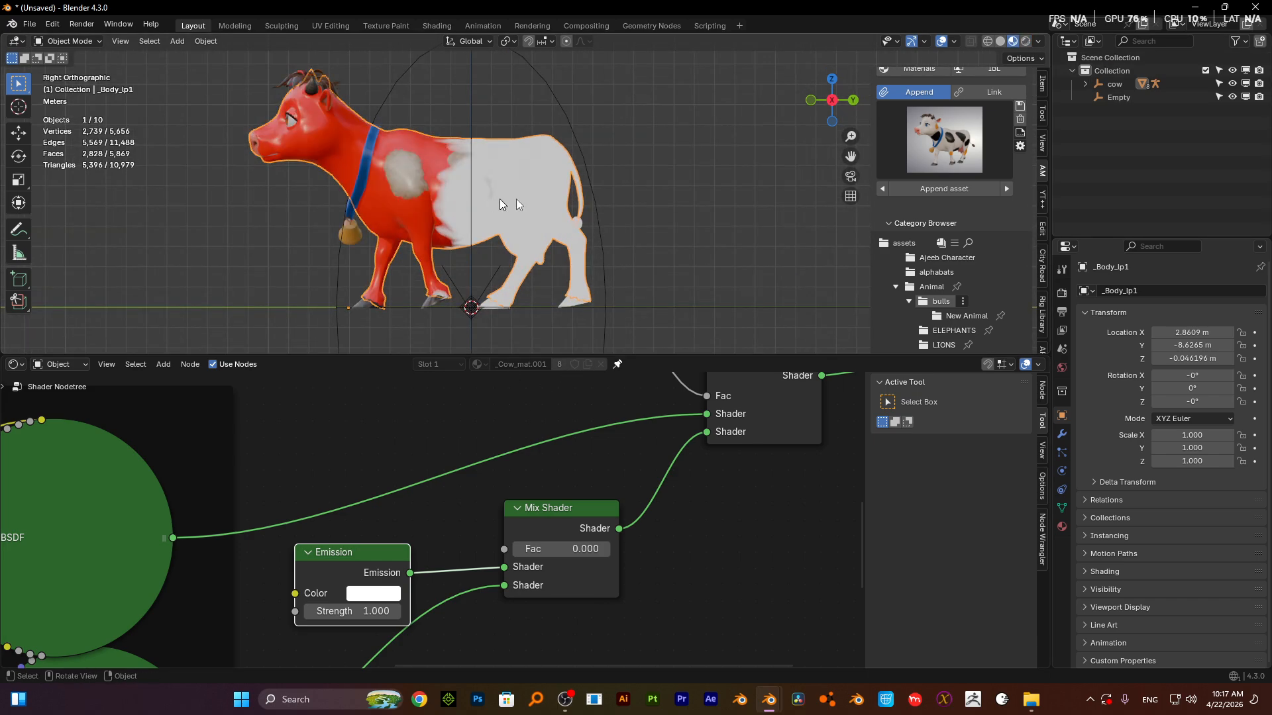
{"action": "scroll", "coordinate": [500, 495], "scroll_direction": "down", "scroll_amount": 6}
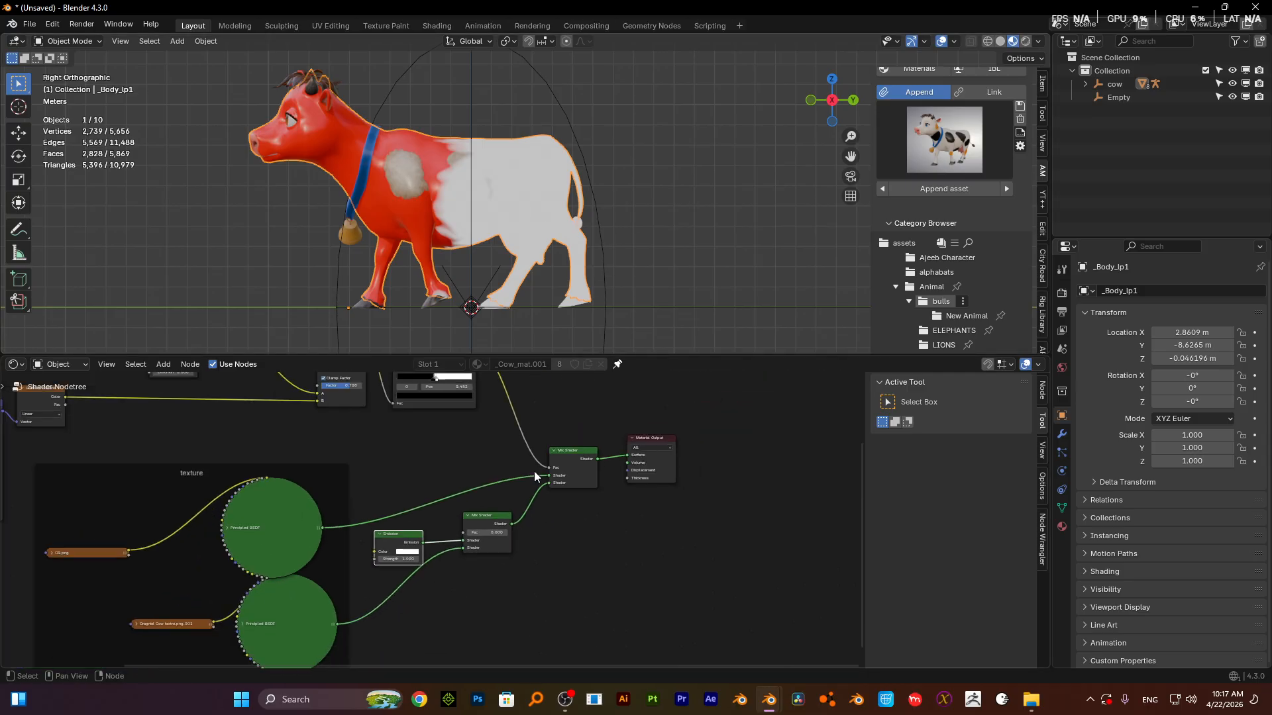
- Connect the Color Ramp's Color output to the duplicated Mix Shader's Fac input, maximizing the node editor while wiring it
{"action": "scroll", "coordinate": [443, 384], "scroll_direction": "up", "scroll_amount": 2}
{"action": "key", "text": "ctrl+space"}
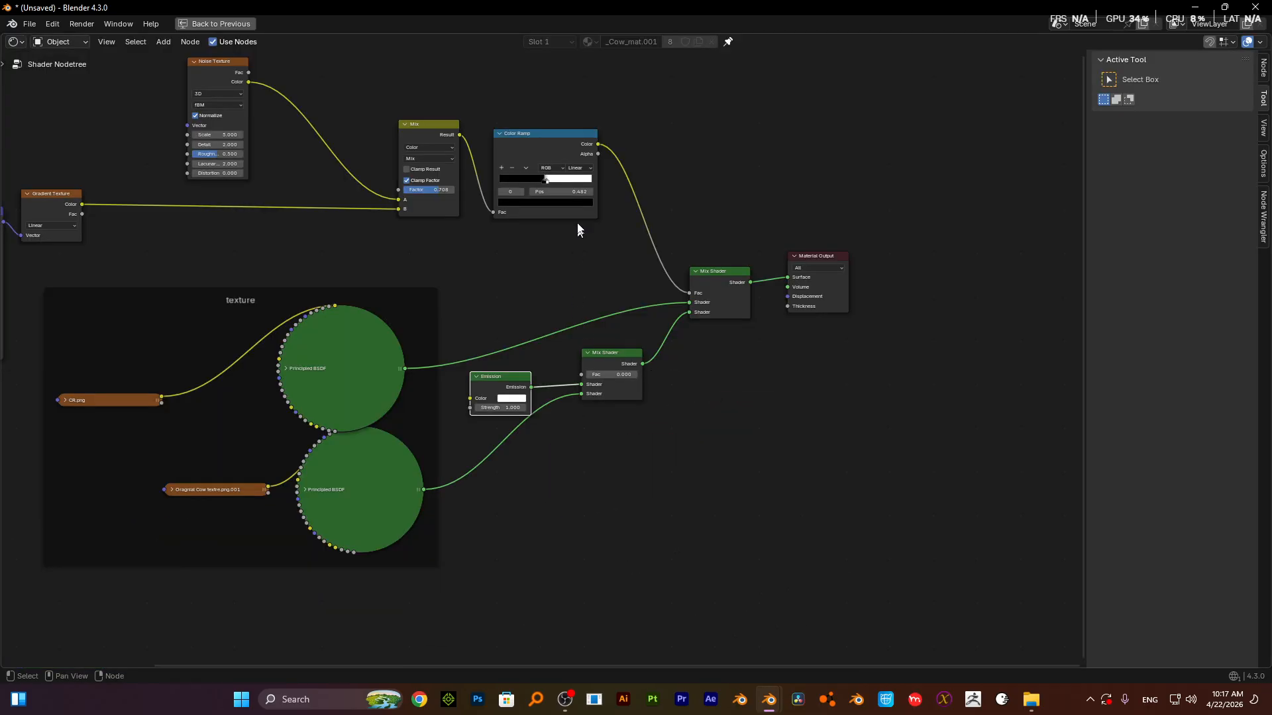
{"action": "left_click_drag", "start_coordinate": [559, 137], "coordinate": [543, 197]}
{"action": "scroll", "coordinate": [635, 335], "scroll_direction": "up", "scroll_amount": 4}
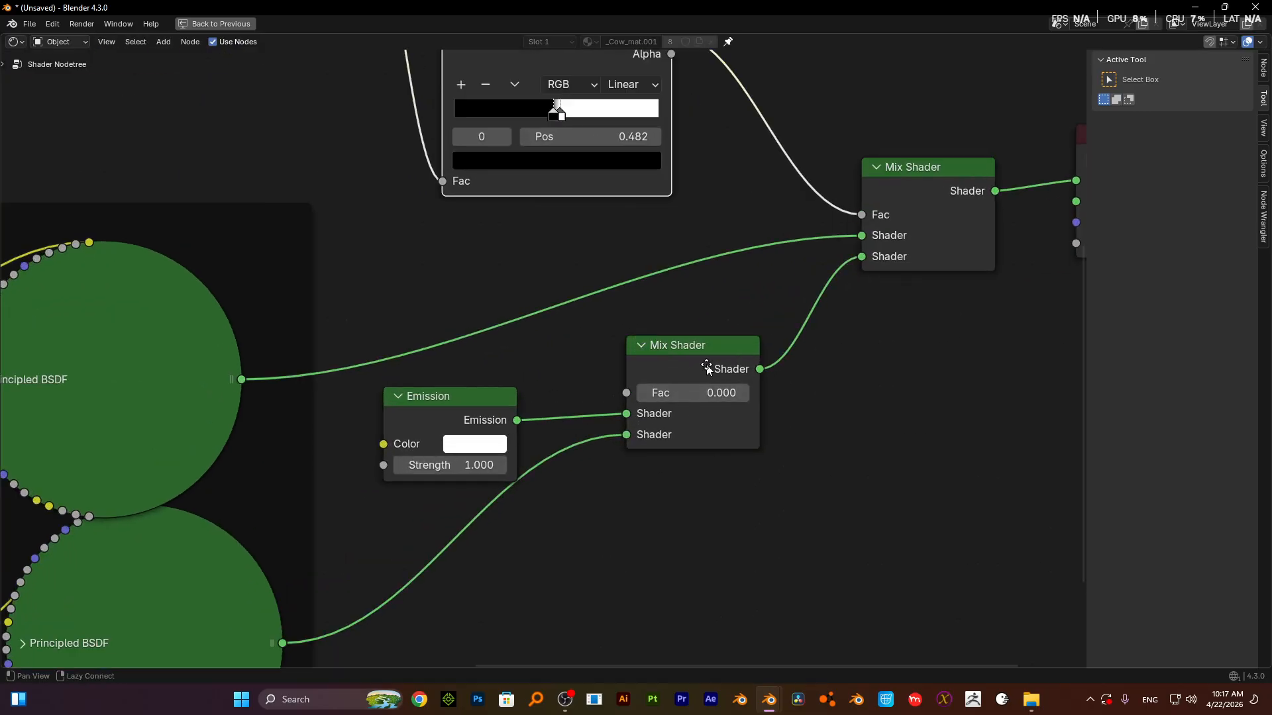
{"action": "middle_click_drag", "start_coordinate": [708, 369], "coordinate": [697, 475]}
{"action": "left_click_drag", "start_coordinate": [661, 160], "coordinate": [608, 495]}
{"action": "key", "text": "ctrl+space"}
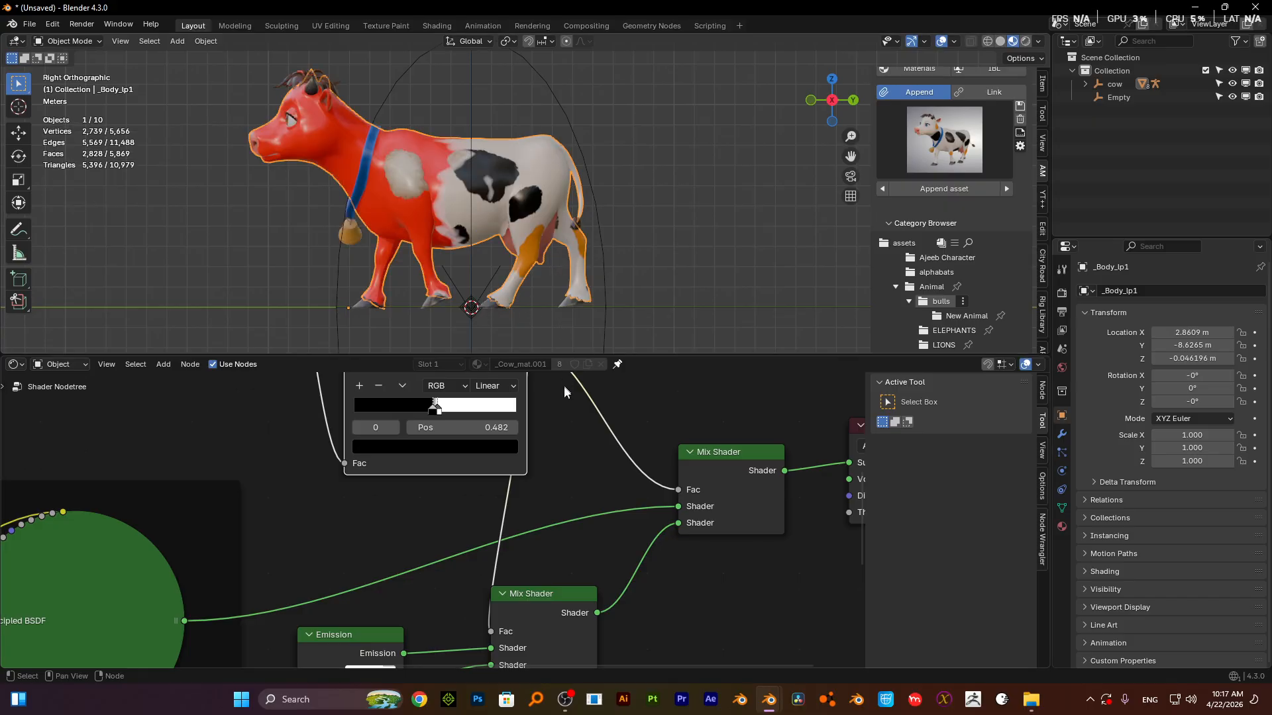
- Raise the Emission node's Strength to 21.300
{"action": "scroll", "coordinate": [561, 511], "scroll_direction": "up", "scroll_amount": 3}
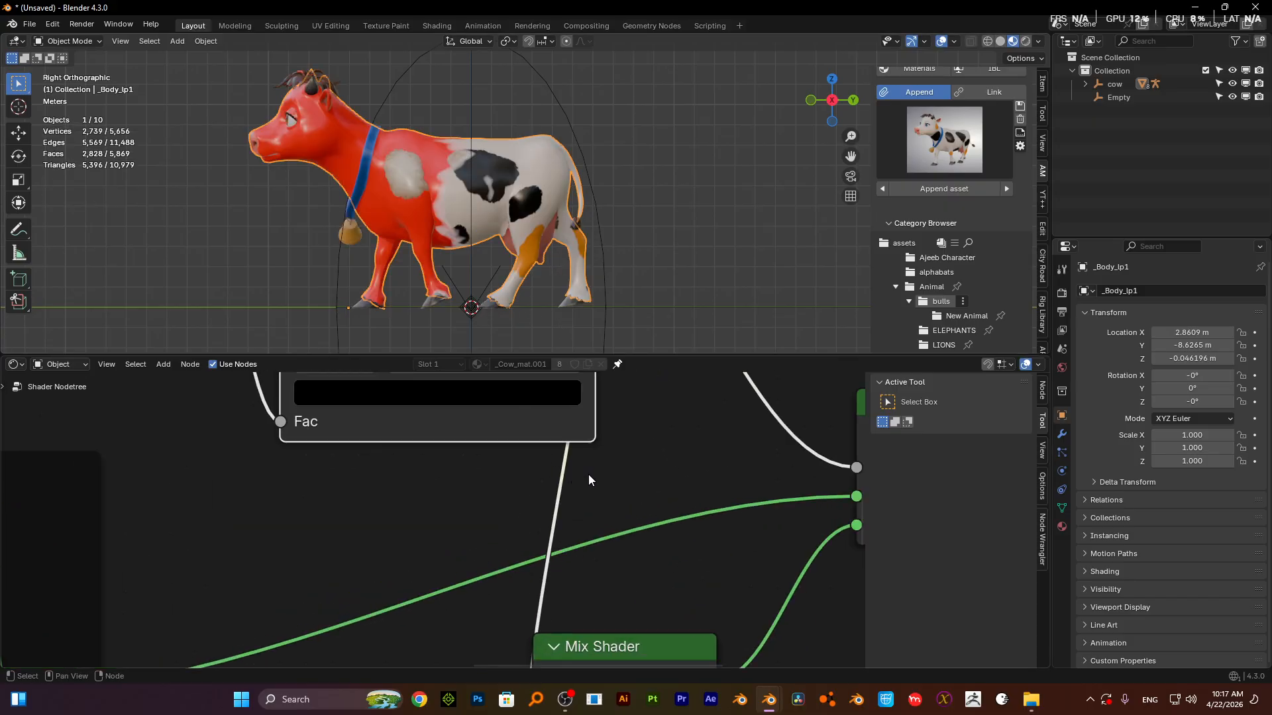
{"action": "scroll", "coordinate": [584, 478], "scroll_direction": "up", "scroll_amount": 4}
{"action": "middle_click_drag", "start_coordinate": [591, 494], "coordinate": [610, 386]}
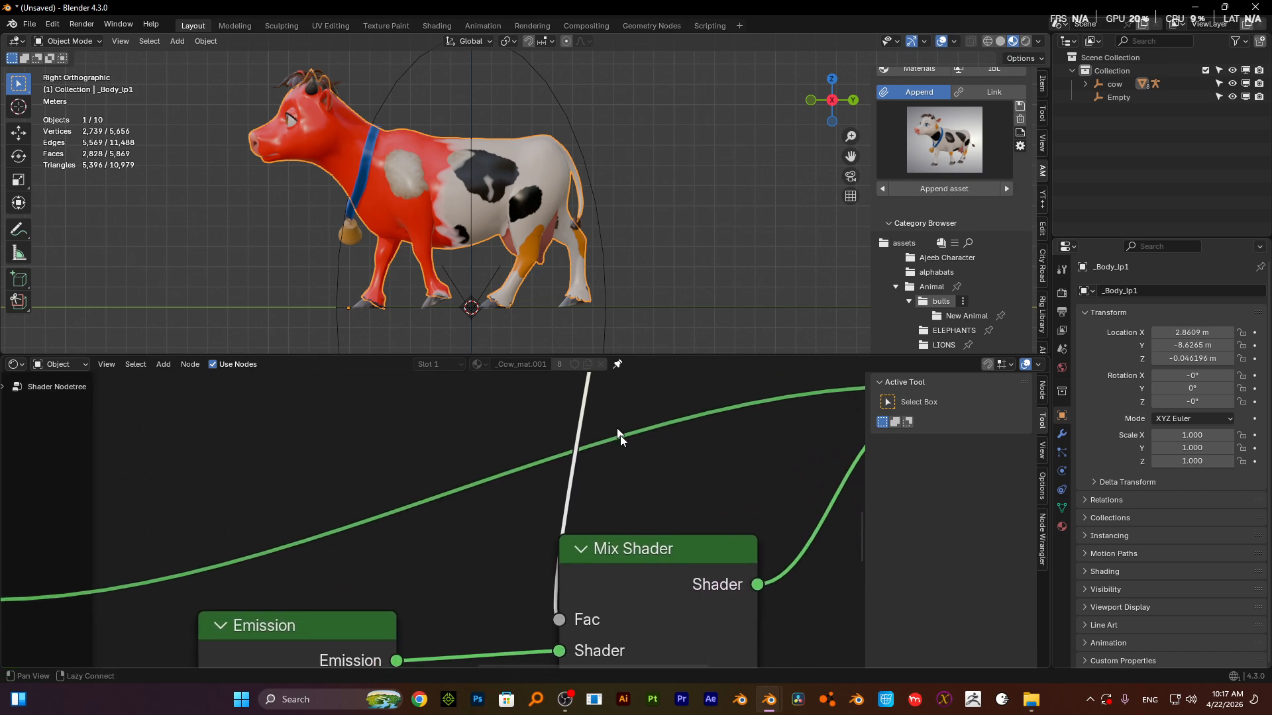
{"action": "scroll", "coordinate": [634, 489], "scroll_direction": "down", "scroll_amount": 5}
{"action": "middle_click_drag", "start_coordinate": [559, 531], "coordinate": [730, 451]}
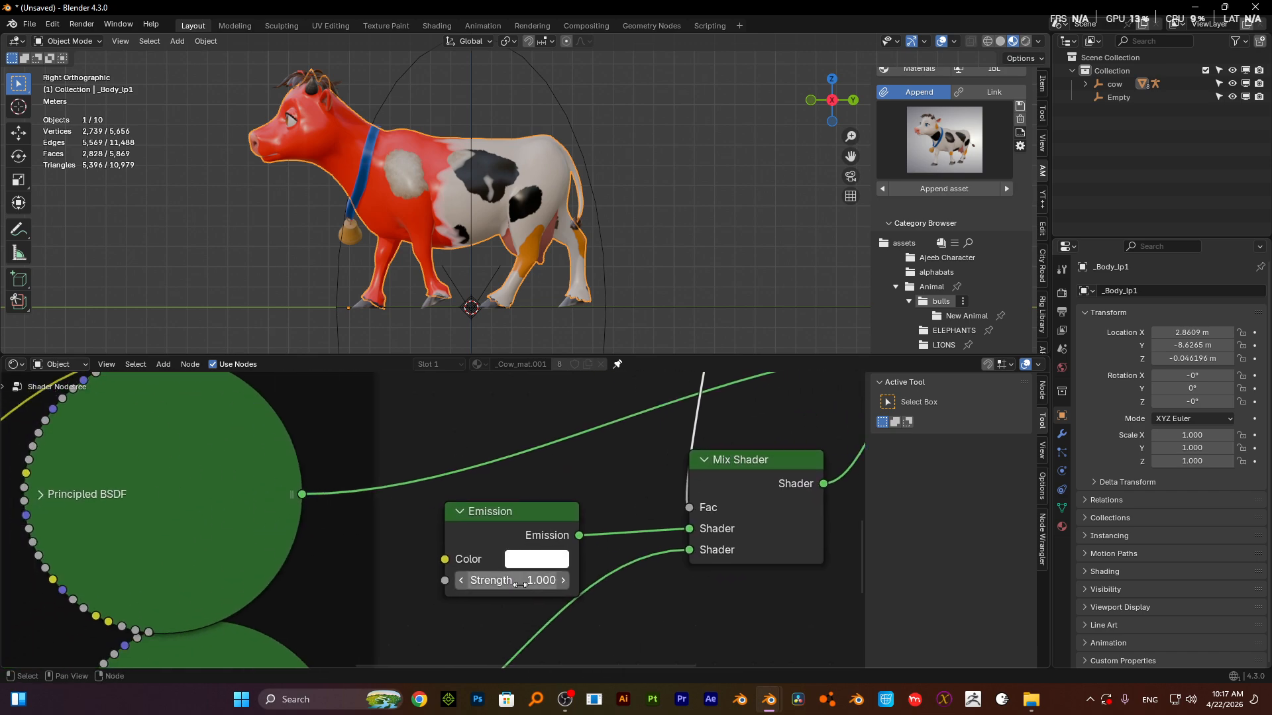
{"action": "left_click_drag", "start_coordinate": [498, 582], "coordinate": [668, 582]}
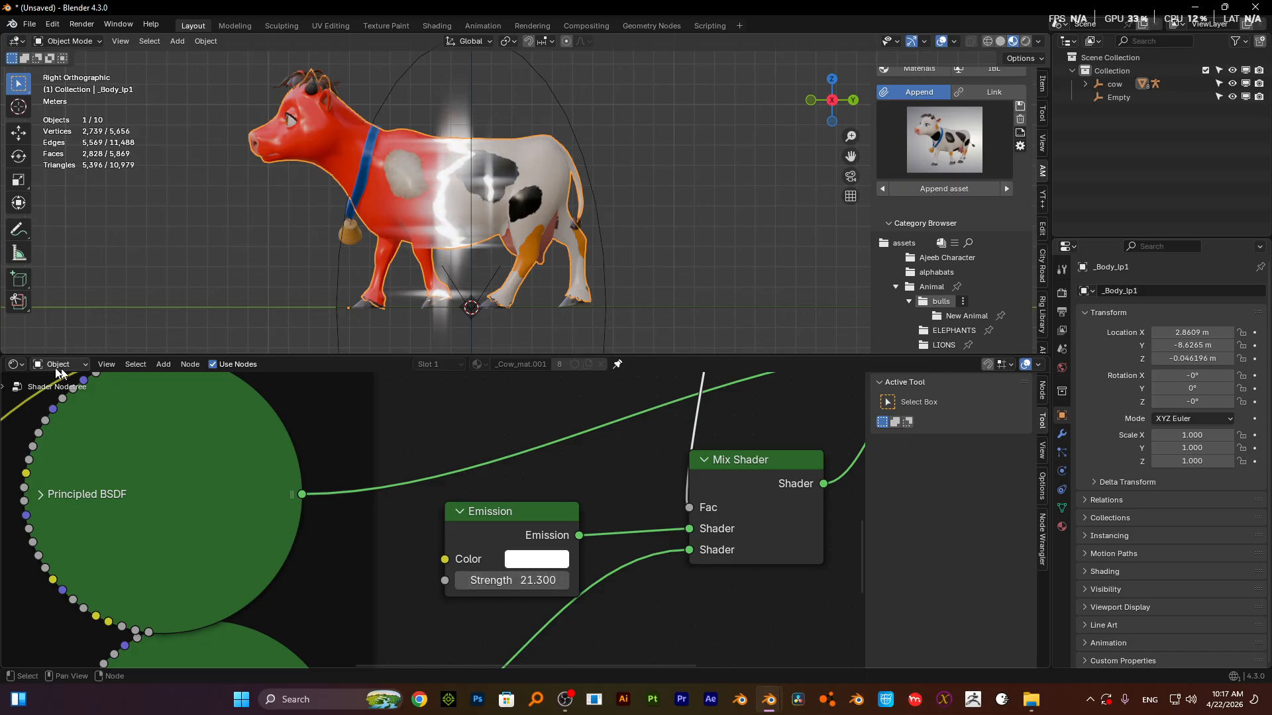
- Set the Emission color to a bluish green, #00FFABFF
{"action": "left_click", "coordinate": [23, 364]}
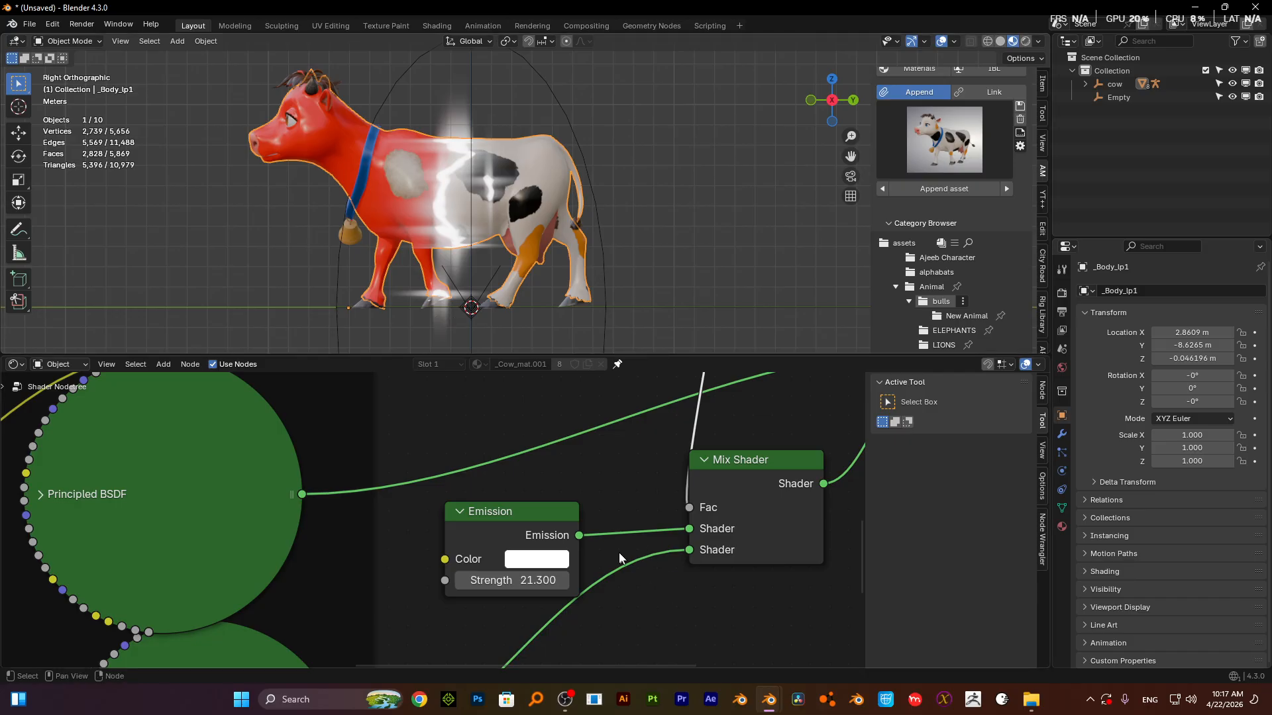
{"action": "left_click", "coordinate": [536, 559]}
{"action": "left_click_drag", "start_coordinate": [590, 321], "coordinate": [565, 254]}
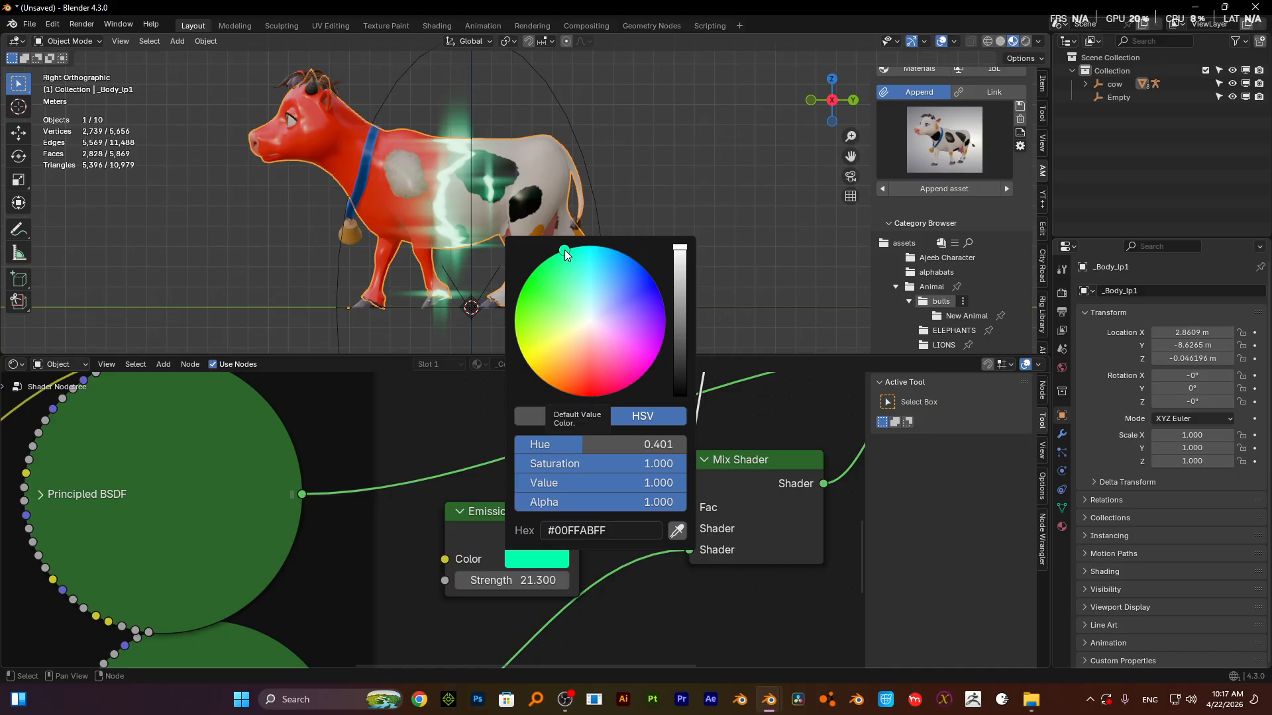
{"action": "scroll", "coordinate": [239, 513], "scroll_direction": "down", "scroll_amount": 9}
{"action": "middle_click_drag", "start_coordinate": [286, 522], "coordinate": [394, 507]}
{"action": "scroll", "coordinate": [289, 520], "scroll_direction": "up", "scroll_amount": 3}
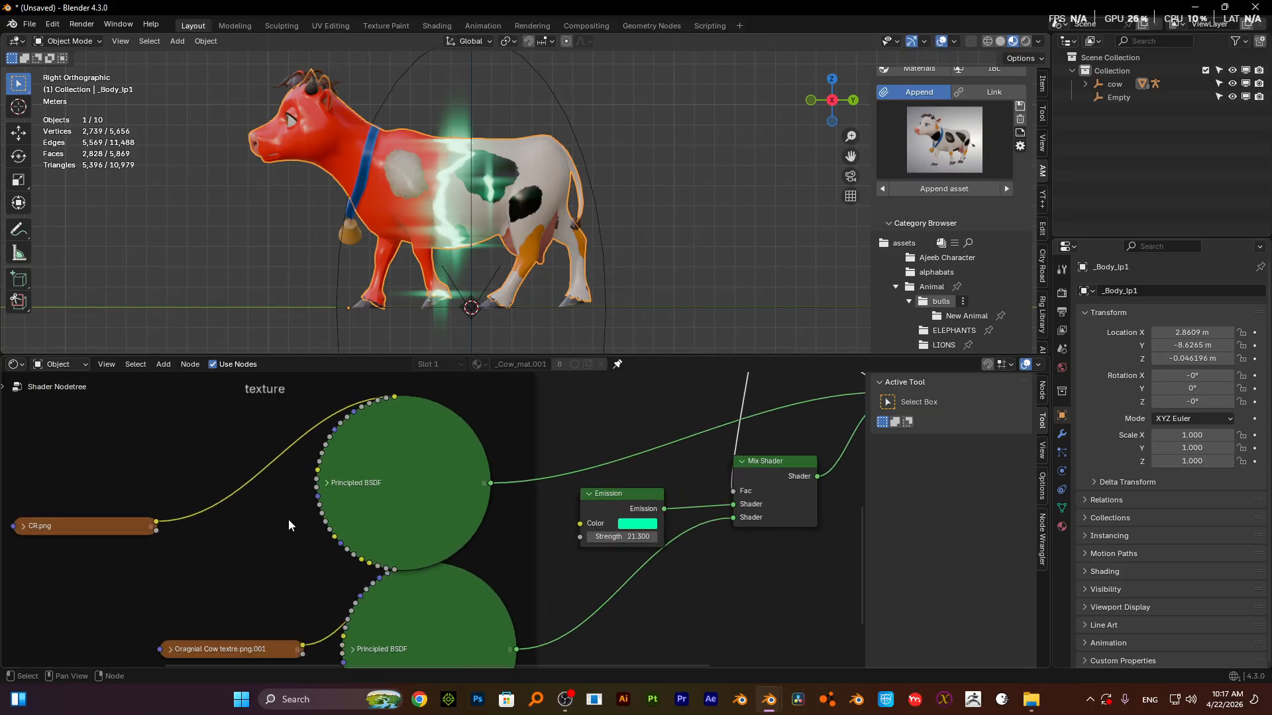
{"action": "scroll", "coordinate": [288, 519], "scroll_direction": "up", "scroll_amount": 3}
{"action": "middle_click_drag", "start_coordinate": [288, 519], "coordinate": [436, 527]}
{"action": "scroll", "coordinate": [351, 521], "scroll_direction": "up", "scroll_amount": 2}
{"action": "scroll", "coordinate": [351, 521], "scroll_direction": "down", "scroll_amount": 4}
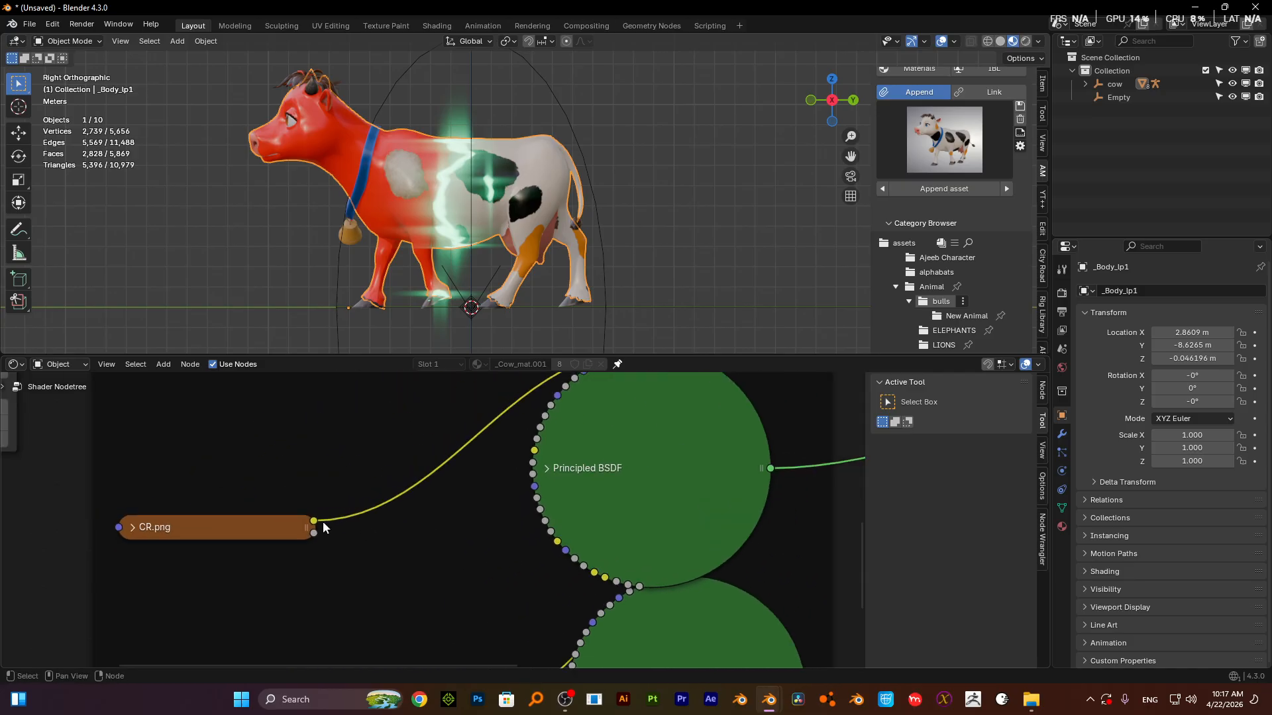
{"action": "scroll", "coordinate": [322, 522], "scroll_direction": "down", "scroll_amount": 1}
{"action": "scroll", "coordinate": [320, 522], "scroll_direction": "down", "scroll_amount": 5}
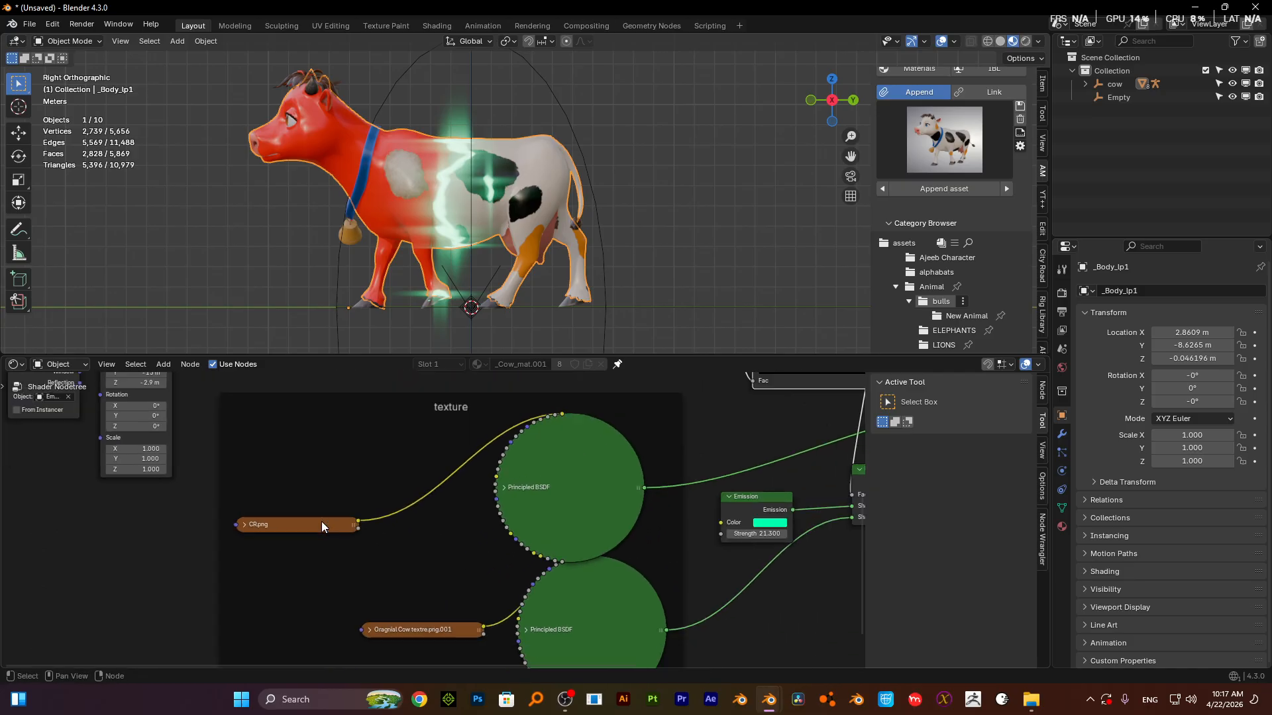
{"action": "scroll", "coordinate": [454, 507], "scroll_direction": "up", "scroll_amount": 3}
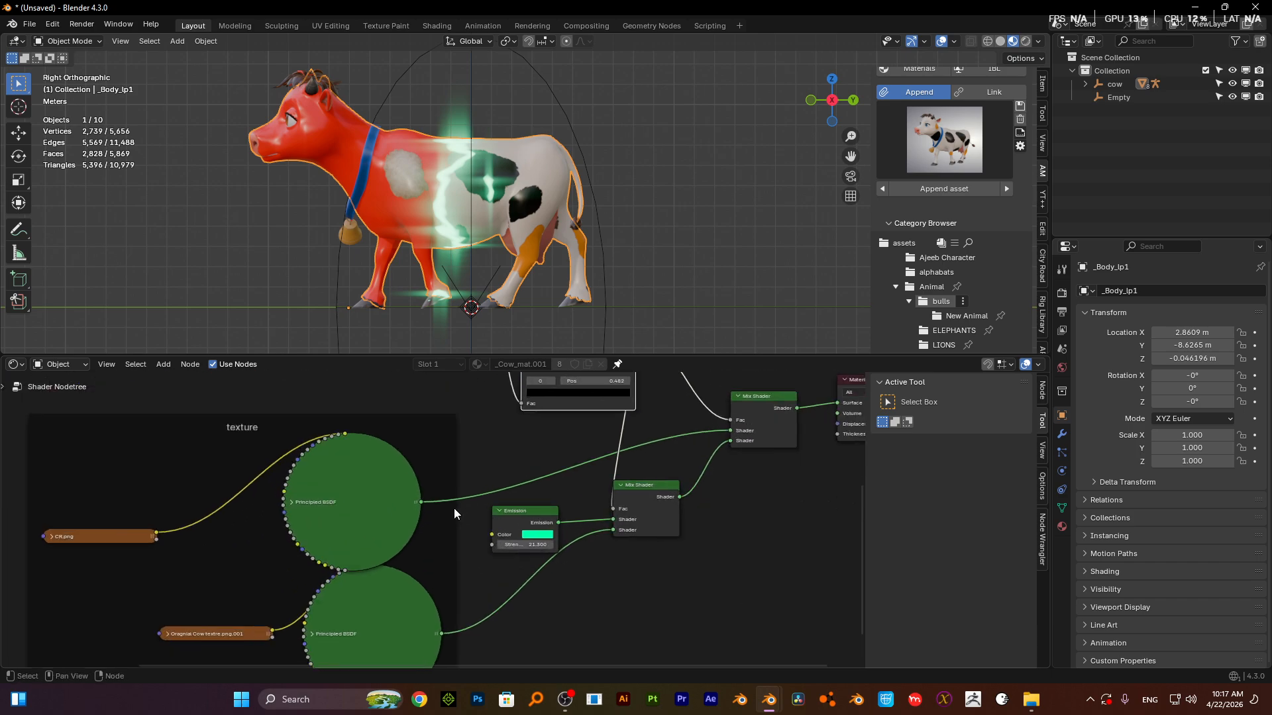
- Switch the node editor to the Compositor and change the Glare node's type to Bloom
{"action": "left_click", "coordinate": [17, 364]}
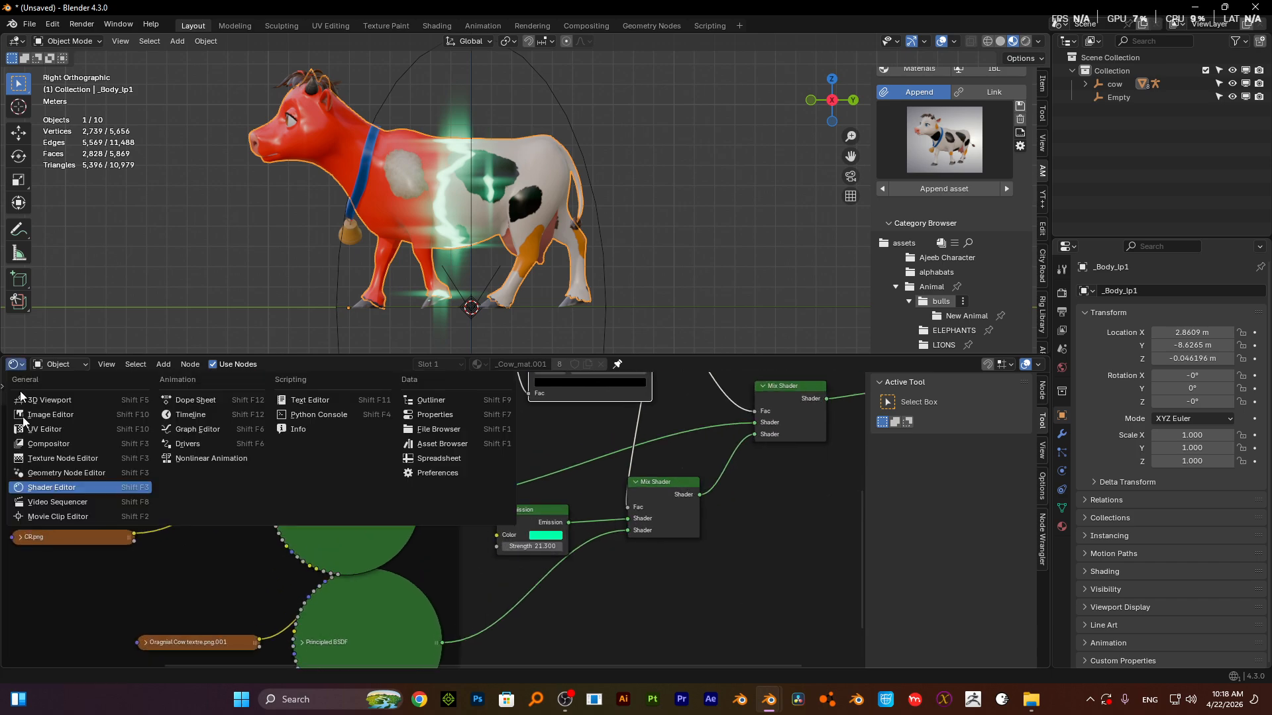
{"action": "left_click", "coordinate": [51, 442]}
{"action": "scroll", "coordinate": [574, 552], "scroll_direction": "up", "scroll_amount": 3}
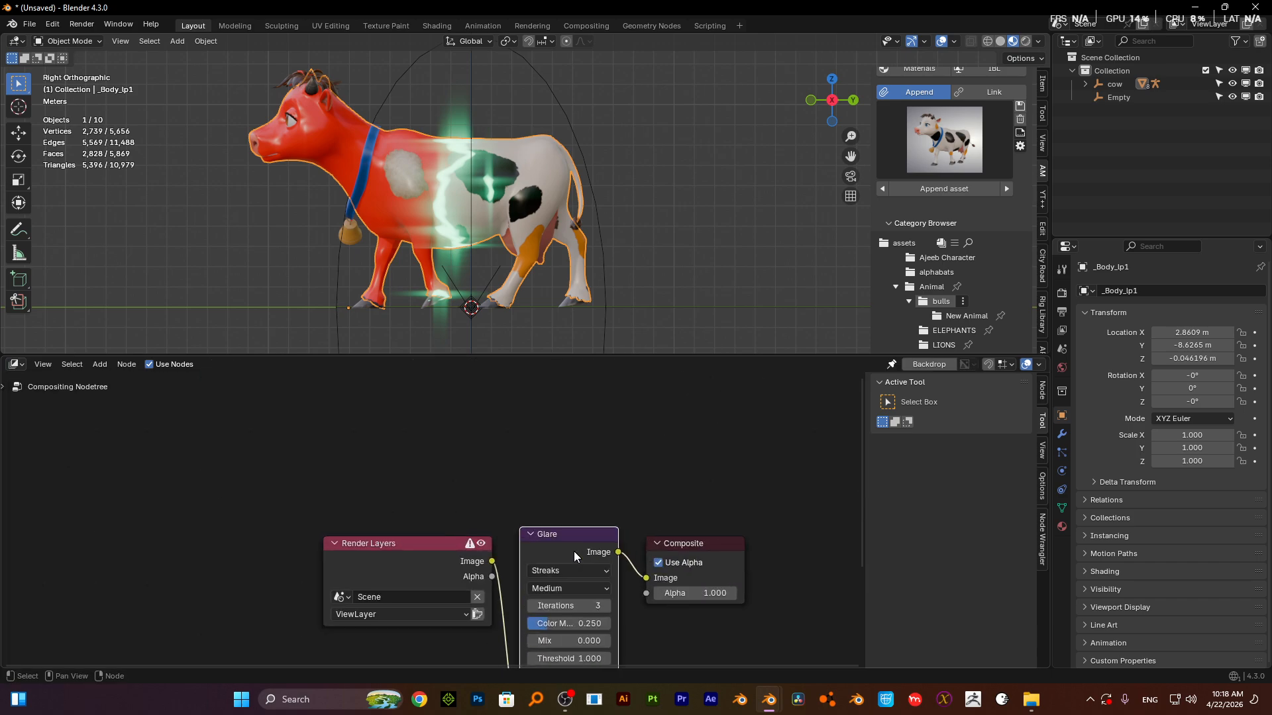
{"action": "left_click", "coordinate": [600, 594]}
{"action": "left_click", "coordinate": [618, 479]}
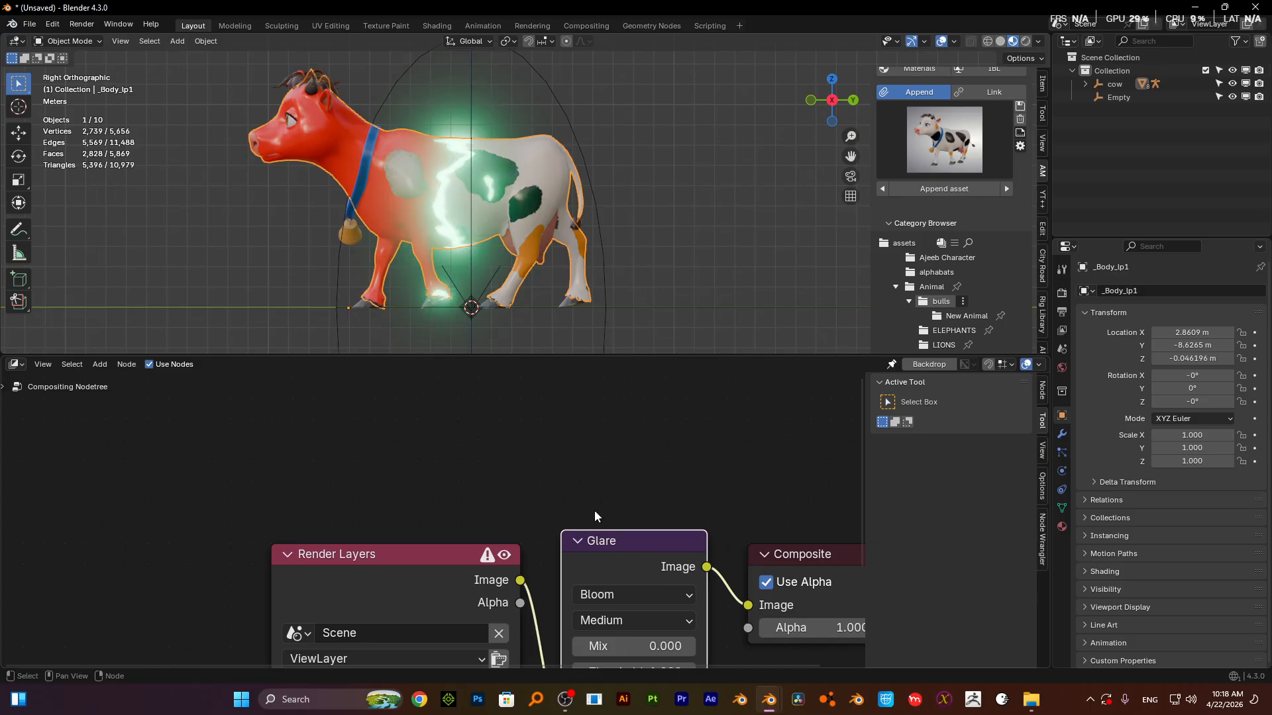
- Try the Fog Glow type on the Glare node and set it back to Bloom
{"action": "left_click", "coordinate": [631, 595]}
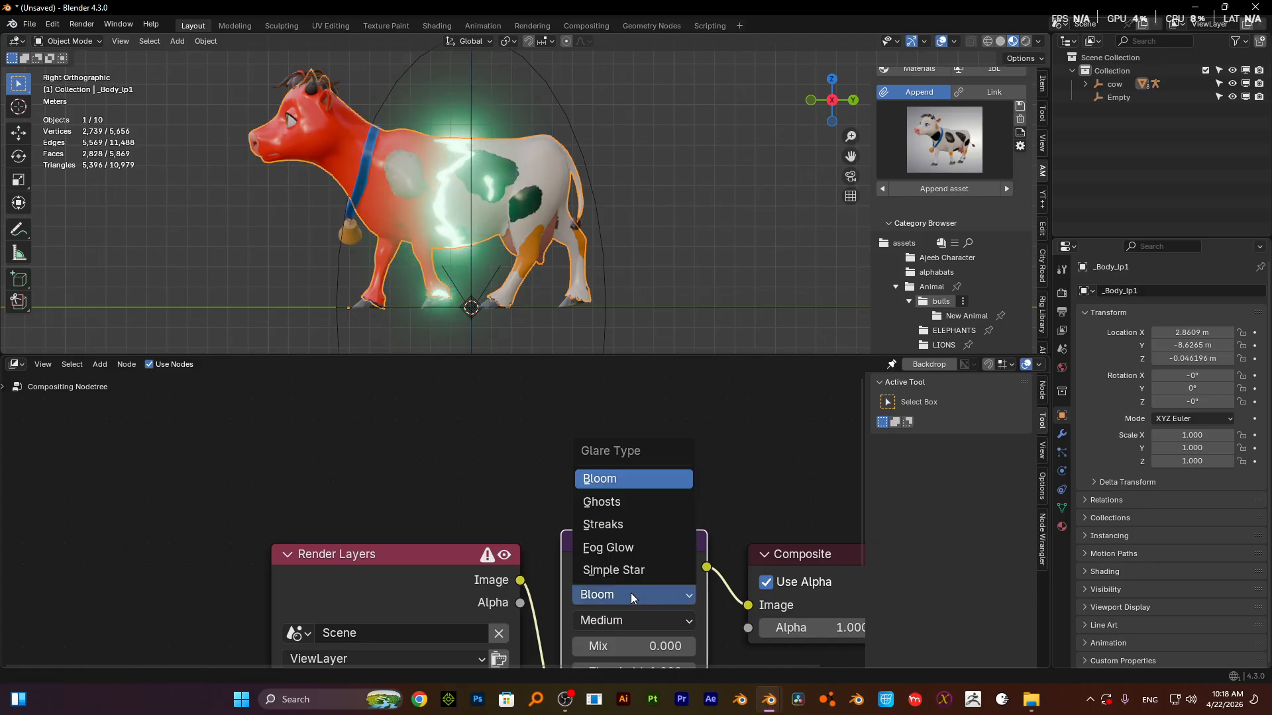
{"action": "left_click", "coordinate": [632, 549]}
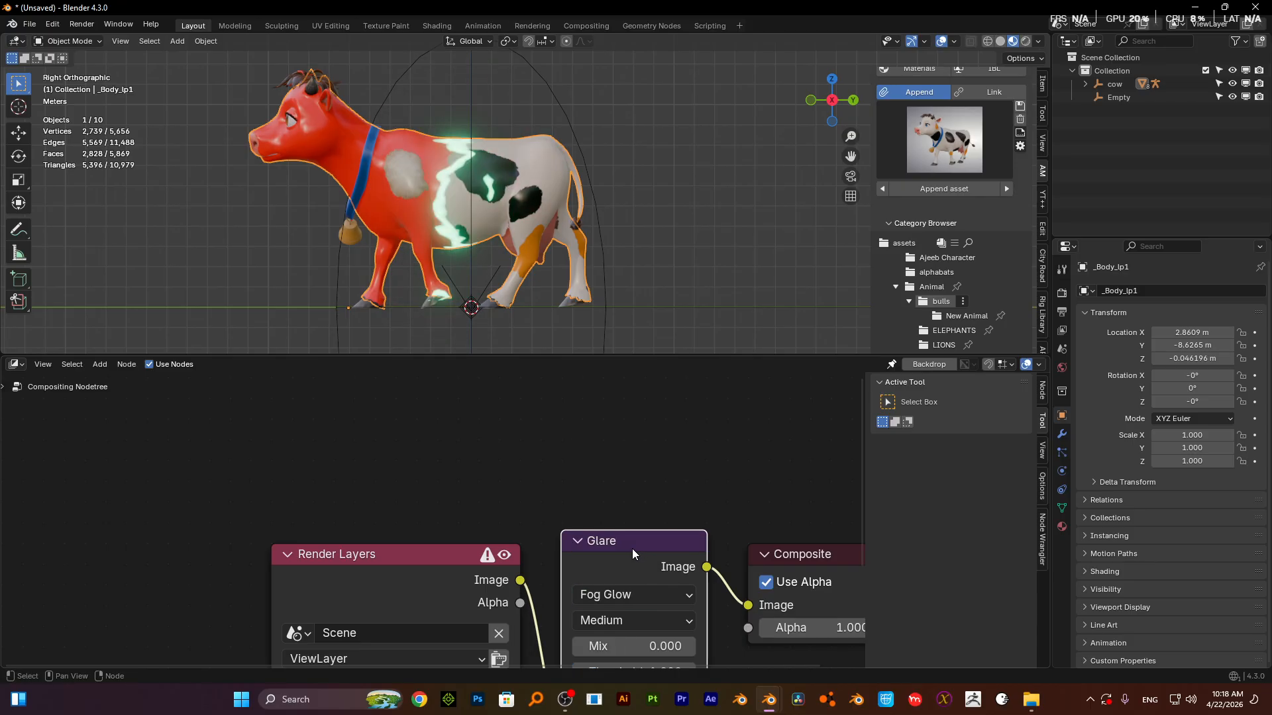
{"action": "left_click", "coordinate": [628, 594]}
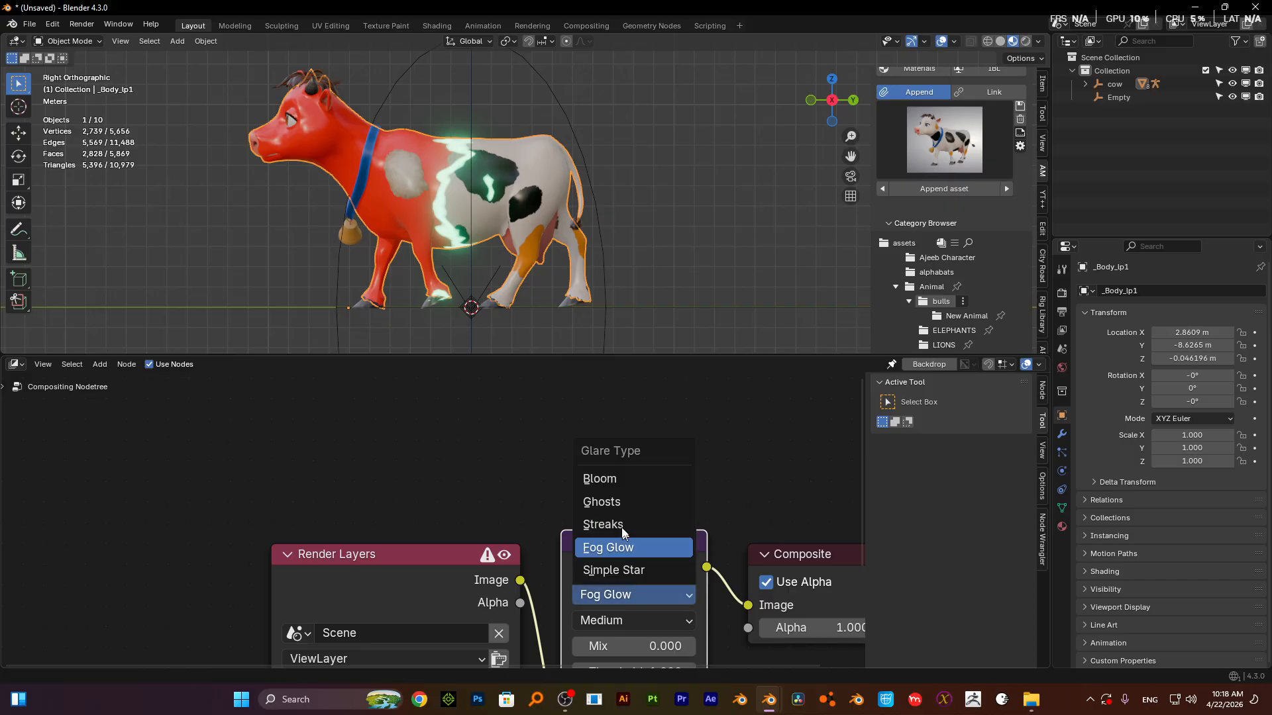
{"action": "left_click", "coordinate": [604, 481]}
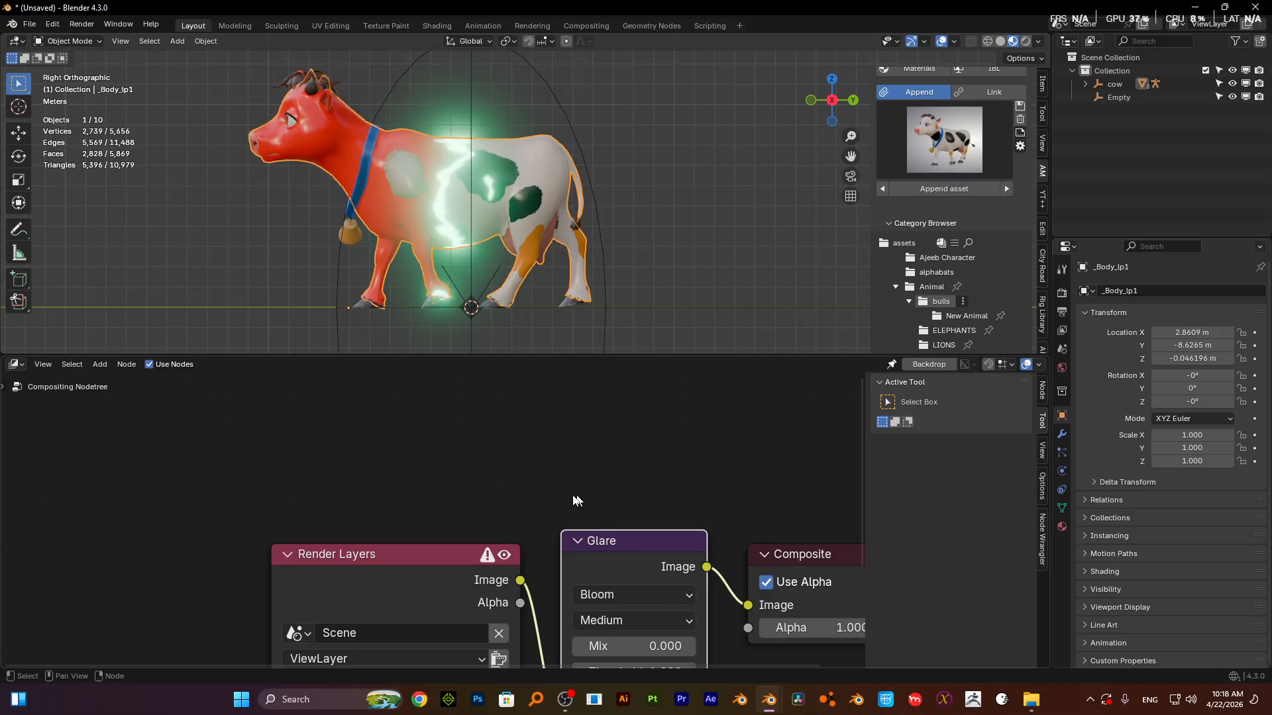
- Return to the Shader Editor and lower the Emission node's Strength to 7.500
{"action": "left_click", "coordinate": [25, 366]}
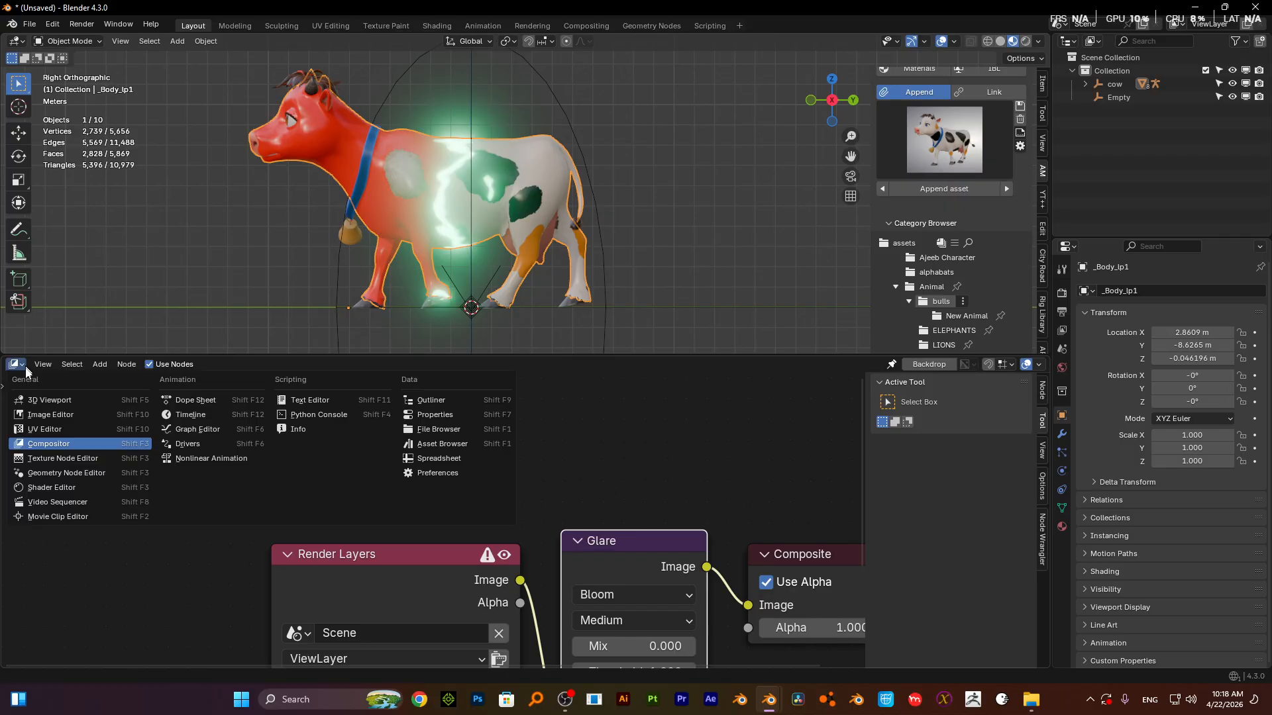
{"action": "left_click", "coordinate": [50, 491]}
{"action": "scroll", "coordinate": [510, 501], "scroll_direction": "down", "scroll_amount": 5}
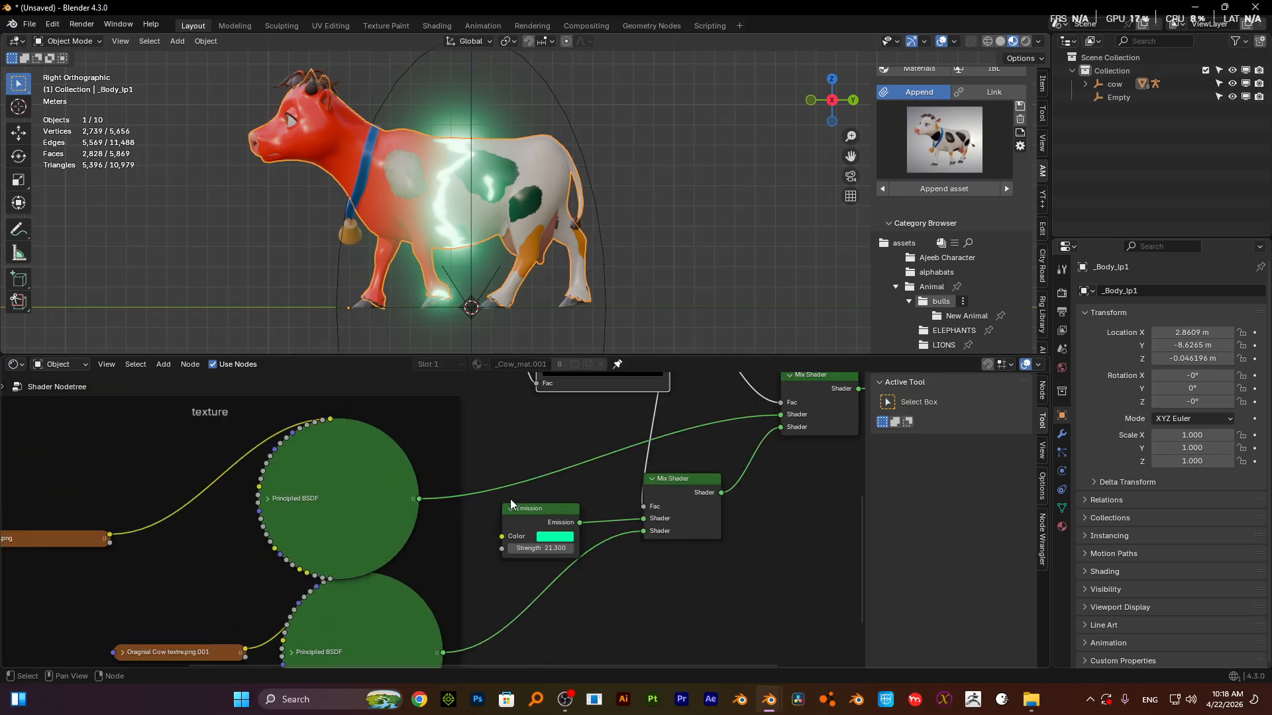
{"action": "scroll", "coordinate": [611, 523], "scroll_direction": "up", "scroll_amount": 6}
{"action": "scroll", "coordinate": [612, 522], "scroll_direction": "up", "scroll_amount": 1}
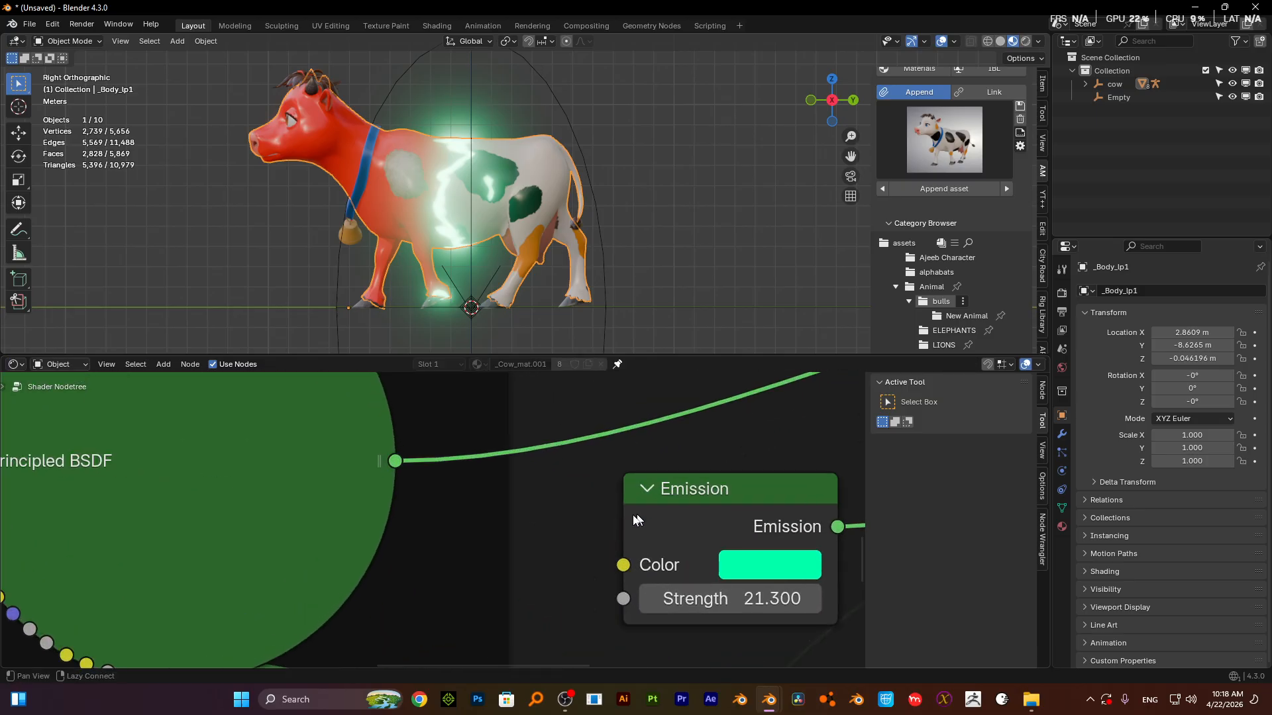
{"action": "middle_click_drag", "start_coordinate": [637, 521], "coordinate": [452, 506]}
{"action": "left_click_drag", "start_coordinate": [565, 581], "coordinate": [474, 581]}
- Set the Factor of the Mix node feeding the Color Ramp to 0.750
{"action": "scroll", "coordinate": [509, 291], "scroll_direction": "down", "scroll_amount": 5}
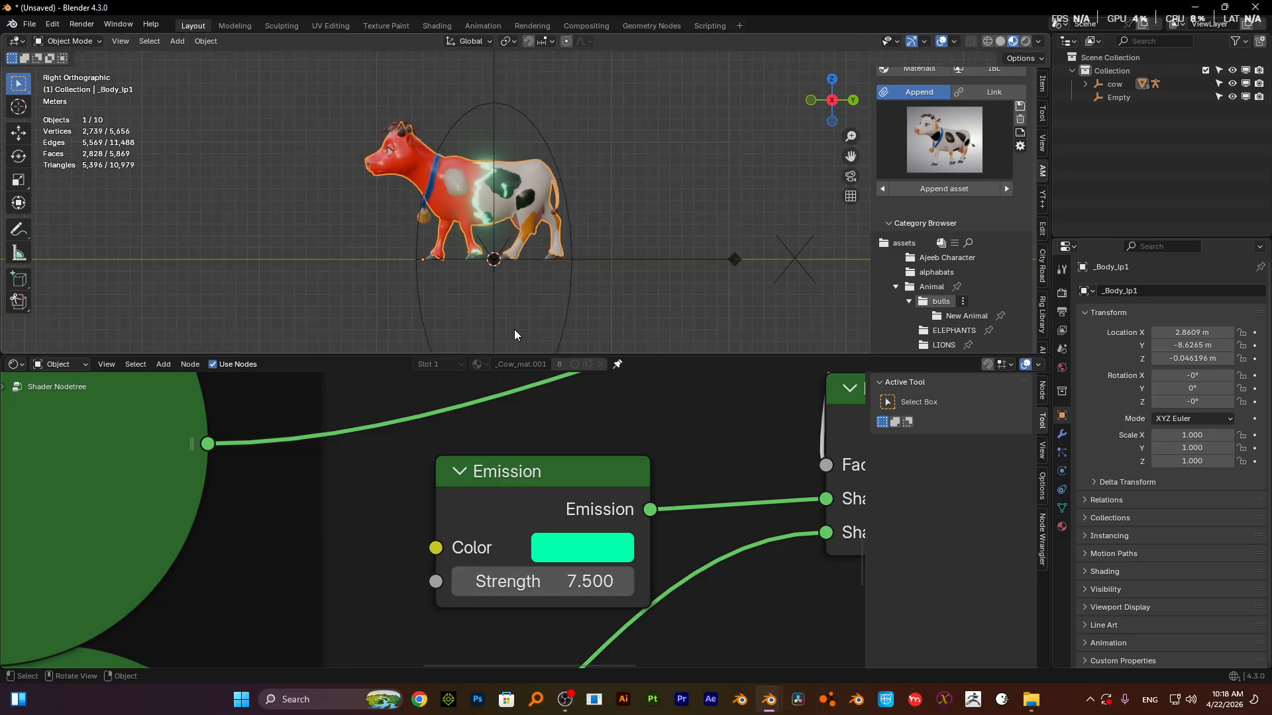
{"action": "scroll", "coordinate": [581, 292], "scroll_direction": "up", "scroll_amount": 1}
{"action": "scroll", "coordinate": [487, 291], "scroll_direction": "down", "scroll_amount": 1}
{"action": "scroll", "coordinate": [442, 178], "scroll_direction": "up", "scroll_amount": 2}
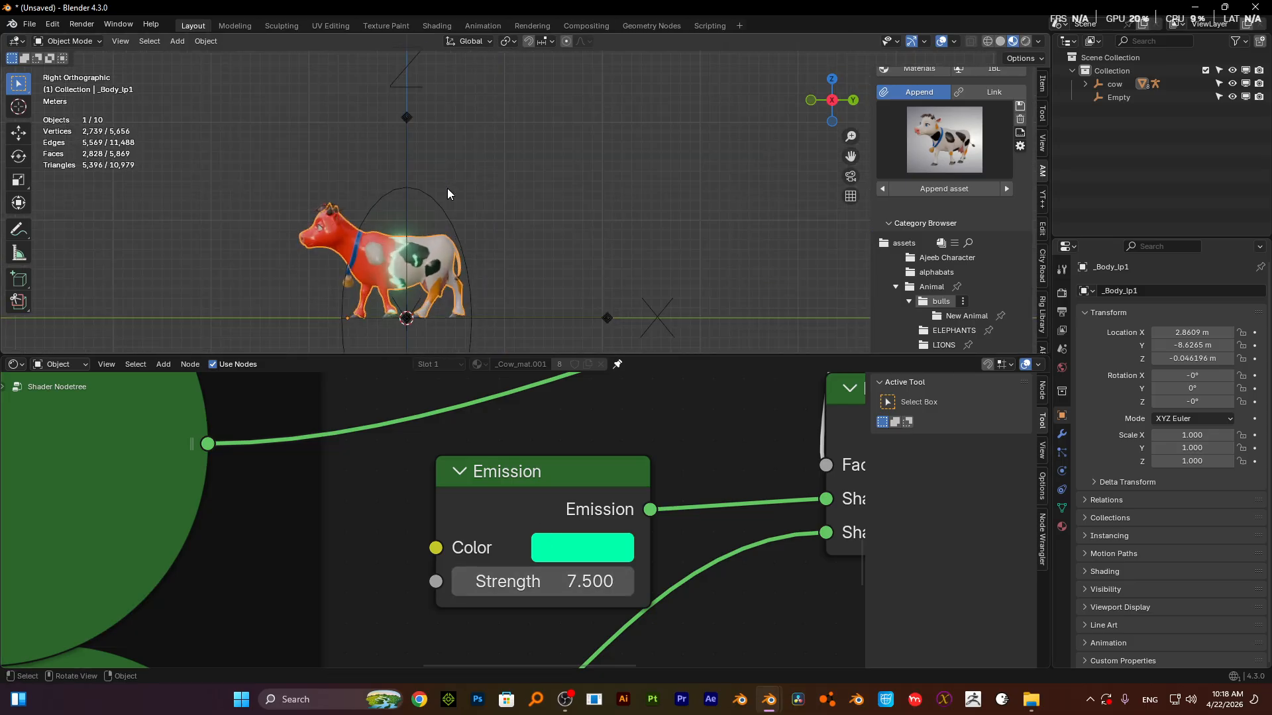
{"action": "scroll", "coordinate": [549, 457], "scroll_direction": "down", "scroll_amount": 6}
{"action": "scroll", "coordinate": [529, 476], "scroll_direction": "up", "scroll_amount": 5}
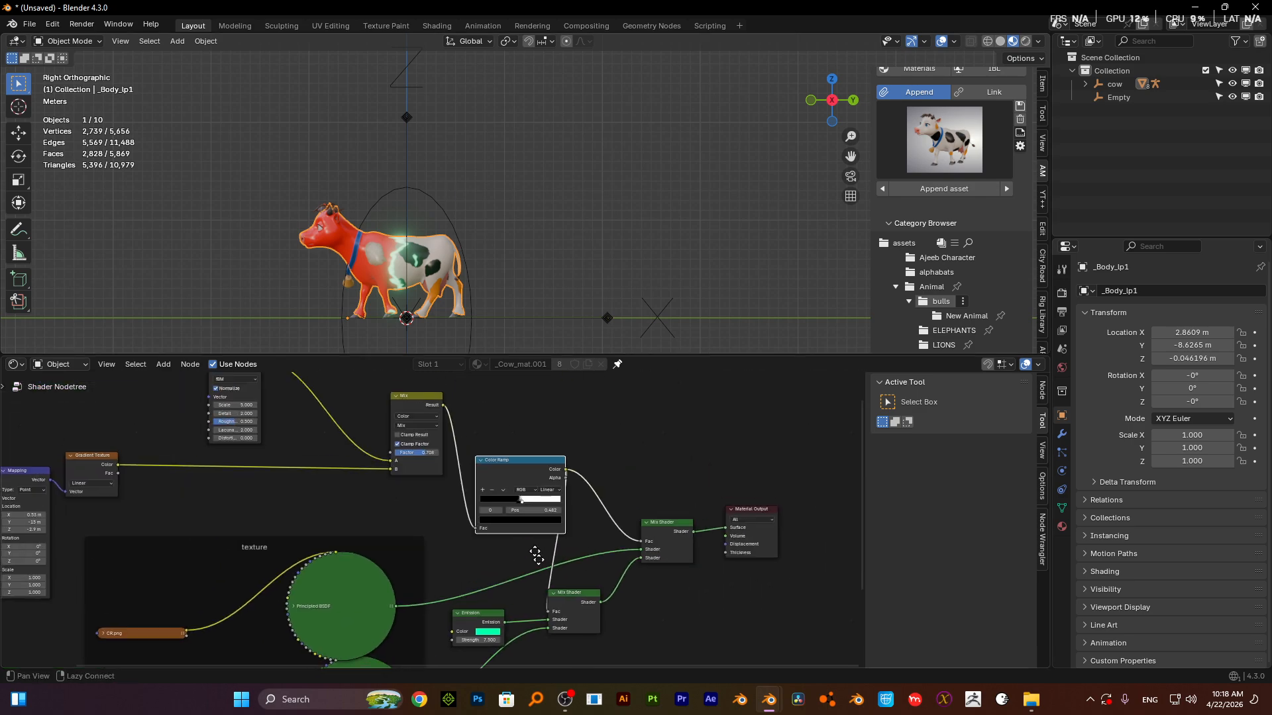
{"action": "scroll", "coordinate": [443, 443], "scroll_direction": "down", "scroll_amount": 1}
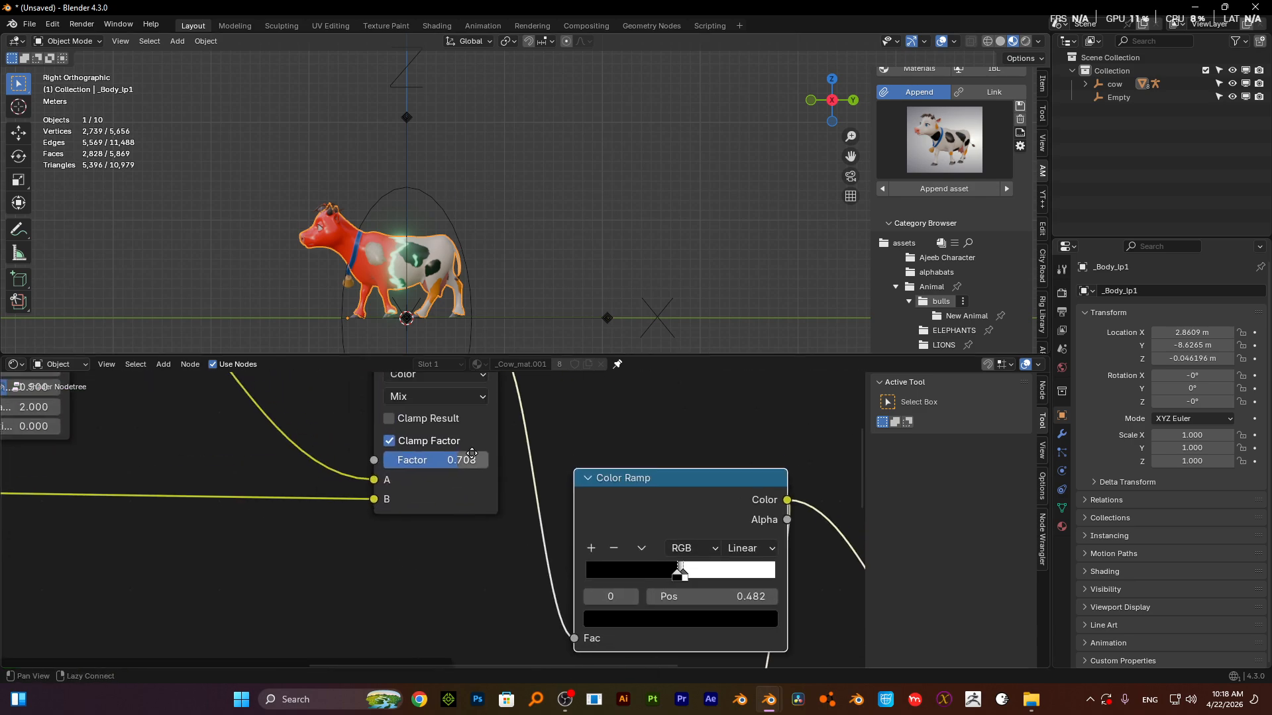
{"action": "scroll", "coordinate": [442, 442], "scroll_direction": "up", "scroll_amount": 3}
{"action": "scroll", "coordinate": [428, 260], "scroll_direction": "up", "scroll_amount": 5}
{"action": "scroll", "coordinate": [425, 273], "scroll_direction": "down", "scroll_amount": 4}
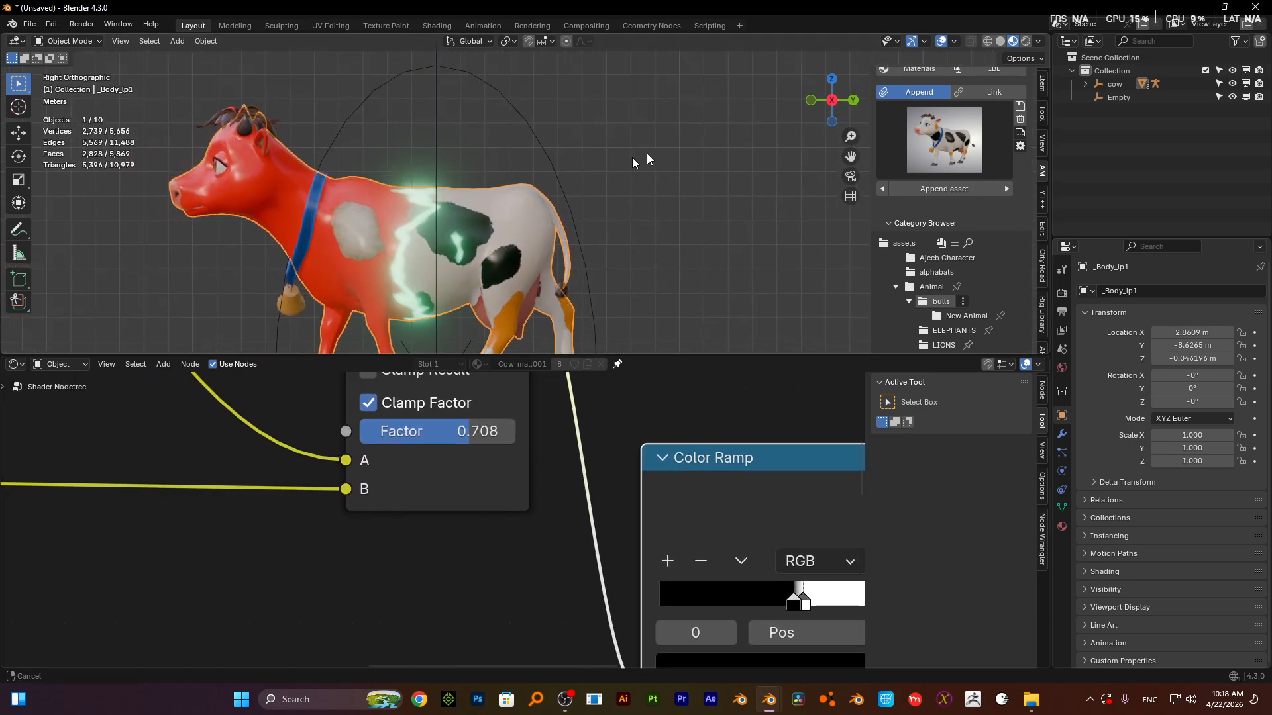
{"action": "mouse_move", "coordinate": [460, 436]}
{"action": "left_mouse_down"}
{"action": "mouse_move", "coordinate": [483, 435]}
{"action": "mouse_move", "coordinate": [419, 435]}
{"action": "mouse_move", "coordinate": [477, 436]}
{"action": "left_mouse_up"}
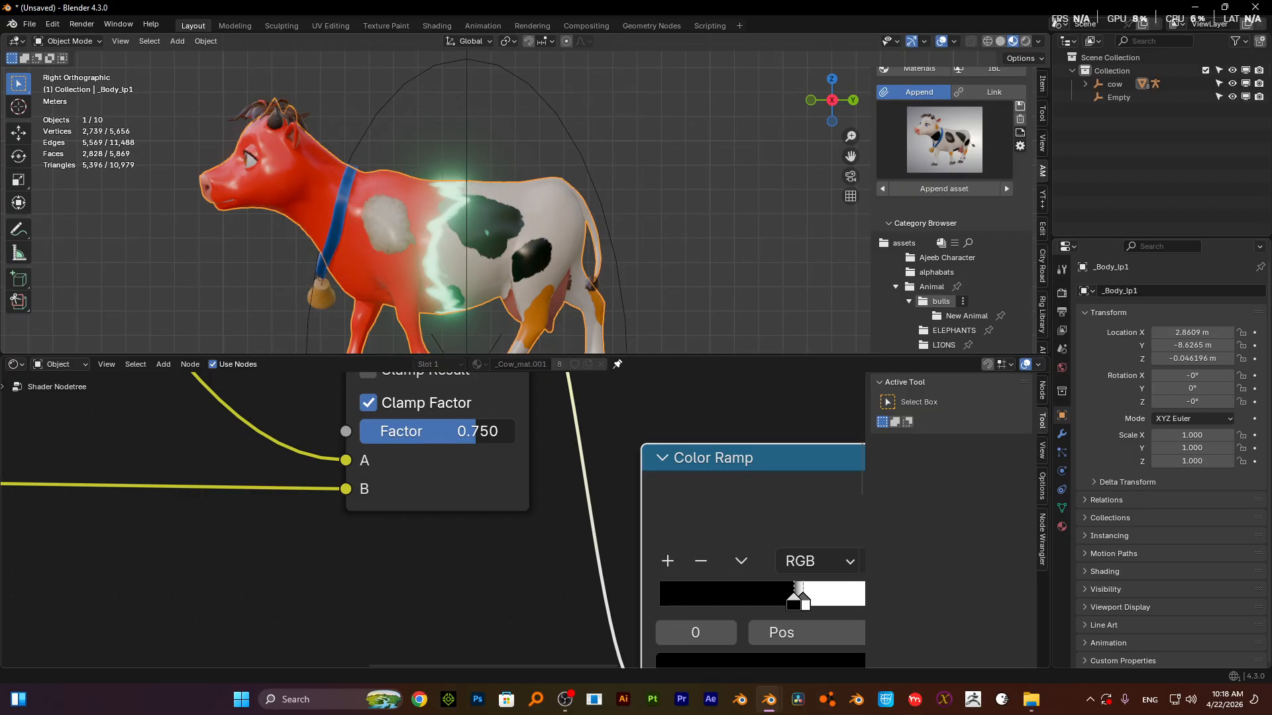
- Move the Color Ramp's white stop to position 0.491 and lower the Factor of the Mix node feeding it
{"action": "scroll", "coordinate": [728, 560], "scroll_direction": "down", "scroll_amount": 3}
{"action": "scroll", "coordinate": [728, 559], "scroll_direction": "up", "scroll_amount": 4}
{"action": "middle_click_drag", "start_coordinate": [741, 547], "coordinate": [440, 498]}
{"action": "left_click", "coordinate": [563, 574]}
{"action": "left_click_drag", "start_coordinate": [563, 577], "coordinate": [556, 574]}
{"action": "left_click_drag", "start_coordinate": [557, 575], "coordinate": [557, 575]}
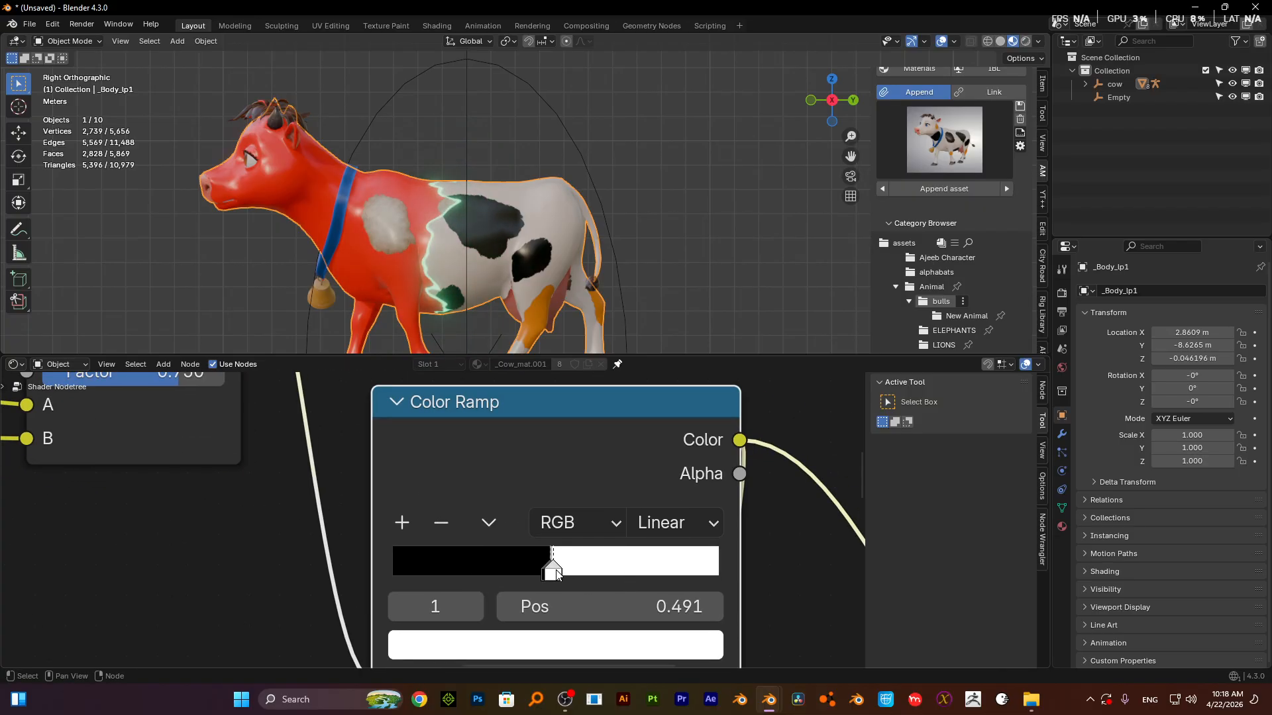
{"action": "scroll", "coordinate": [479, 520], "scroll_direction": "down", "scroll_amount": 8}
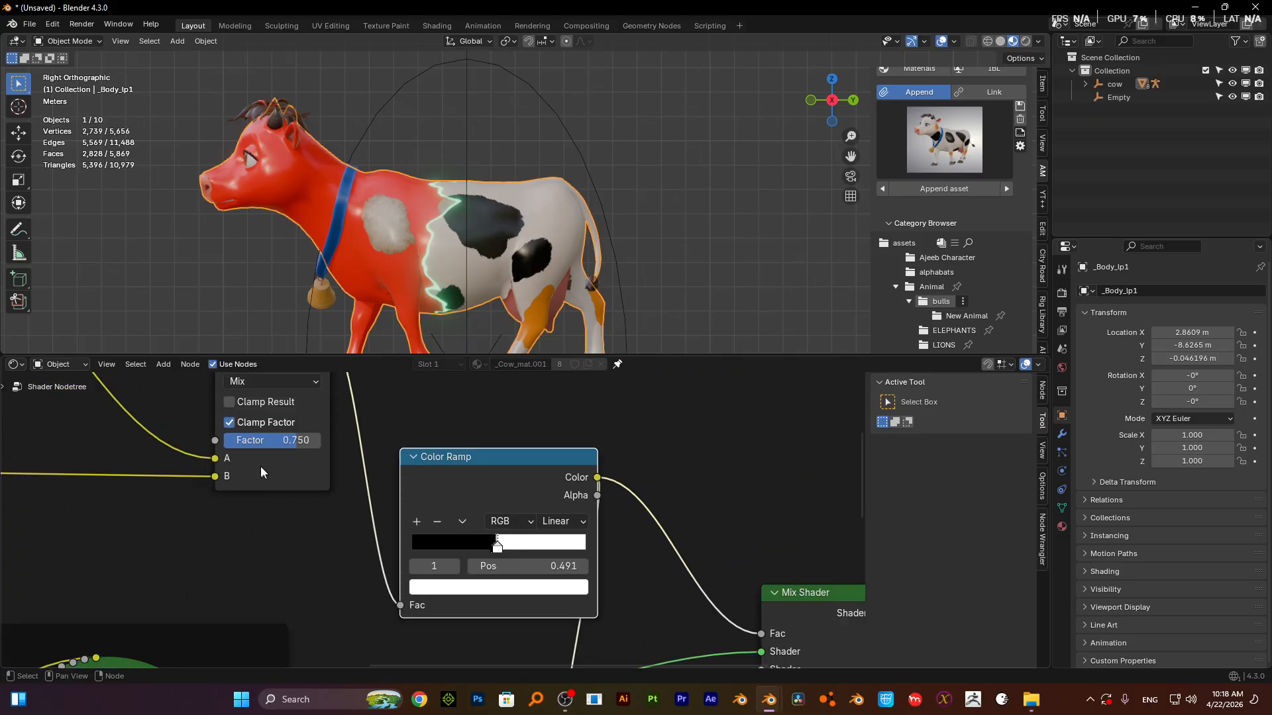
{"action": "left_click_drag", "start_coordinate": [306, 442], "coordinate": [276, 443]}
- Change the Emission color to magenta and raise its Strength to 14.600
{"action": "scroll", "coordinate": [426, 500], "scroll_direction": "down", "scroll_amount": 8}
{"action": "middle_click_drag", "start_coordinate": [545, 591], "coordinate": [576, 455]}
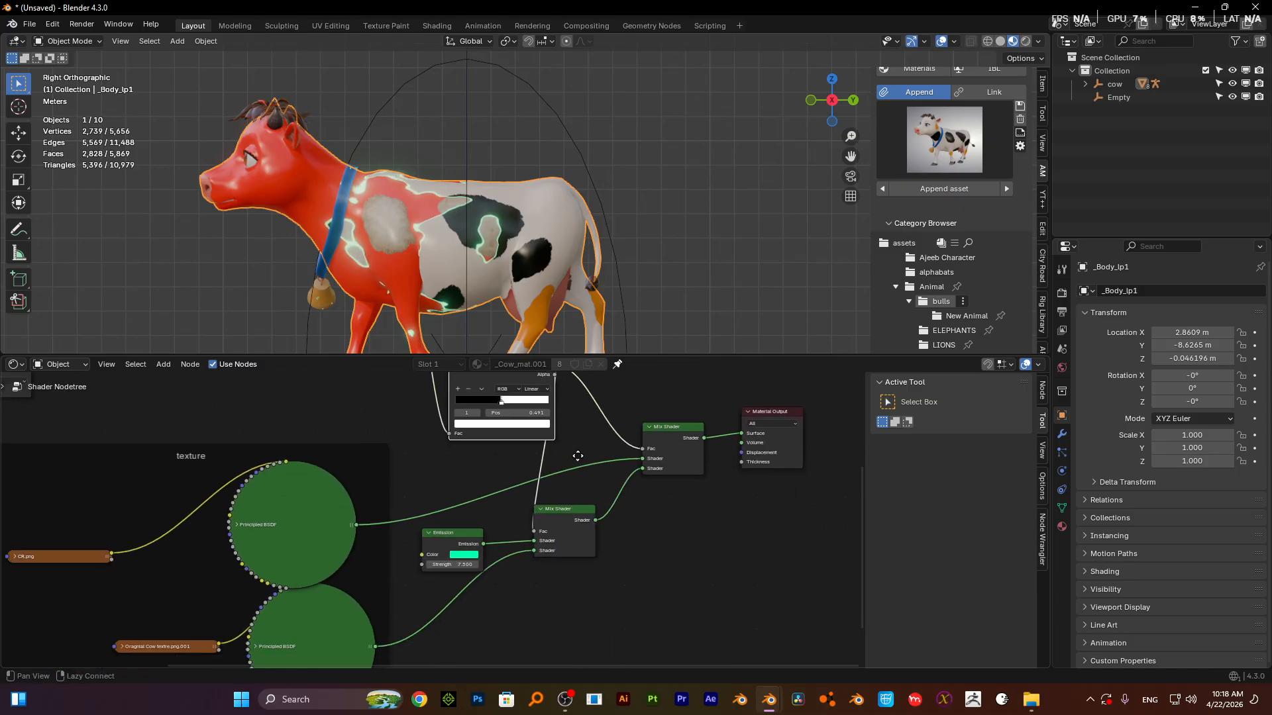
{"action": "scroll", "coordinate": [444, 556], "scroll_direction": "up", "scroll_amount": 4}
{"action": "scroll", "coordinate": [443, 555], "scroll_direction": "up", "scroll_amount": 3}
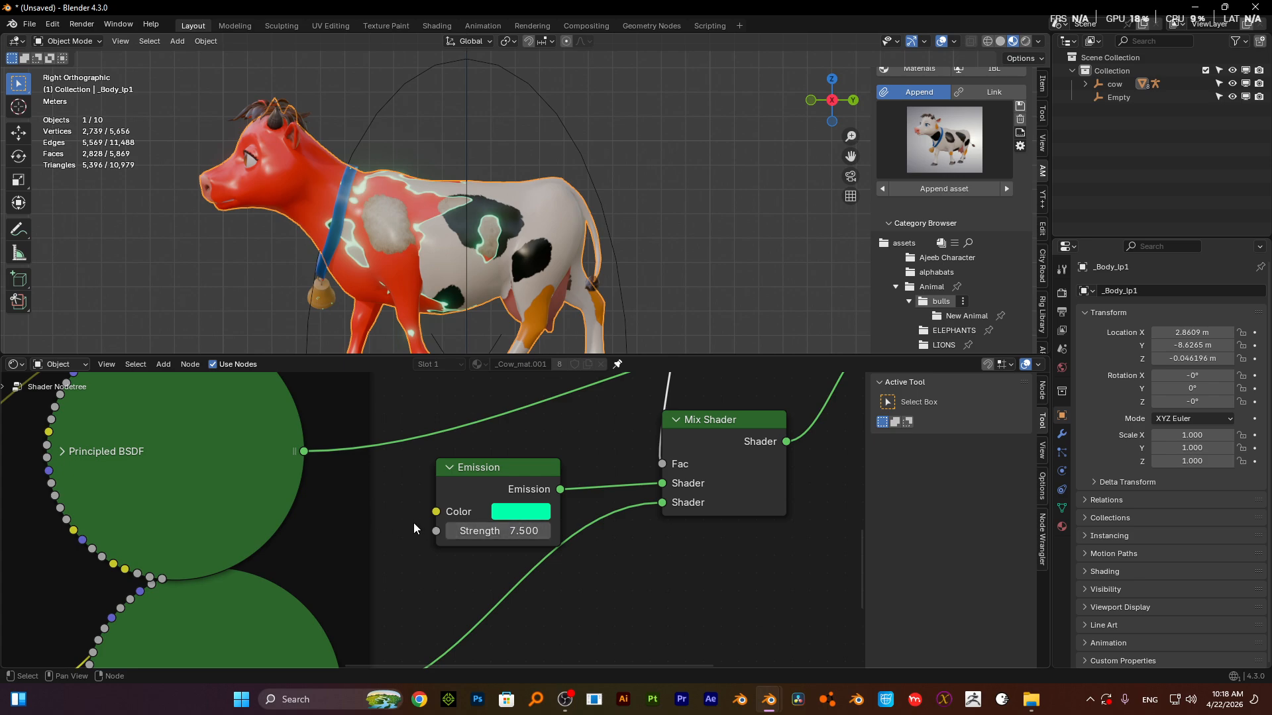
{"action": "mouse_move", "coordinate": [430, 517]}
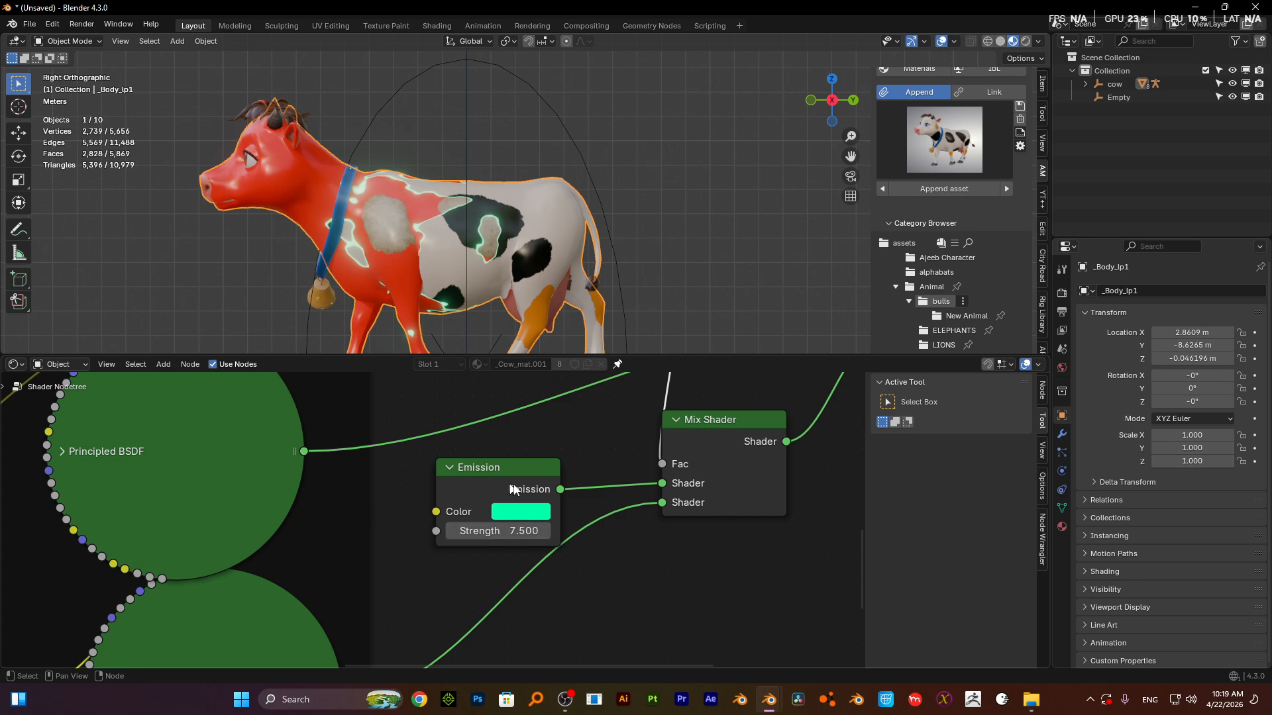
{"action": "left_click", "coordinate": [507, 518]}
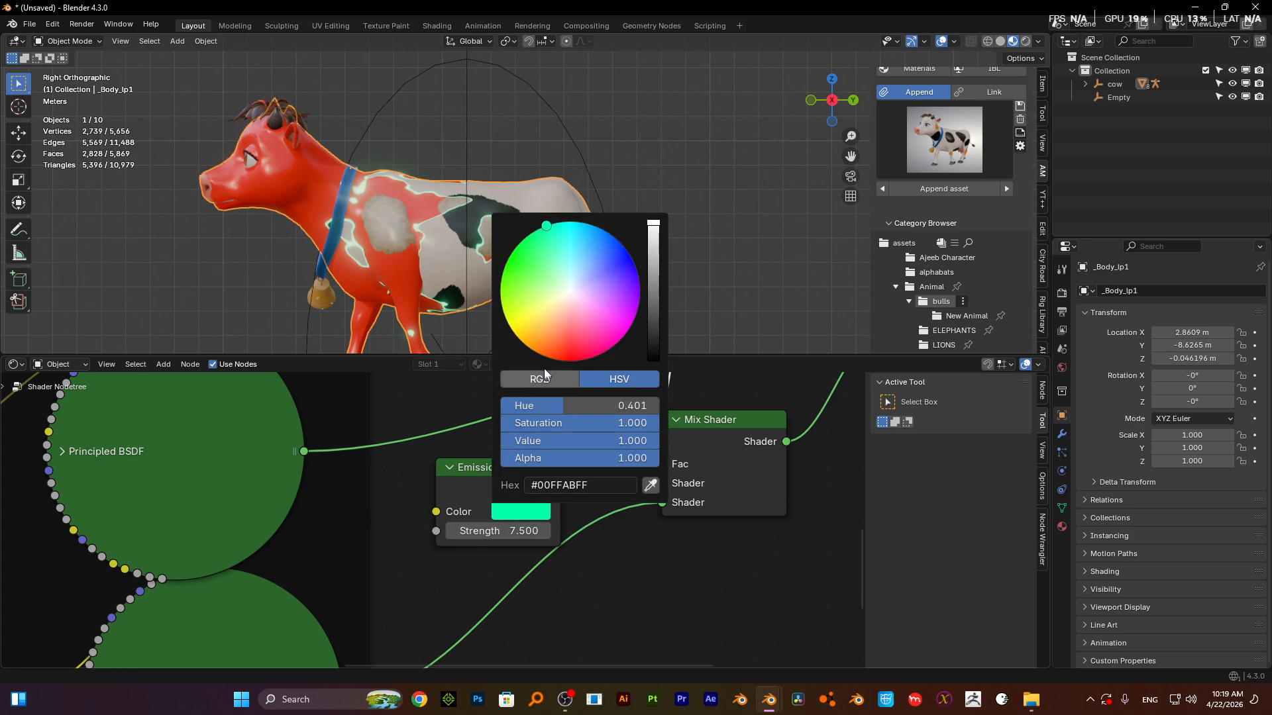
{"action": "left_click_drag", "start_coordinate": [575, 316], "coordinate": [626, 333]}
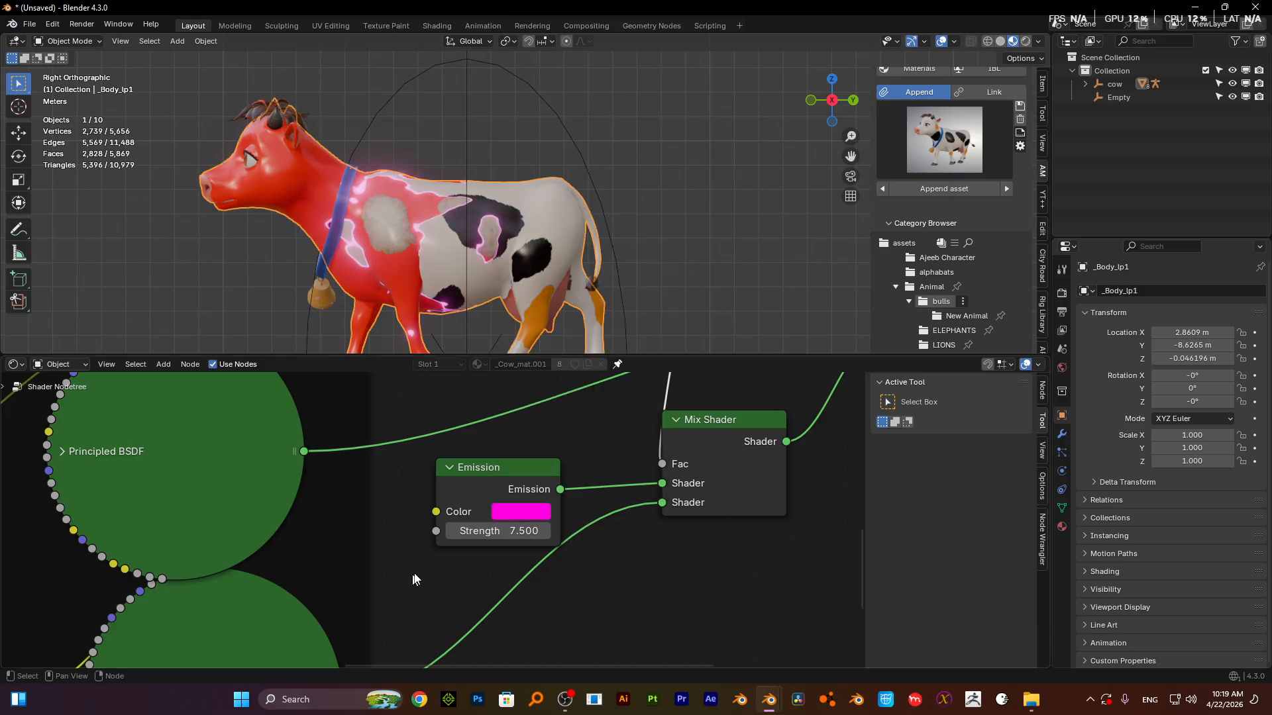
{"action": "scroll", "coordinate": [487, 557], "scroll_direction": "up", "scroll_amount": 2}
{"action": "left_click_drag", "start_coordinate": [497, 542], "coordinate": [556, 542]}
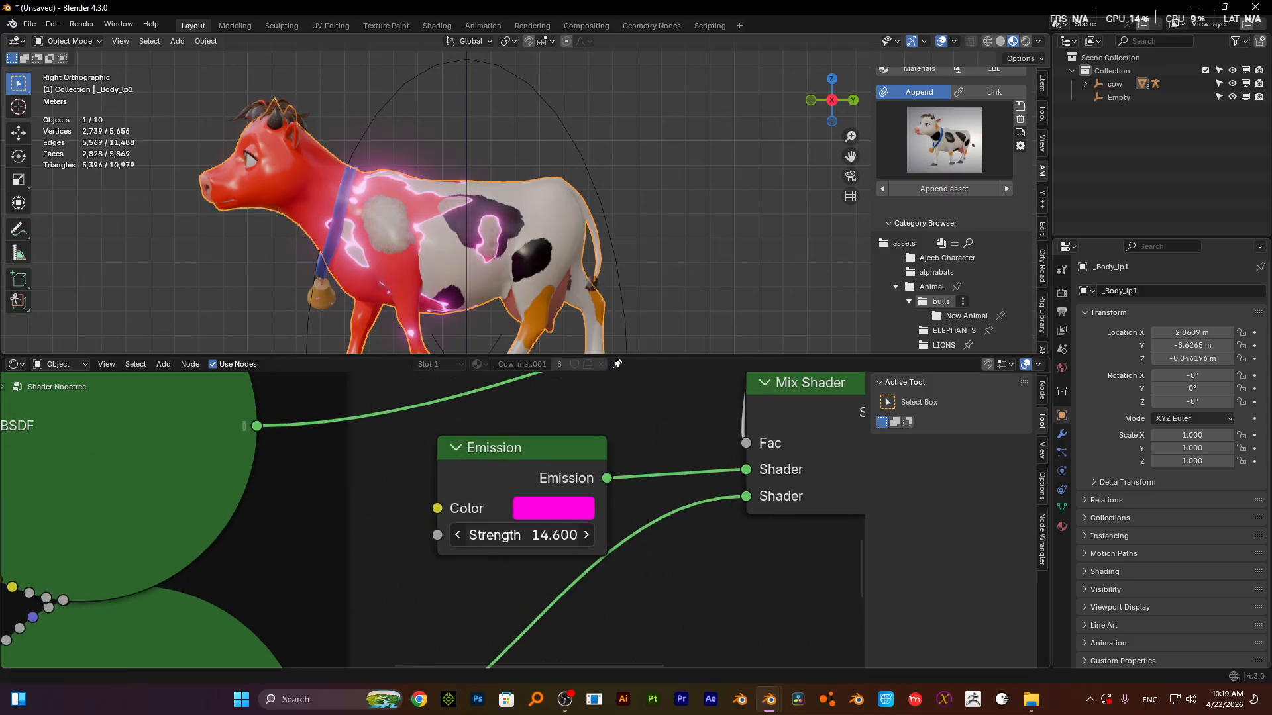
- Try sliding the Empty along the Y axis to test the texture transition on the cow
{"action": "scroll", "coordinate": [435, 292], "scroll_direction": "down", "scroll_amount": 6}
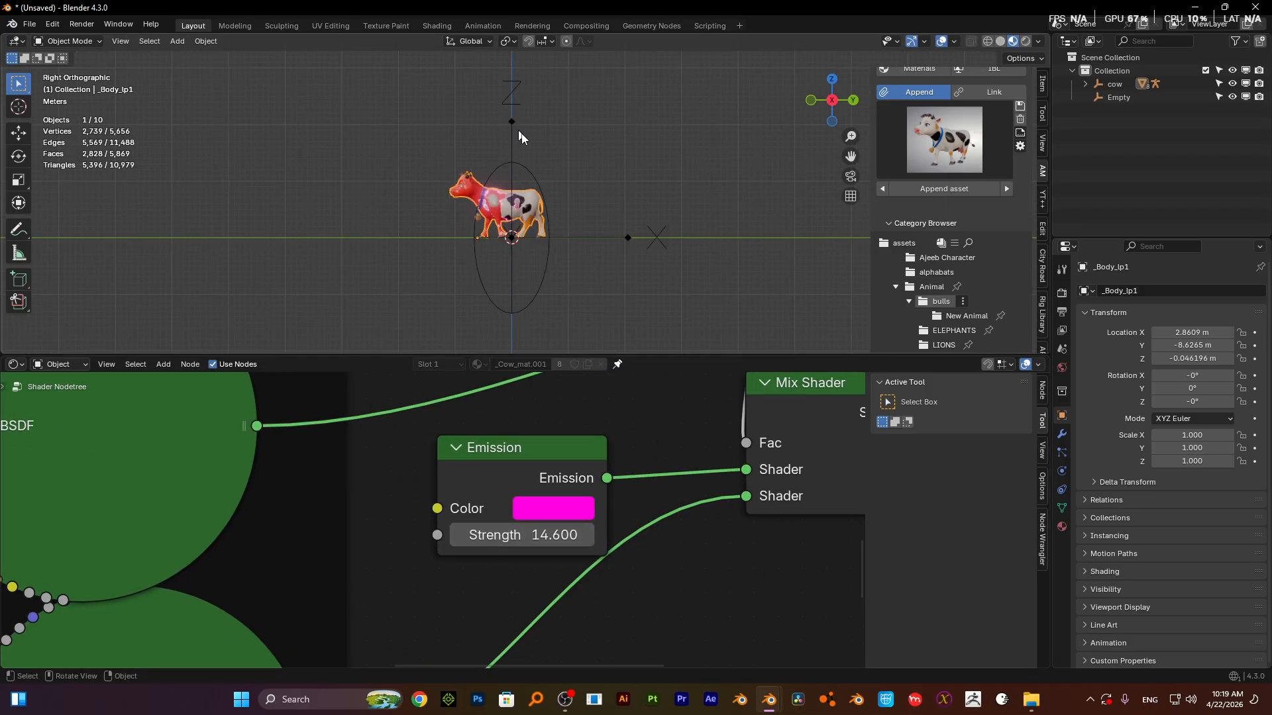
{"action": "left_click", "coordinate": [520, 135]}
{"action": "key", "text": "g"}
{"action": "key", "text": "y"}
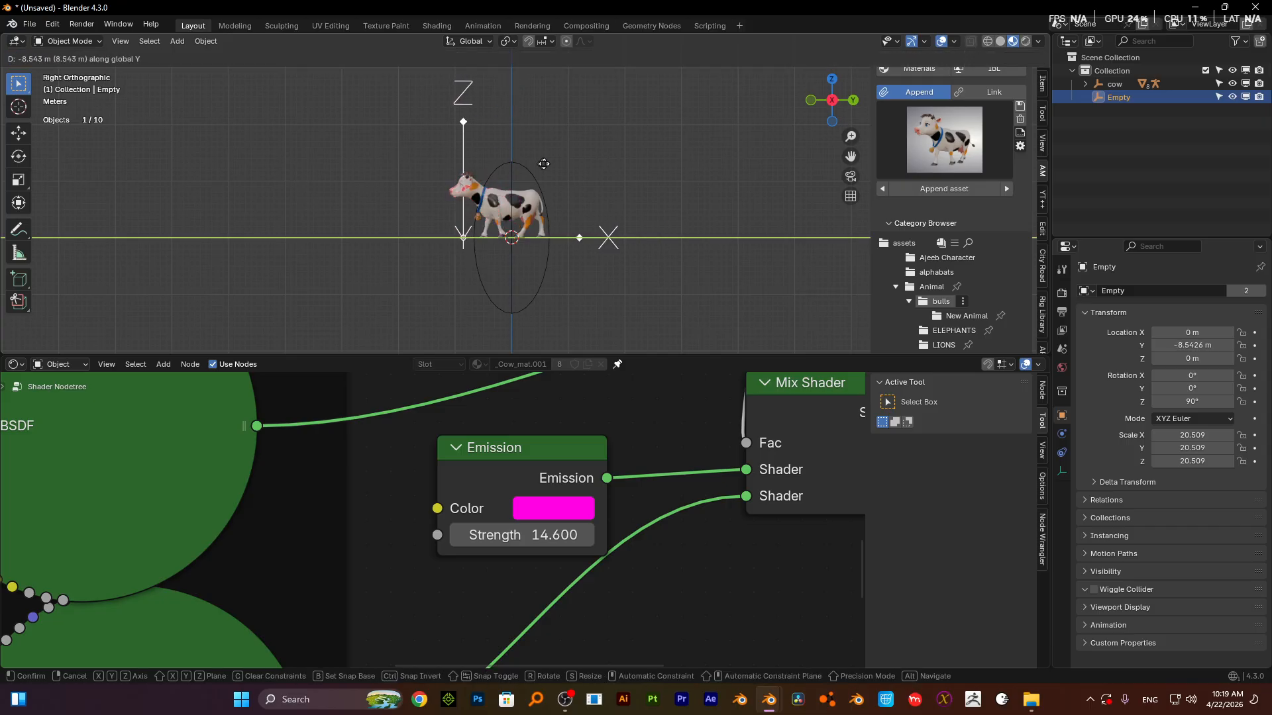
{"action": "right_click", "coordinate": [592, 175]}
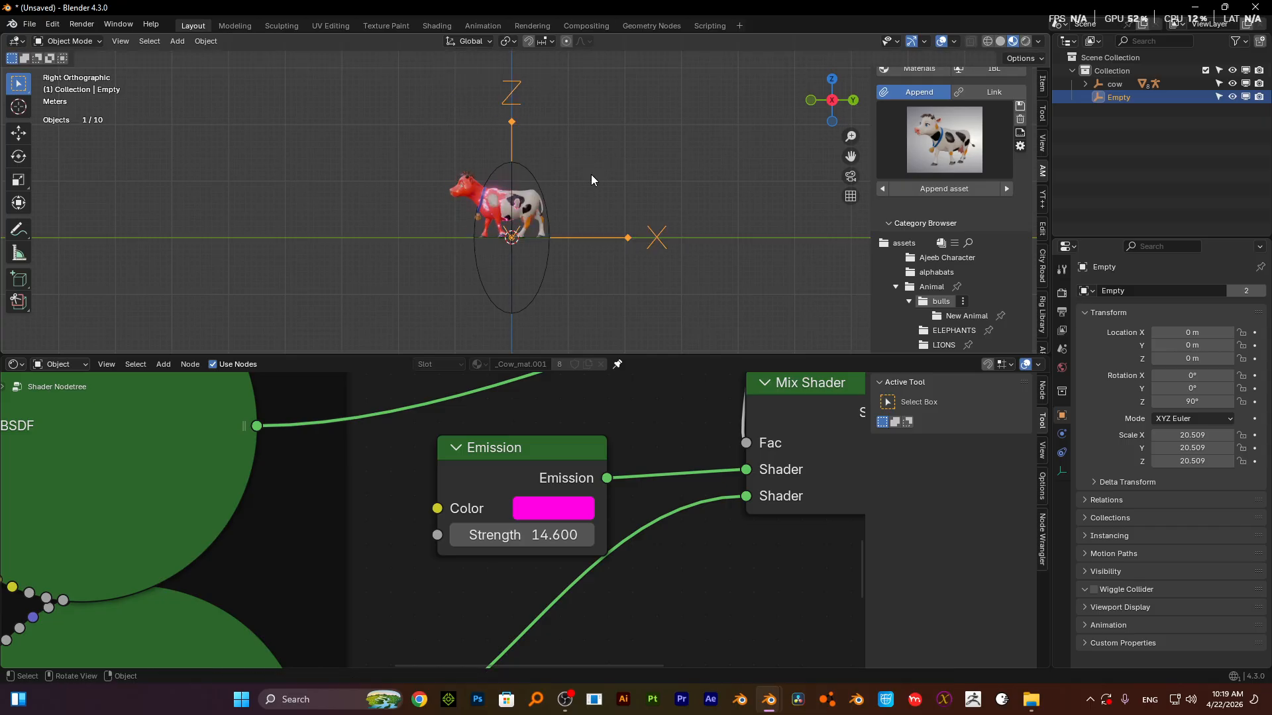
- Select the cow's parent control and move it along the Y axis to about 18.83 m
{"action": "scroll", "coordinate": [585, 180], "scroll_direction": "up", "scroll_amount": 3}
{"action": "left_click", "coordinate": [527, 152]}
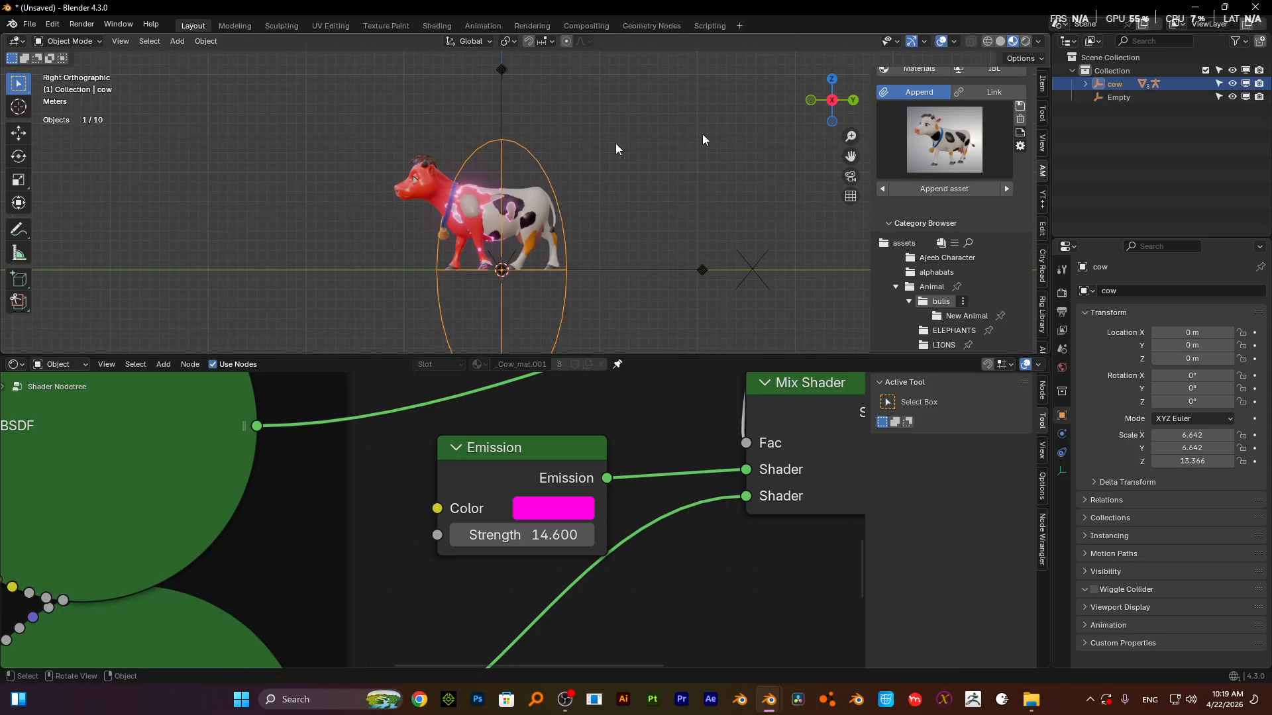
{"action": "key", "text": "g"}
{"action": "key", "text": "y"}
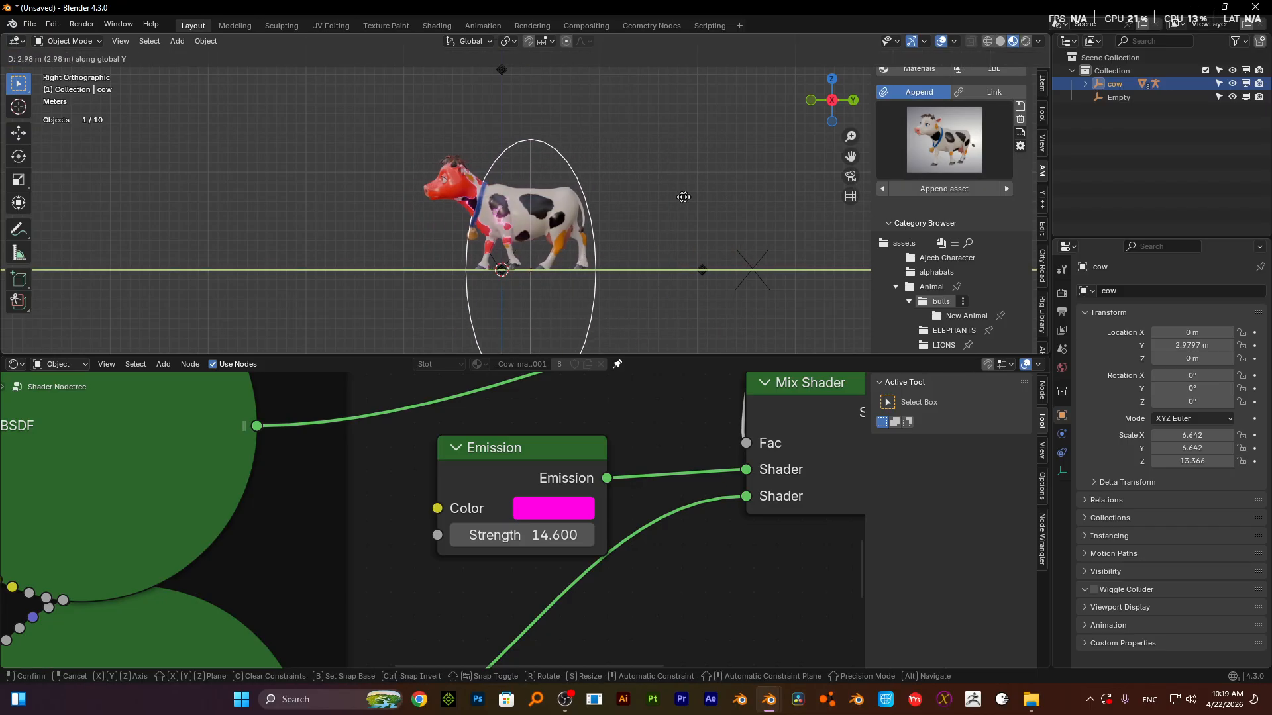
{"action": "right_click", "coordinate": [710, 190]}
{"action": "key", "text": "g"}
{"action": "key", "text": "y"}
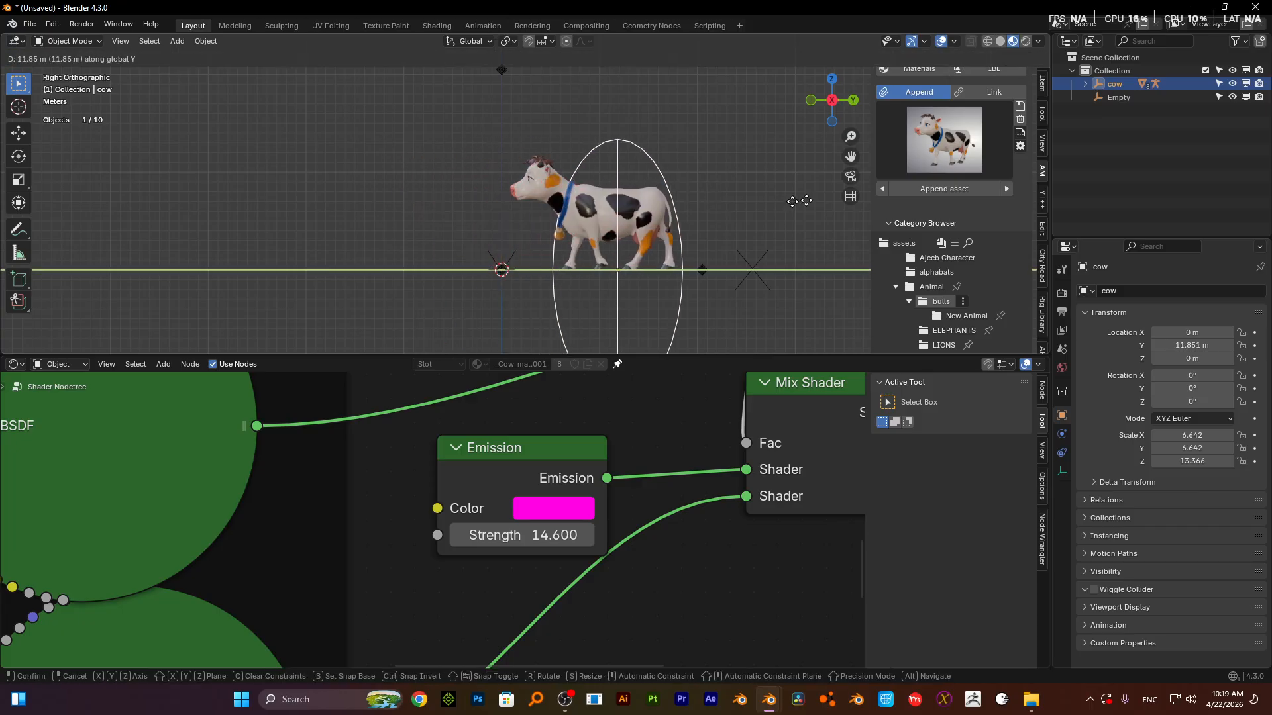
{"action": "left_click", "coordinate": [852, 198]}
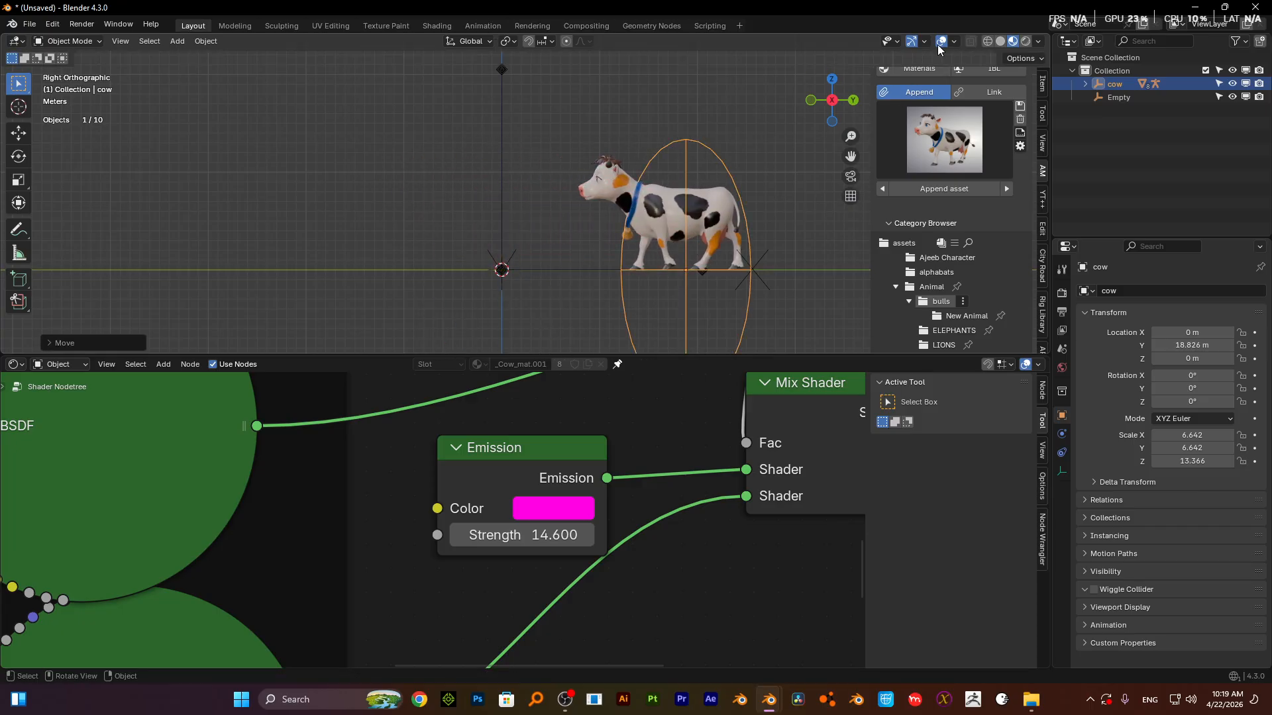
- Unhide all hidden objects in the scene, including the cow's armature
{"action": "key", "text": "alt+h"}
{"action": "scroll", "coordinate": [665, 169], "scroll_direction": "up", "scroll_amount": 1}
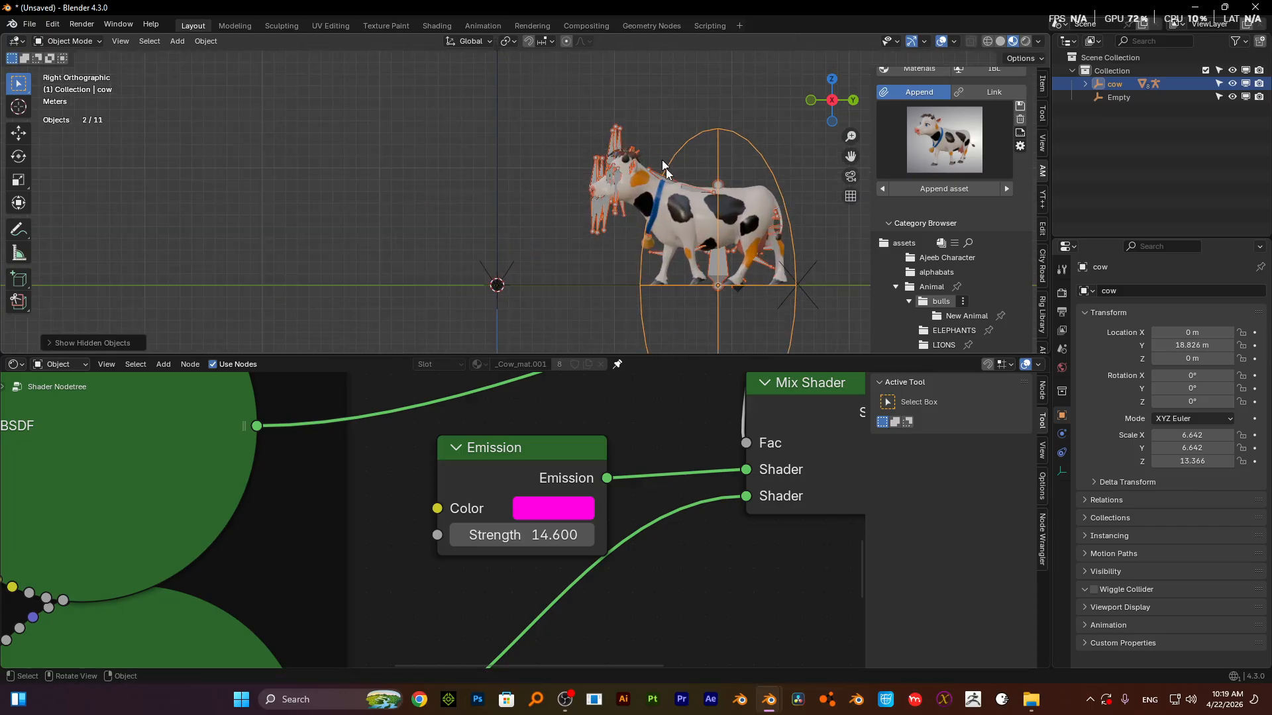
- Select the cow's CuteCow armature and display its animation strips in the Nonlinear Animation editor
{"action": "middle_click_drag", "start_coordinate": [666, 169], "coordinate": [598, 147], "text": "shift"}
{"action": "left_click", "coordinate": [530, 199]}
{"action": "left_click", "coordinate": [15, 364]}
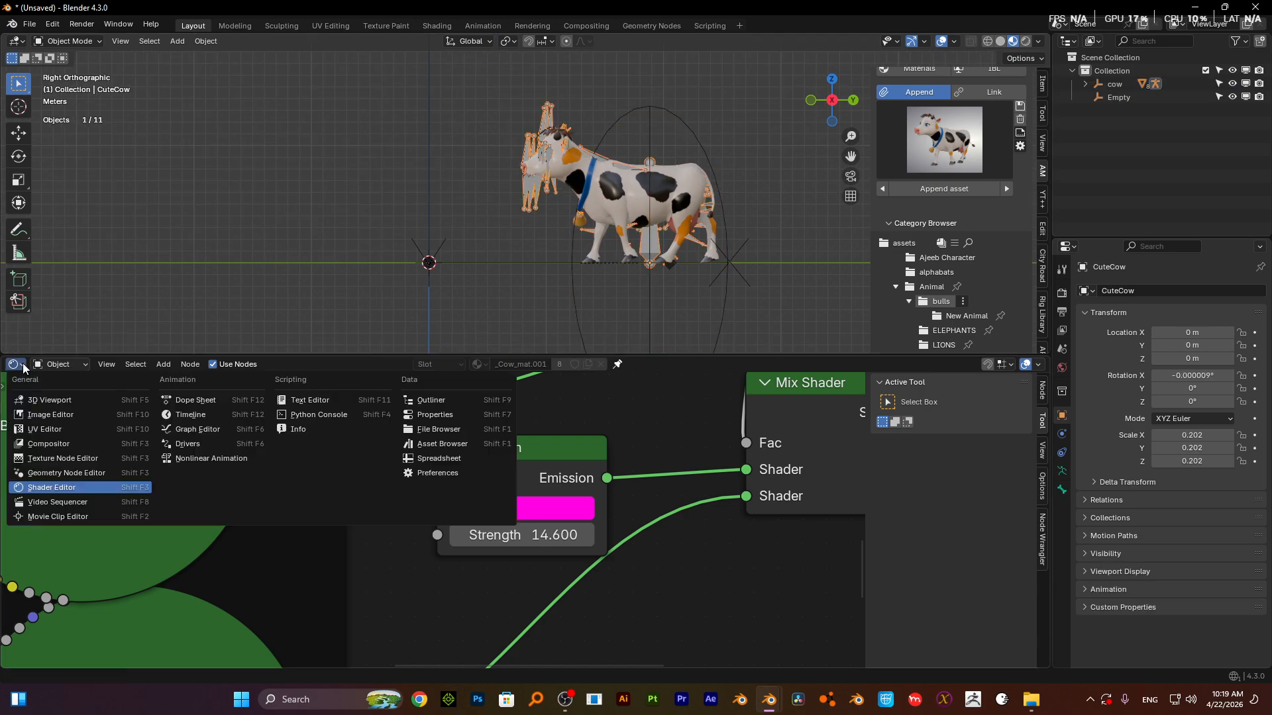
{"action": "left_click", "coordinate": [189, 404]}
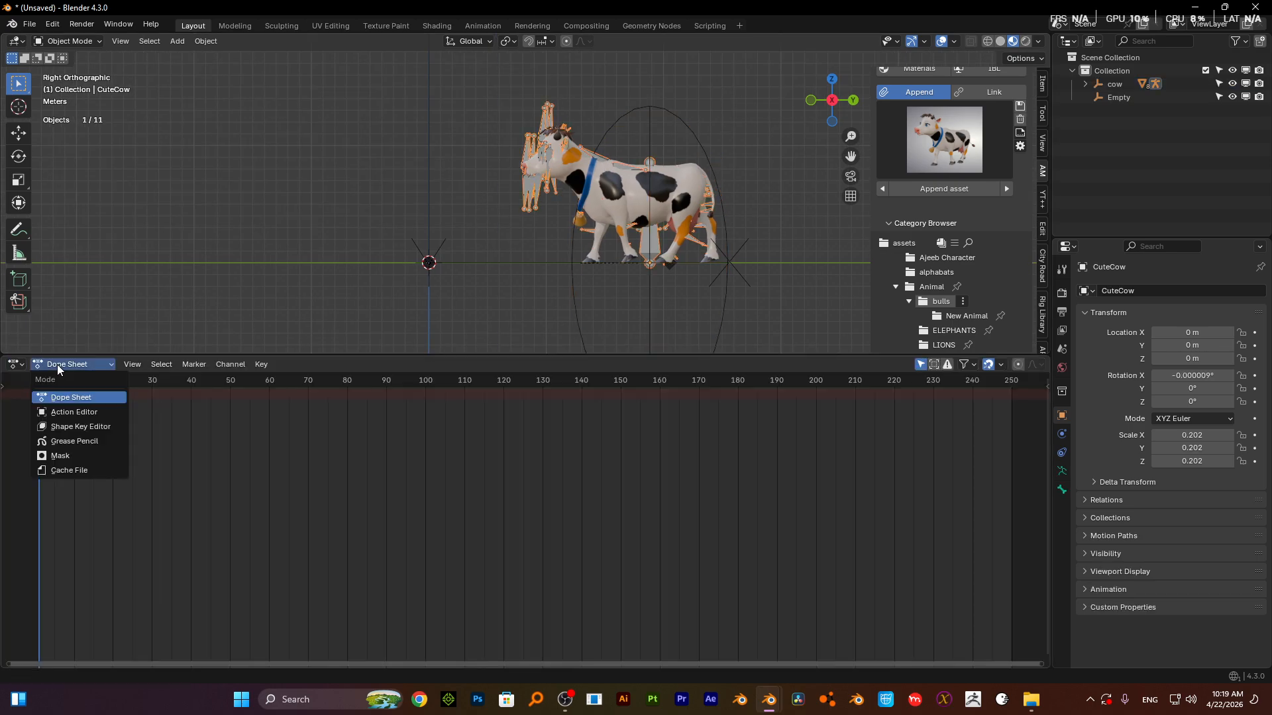
{"action": "left_click", "coordinate": [56, 364]}
{"action": "left_click", "coordinate": [70, 414]}
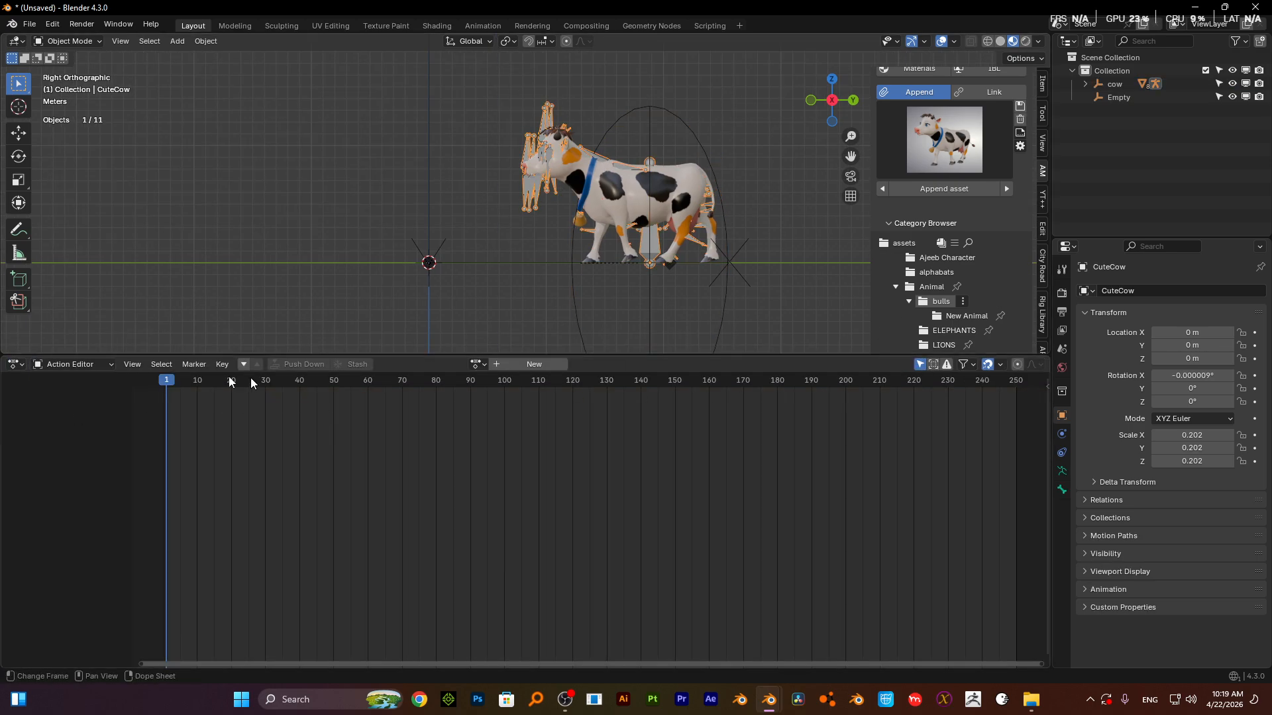
{"action": "left_click", "coordinate": [14, 364]}
{"action": "left_click", "coordinate": [177, 460]}
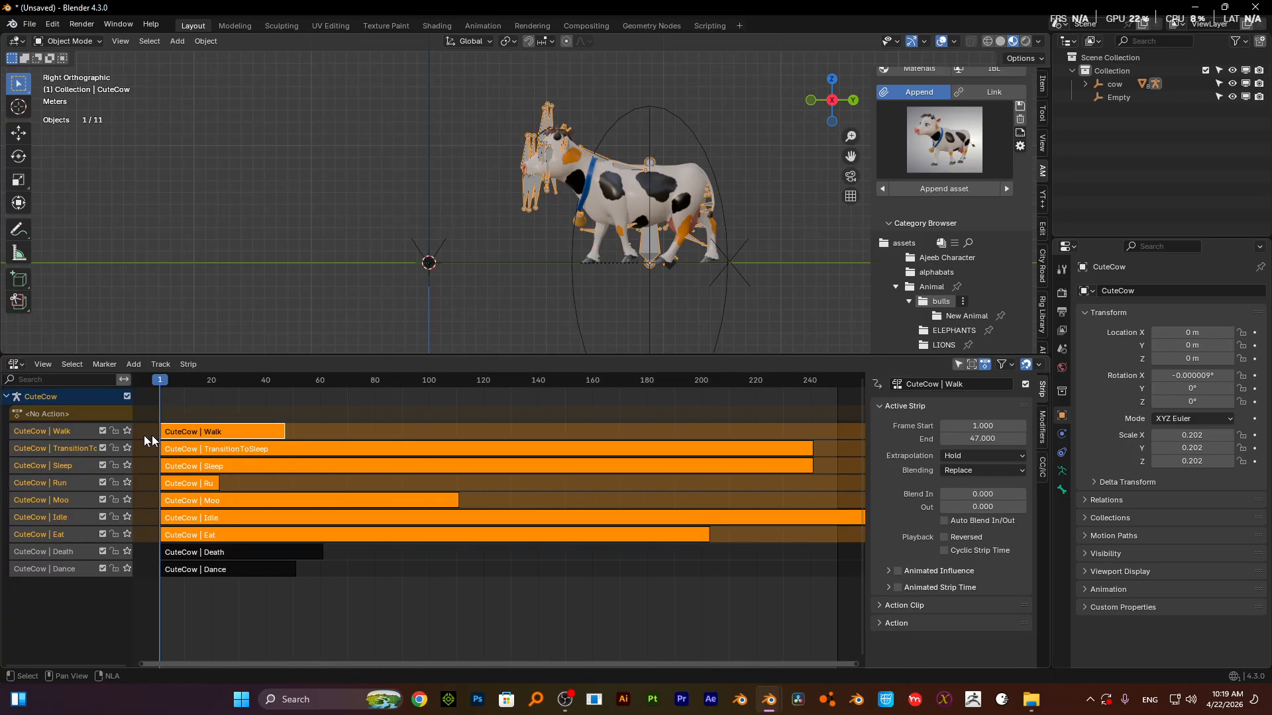
- Solo the CuteCow | Walk track and play the walk animation briefly
{"action": "left_click", "coordinate": [128, 431]}
{"action": "key", "text": "space"}
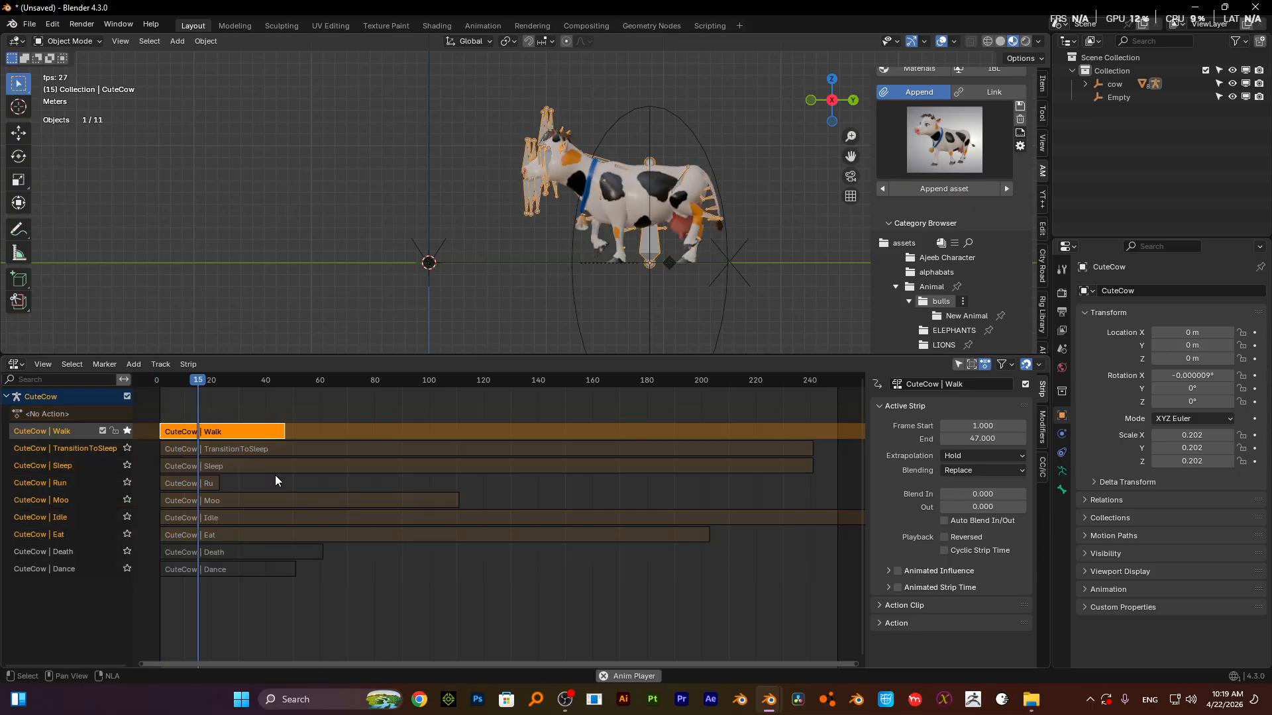
{"action": "key", "text": "space"}
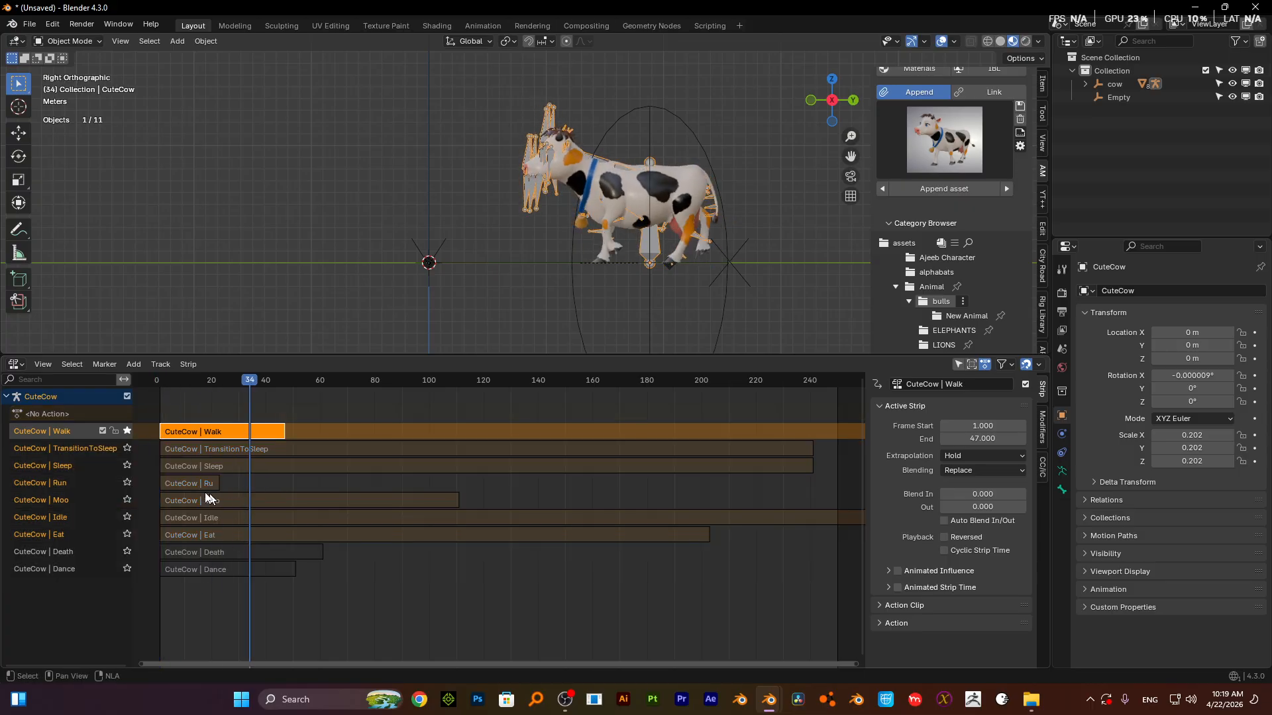
- Solo the CuteCow | Run track and raise its strip's Repeat value to 11.100
{"action": "left_click", "coordinate": [127, 483]}
{"action": "left_click", "coordinate": [191, 484]}
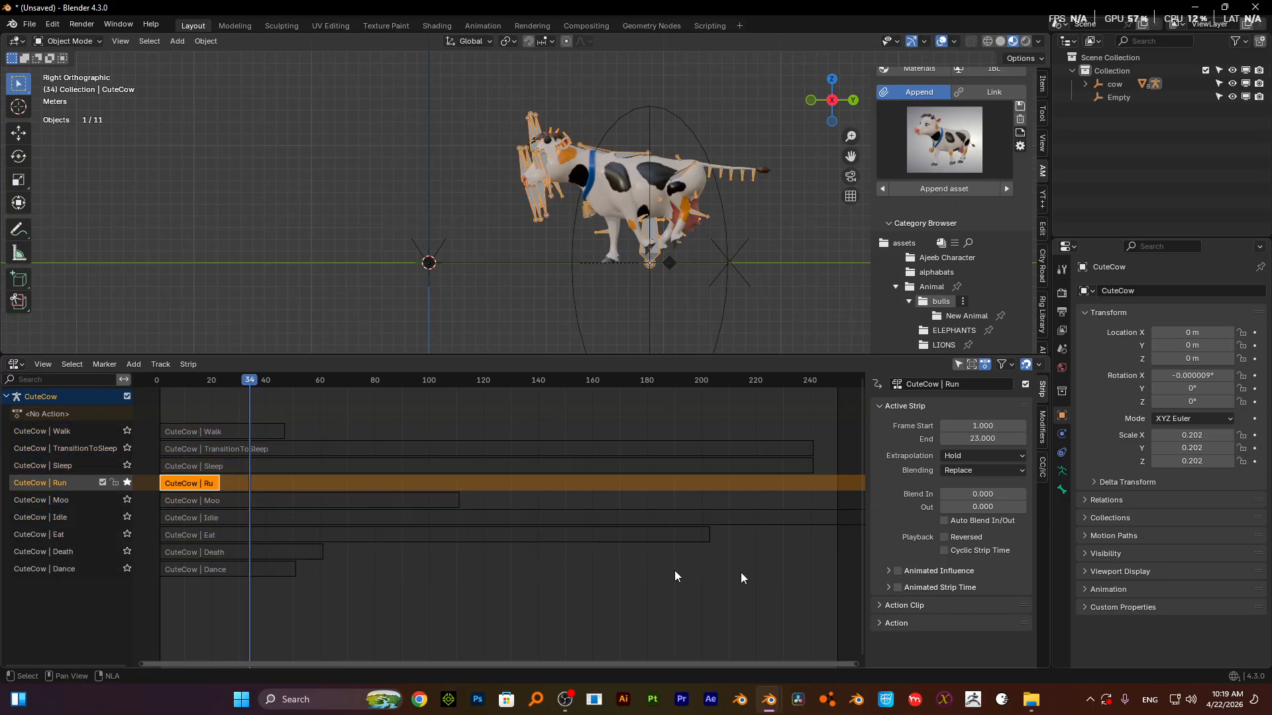
{"action": "left_click", "coordinate": [881, 606]}
{"action": "scroll", "coordinate": [907, 581], "scroll_direction": "down", "scroll_amount": 3}
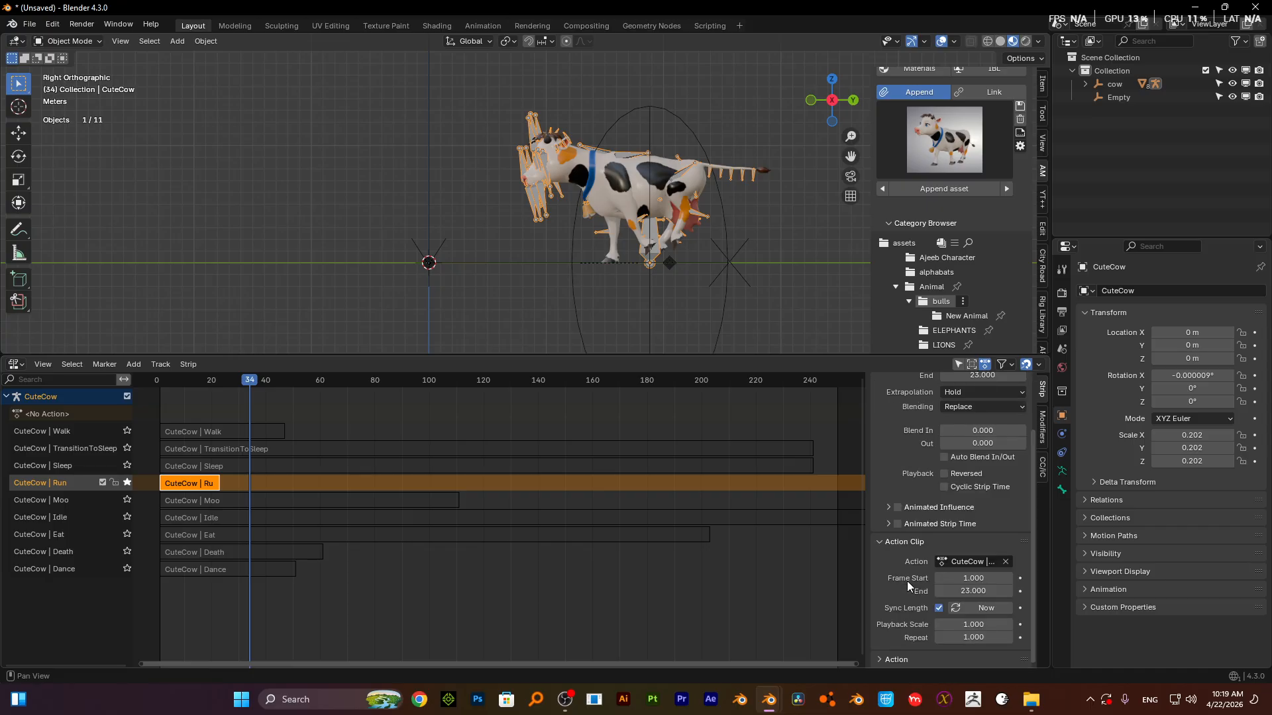
{"action": "left_click_drag", "start_coordinate": [965, 639], "coordinate": [1023, 640]}
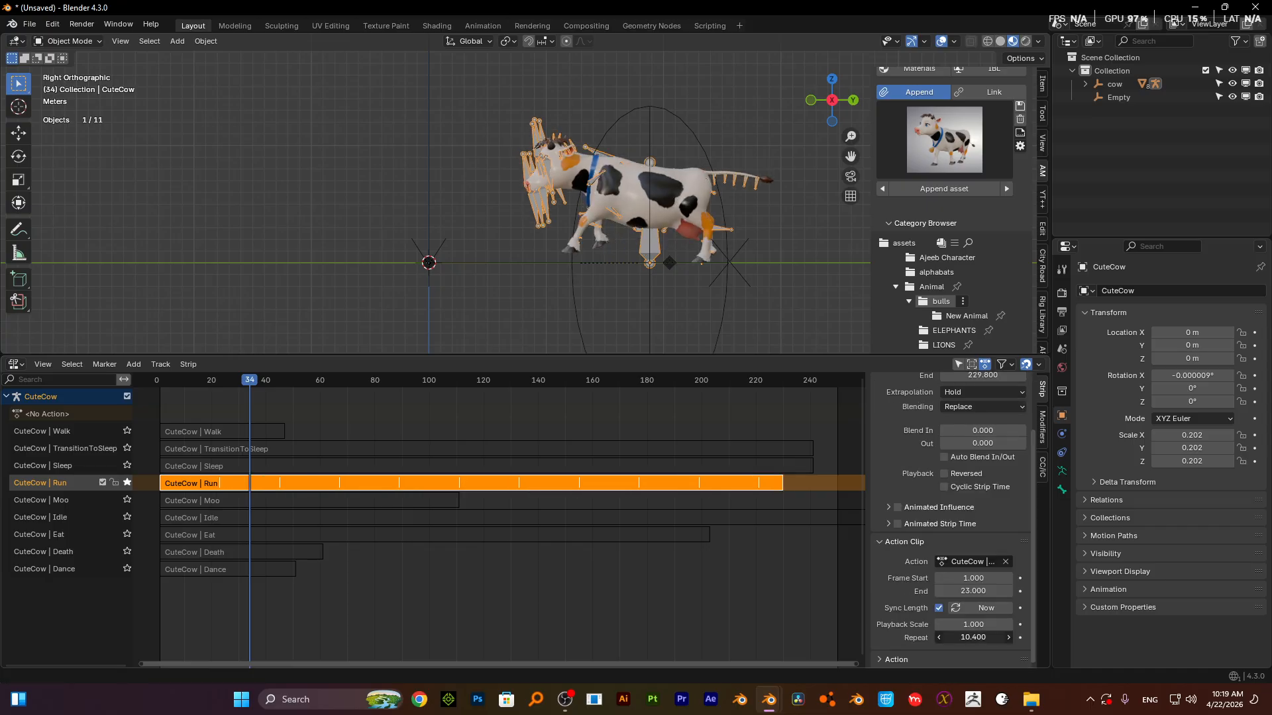
{"action": "scroll", "coordinate": [677, 387], "scroll_direction": "down", "scroll_amount": 2}
{"action": "scroll", "coordinate": [698, 323], "scroll_direction": "down", "scroll_amount": 3}
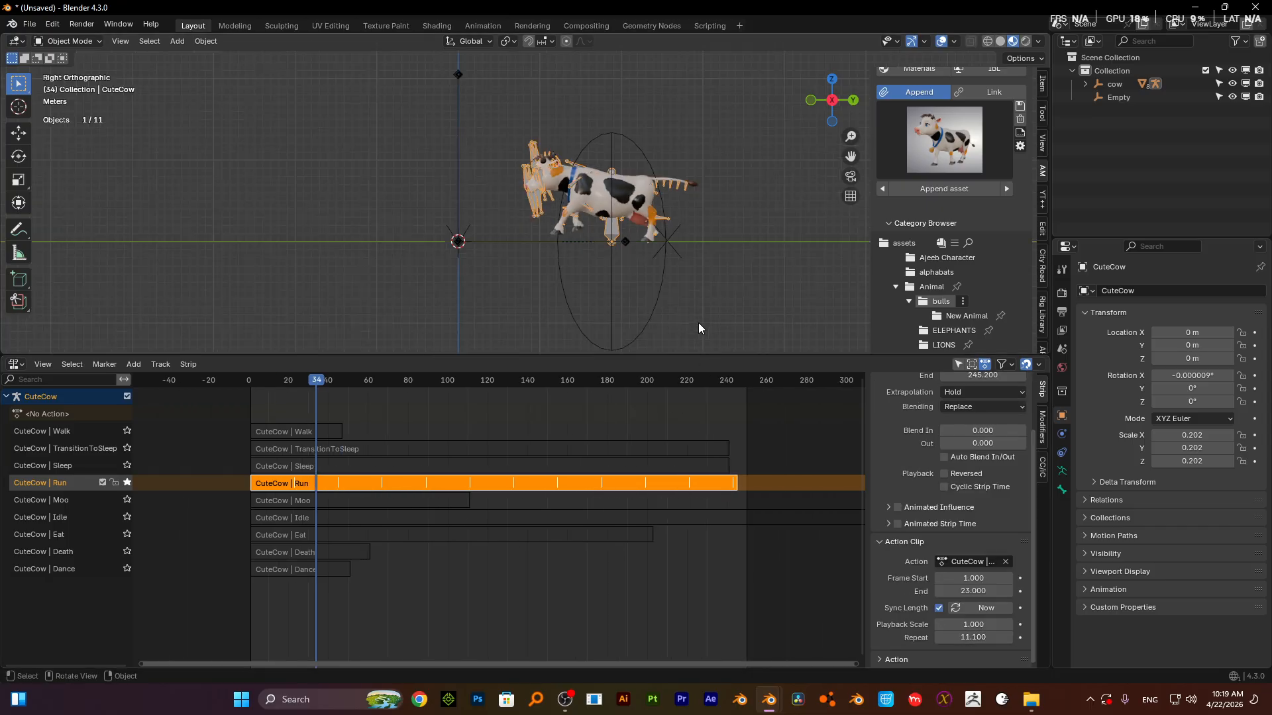
- Select the cow's parent control and keyframe it at frame 1, moved along Y to about 30.33 m
{"action": "left_click", "coordinate": [631, 276]}
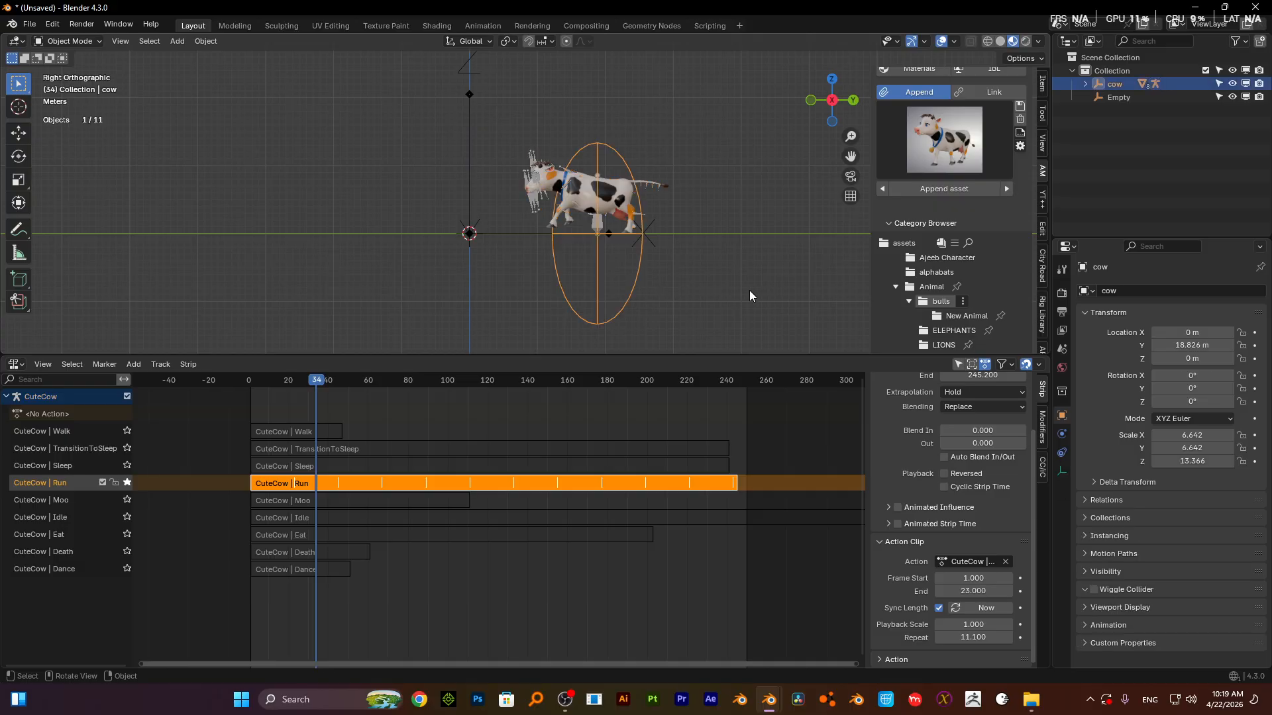
{"action": "left_click", "coordinate": [959, 364]}
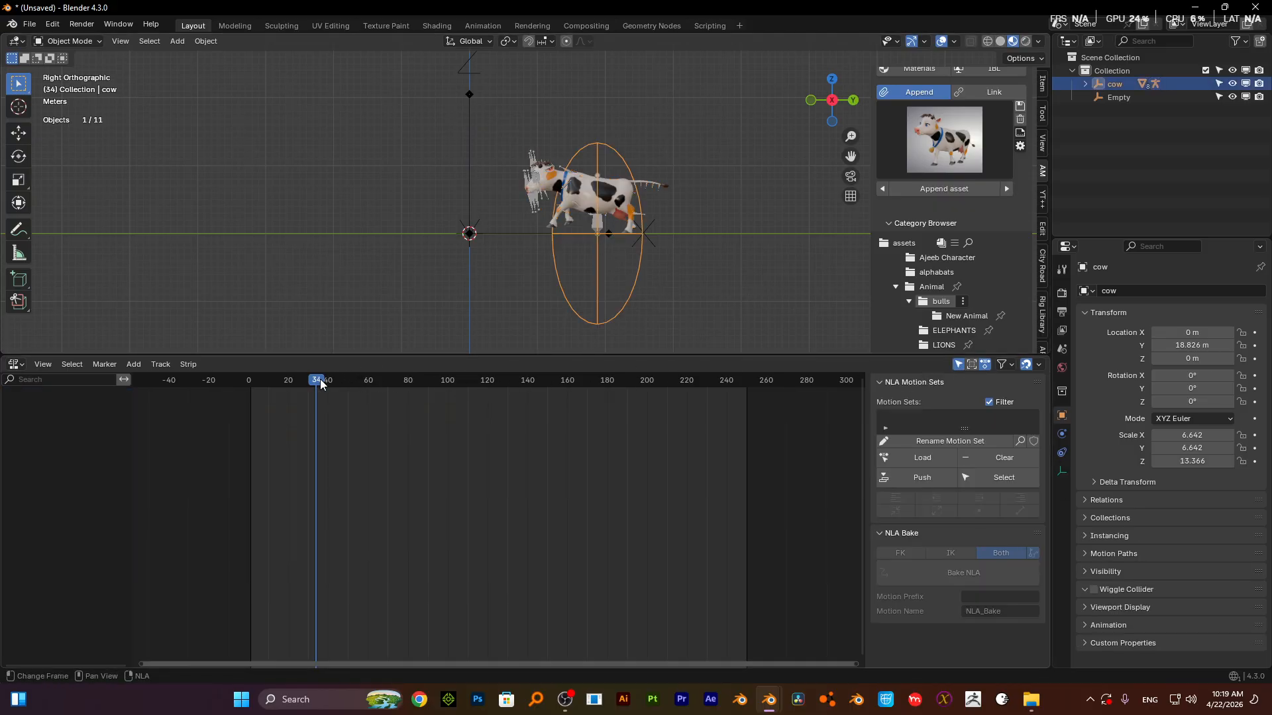
{"action": "left_click_drag", "start_coordinate": [273, 389], "coordinate": [251, 388]}
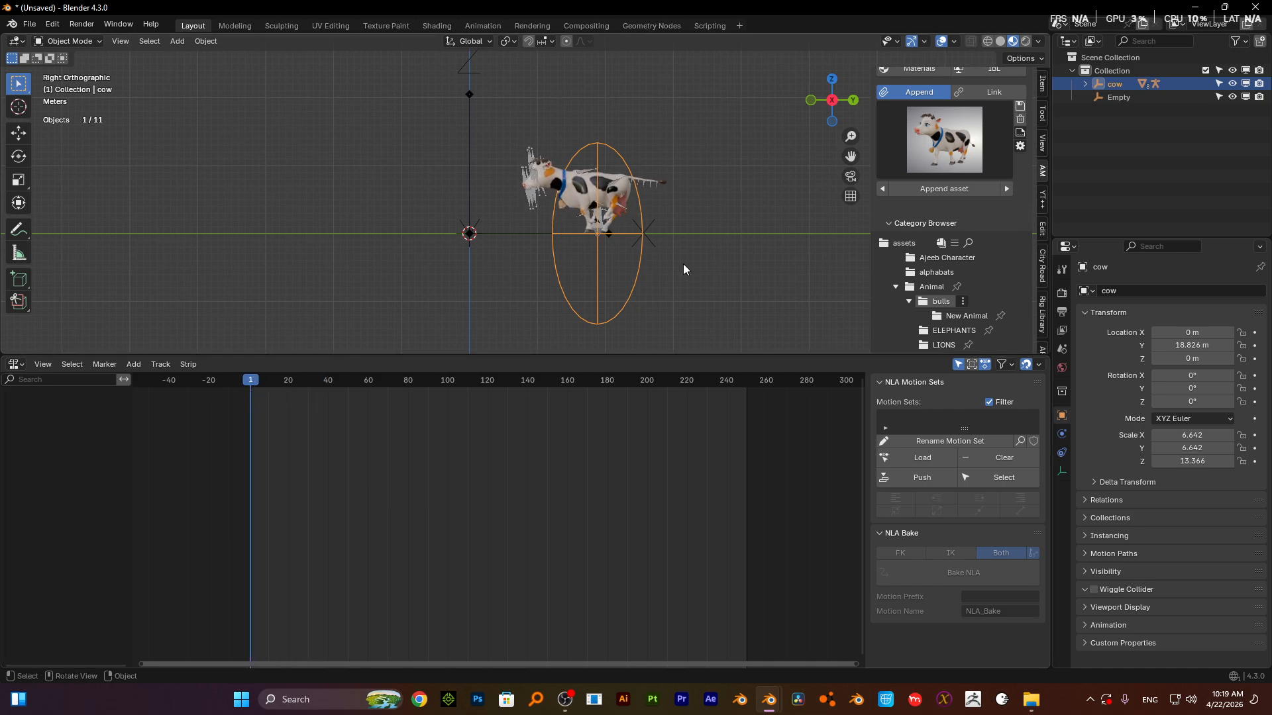
{"action": "key", "text": "g"}
{"action": "key", "text": "y"}
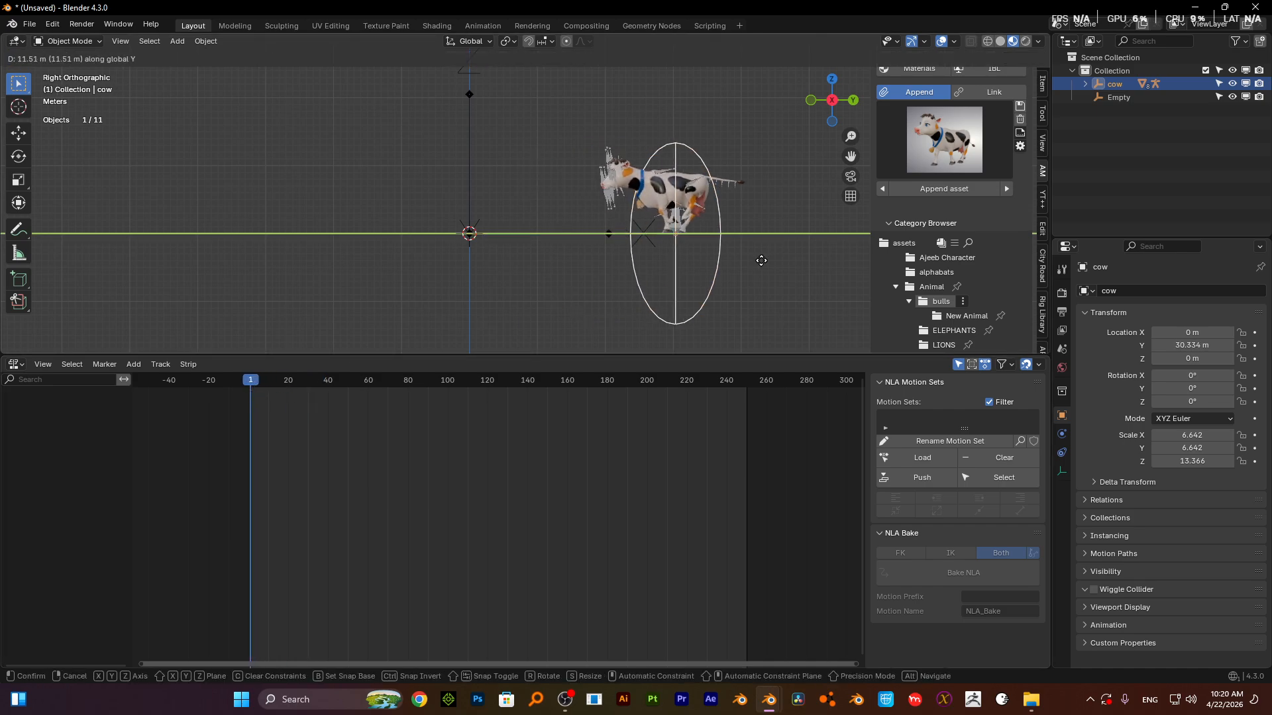
{"action": "left_click", "coordinate": [761, 261]}
{"action": "key", "text": "i"}
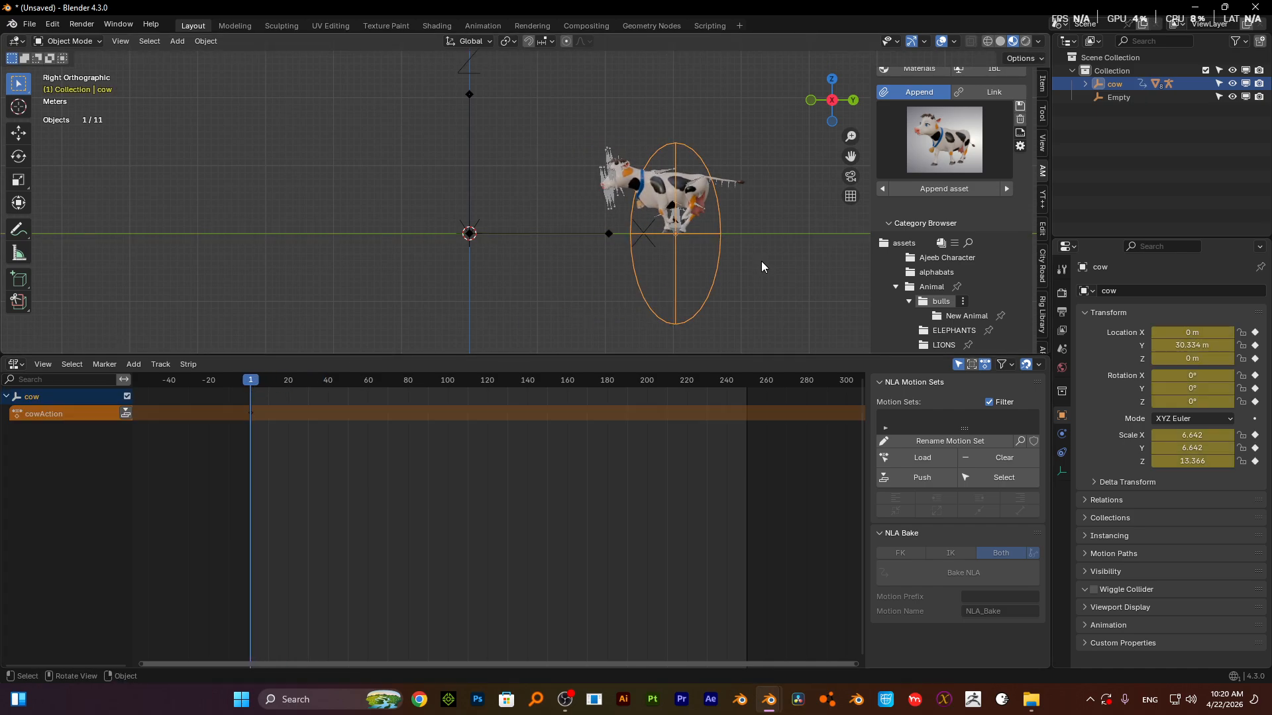
- At frame 128, move the cow's parent control along Y to about -28.08 m and insert a keyframe
{"action": "left_click_drag", "start_coordinate": [285, 380], "coordinate": [518, 386]}
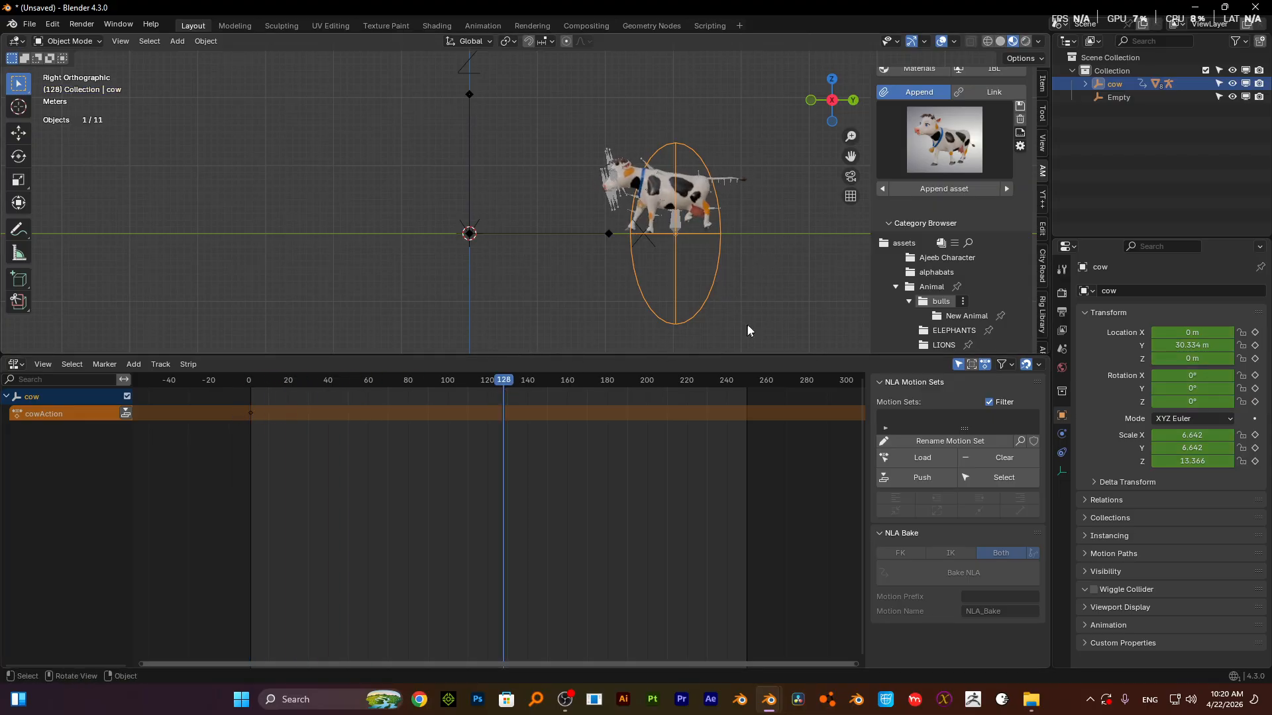
{"action": "key", "text": "g"}
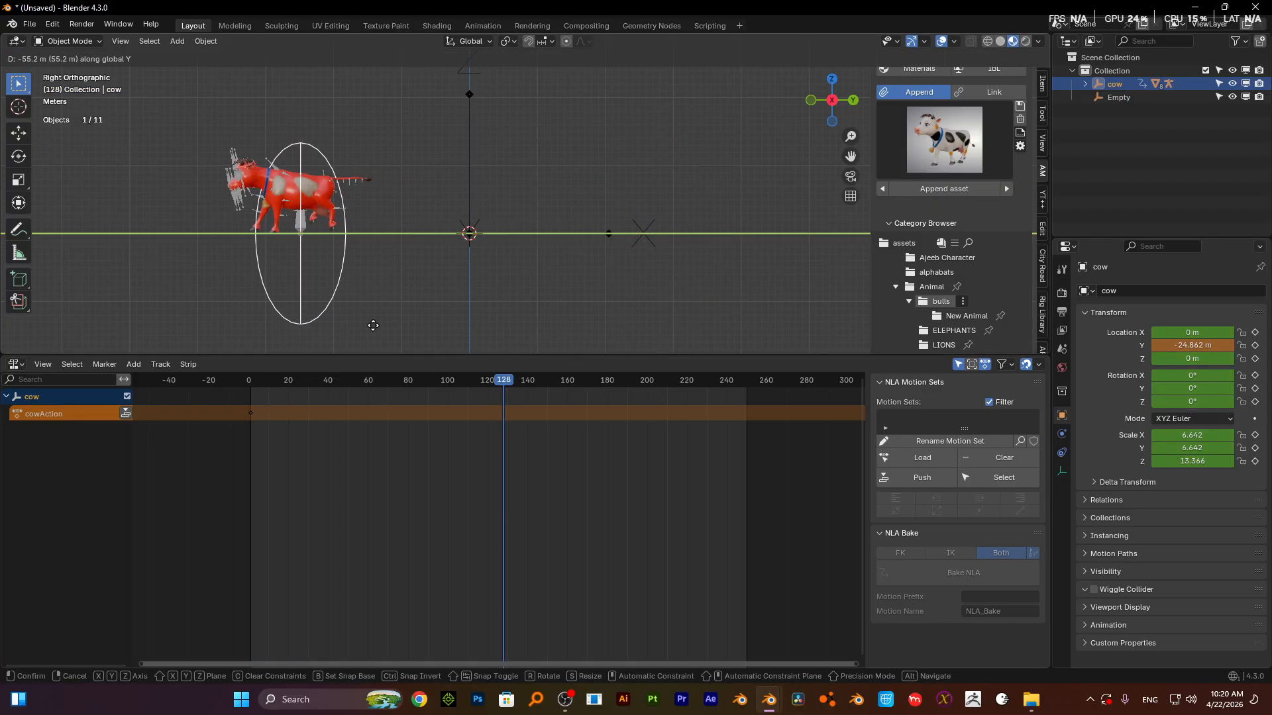
{"action": "left_click", "coordinate": [351, 323]}
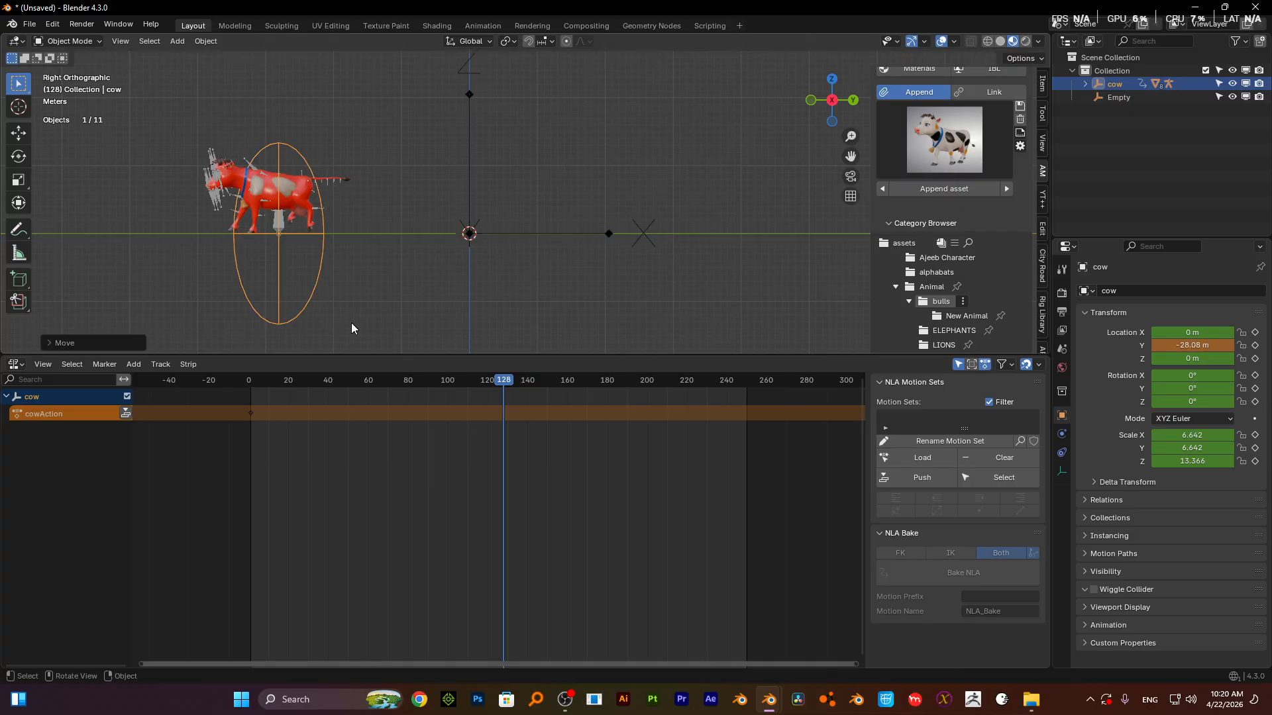
{"action": "key", "text": "i"}
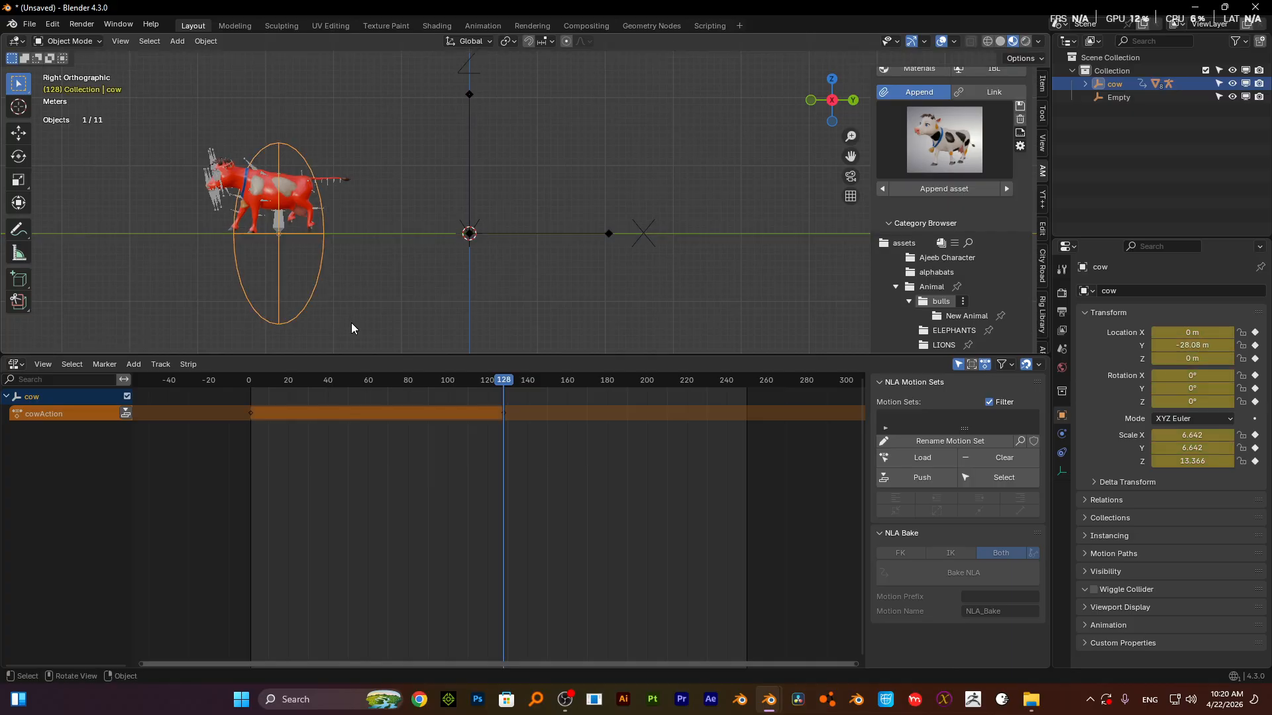
- Shift the cow's last keyframe to frame 148 in the Action Editor and make the keyframe interpolation linear
{"action": "left_click", "coordinate": [14, 370]}
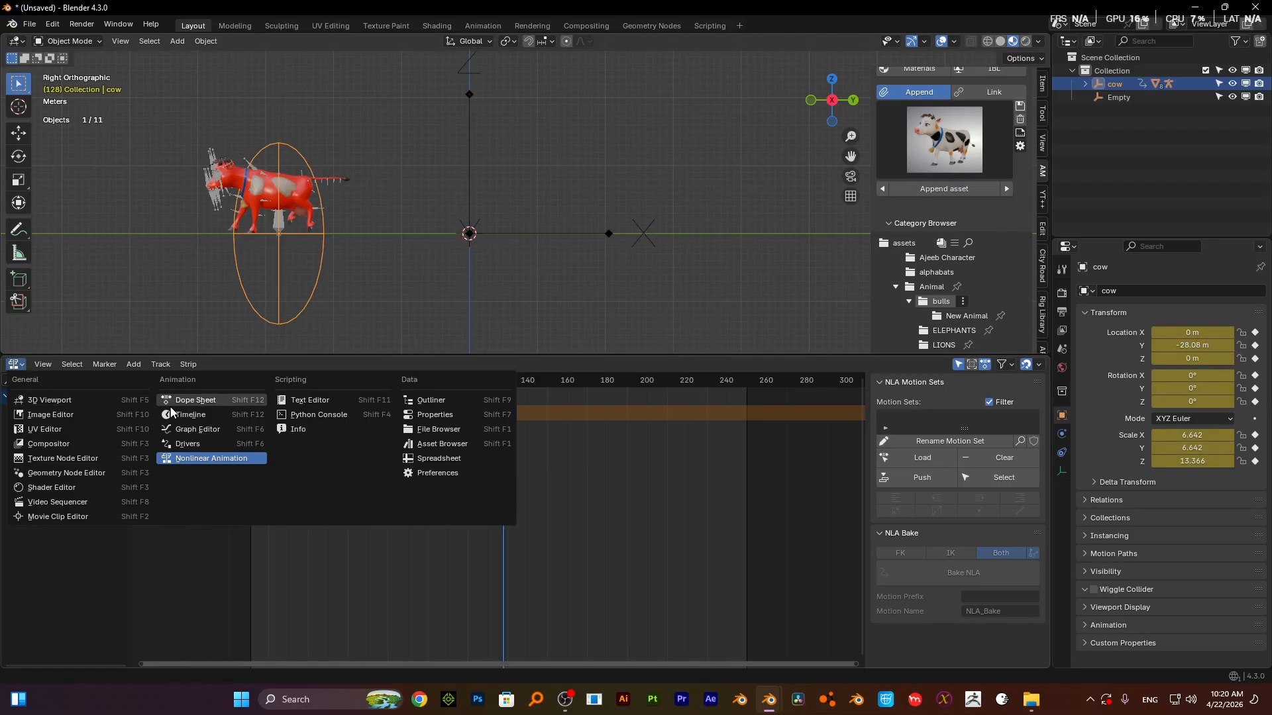
{"action": "left_click", "coordinate": [229, 454]}
{"action": "left_click_drag", "start_coordinate": [561, 428], "coordinate": [644, 380]}
{"action": "key", "text": "g"}
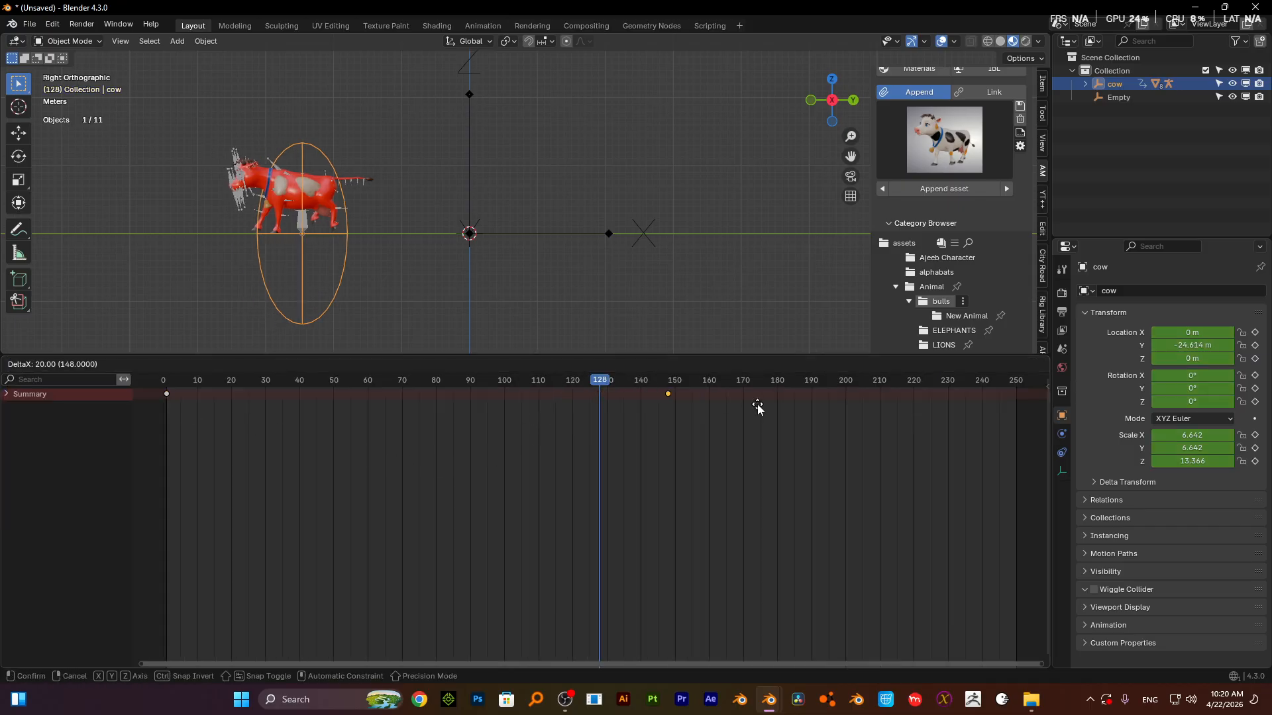
{"action": "left_click", "coordinate": [759, 406]}
{"action": "key", "text": "t"}
{"action": "left_click", "coordinate": [516, 456]}
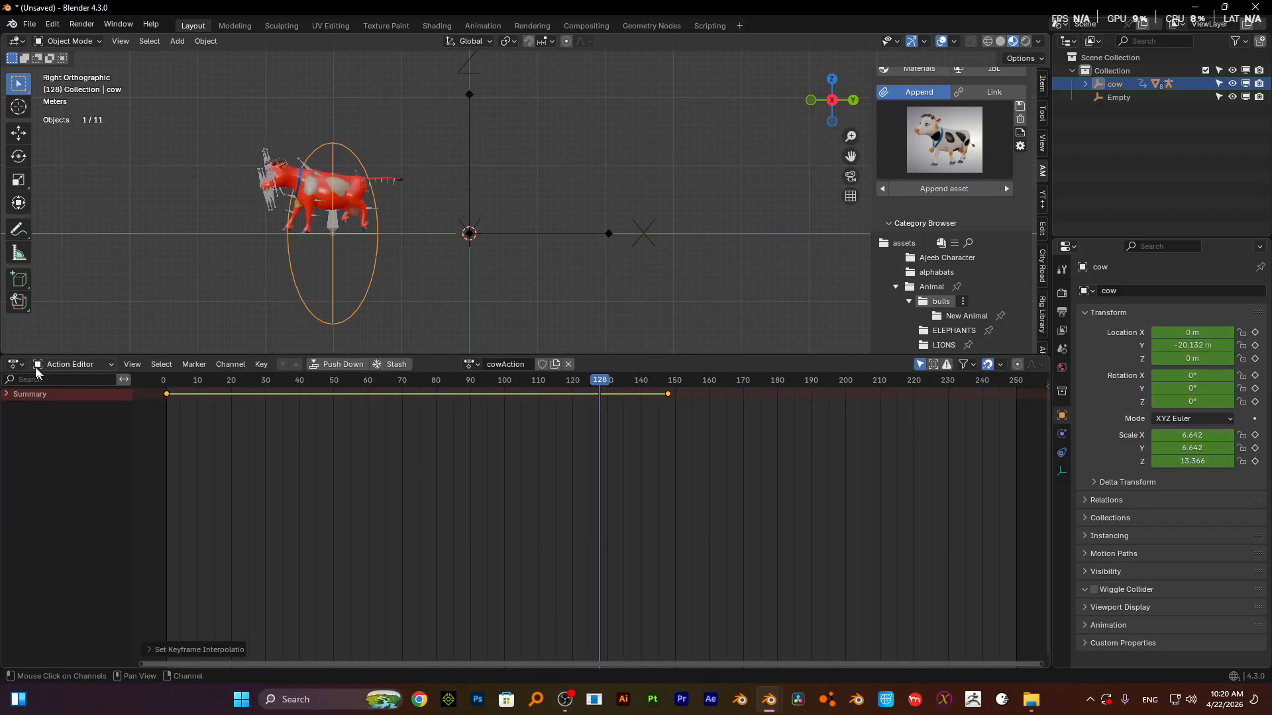
- Switch the animation editor to the Timeline and scrub back to frame 0
{"action": "left_click", "coordinate": [15, 364]}
{"action": "left_click", "coordinate": [189, 414]}
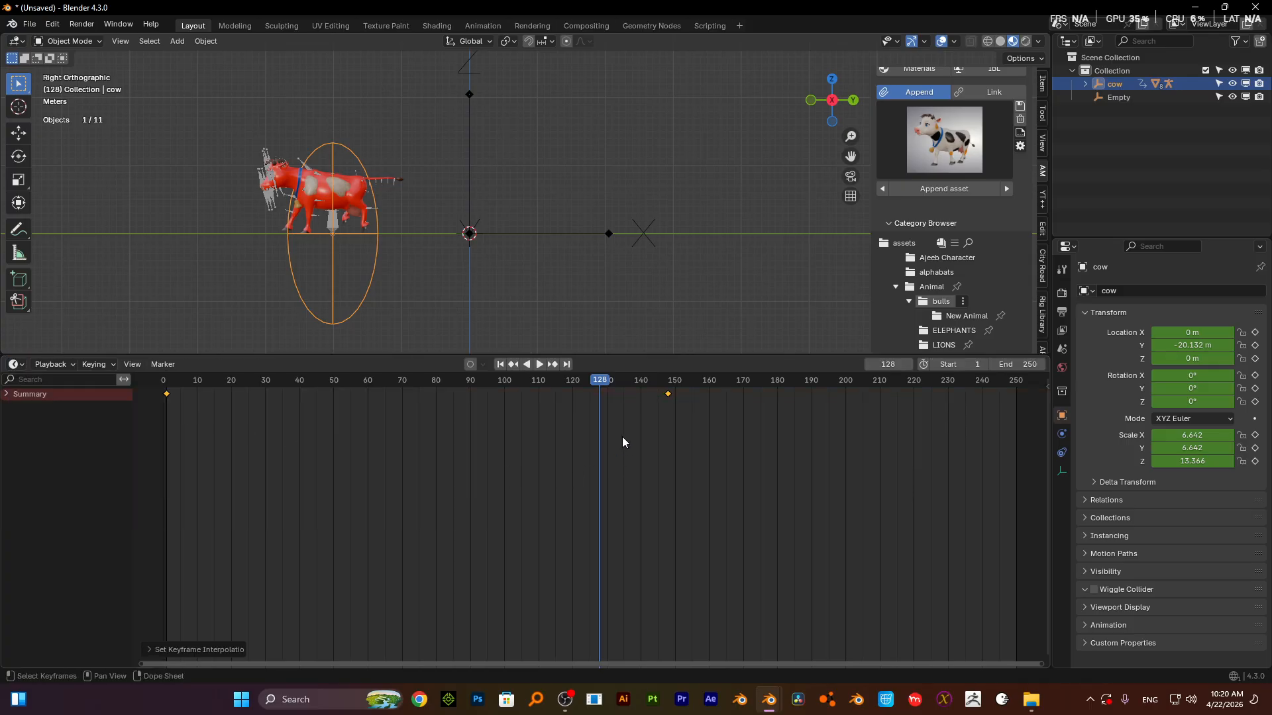
{"action": "left_click_drag", "start_coordinate": [606, 393], "coordinate": [156, 432]}
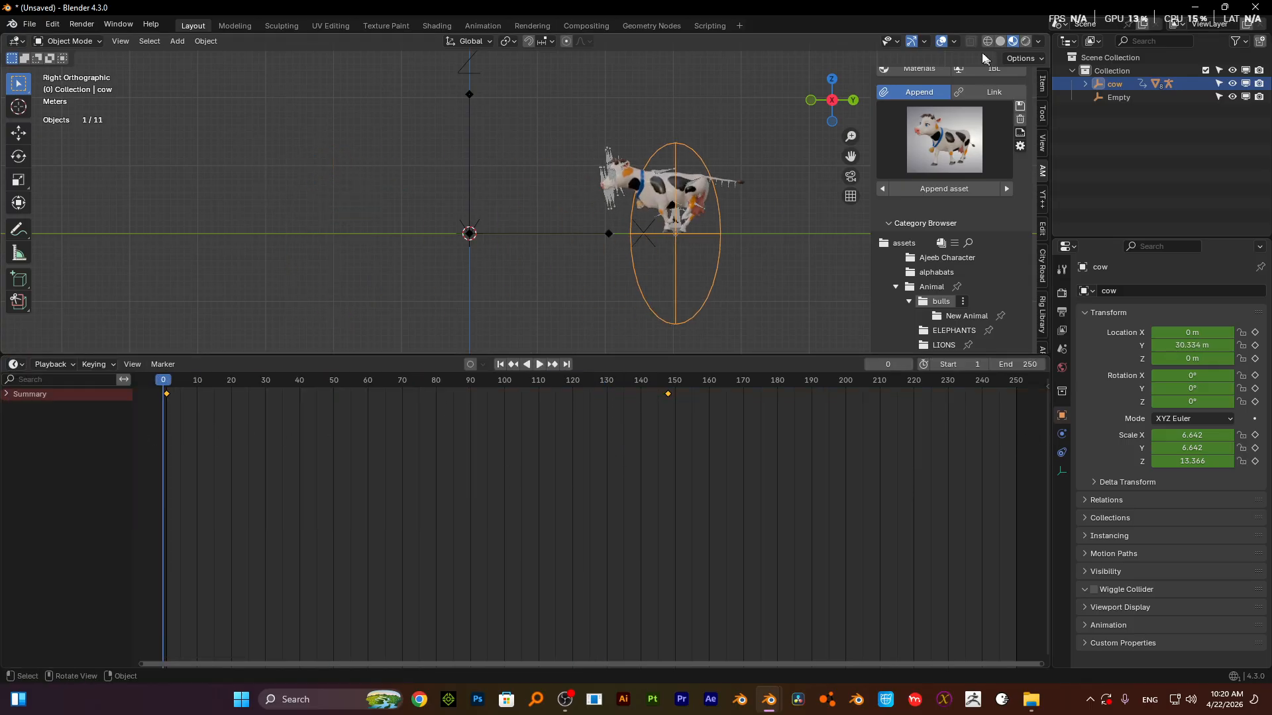
{"action": "left_click", "coordinate": [924, 42]}
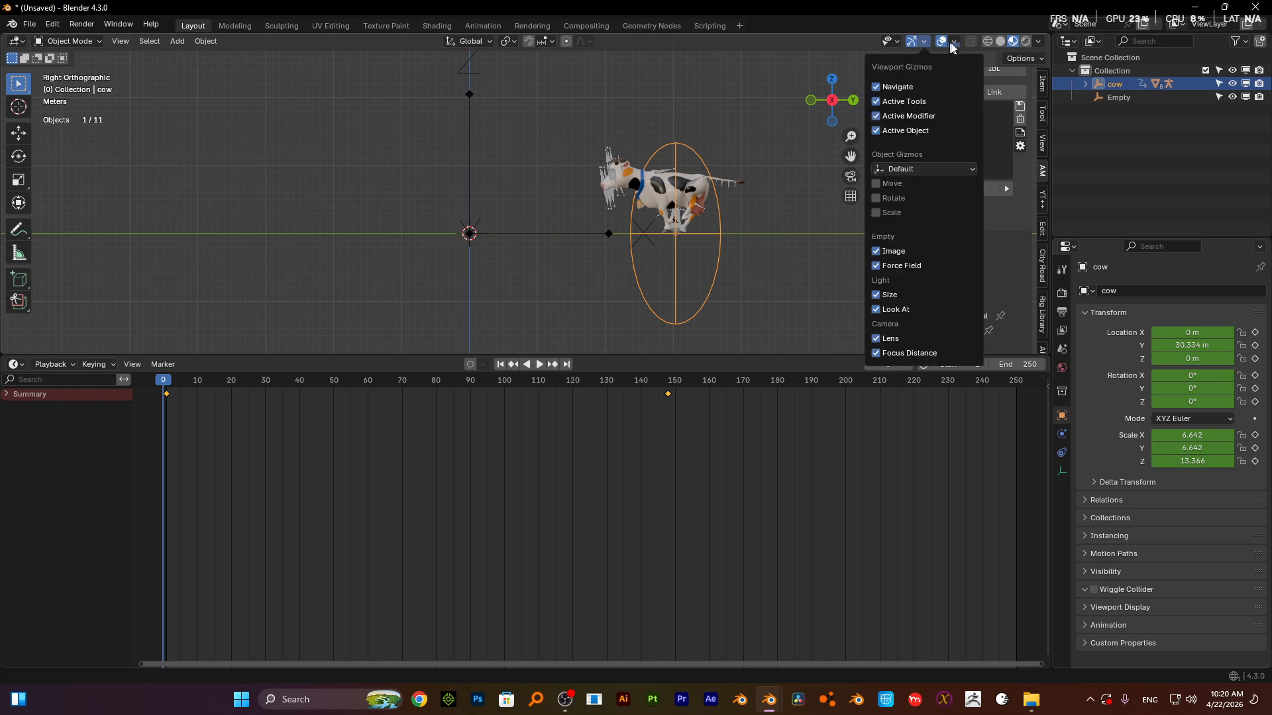
{"action": "left_click", "coordinate": [952, 43]}
{"action": "left_click", "coordinate": [952, 42]}
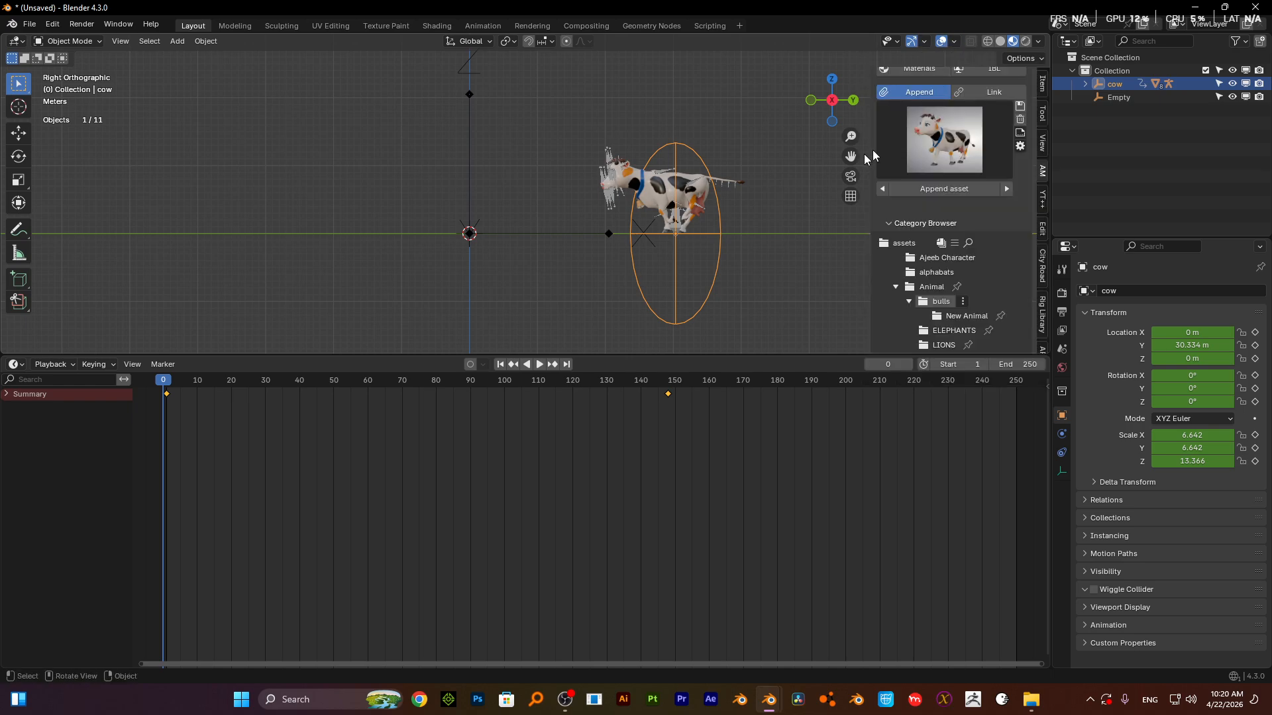
{"action": "left_click", "coordinate": [940, 42]}
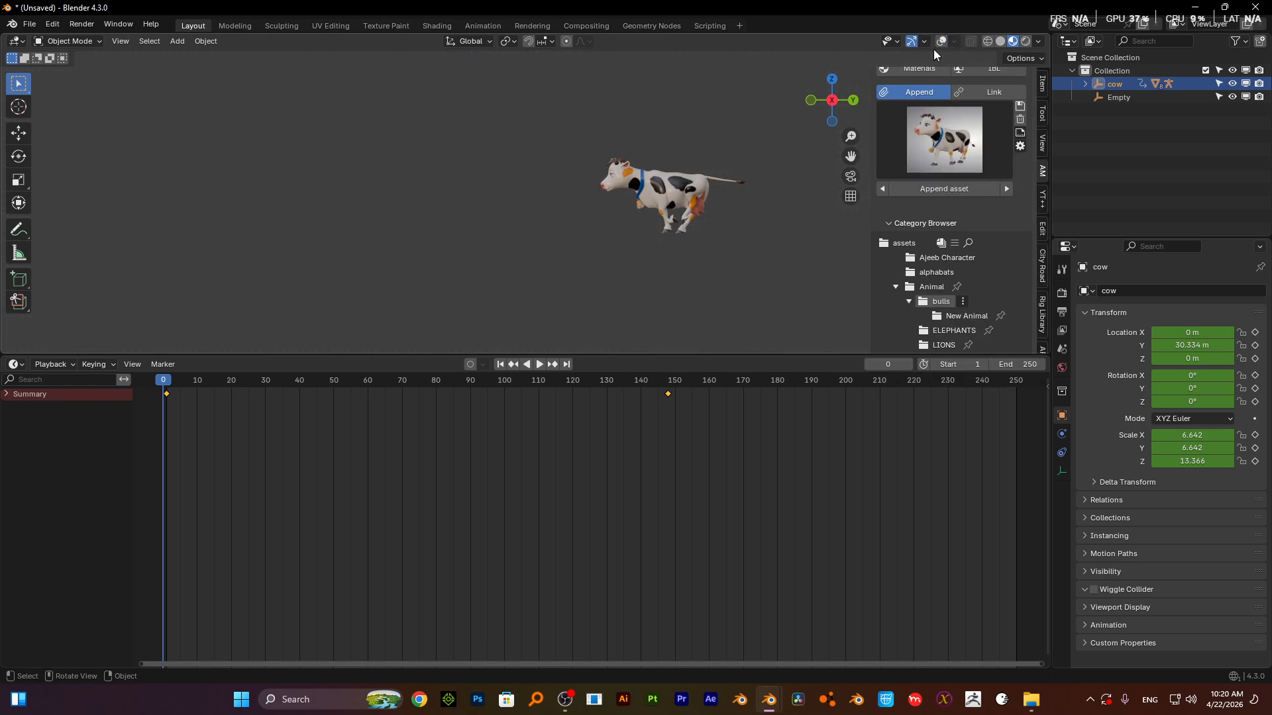
{"action": "left_click", "coordinate": [939, 42]}
- Add a ground plane at the origin, scale it to about 8.865, and stretch it along Y to about 93.145
{"action": "middle_click_drag", "start_coordinate": [730, 198], "coordinate": [730, 227]}
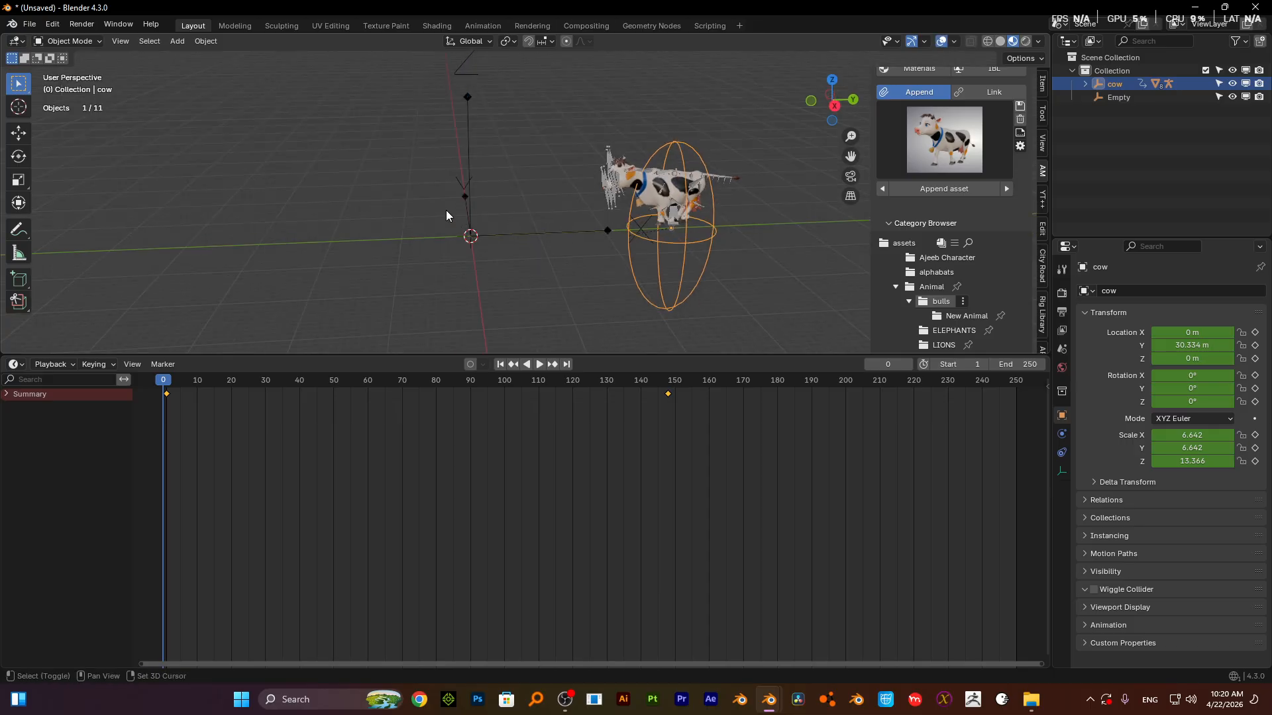
{"action": "key", "text": "shift+a"}
{"action": "mouse_move", "coordinate": [447, 228]}
{"action": "left_click", "coordinate": [490, 228]}
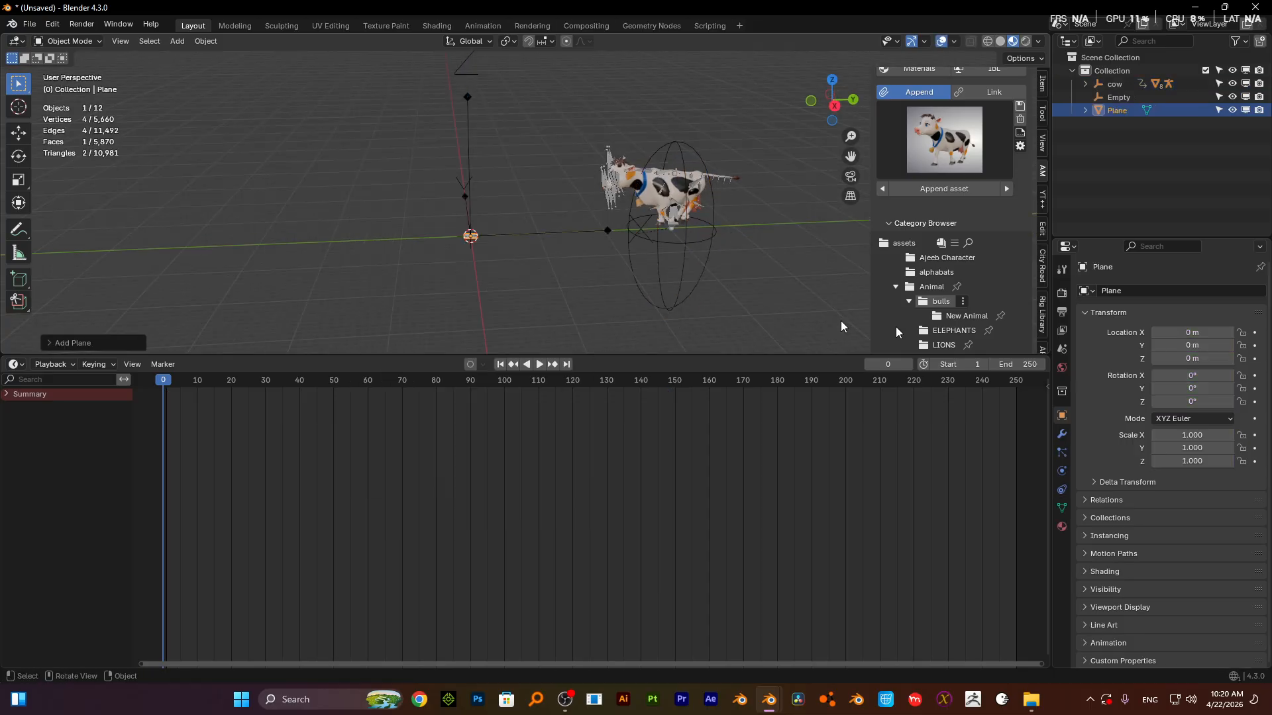
{"action": "key", "text": "s"}
{"action": "left_click", "coordinate": [709, 292]}
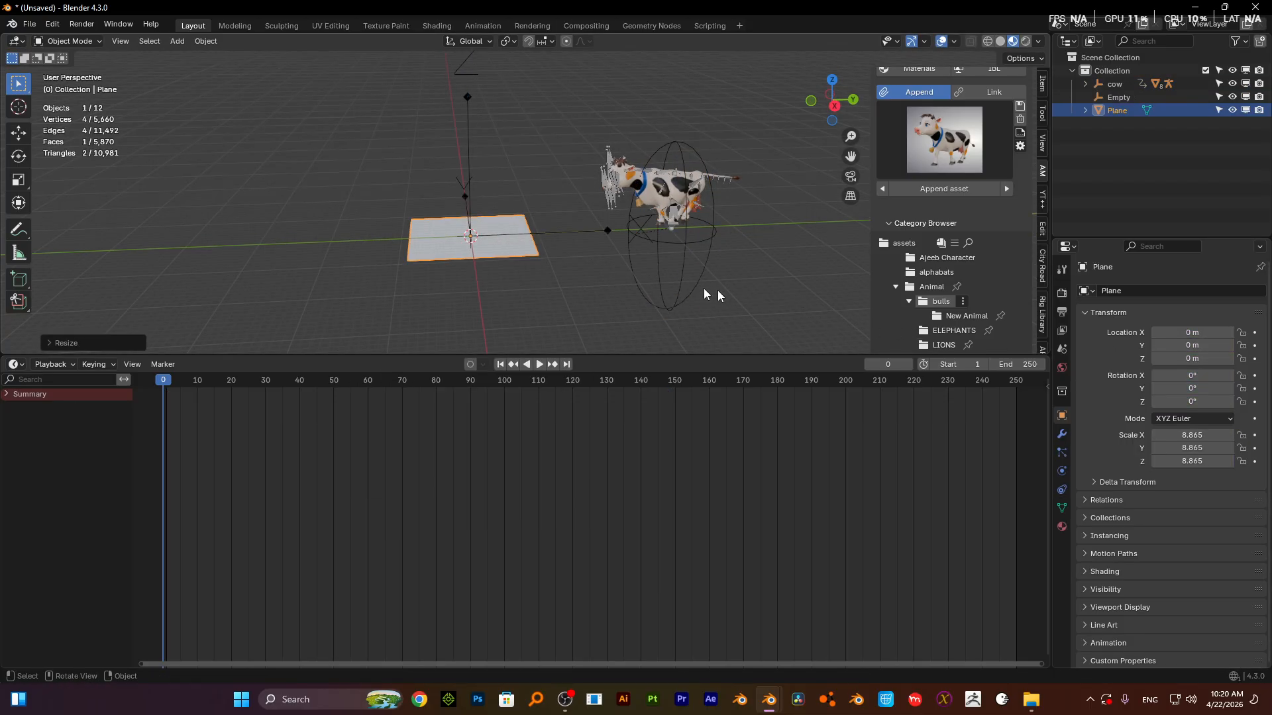
{"action": "scroll", "coordinate": [709, 292], "scroll_direction": "down", "scroll_amount": 2}
{"action": "key", "text": "s"}
{"action": "key", "text": "y"}
{"action": "left_click", "coordinate": [358, 243]}
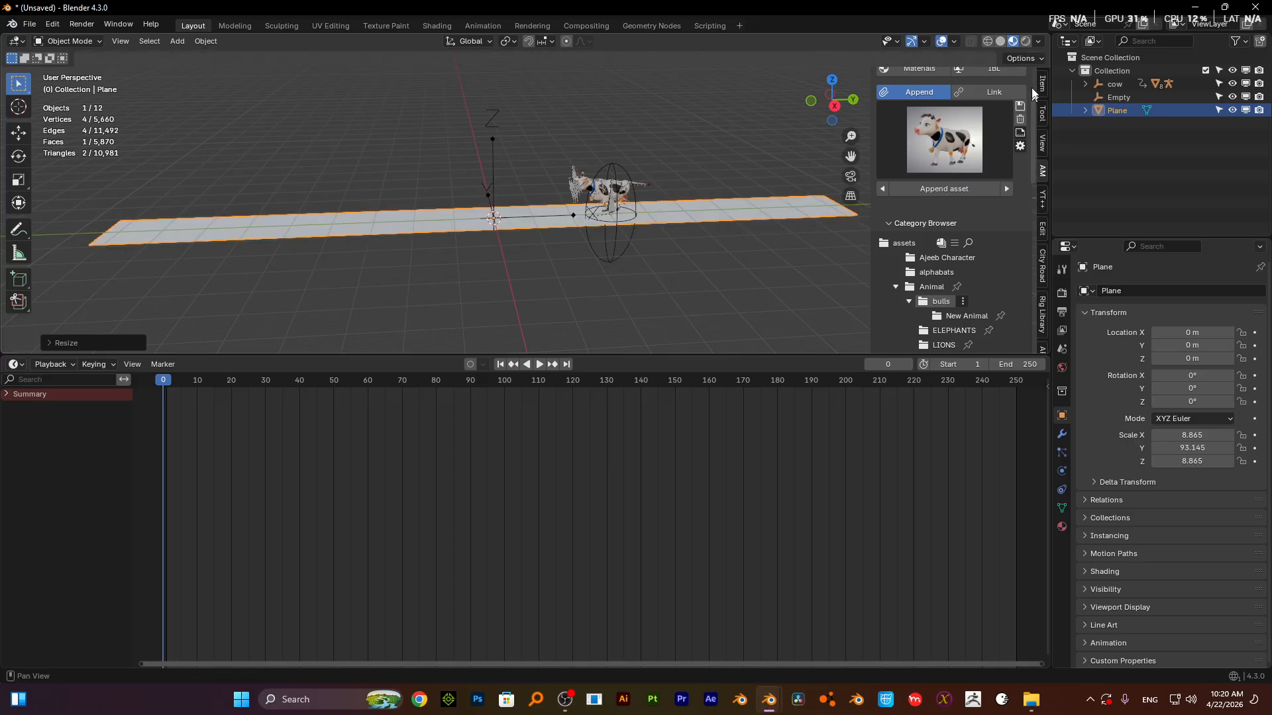
- Hide the viewport overlays and play the cow's run along the plane while following the texture transition
{"action": "left_click", "coordinate": [940, 41]}
{"action": "middle_click_drag", "start_coordinate": [765, 185], "coordinate": [705, 222]}
{"action": "key", "text": "space"}
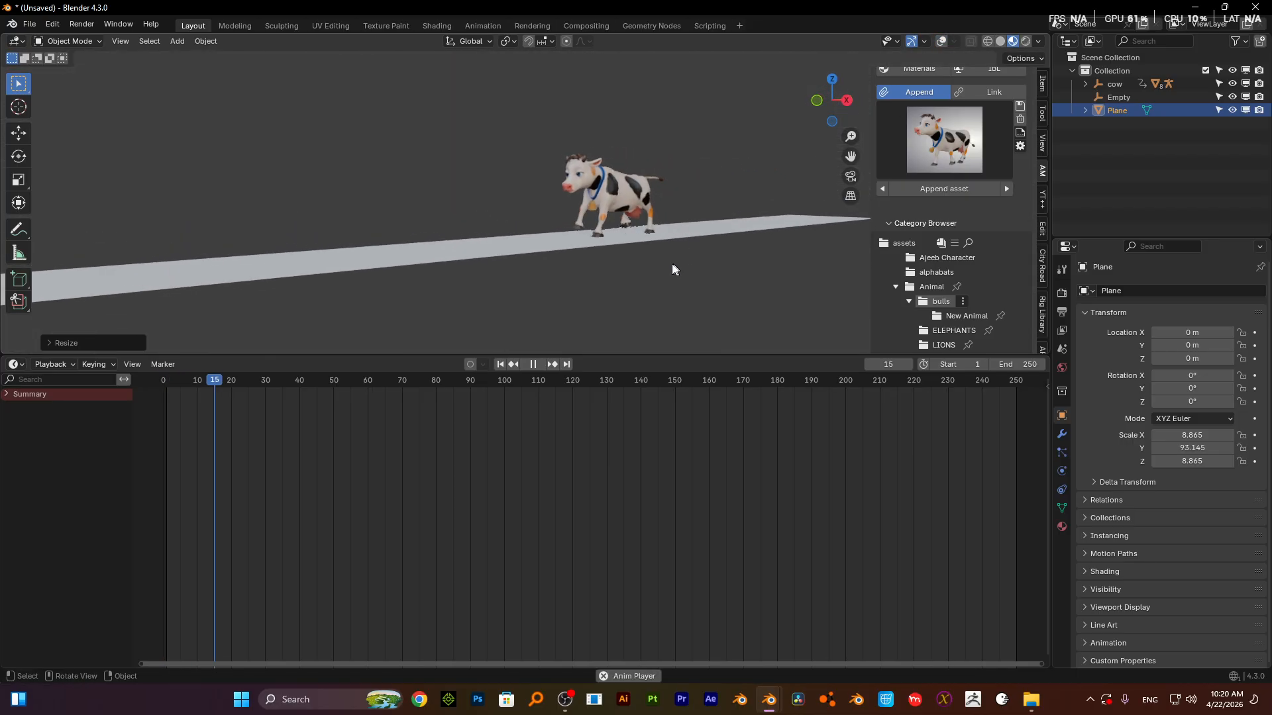
{"action": "scroll", "coordinate": [530, 237], "scroll_direction": "down", "scroll_amount": 2}
{"action": "scroll", "coordinate": [528, 237], "scroll_direction": "up", "scroll_amount": 5}
{"action": "middle_click_drag", "start_coordinate": [529, 237], "coordinate": [581, 265]}
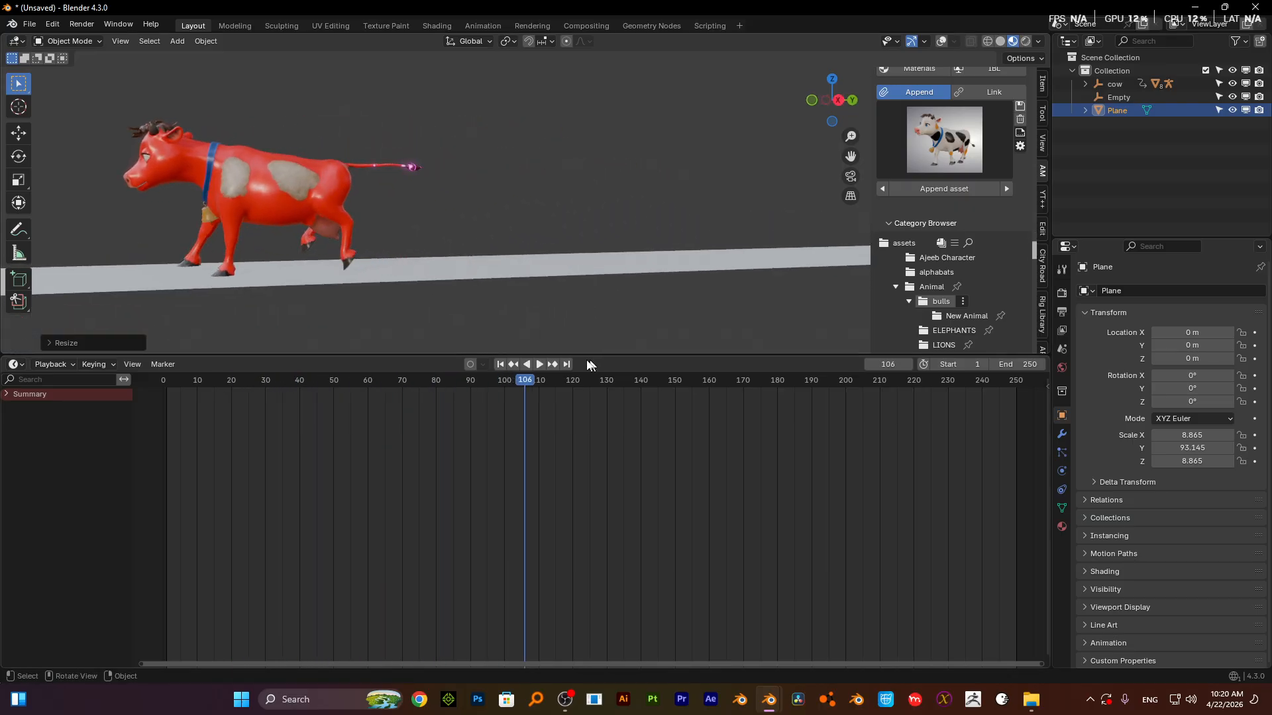
- Scrub to frame 80 and examine the glowing transition edge on the cow's body up close
{"action": "left_click_drag", "start_coordinate": [529, 383], "coordinate": [437, 409]}
{"action": "key", "text": "space"}
{"action": "key", "text": "space"}
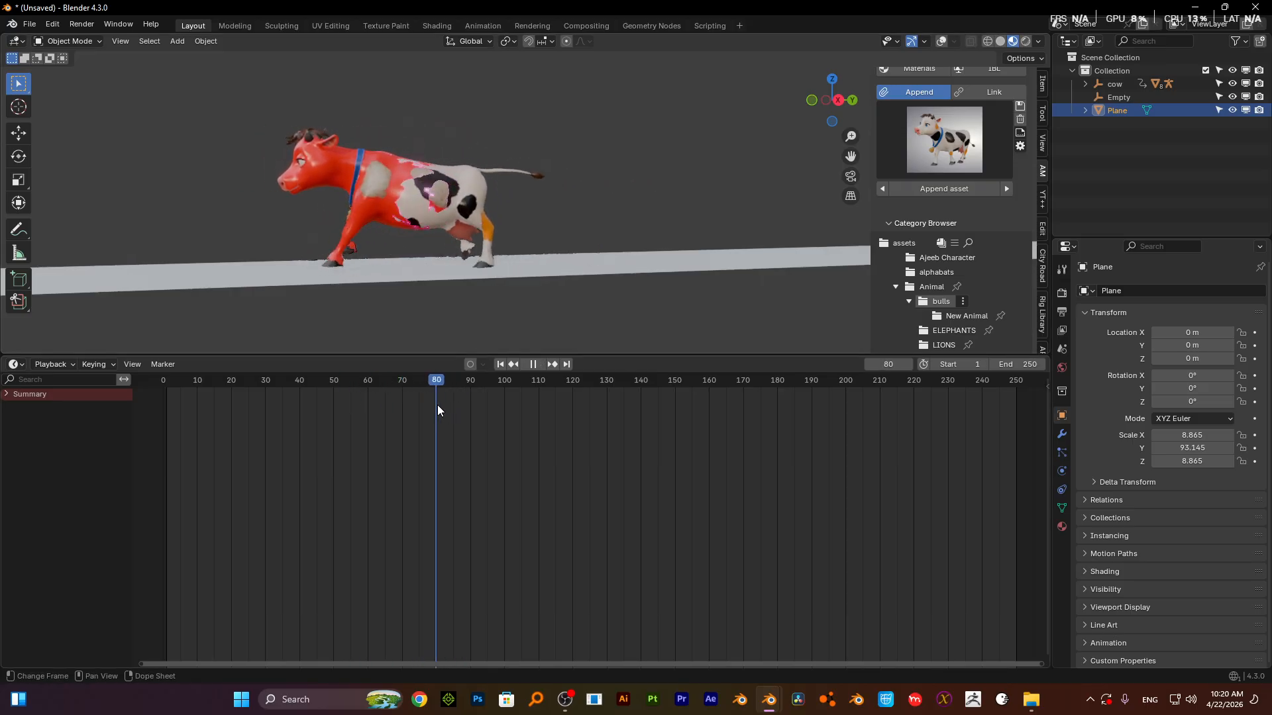
{"action": "scroll", "coordinate": [415, 258], "scroll_direction": "up", "scroll_amount": 3}
{"action": "middle_click_drag", "start_coordinate": [472, 261], "coordinate": [583, 261], "text": "shift"}
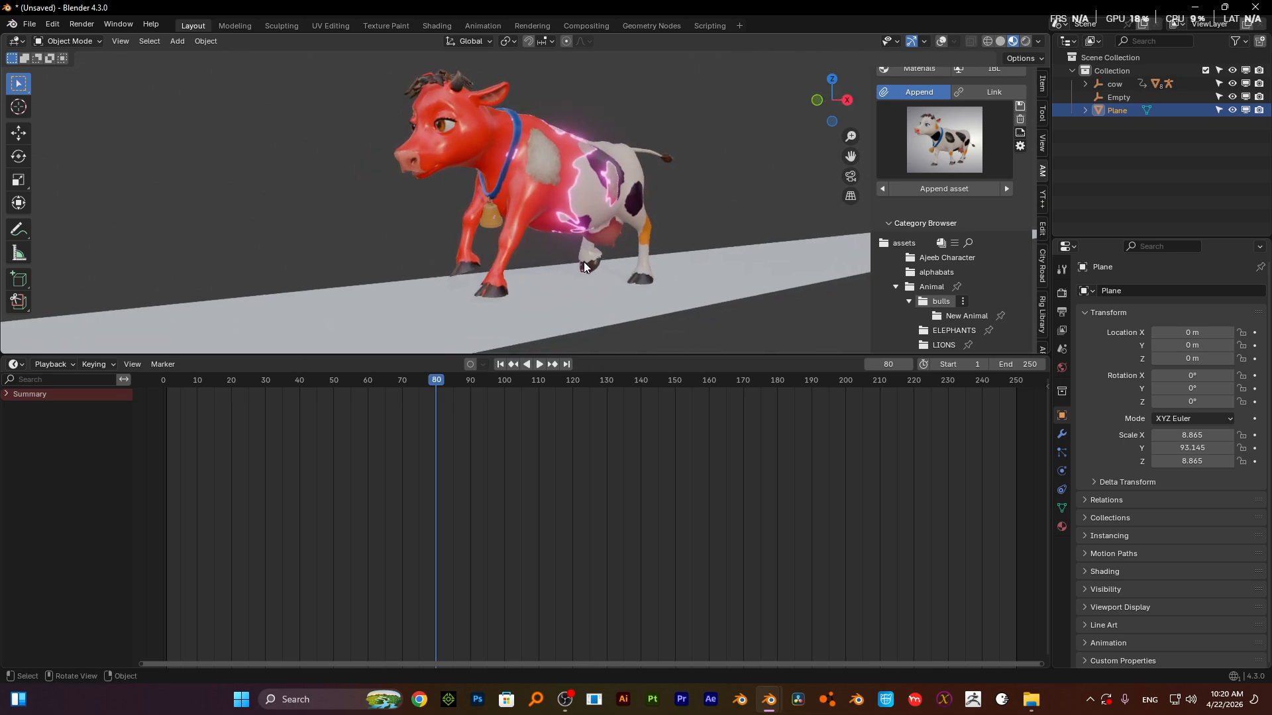